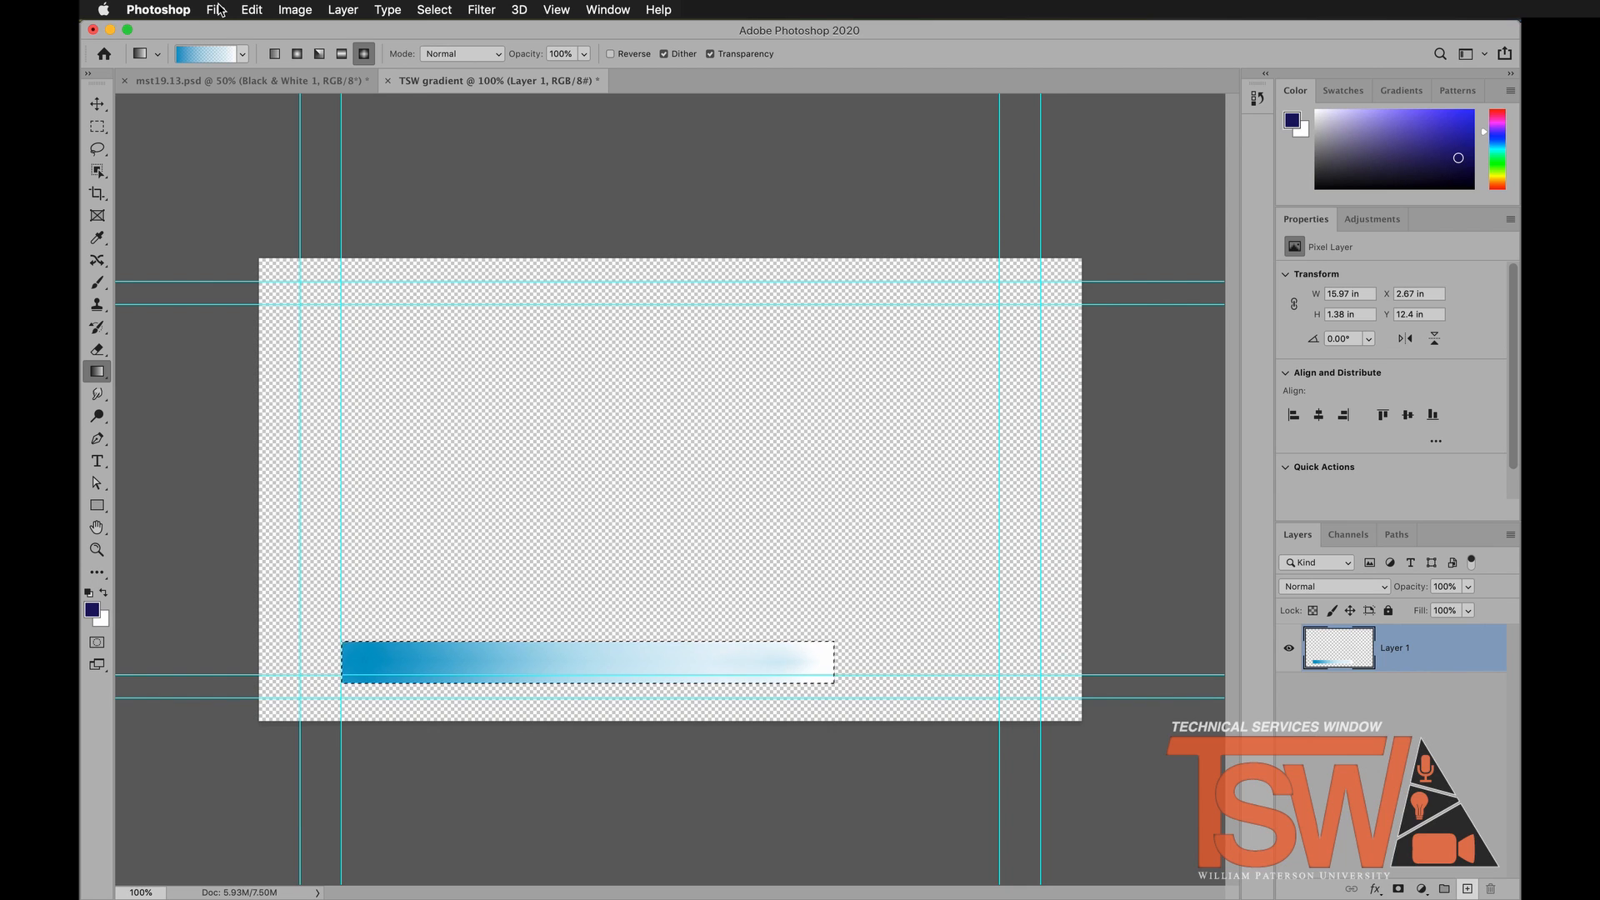
{"action": "left_click", "coordinate": [218, 9]}
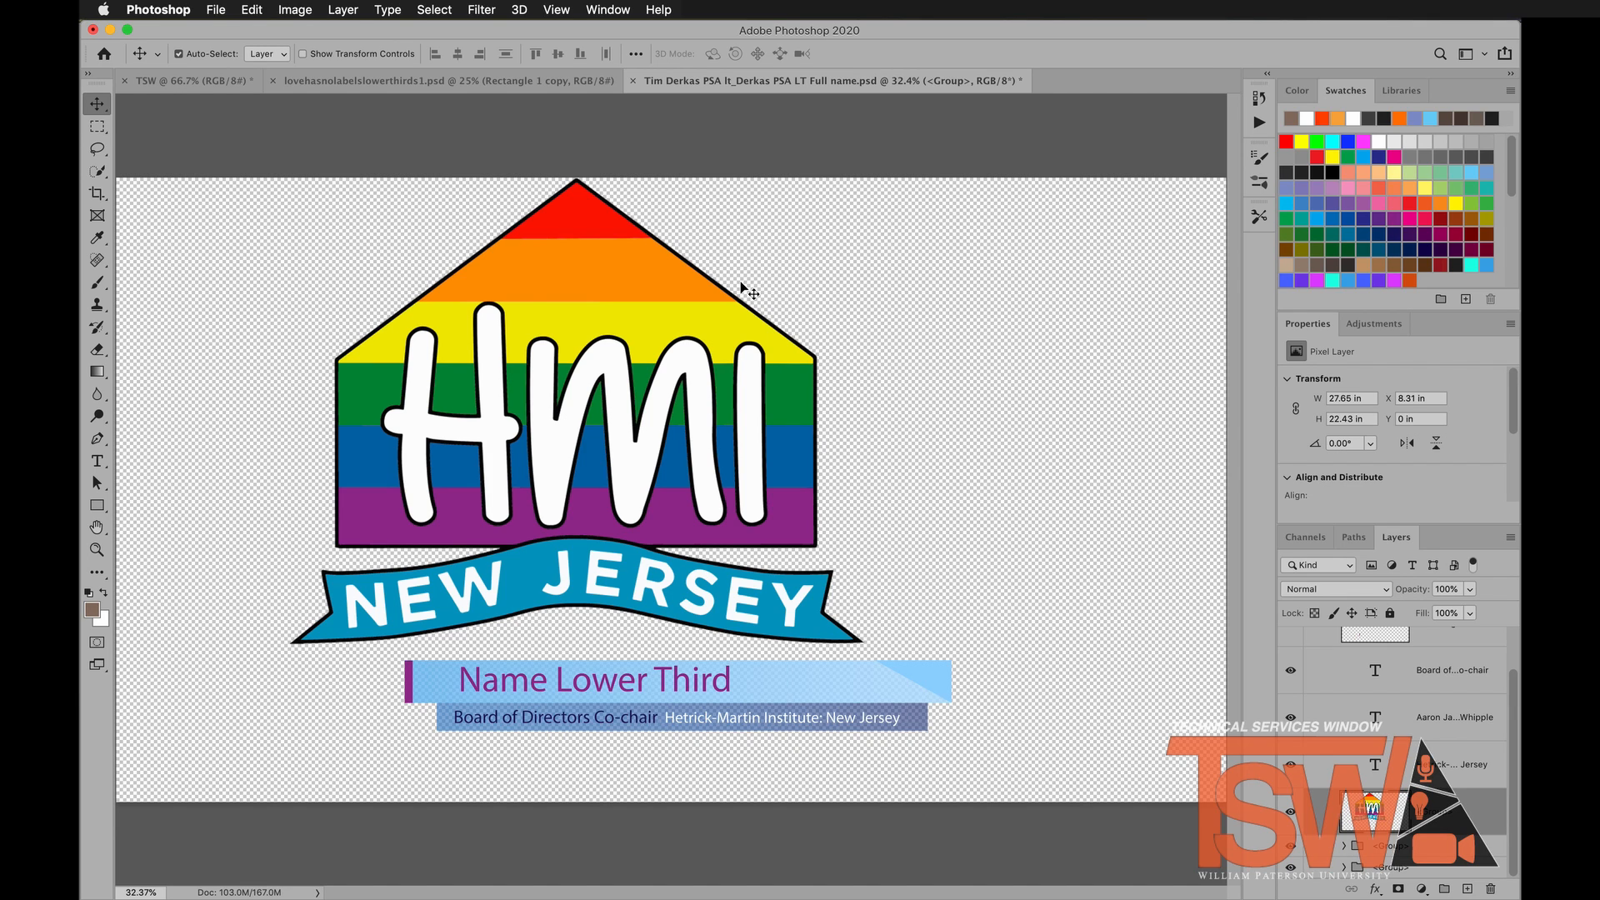
Scale the HMI New Jersey logo down to about 29% and place it just left of the name lower third.
{"action": "key", "text": "super+t"}
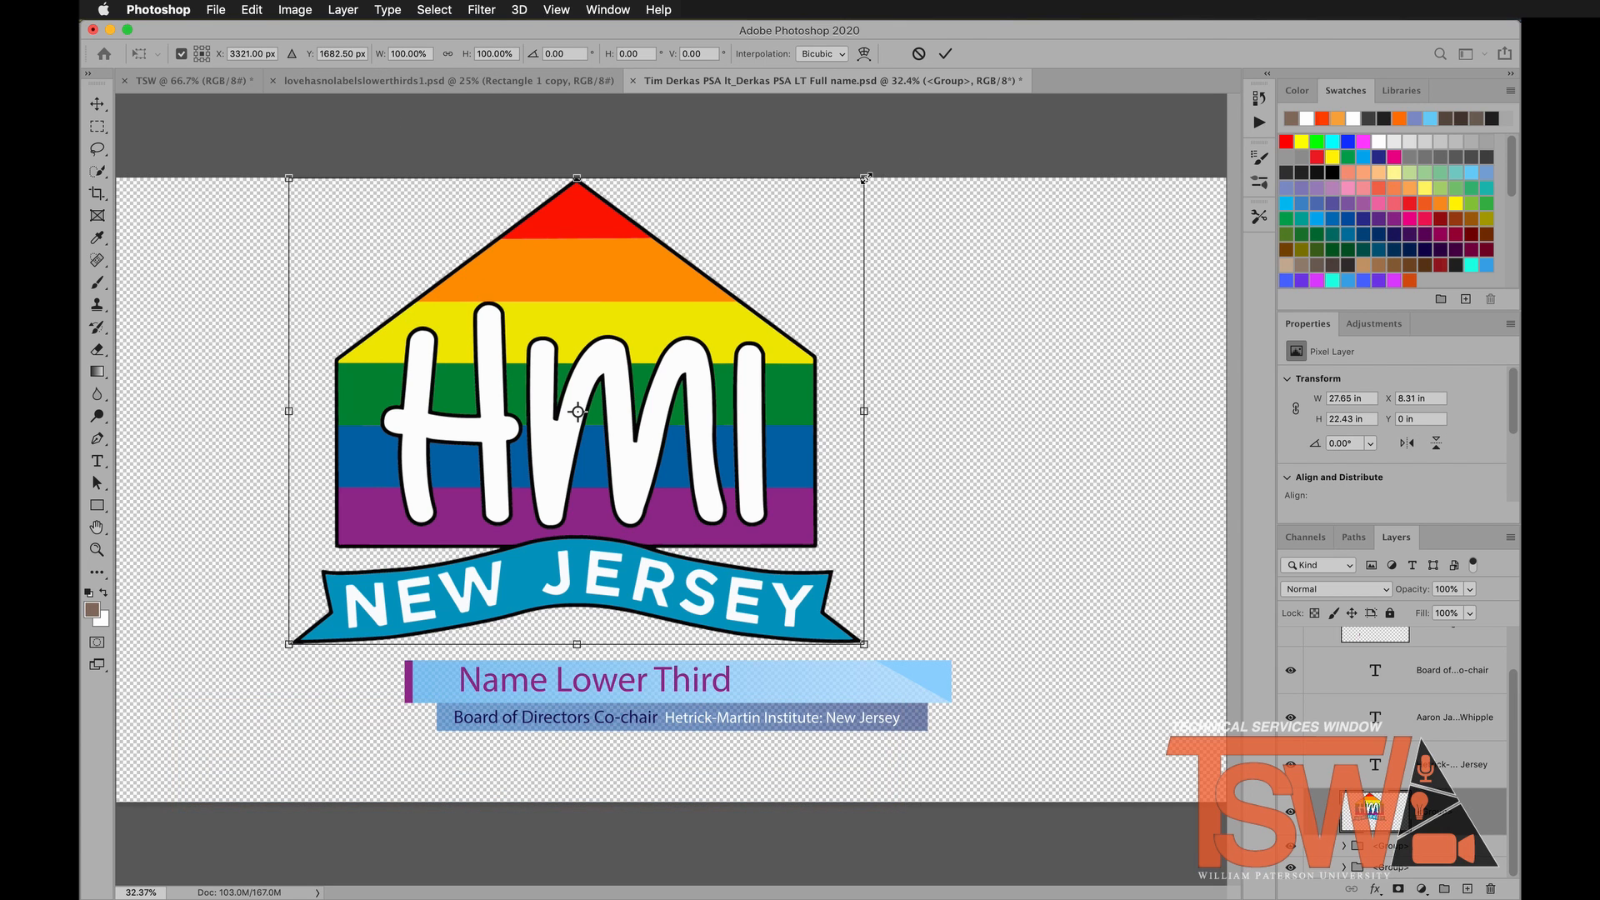
{"action": "left_click_drag", "start_coordinate": [865, 178], "coordinate": [477, 534]}
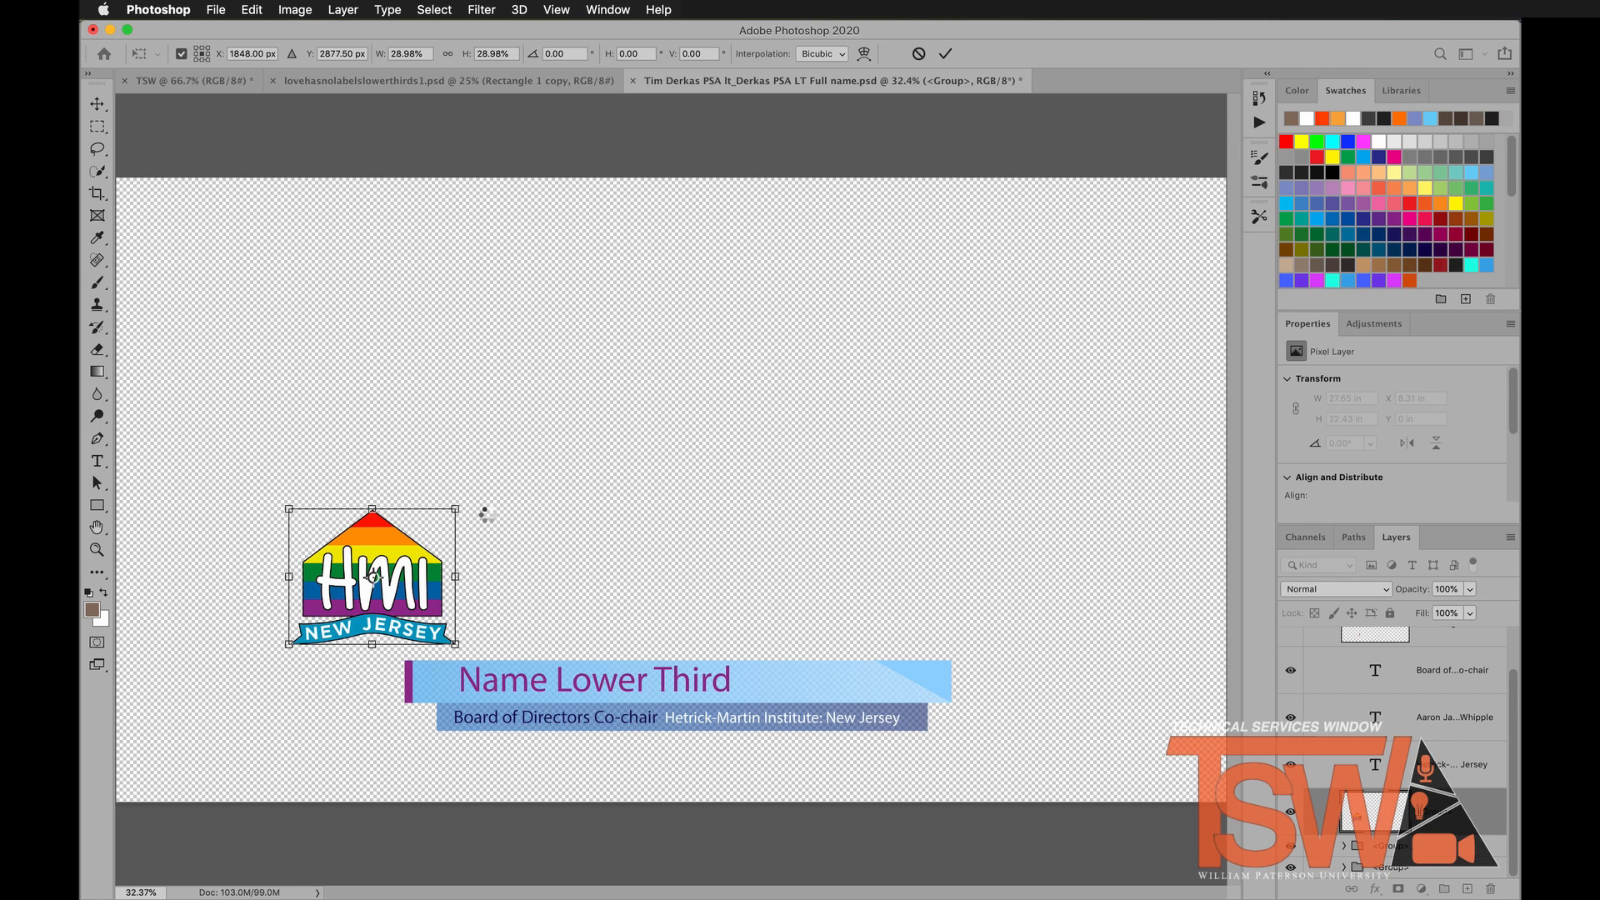
{"action": "left_click_drag", "start_coordinate": [394, 568], "coordinate": [335, 673]}
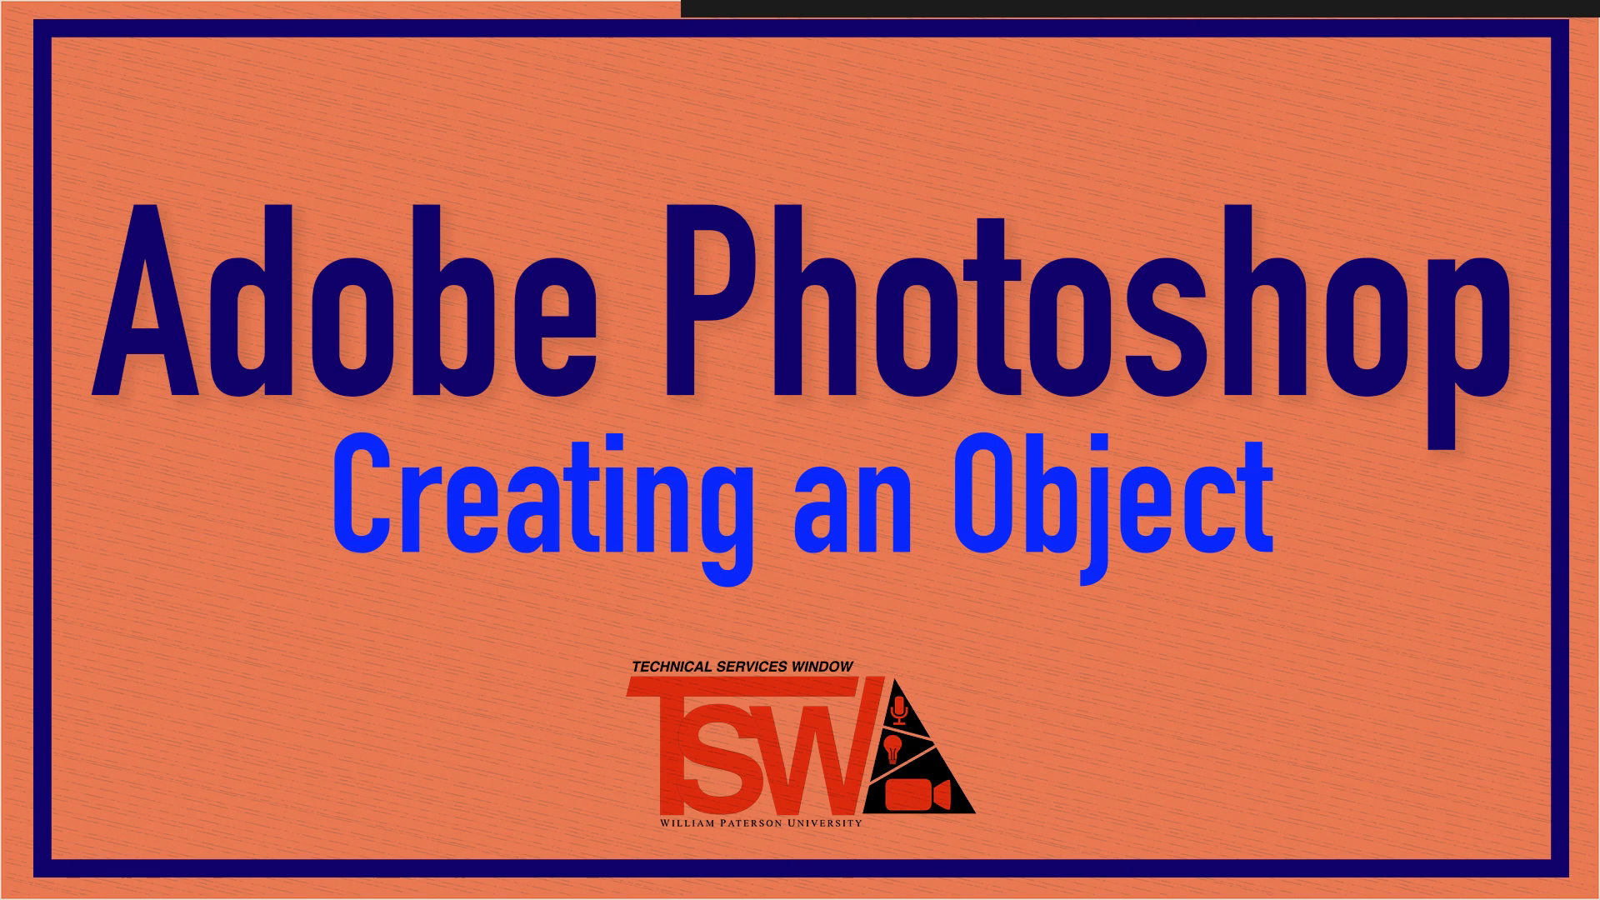
Draw a rectangle shape about 4833 × 381 px in the upper part of the canvas and fill it with magenta.
{"action": "left_click", "coordinate": [101, 508]}
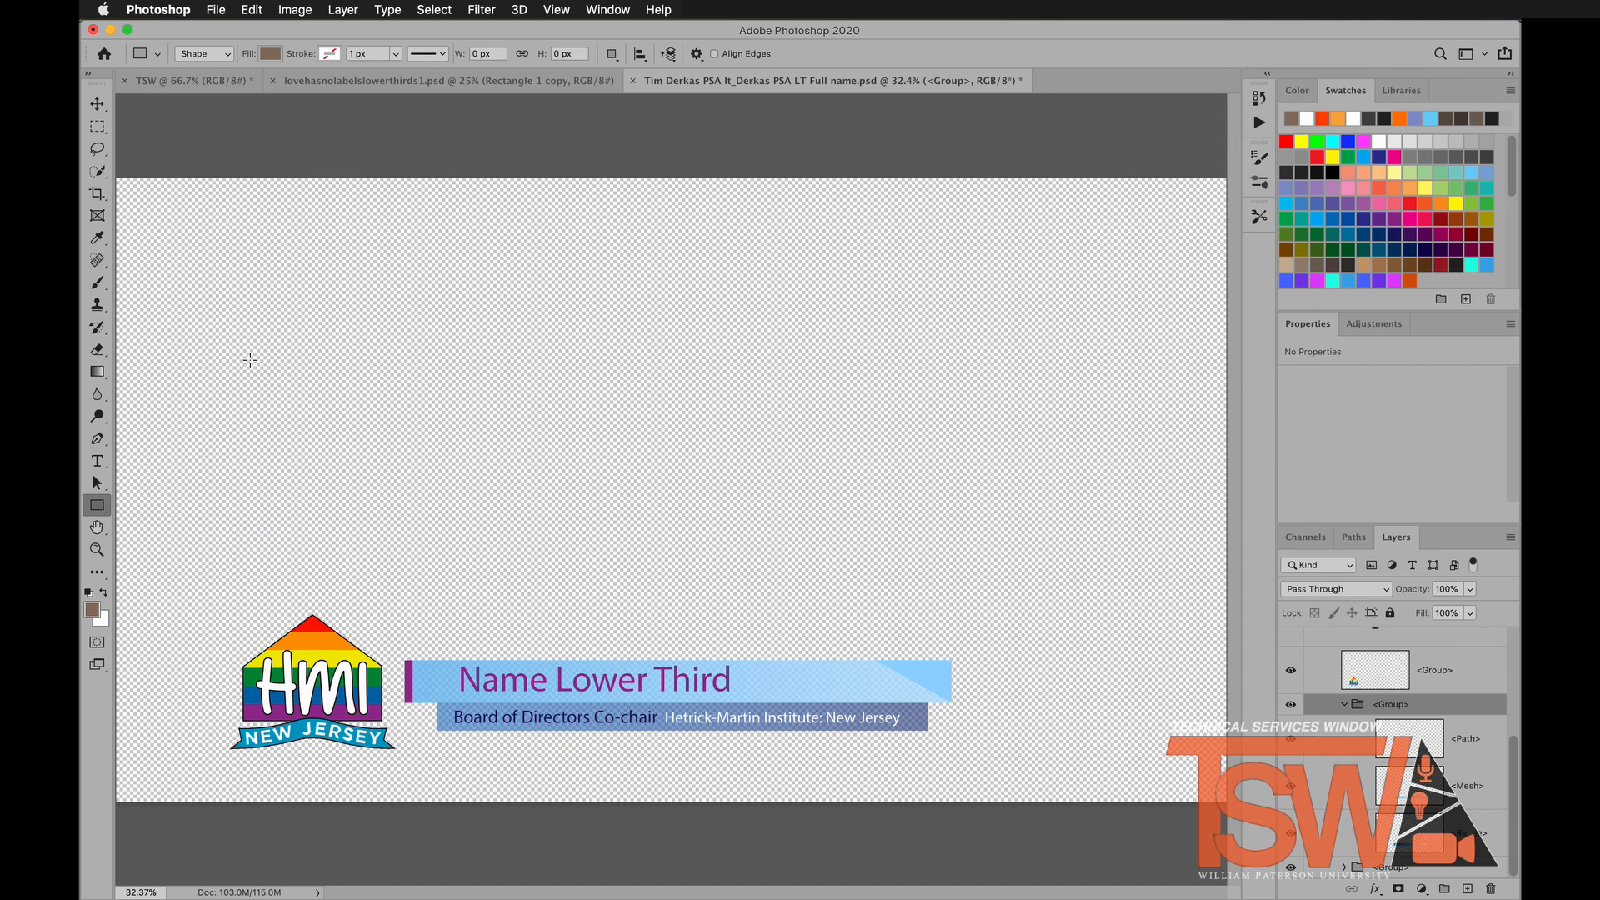
{"action": "left_click_drag", "start_coordinate": [273, 317], "coordinate": [942, 367]}
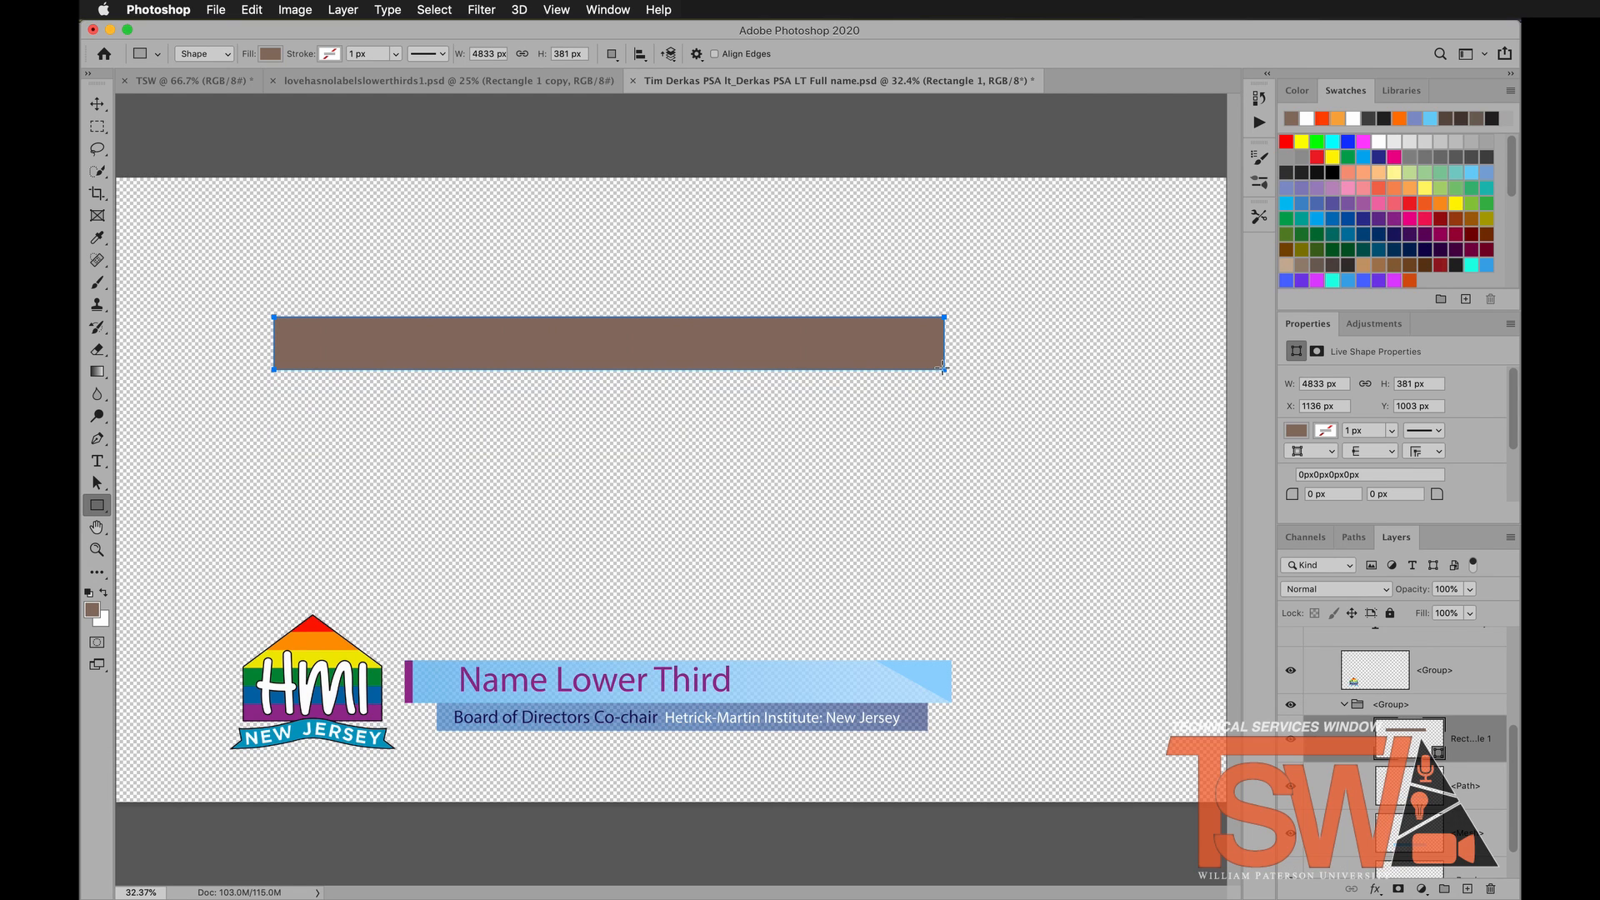
{"action": "left_click", "coordinate": [271, 56]}
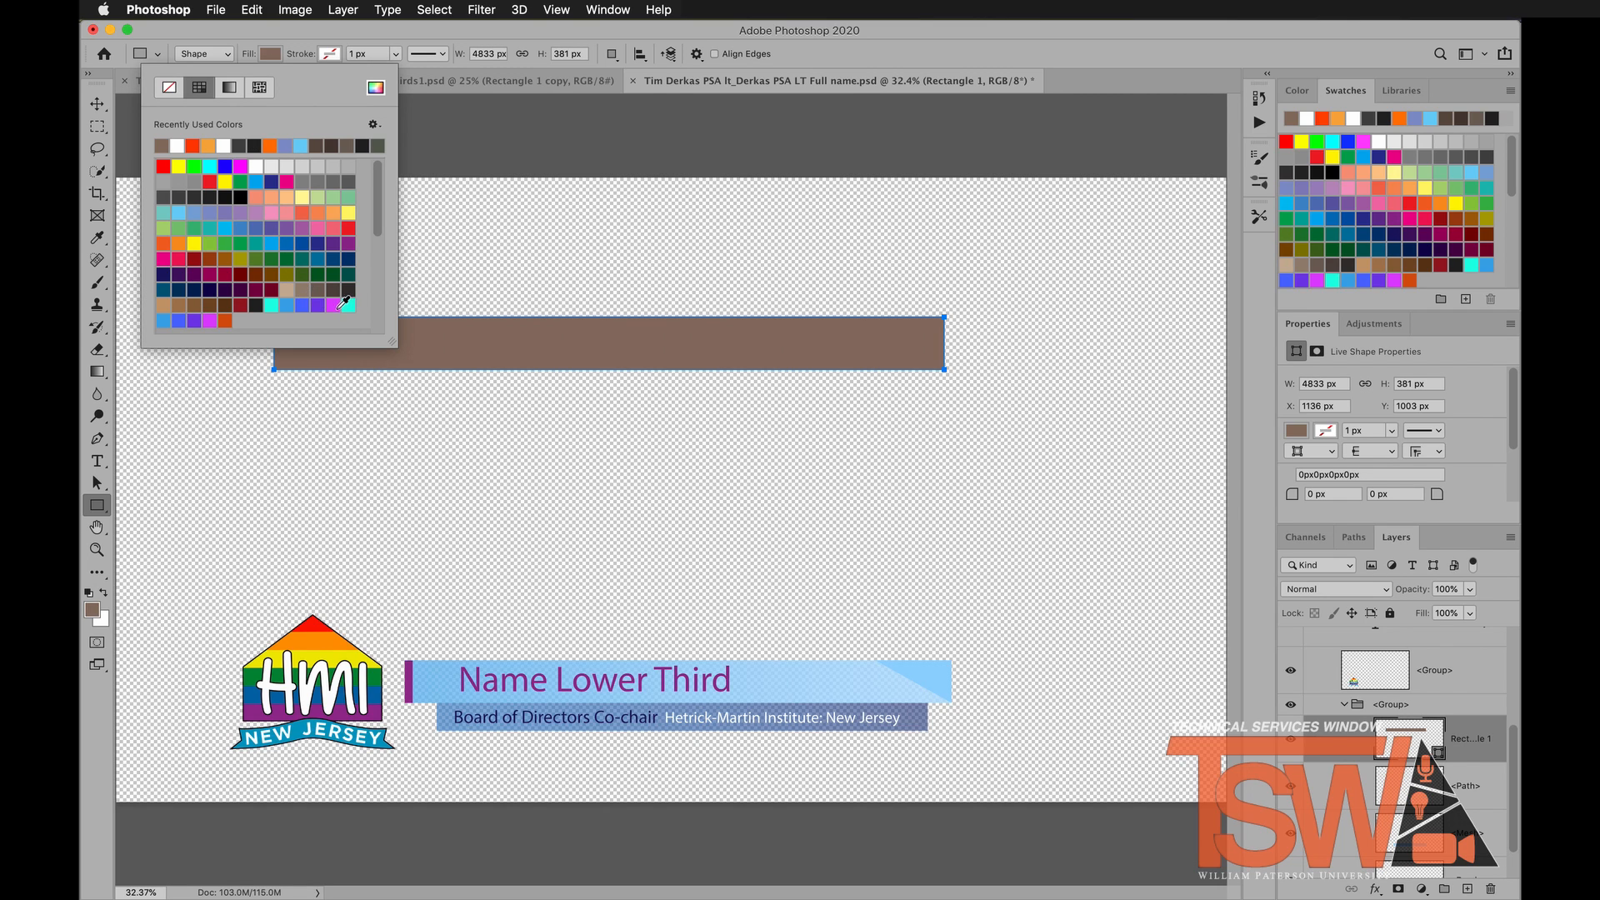
{"action": "left_click", "coordinate": [334, 306]}
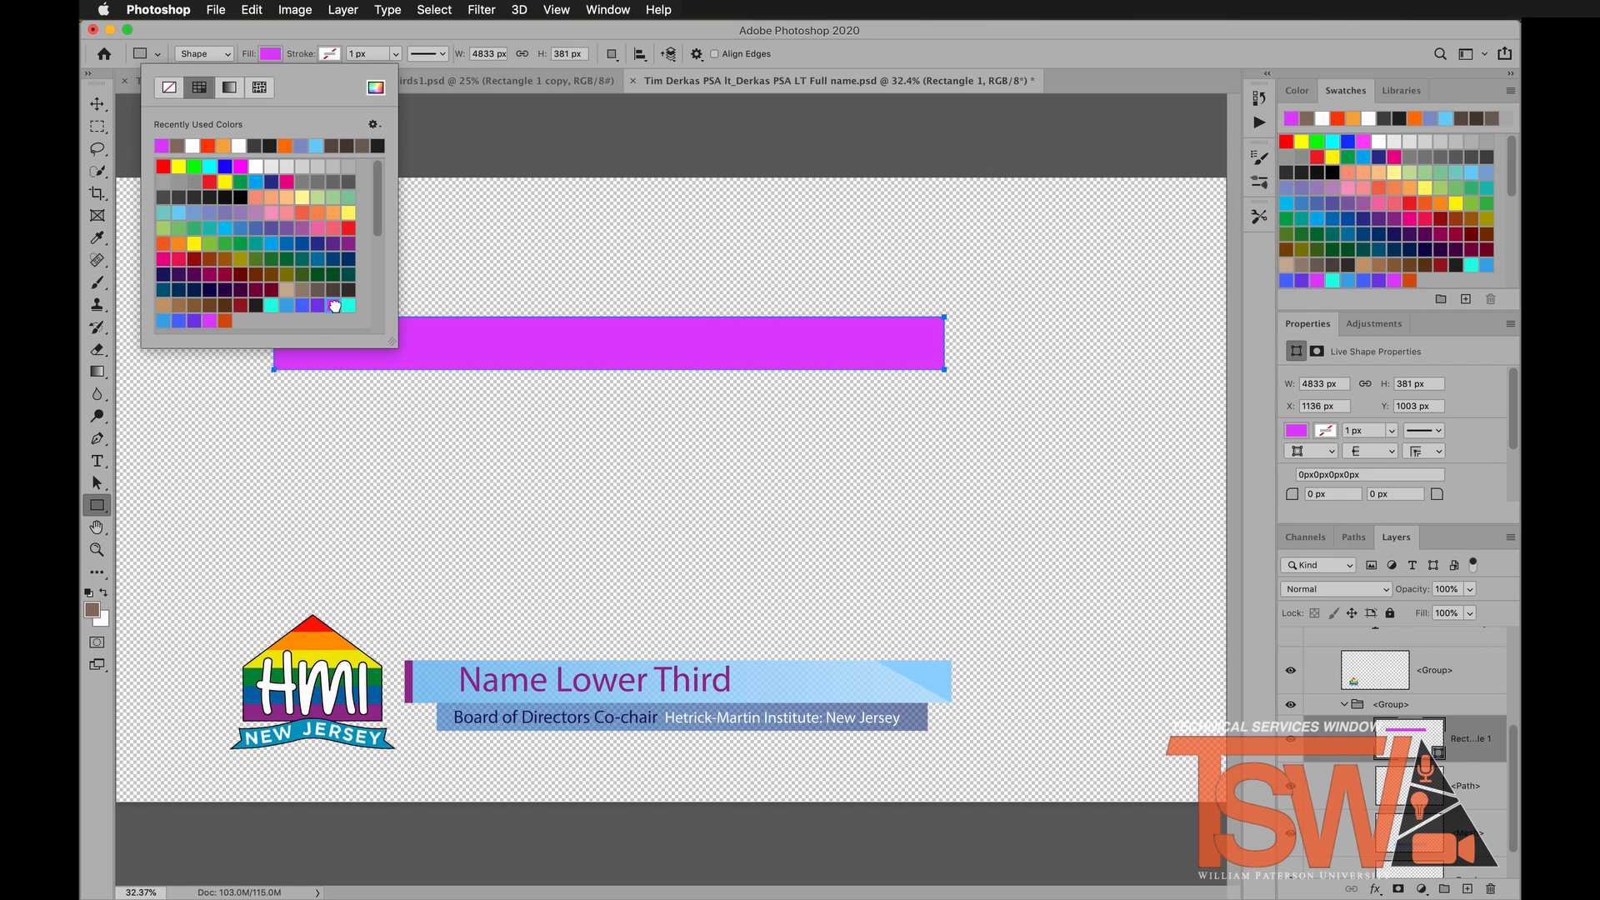
Give the magenta rectangle a black stroke and increase the stroke width.
{"action": "left_click", "coordinate": [331, 56]}
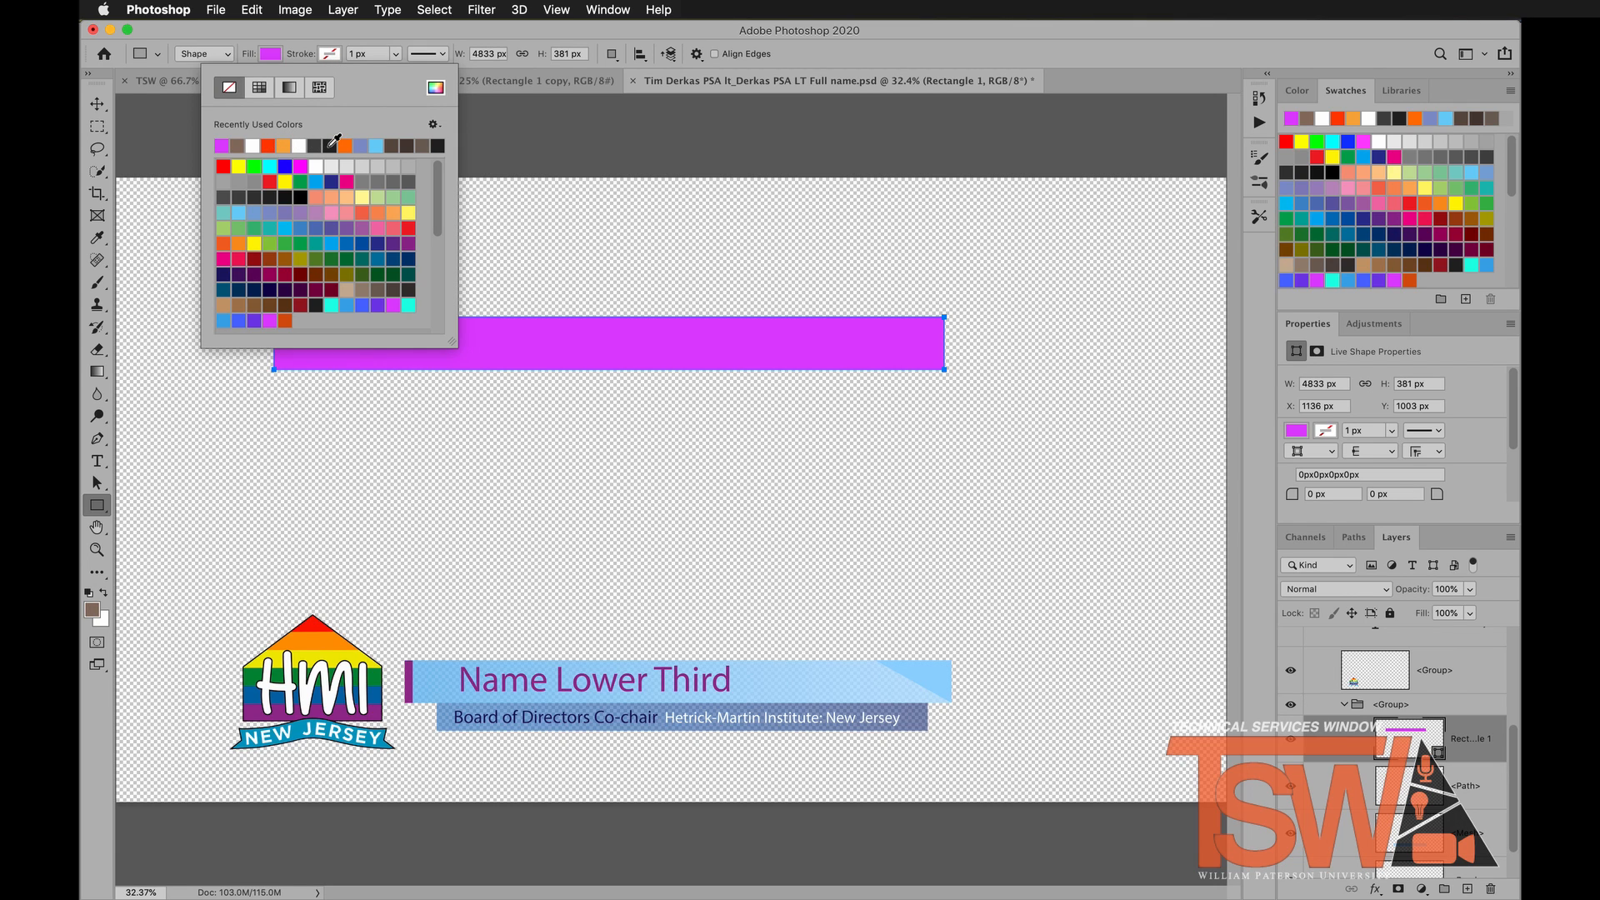
{"action": "left_click", "coordinate": [331, 145]}
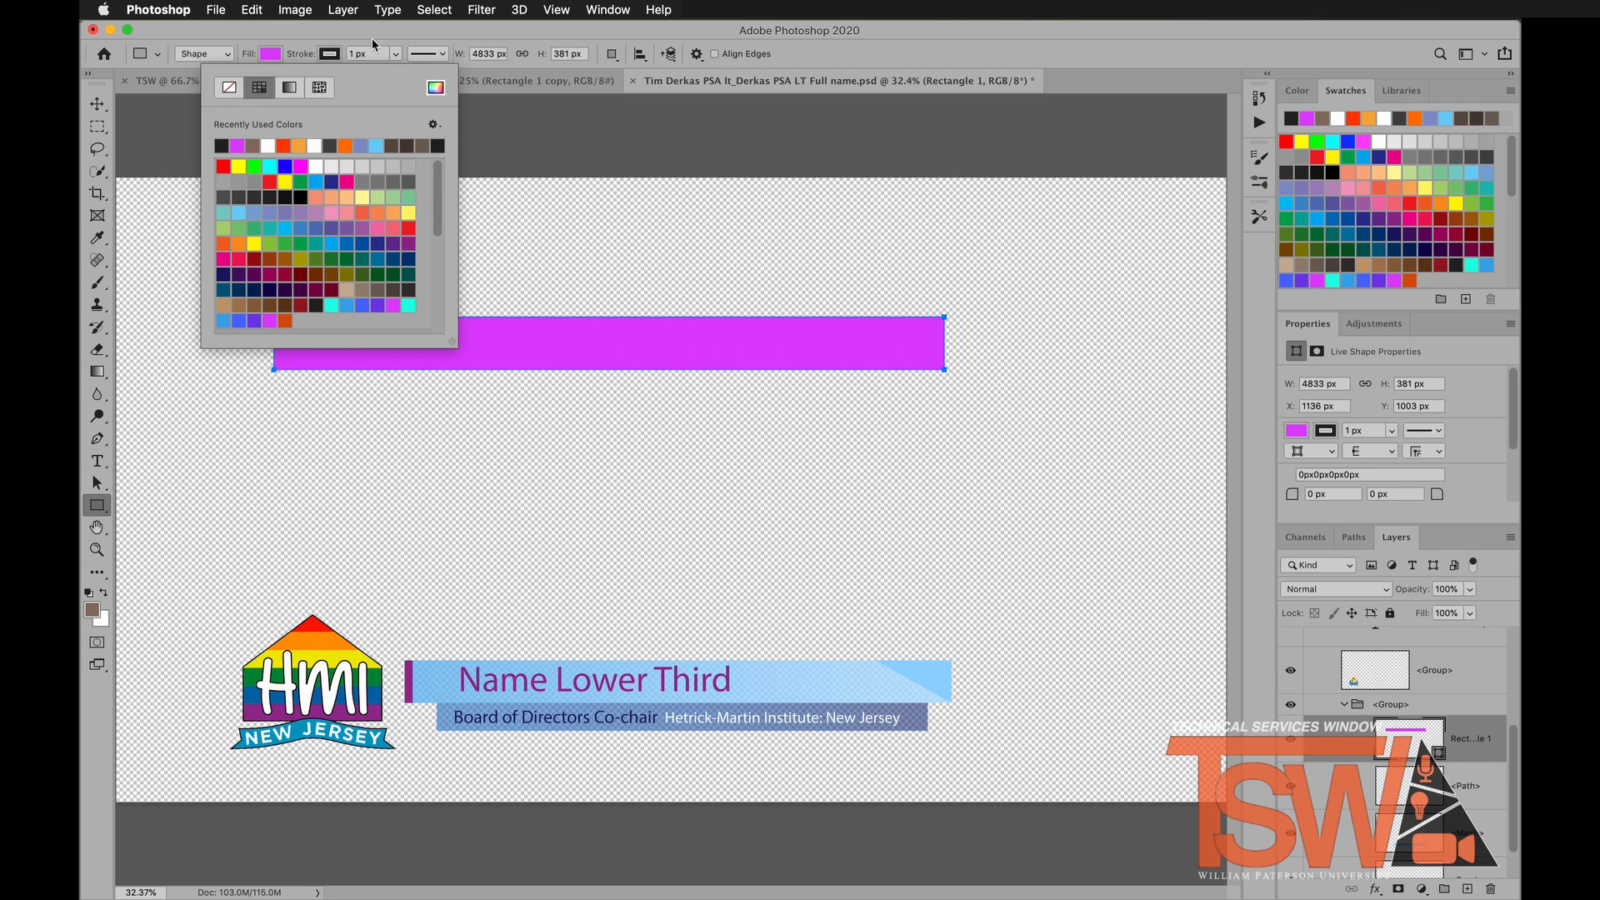
{"action": "left_click", "coordinate": [396, 53]}
{"action": "mouse_move", "coordinate": [396, 54]}
{"action": "left_mouse_down"}
{"action": "mouse_move", "coordinate": [408, 75]}
{"action": "mouse_move", "coordinate": [465, 83]}
{"action": "mouse_move", "coordinate": [445, 78]}
{"action": "left_mouse_up"}
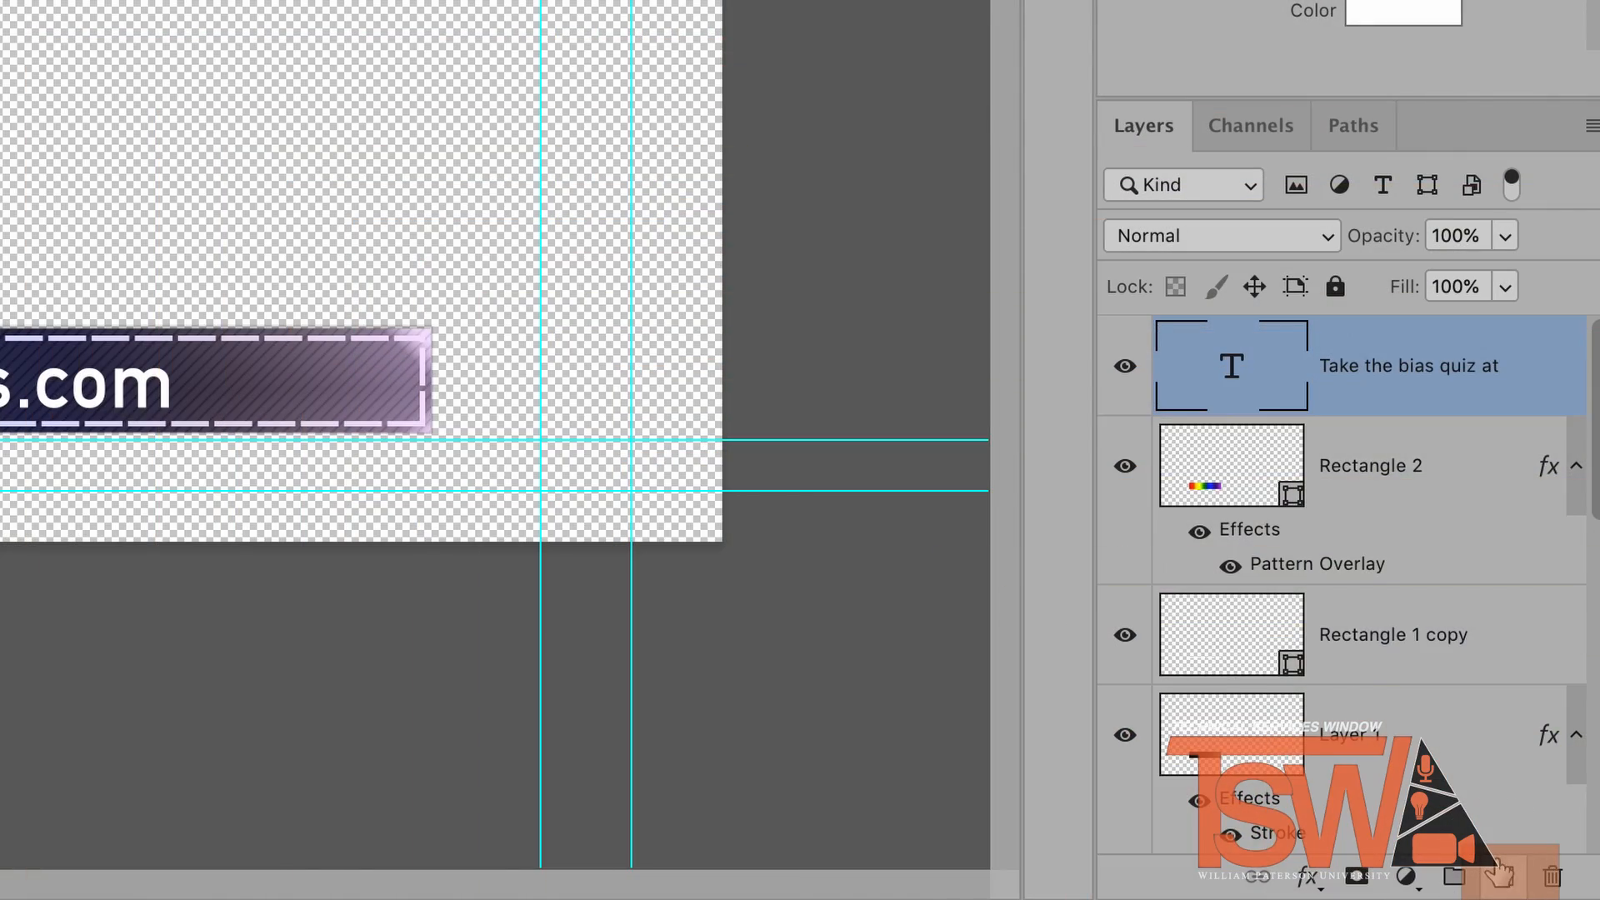
Add a new layer in the lovehasnolabels document and marquee-select a long horizontal bar above the existing lower third.
{"action": "left_click", "coordinate": [1511, 882]}
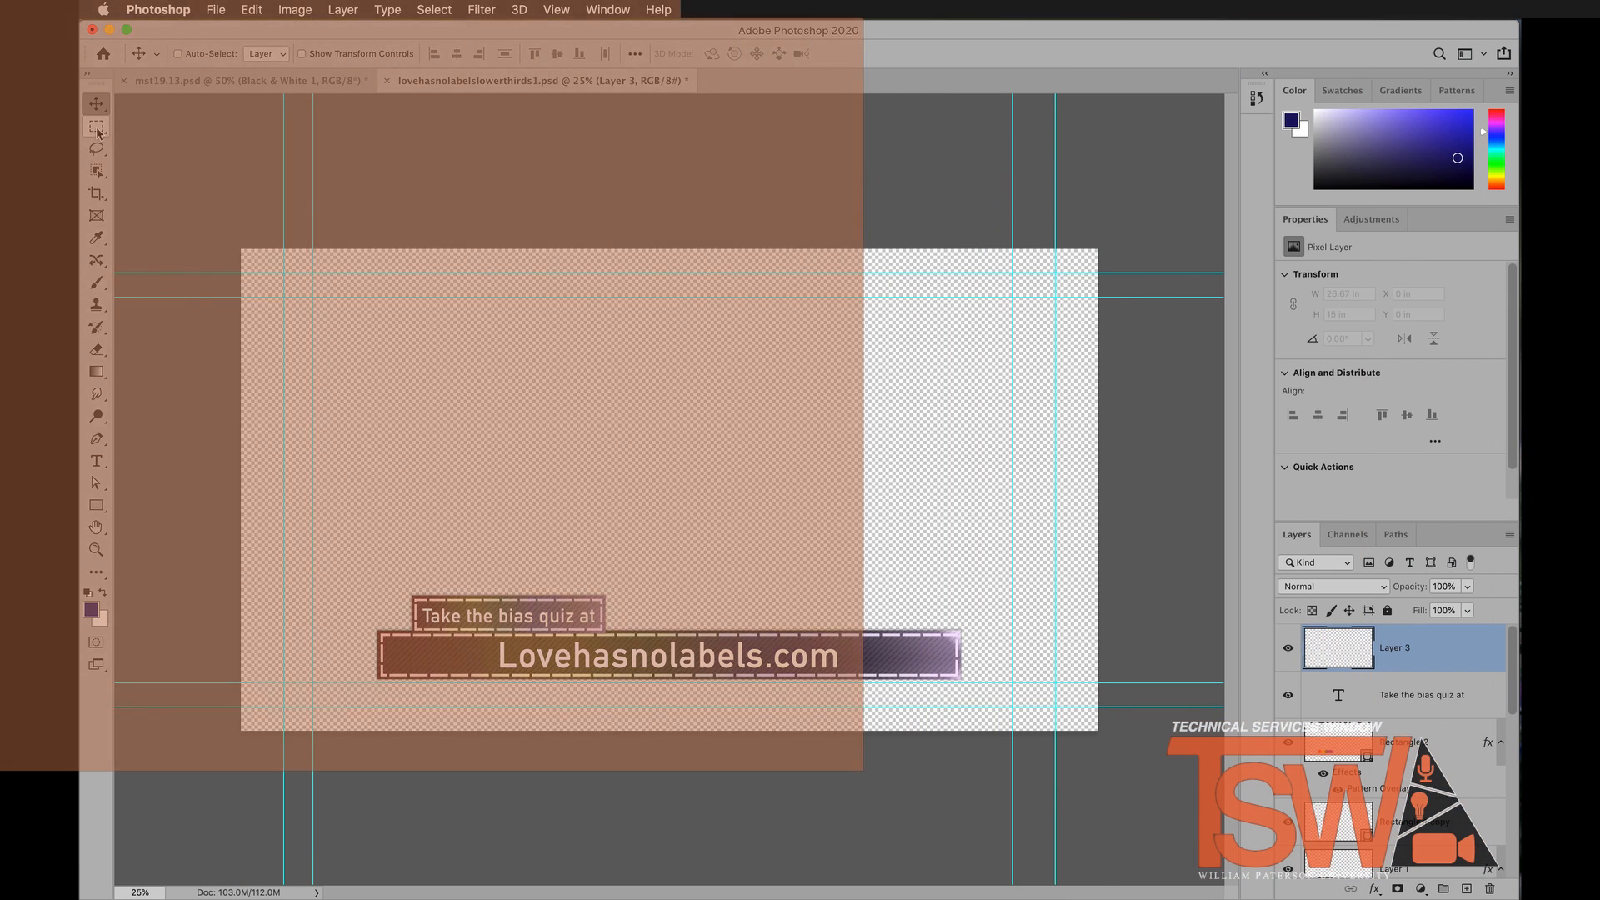
{"action": "left_click", "coordinate": [98, 128]}
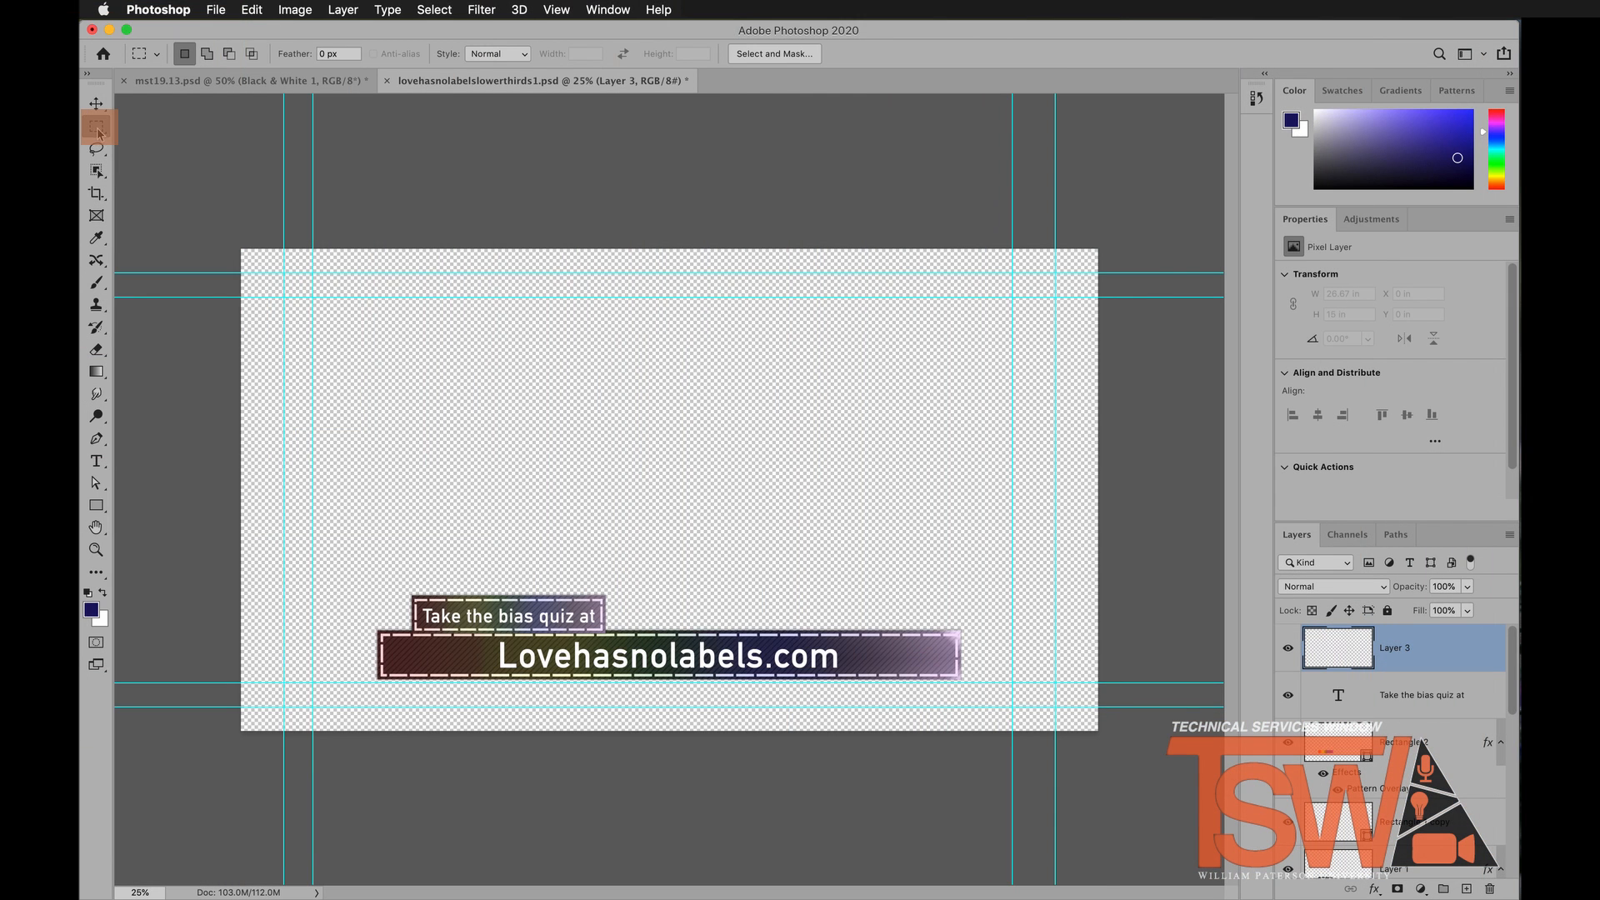
{"action": "left_click_drag", "start_coordinate": [404, 386], "coordinate": [972, 443]}
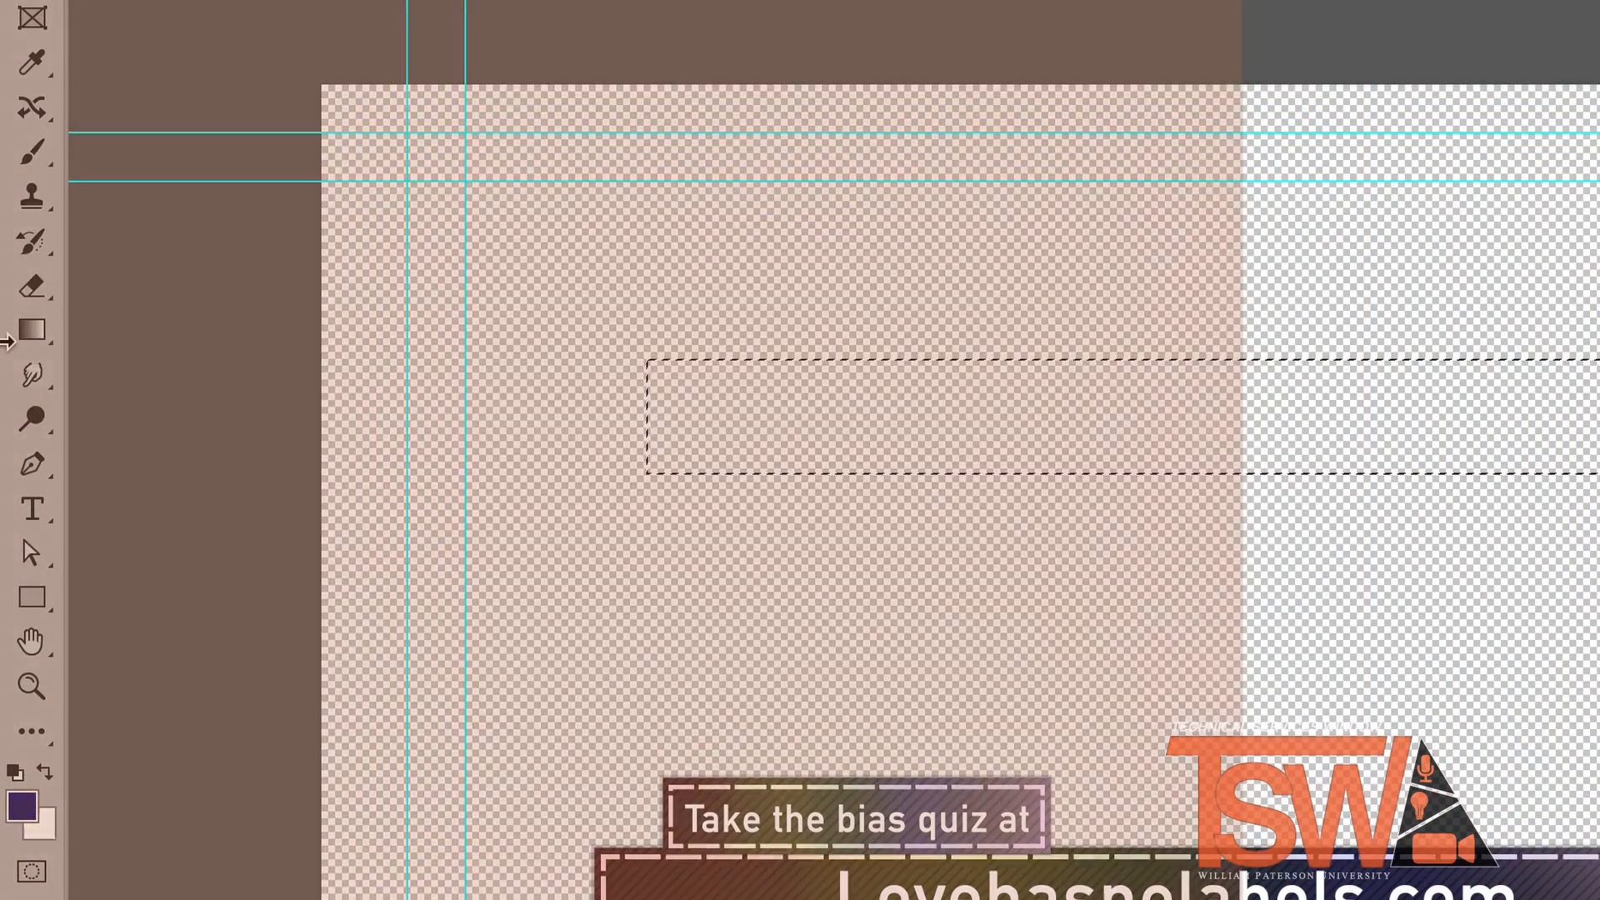
Fill the selected bar with the blue, red and yellow preset gradient, running from left to right across it.
{"action": "left_click", "coordinate": [98, 373]}
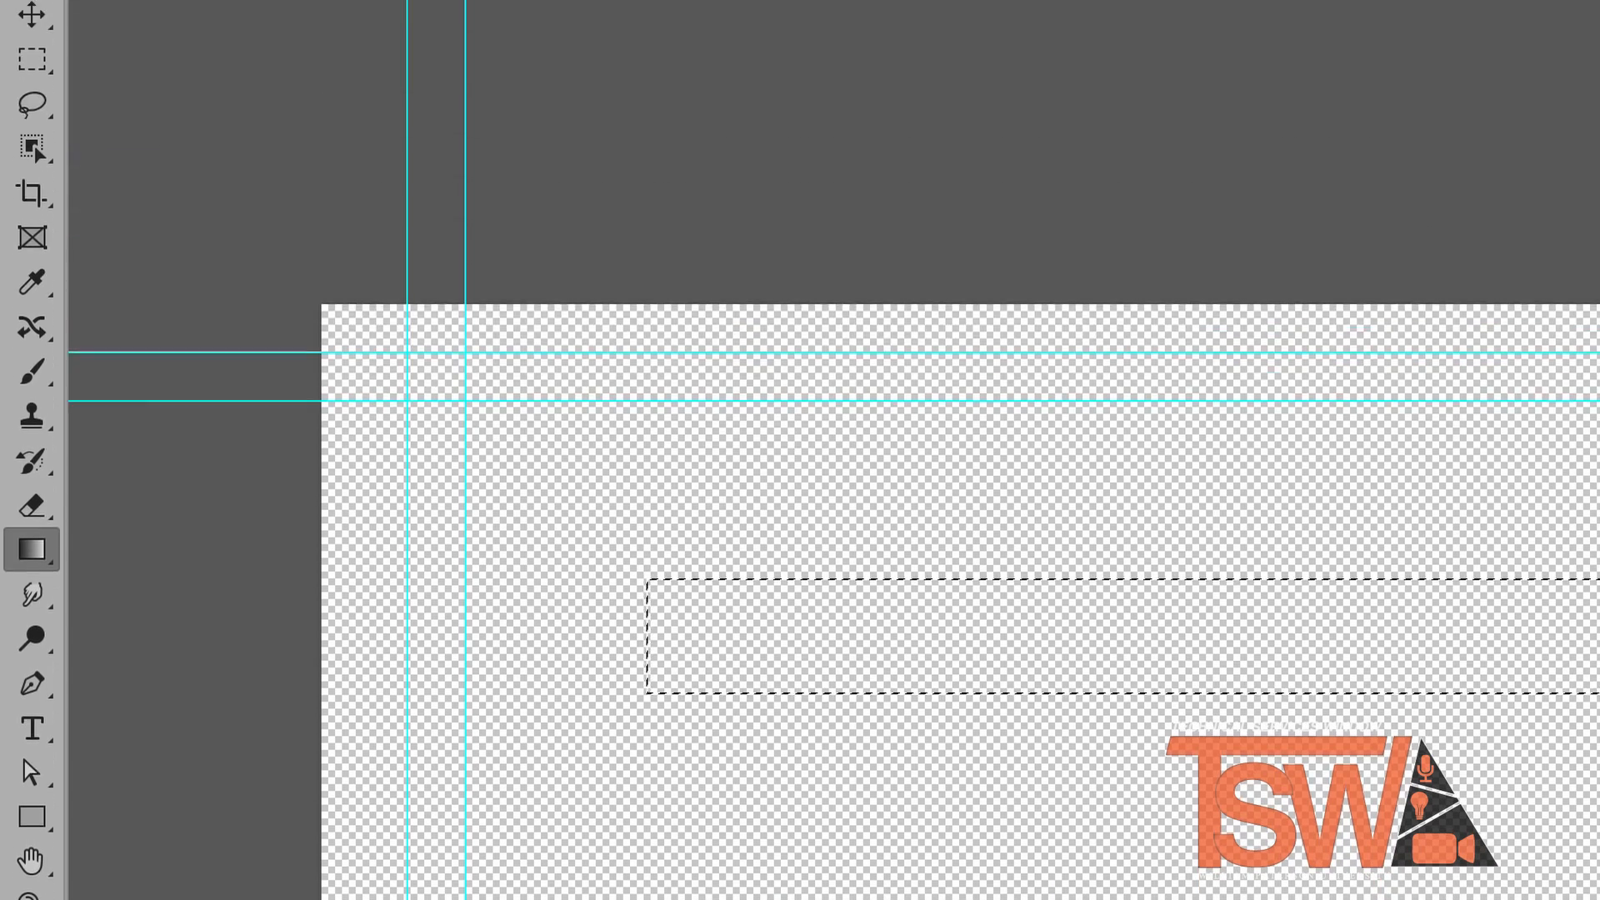
{"action": "left_click", "coordinate": [322, 83]}
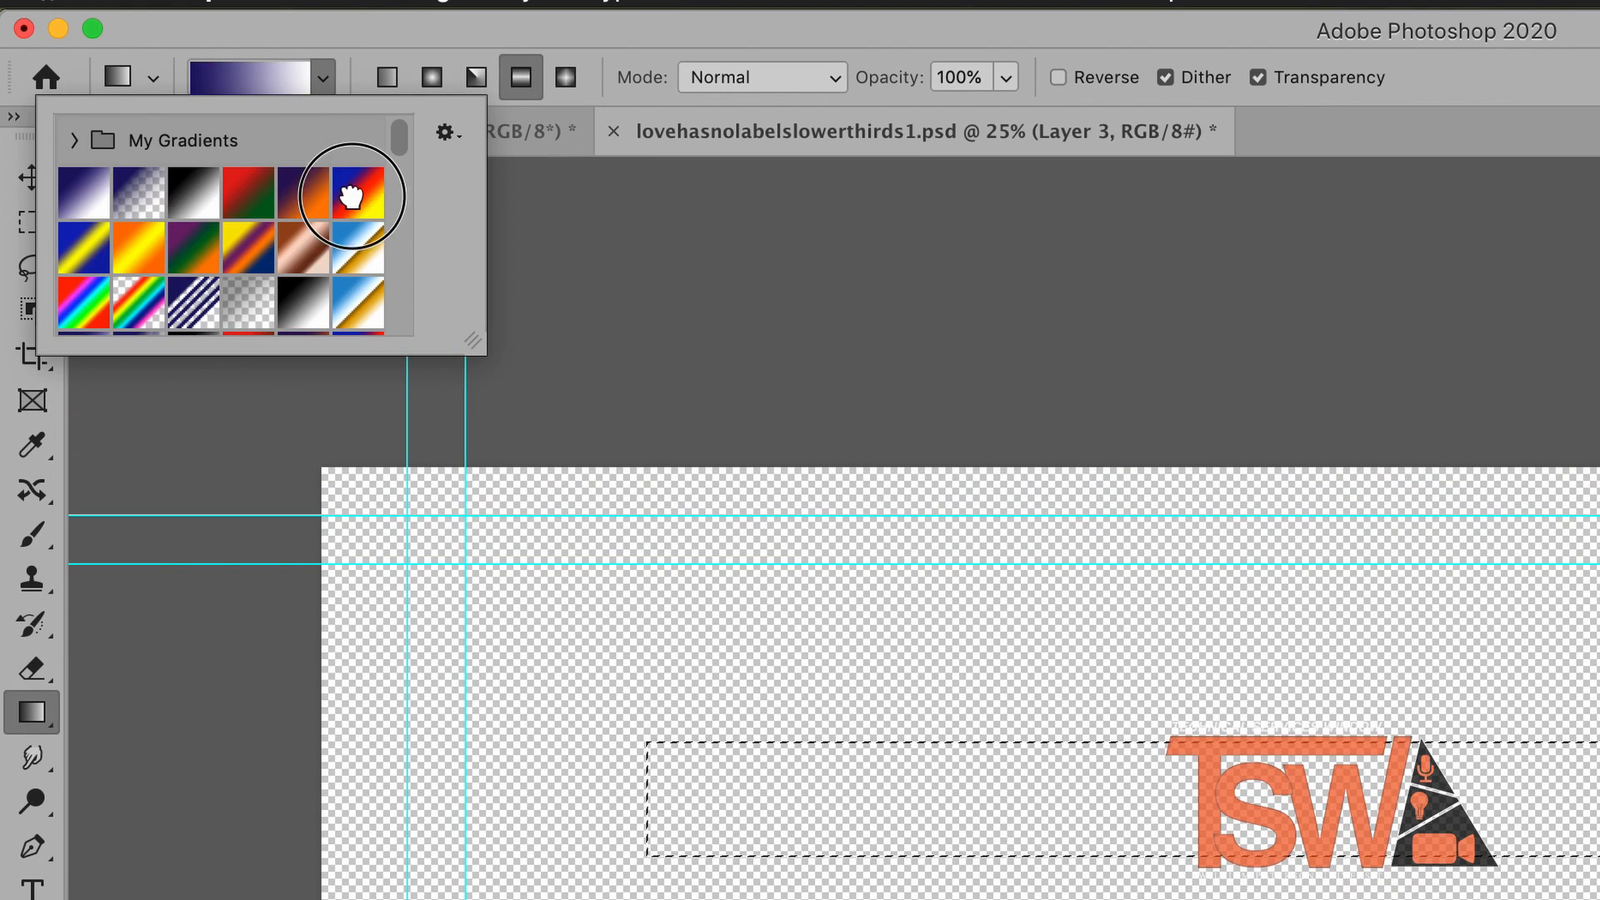
{"action": "left_click", "coordinate": [351, 196]}
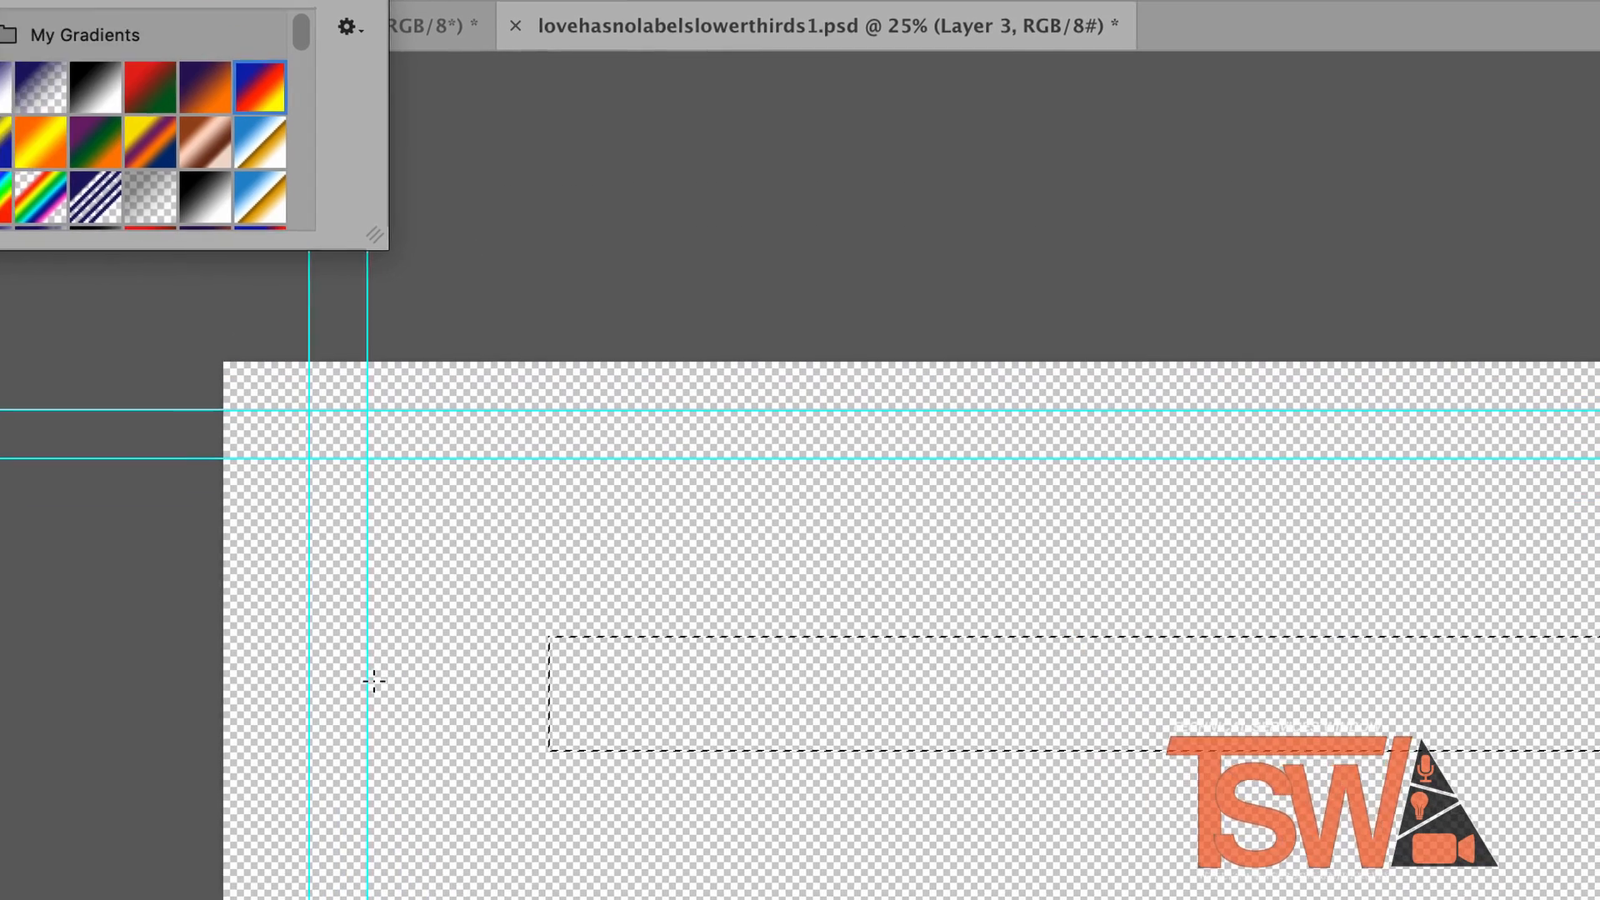
{"action": "left_click_drag", "start_coordinate": [366, 697], "coordinate": [1599, 608]}
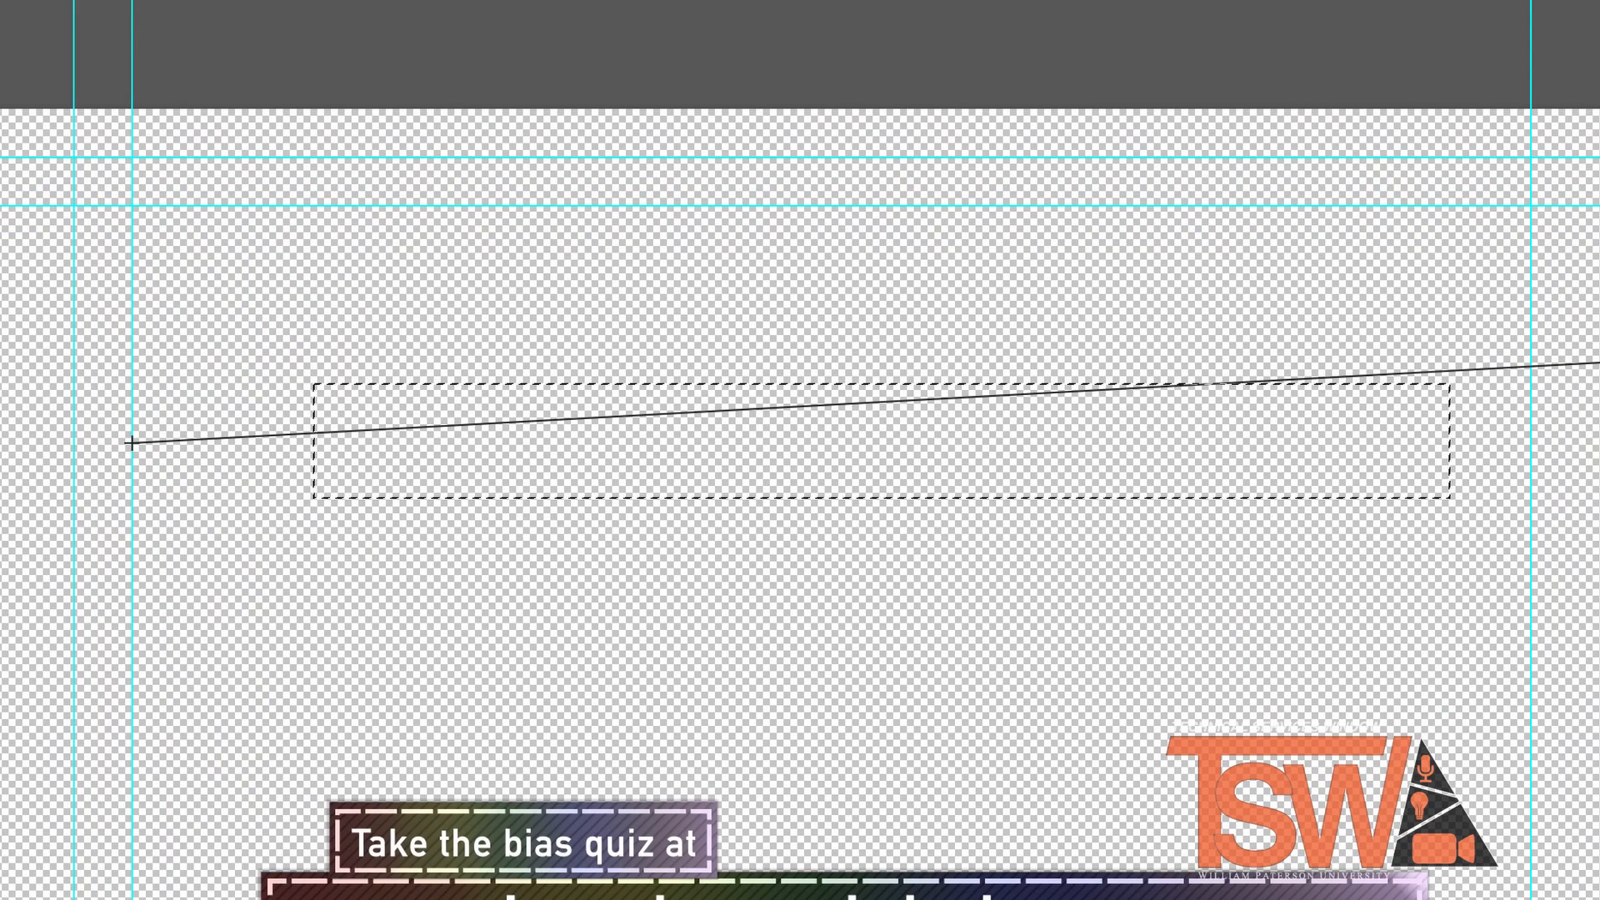
{"action": "left_click_drag", "start_coordinate": [1599, 363], "coordinate": [1599, 404]}
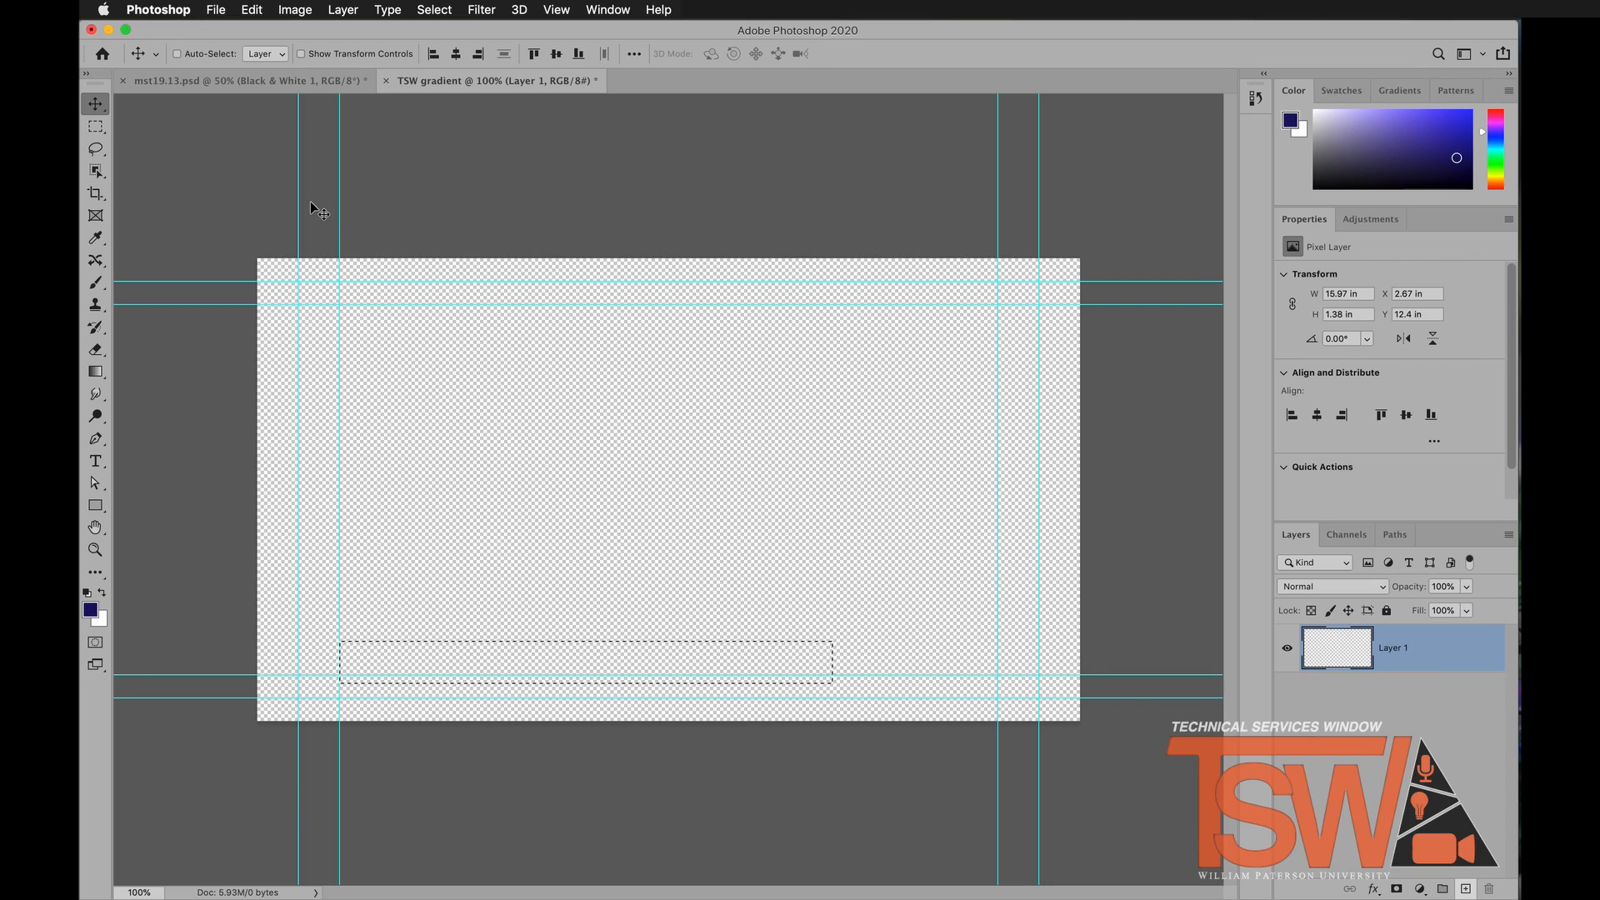
In the TSW gradient document, edit the Black, White gradient so its black stop becomes blue #1096c8 at location 3%.
{"action": "left_click", "coordinate": [96, 373]}
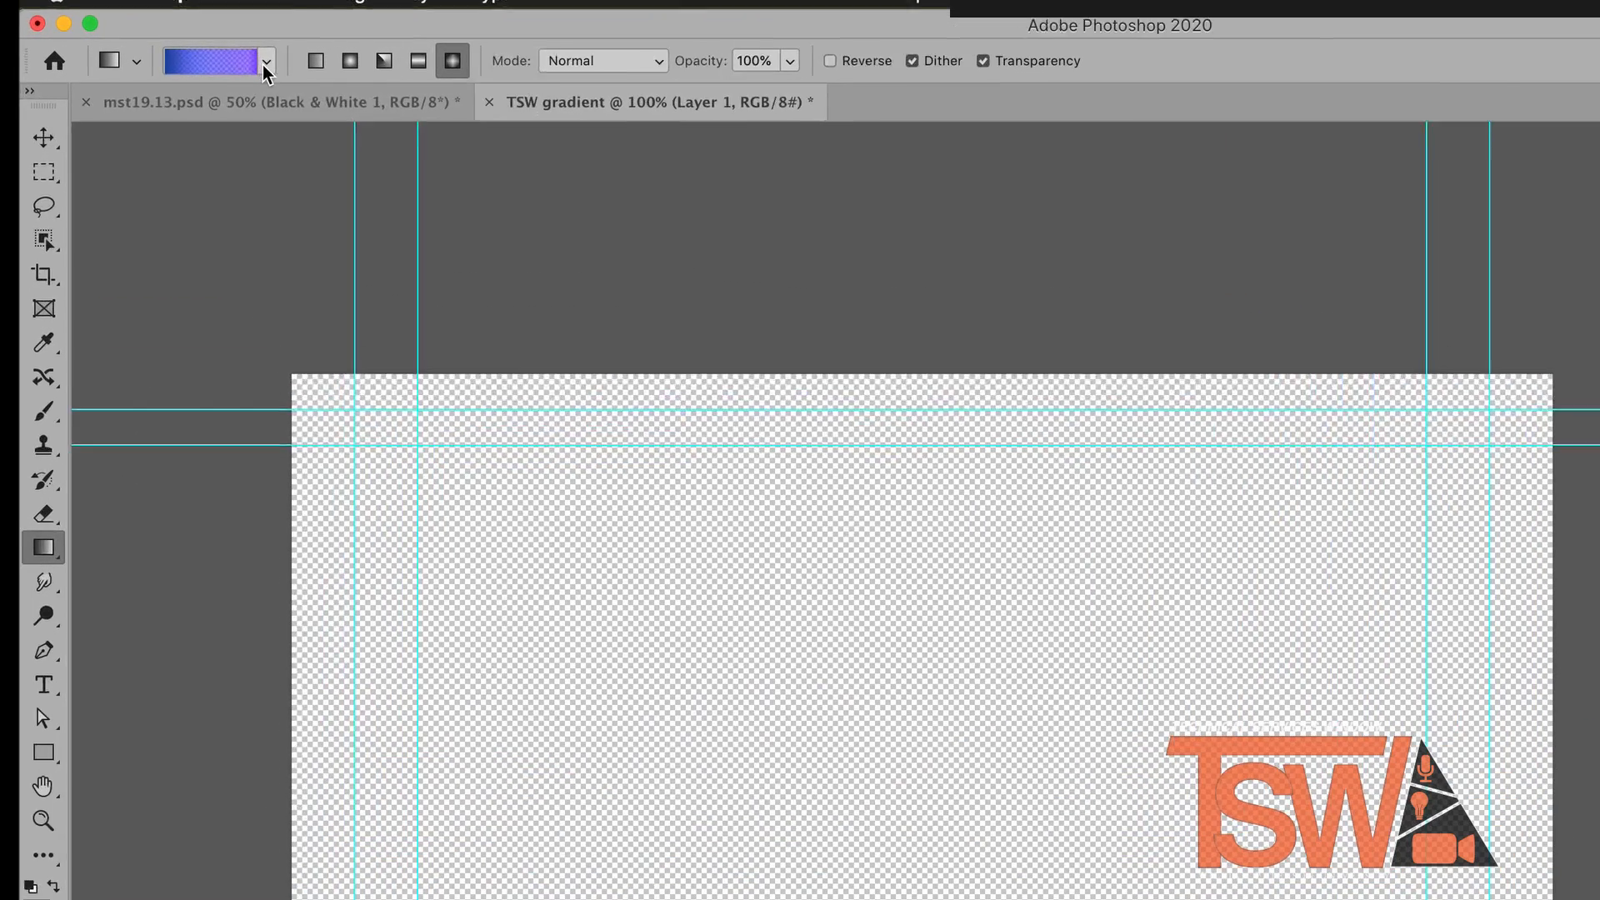
{"action": "left_click", "coordinate": [241, 54]}
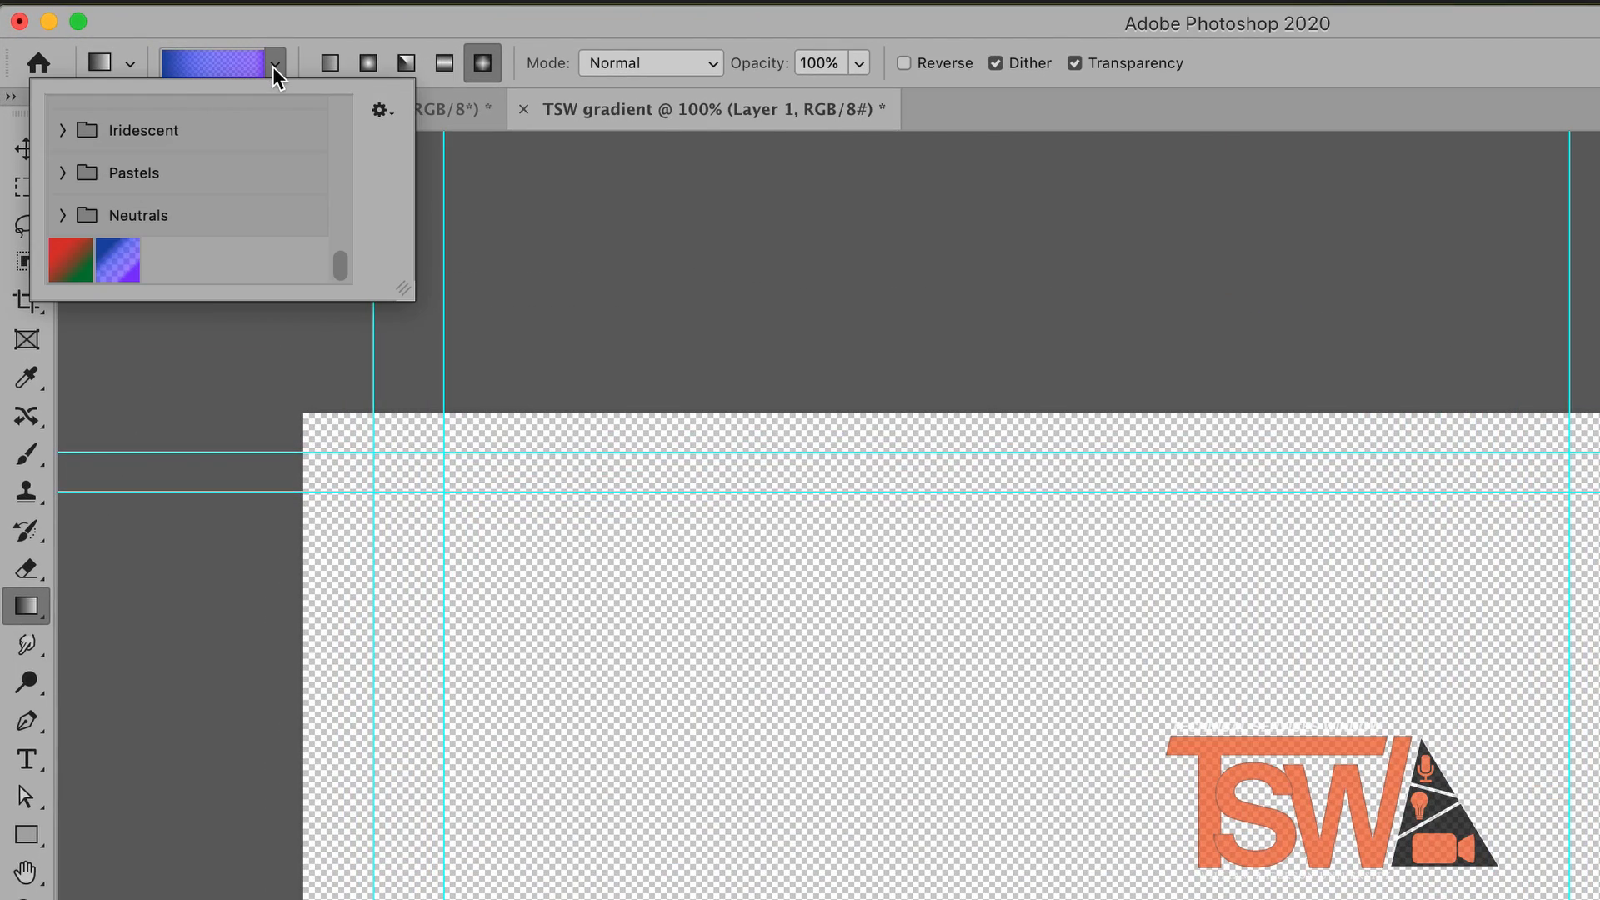
{"action": "left_click", "coordinate": [379, 109]}
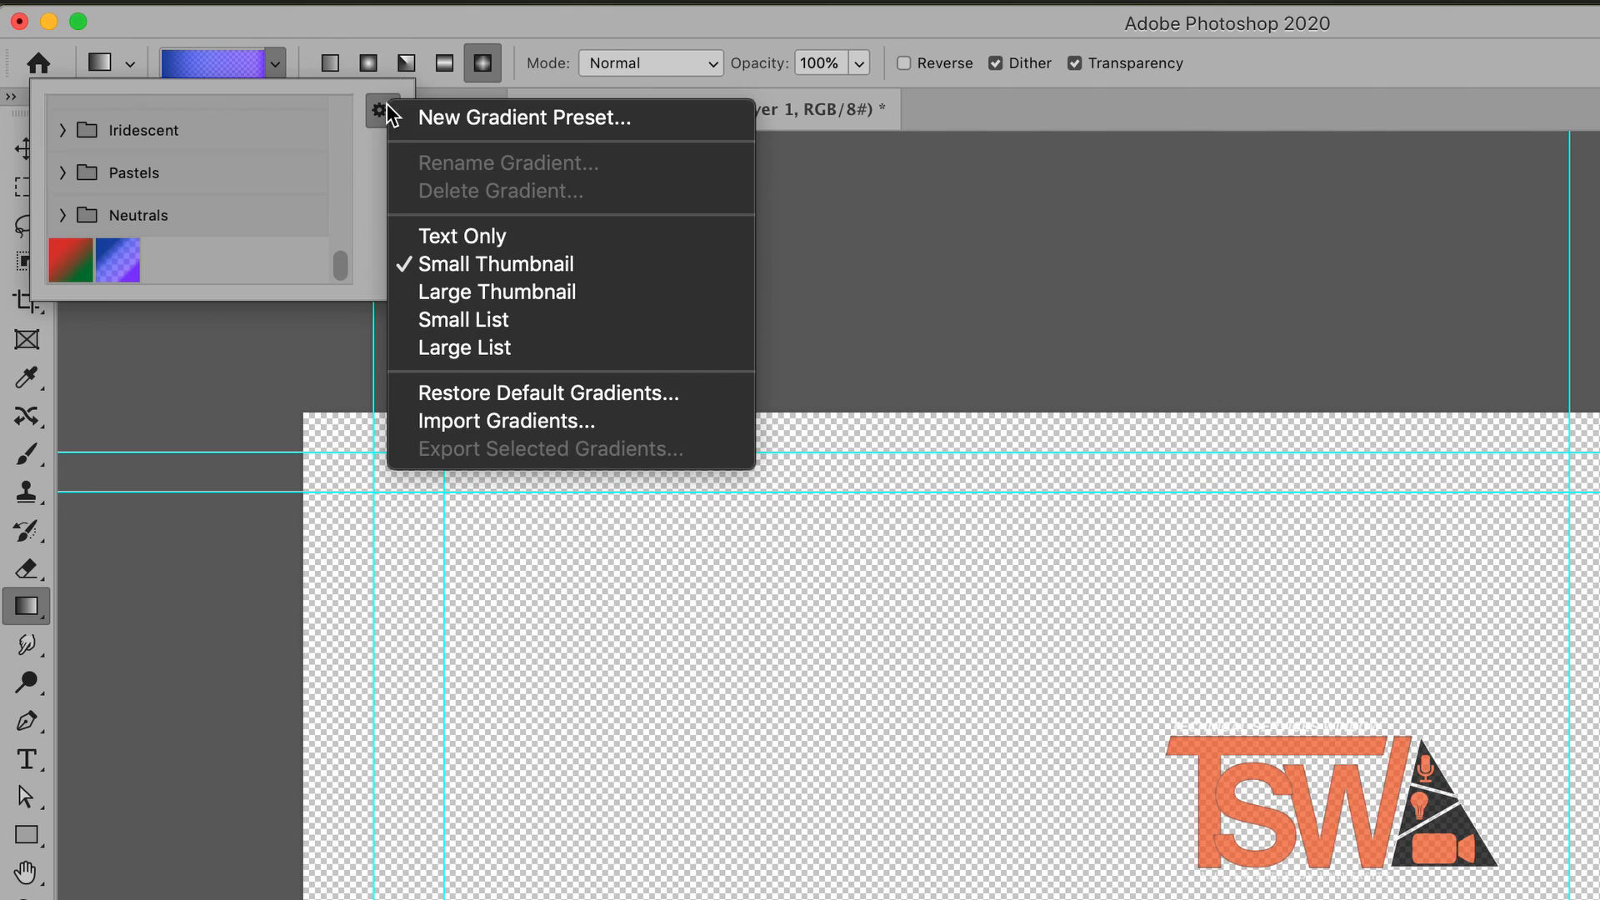
{"action": "left_click", "coordinate": [452, 118]}
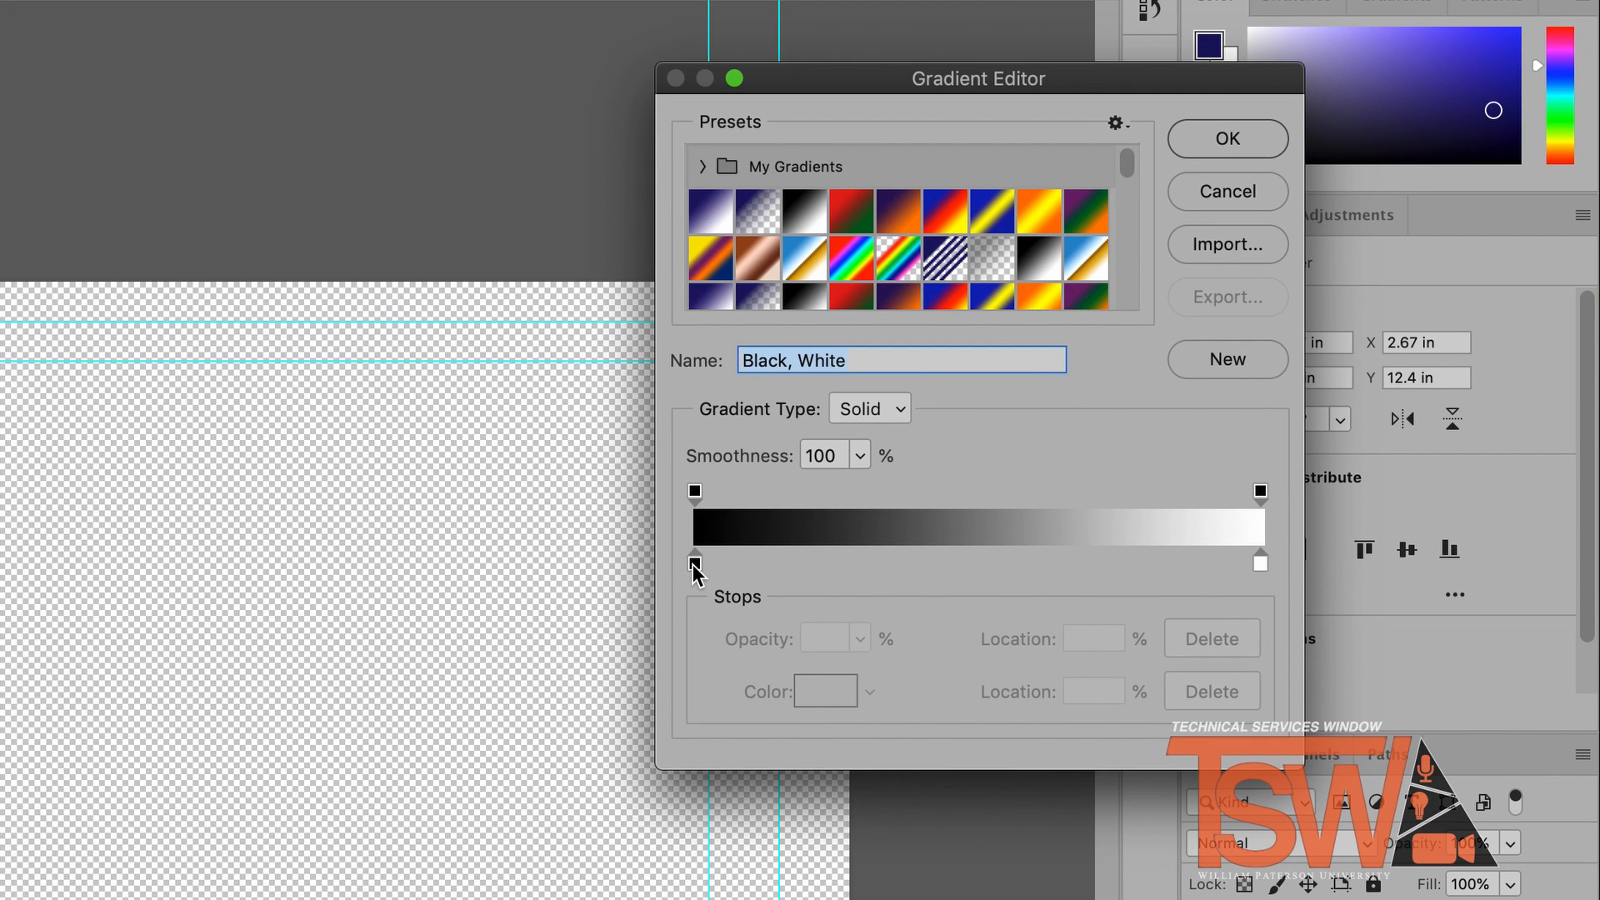
{"action": "left_click", "coordinate": [694, 564]}
{"action": "mouse_move", "coordinate": [695, 569]}
{"action": "left_mouse_down"}
{"action": "mouse_move", "coordinate": [750, 561]}
{"action": "mouse_move", "coordinate": [714, 561]}
{"action": "left_mouse_up"}
{"action": "left_click", "coordinate": [817, 689]}
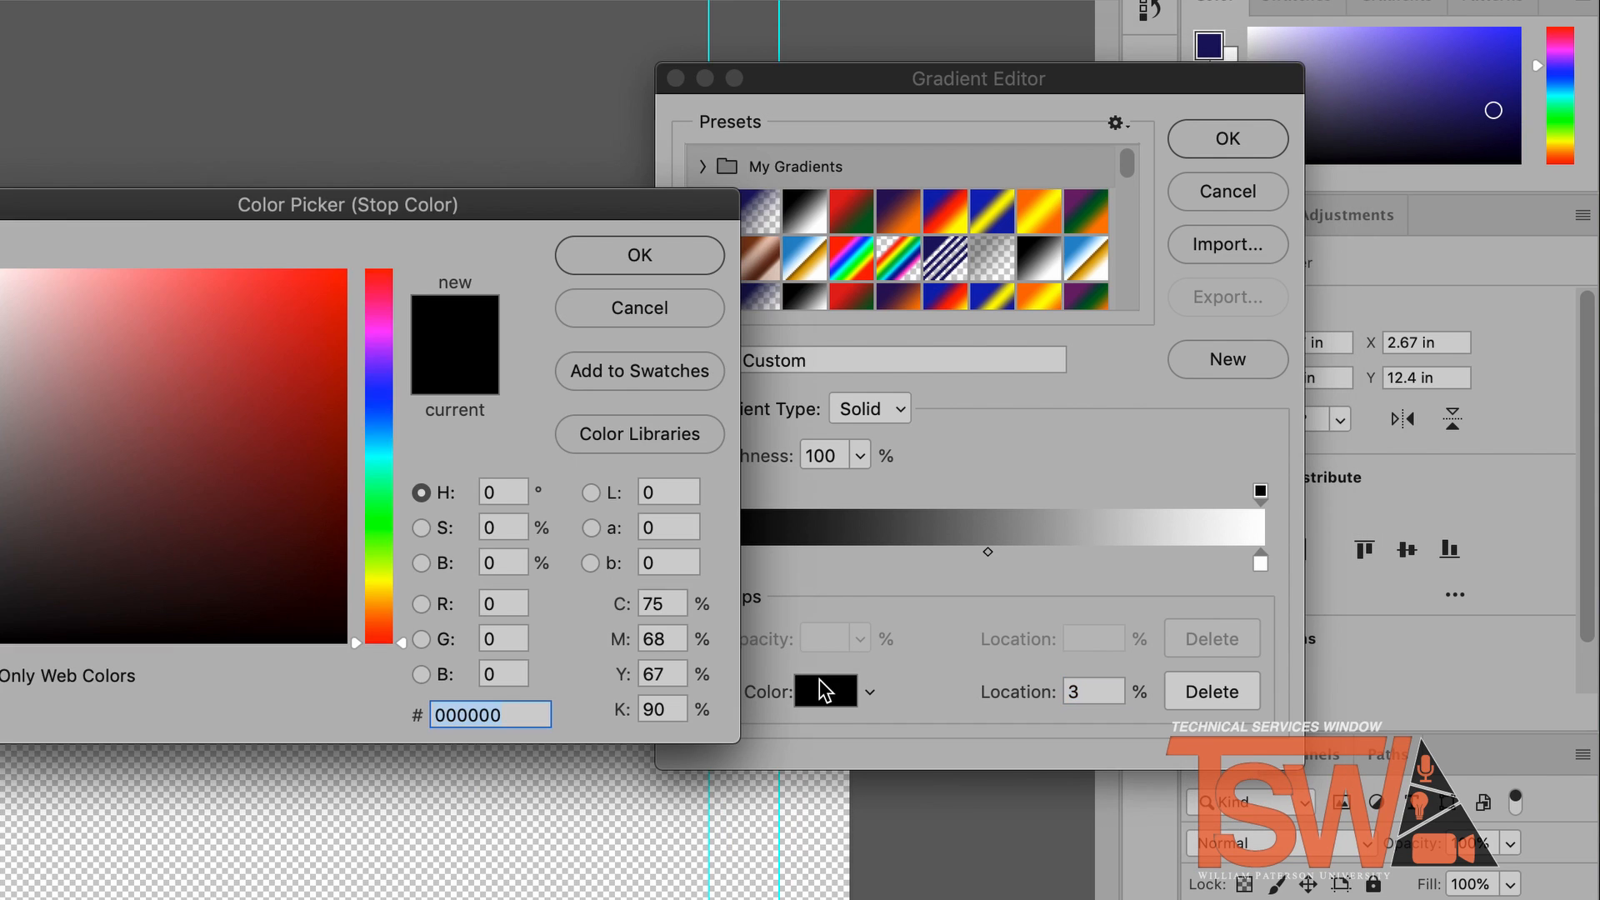
{"action": "left_click", "coordinate": [386, 439]}
{"action": "left_click", "coordinate": [322, 350]}
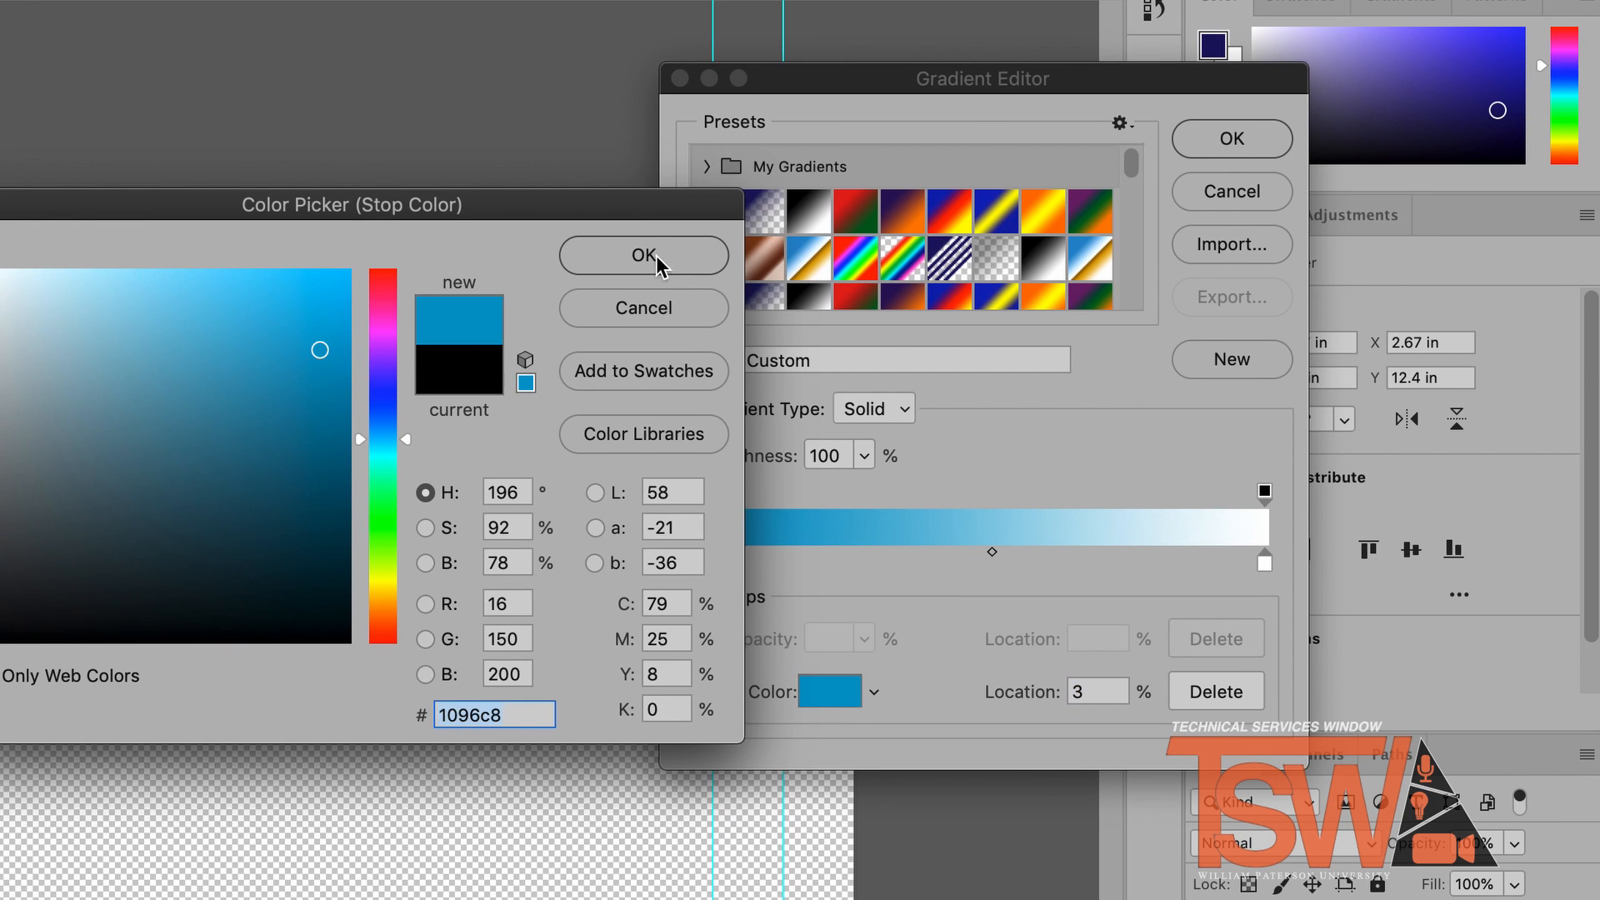
{"action": "left_click", "coordinate": [643, 255]}
Set the colour midpoint to 48%, and add a 54% opacity stop at location 56% with its right-hand opacity midpoint at 73%.
{"action": "mouse_move", "coordinate": [996, 560]}
{"action": "left_mouse_down"}
{"action": "mouse_move", "coordinate": [910, 576]}
{"action": "mouse_move", "coordinate": [1071, 567]}
{"action": "mouse_move", "coordinate": [980, 577]}
{"action": "left_mouse_up"}
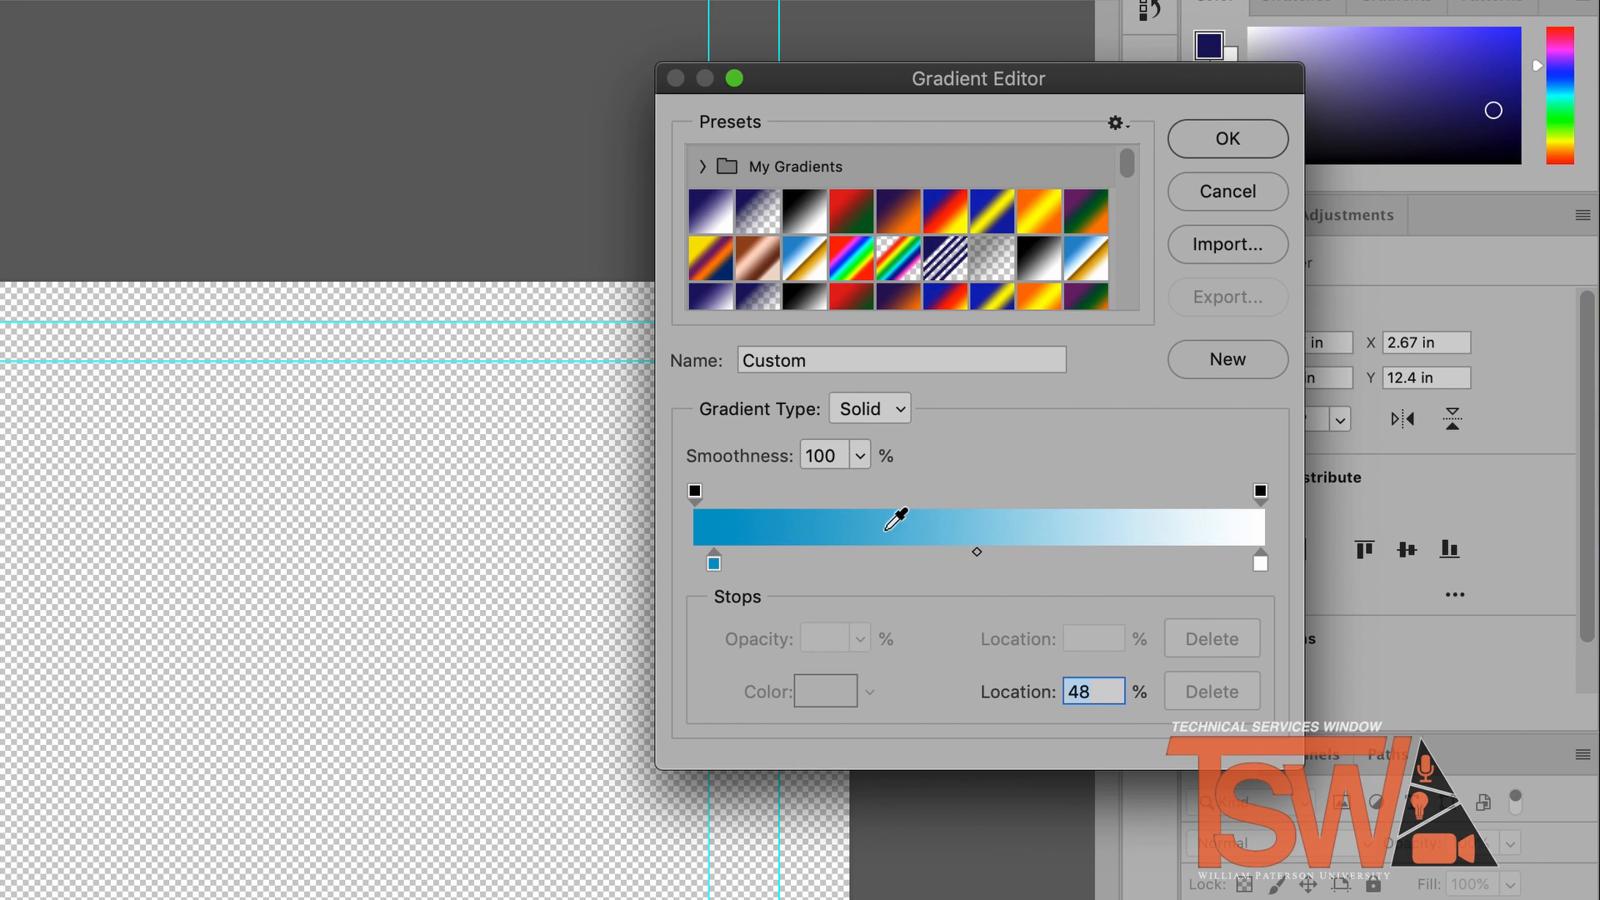
{"action": "left_click", "coordinate": [849, 499]}
{"action": "left_click_drag", "start_coordinate": [843, 492], "coordinate": [1018, 498]}
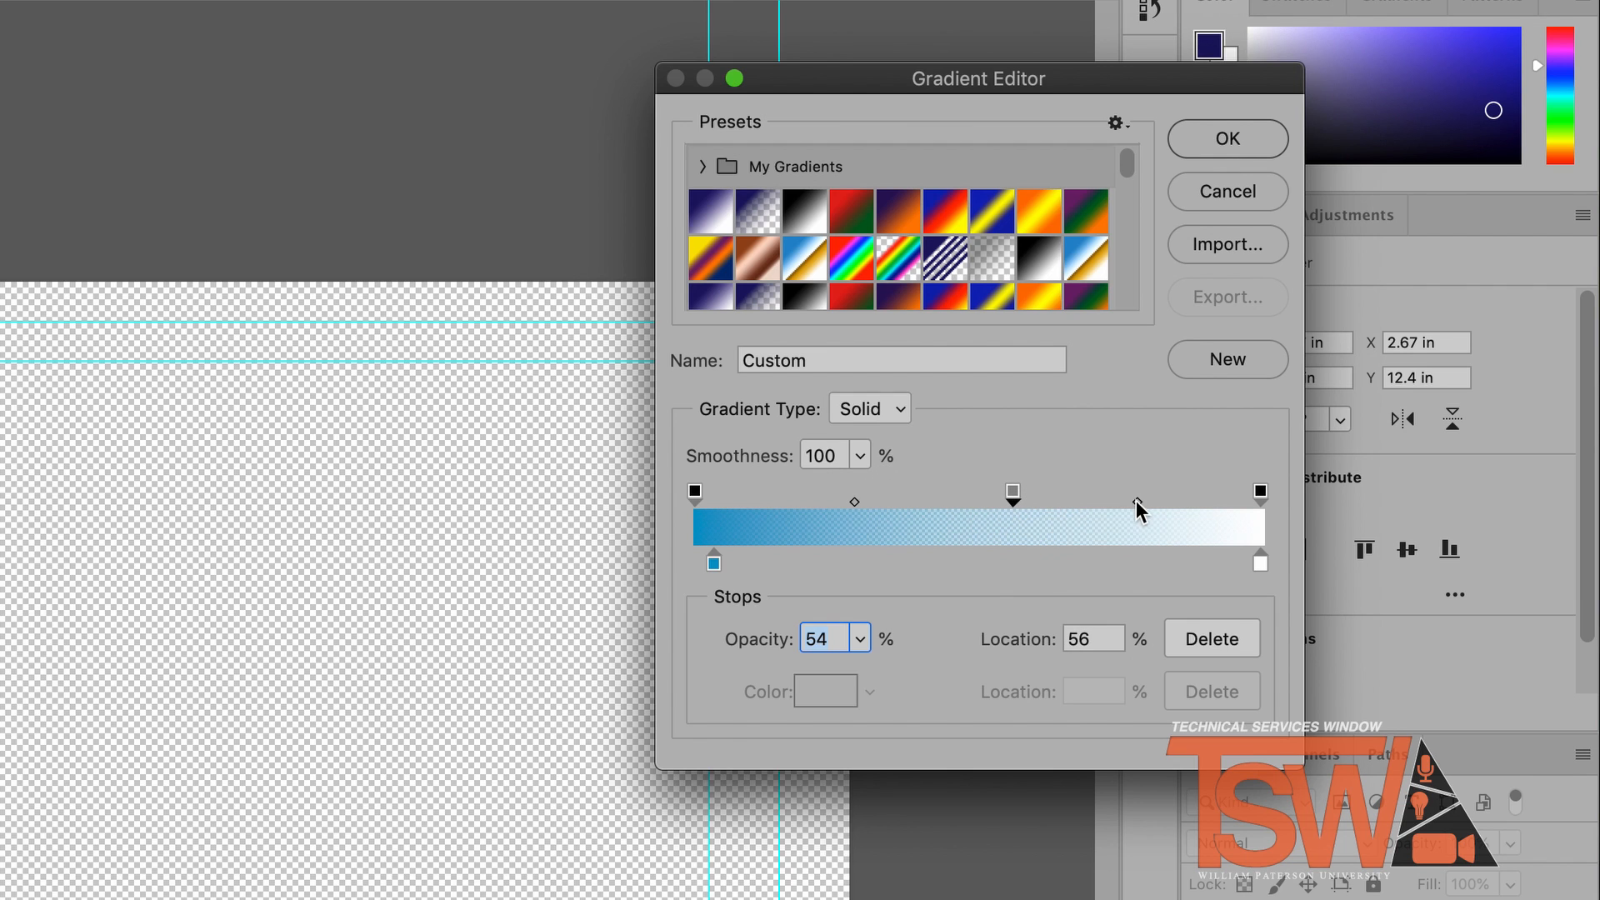
{"action": "left_click_drag", "start_coordinate": [1137, 500], "coordinate": [1195, 509]}
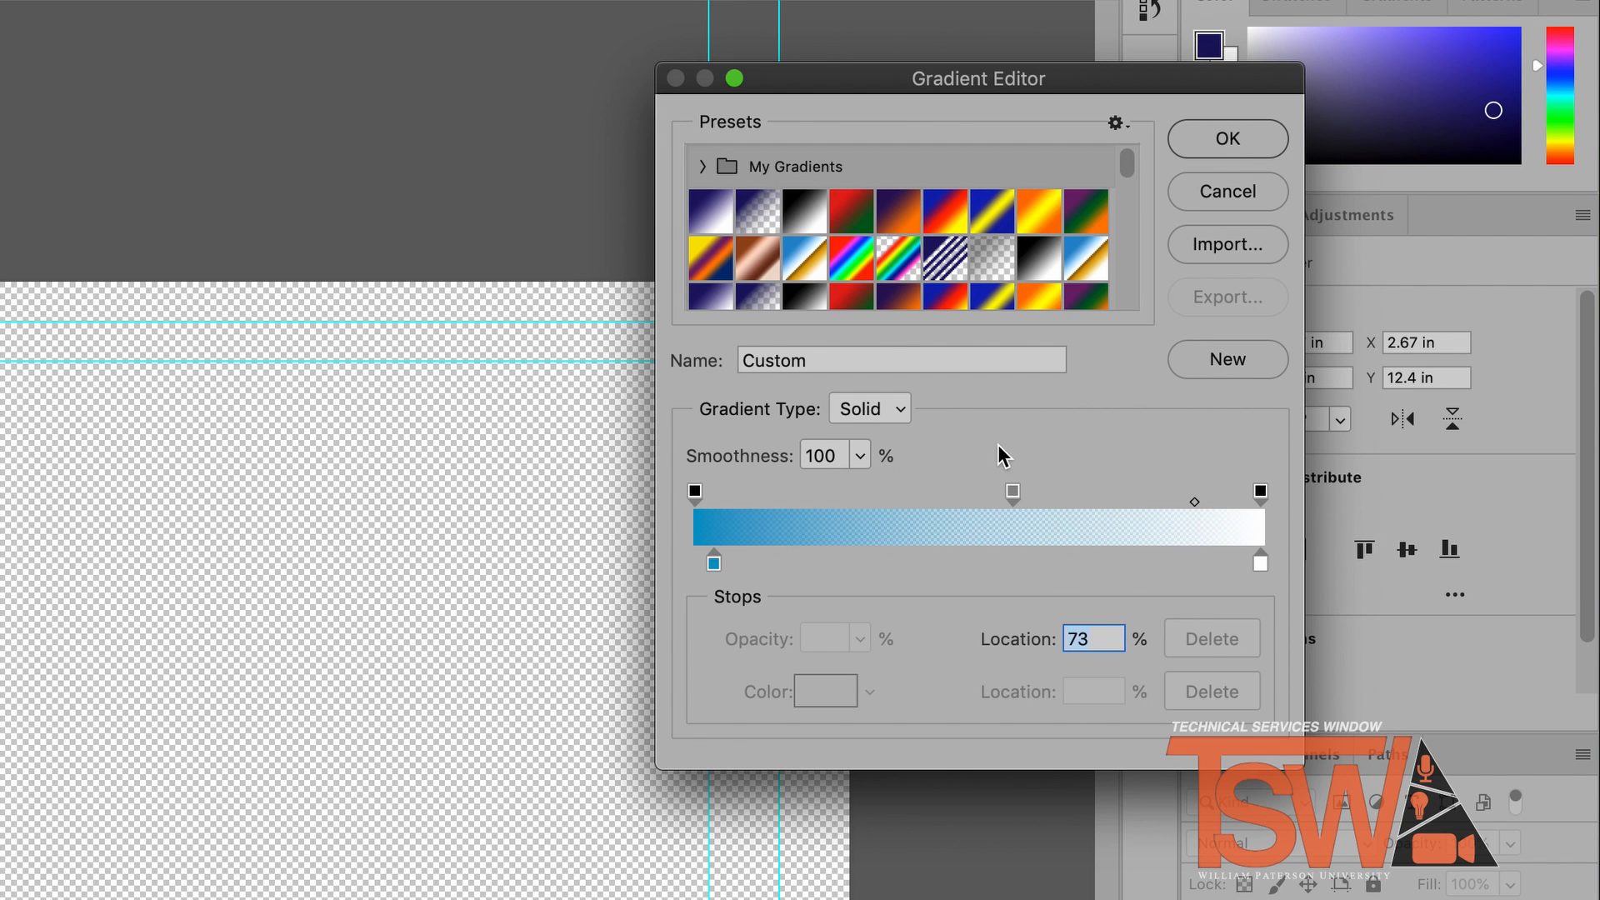
Name the custom gradient TSW, save it as a new preset and close the Gradient Editor.
{"action": "double_click", "coordinate": [886, 368]}
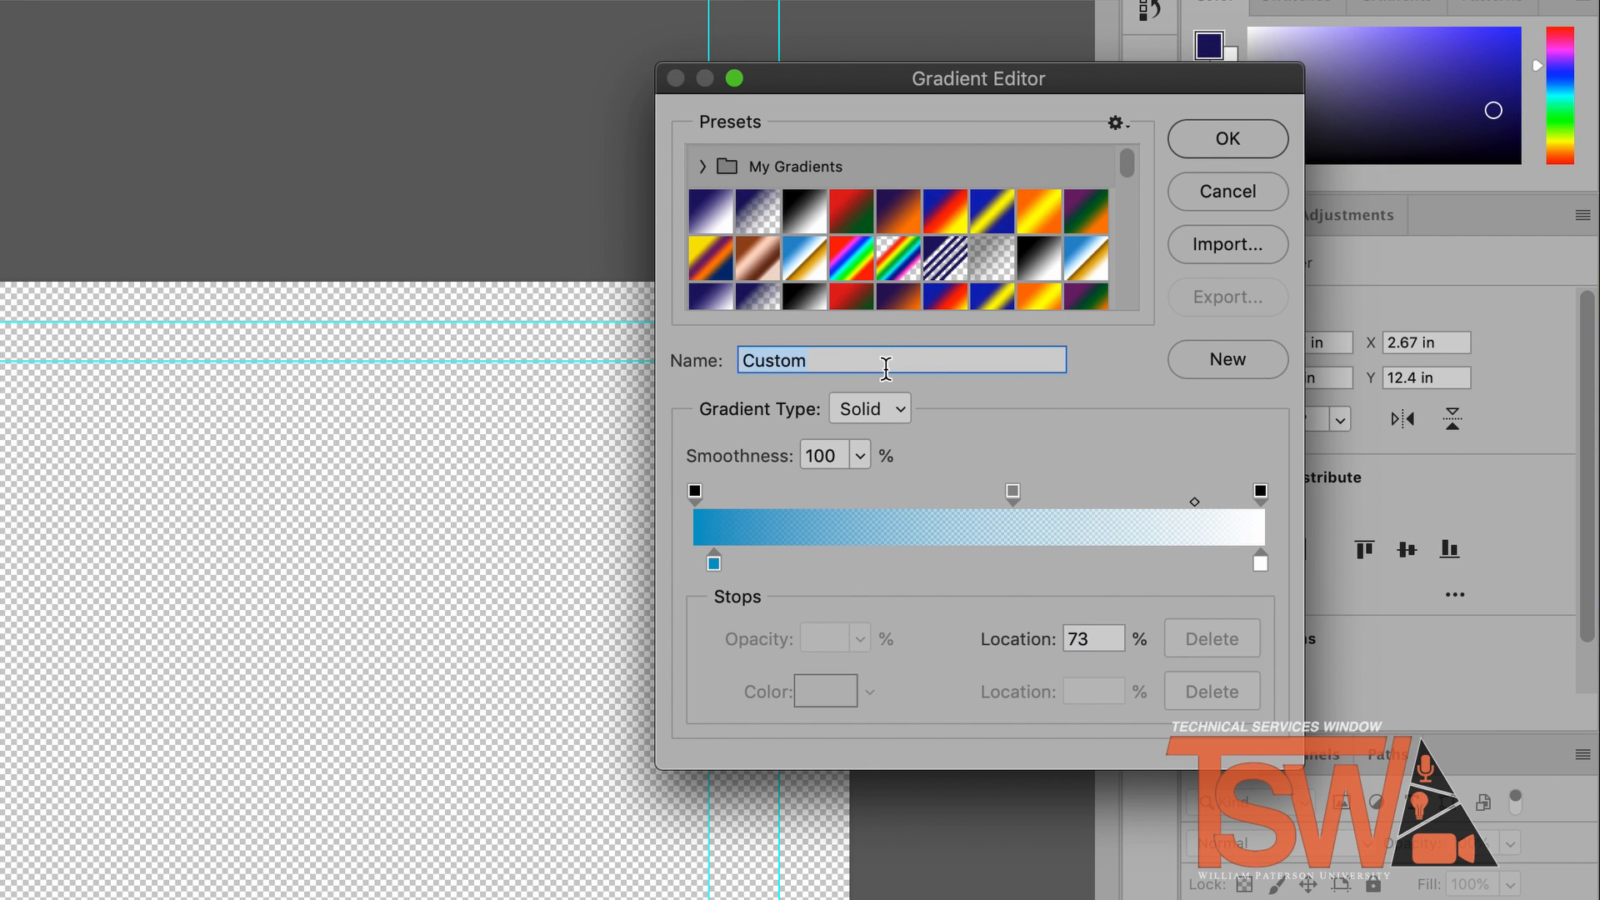
{"action": "type", "text": "TSW"}
{"action": "left_click", "coordinate": [1193, 366]}
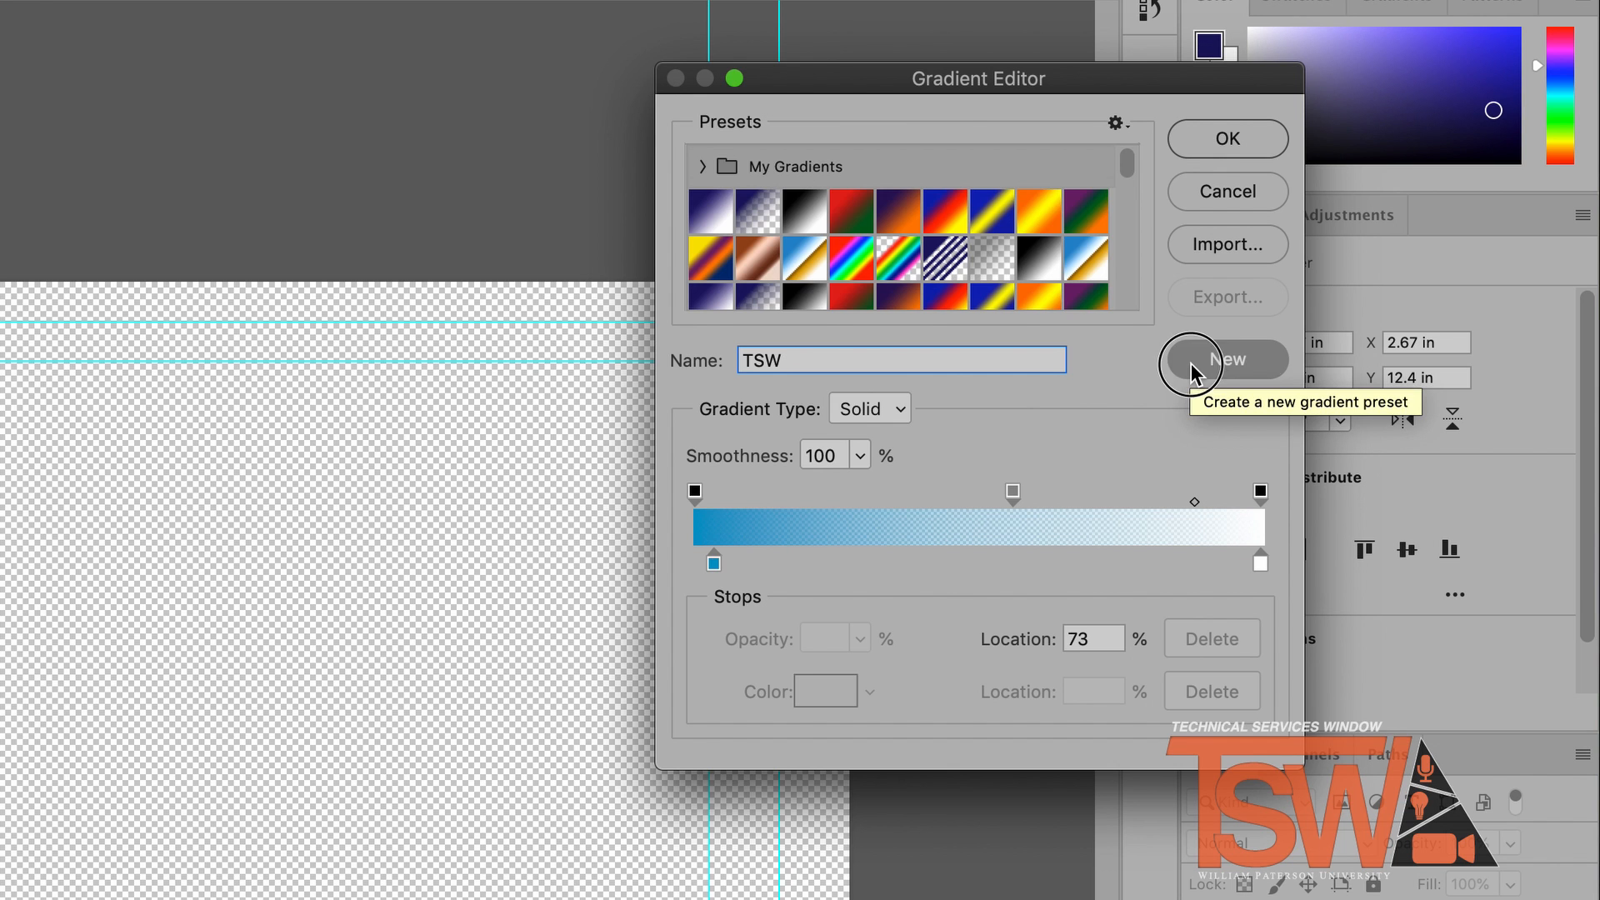
{"action": "left_click", "coordinate": [1205, 136]}
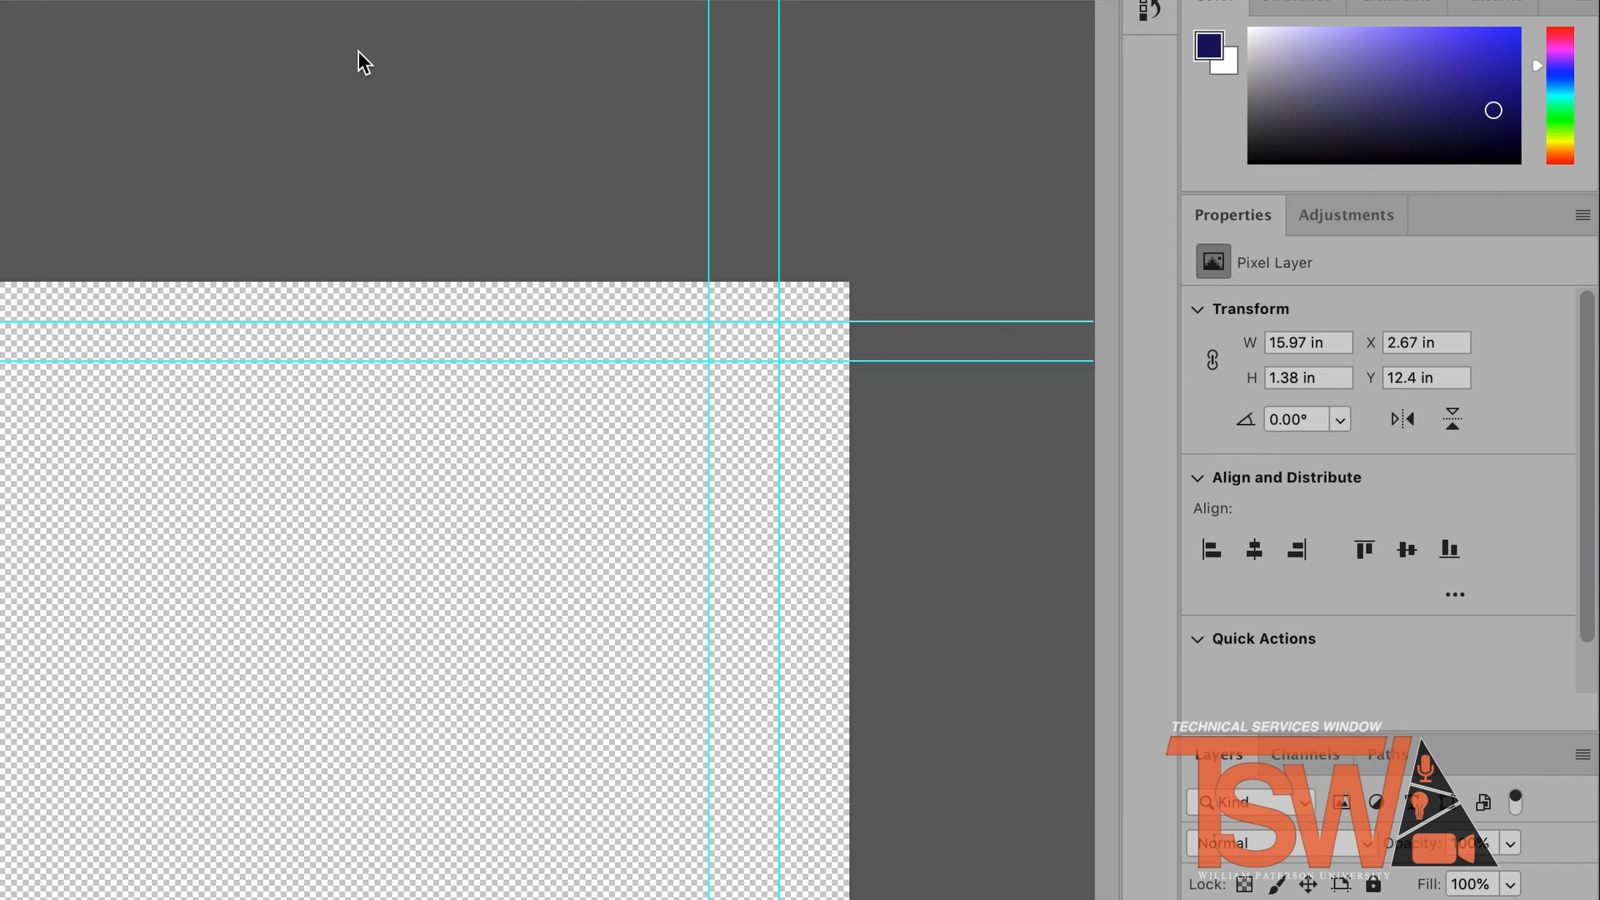
Choose the newly saved blue-to-white TSW preset as the Gradient tool's active gradient.
{"action": "left_click", "coordinate": [186, 72]}
{"action": "left_click", "coordinate": [260, 89]}
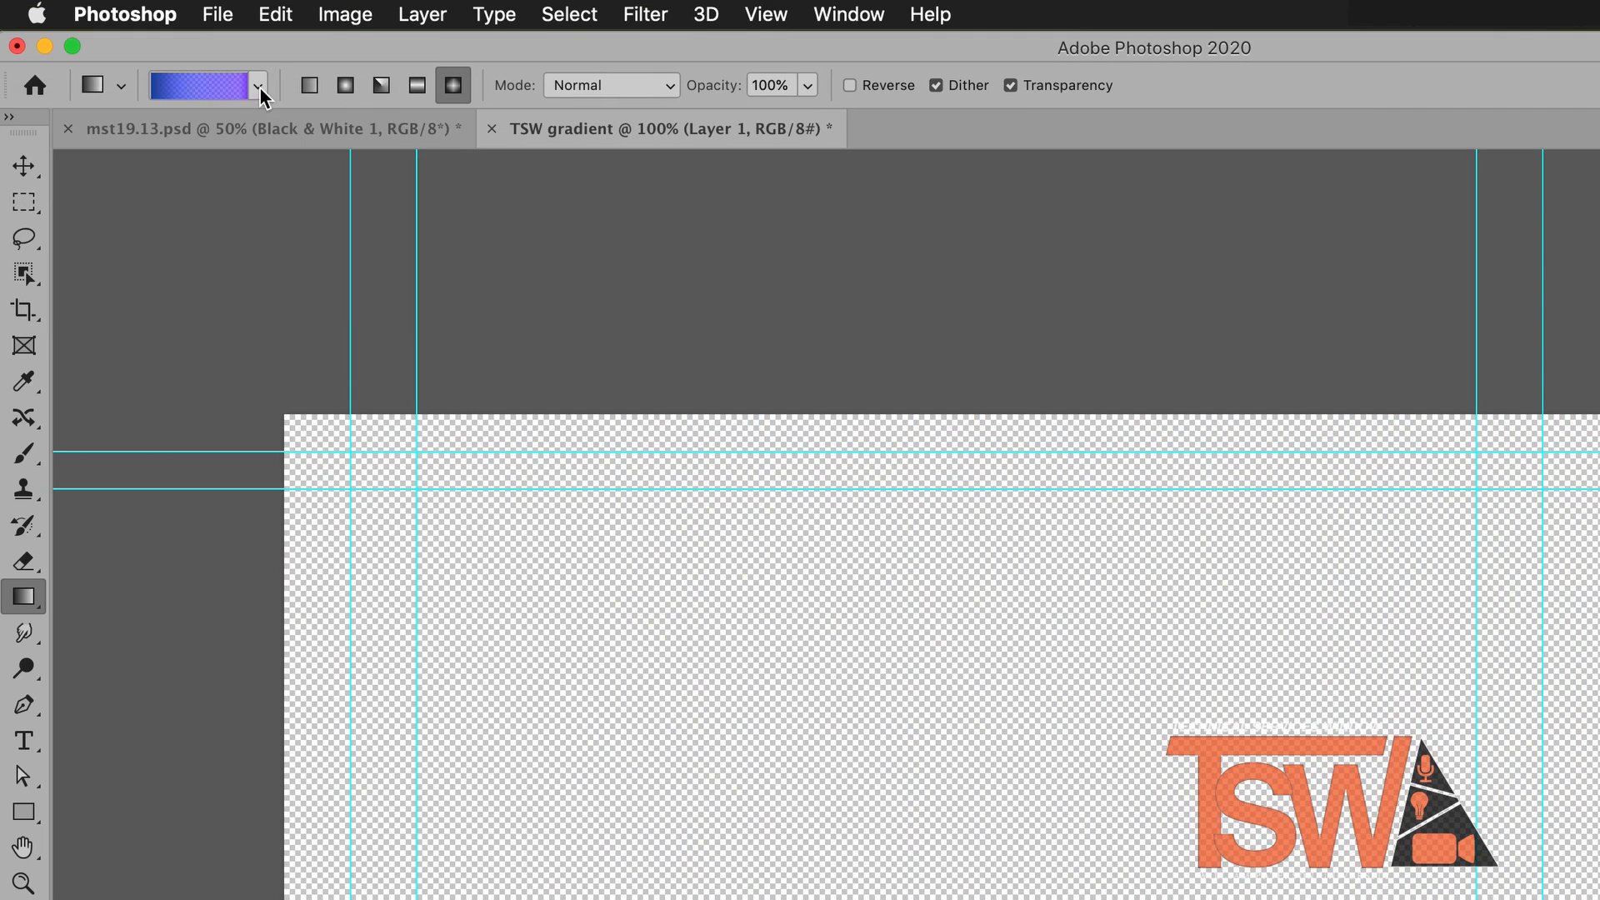
{"action": "left_click", "coordinate": [260, 88]}
{"action": "scroll", "coordinate": [242, 214], "scroll_direction": "up", "scroll_amount": 5}
{"action": "scroll", "coordinate": [244, 218], "scroll_direction": "down", "scroll_amount": 10}
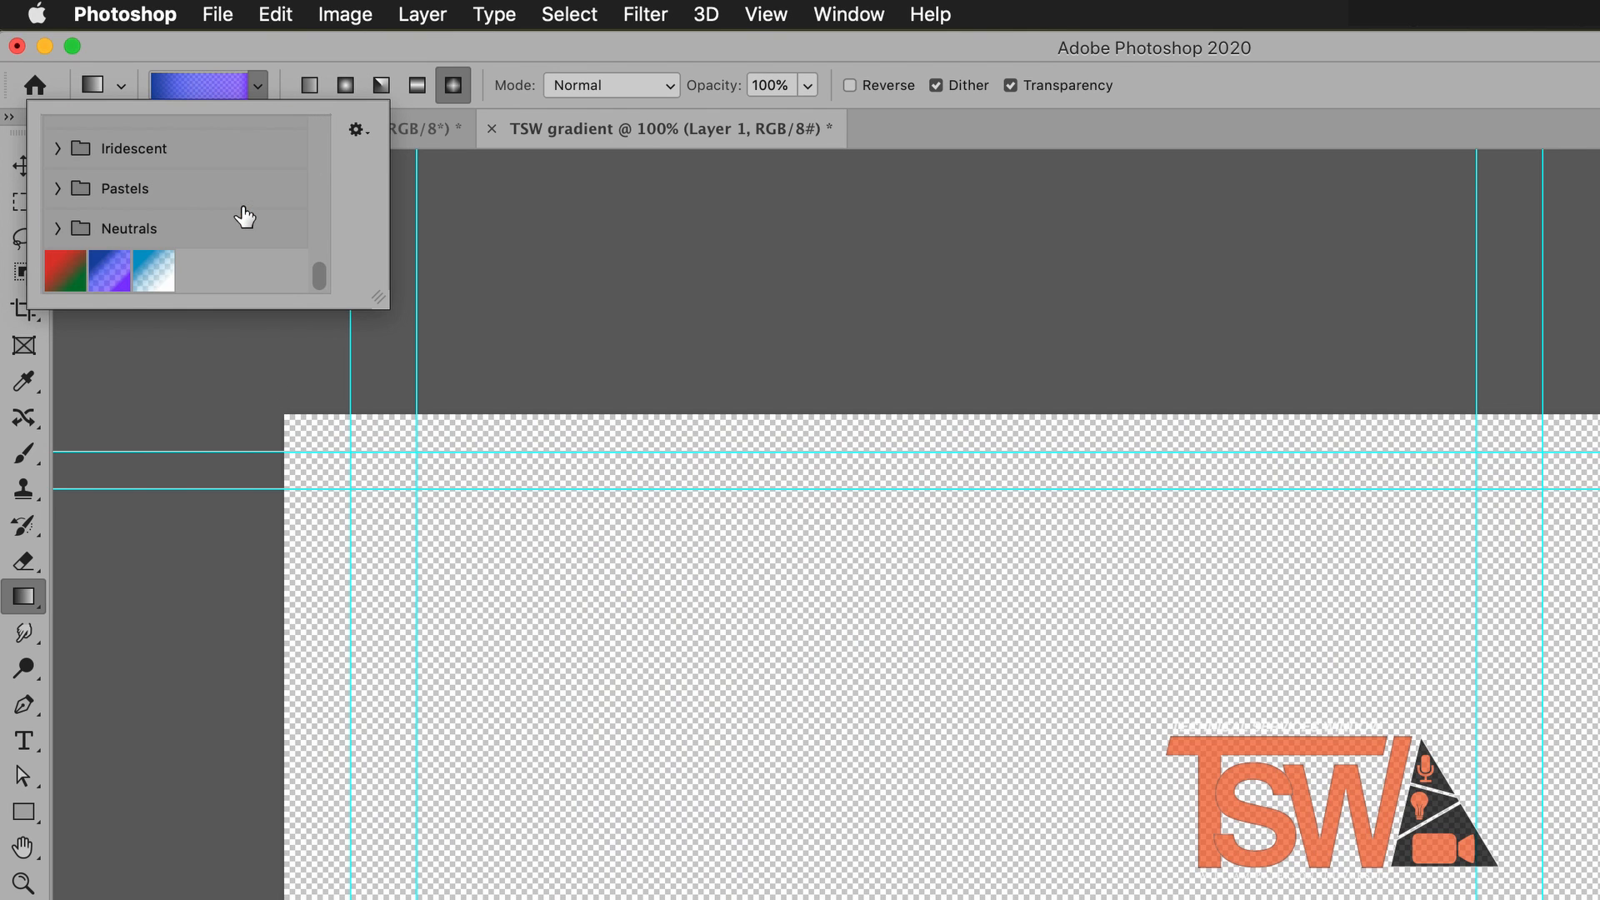
{"action": "left_click", "coordinate": [159, 278]}
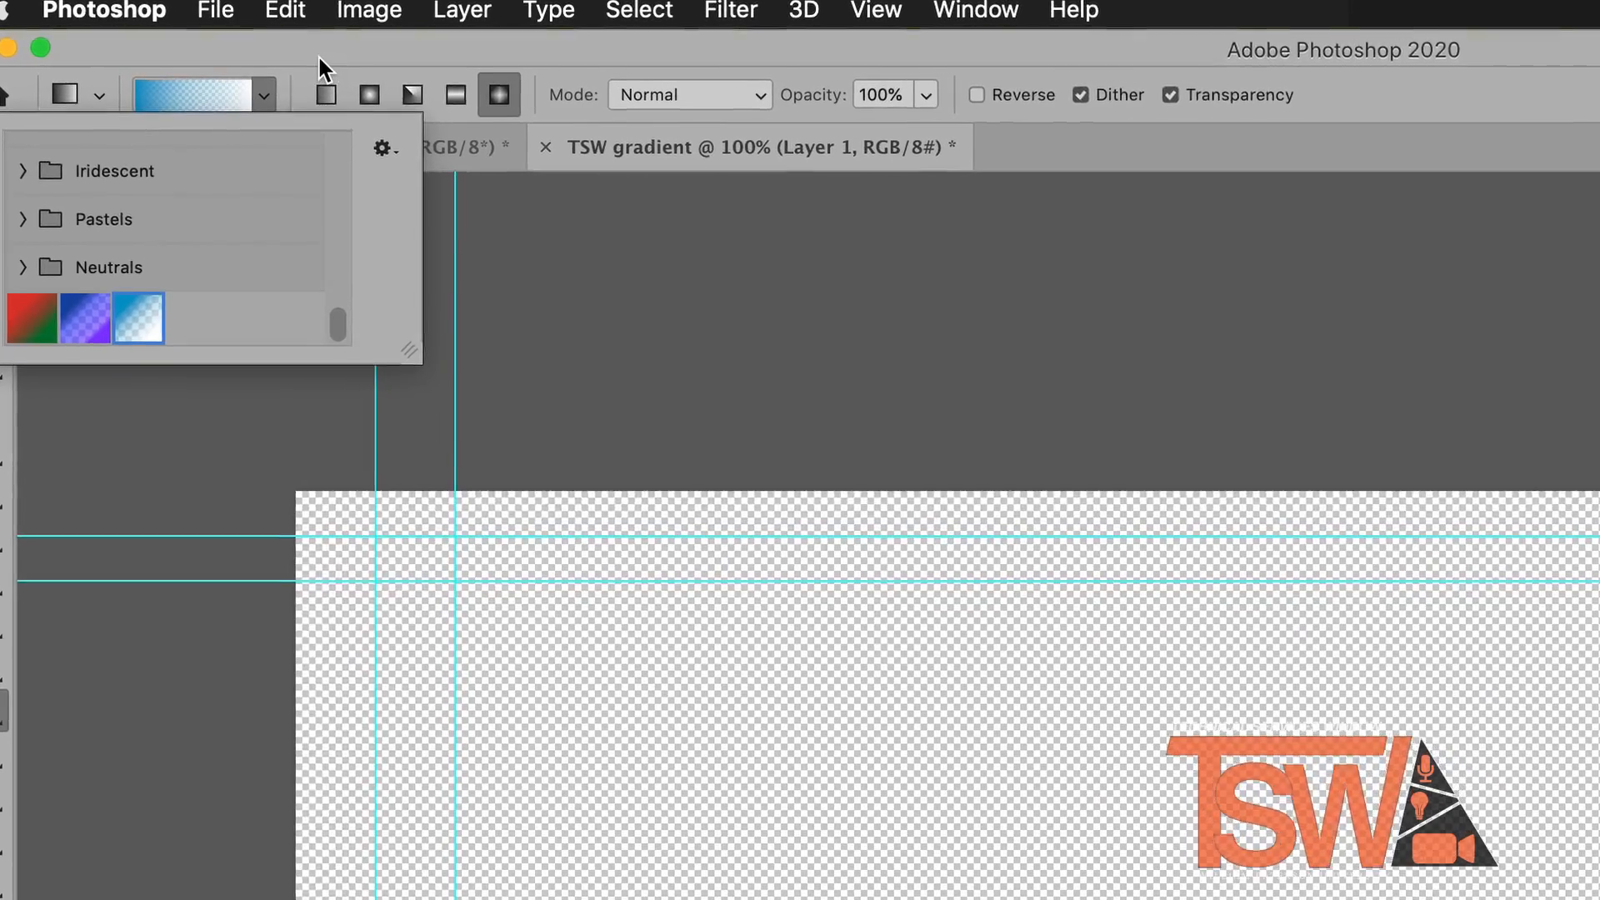
{"action": "left_click", "coordinate": [319, 54]}
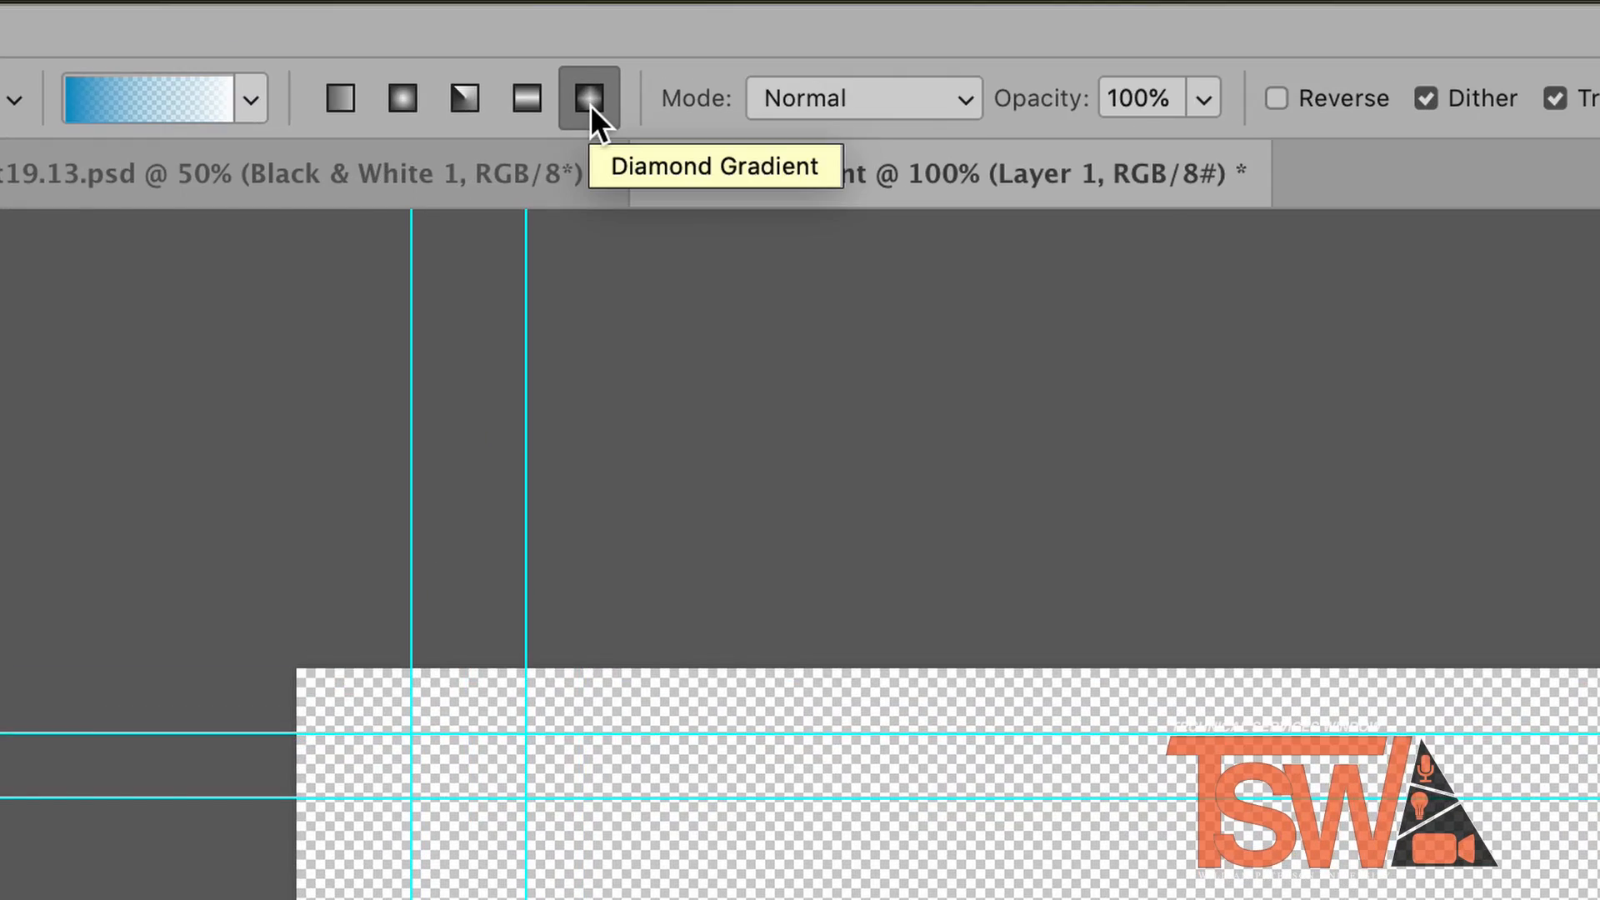
Switch to the Diamond Gradient style and fill the selected lower-third bar with the blue-to-white TSW gradient.
{"action": "left_click", "coordinate": [590, 105]}
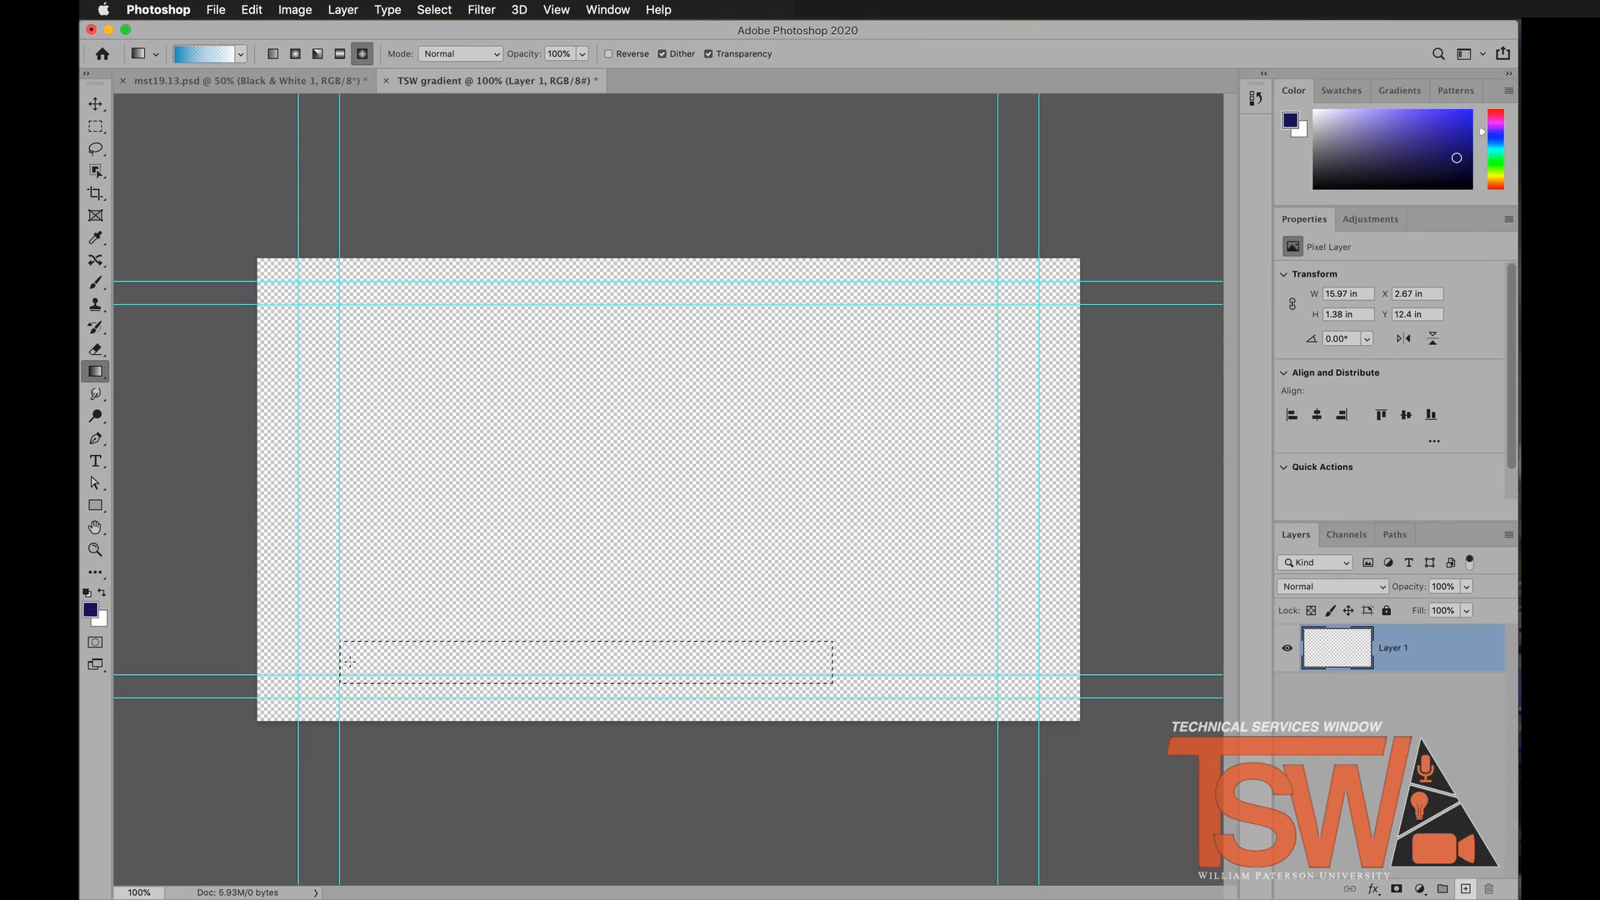
{"action": "left_click_drag", "start_coordinate": [380, 822], "coordinate": [846, 863]}
{"action": "left_click_drag", "start_coordinate": [721, 694], "coordinate": [737, 676]}
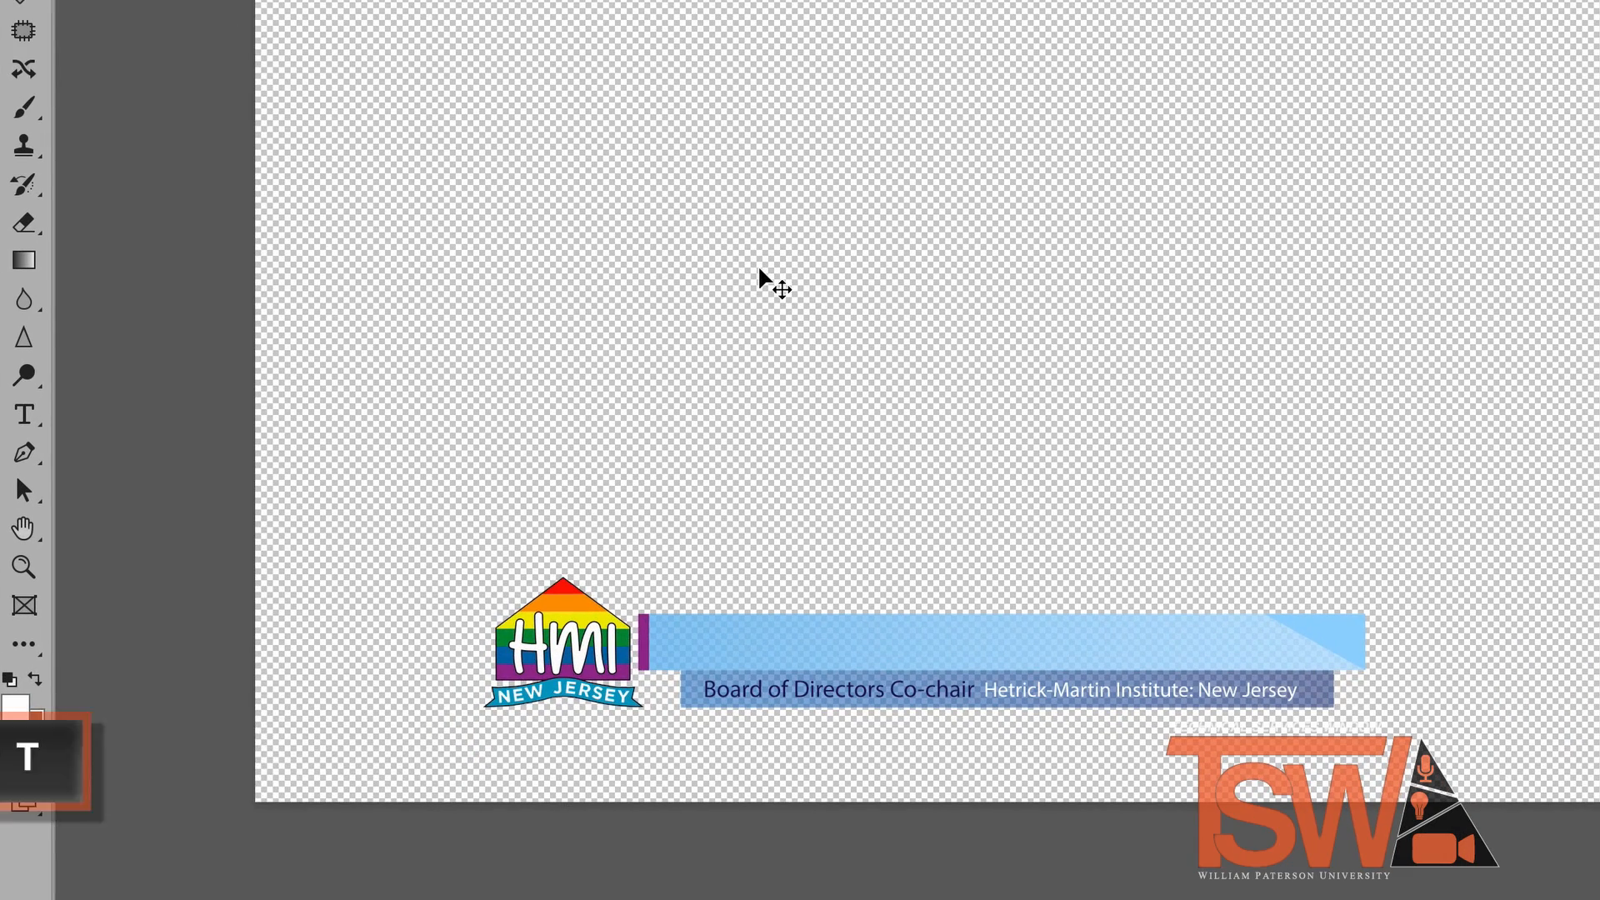
Start a horizontal text line in the empty light-blue bar beside the logo and clear its placeholder text.
{"action": "key", "text": "t"}
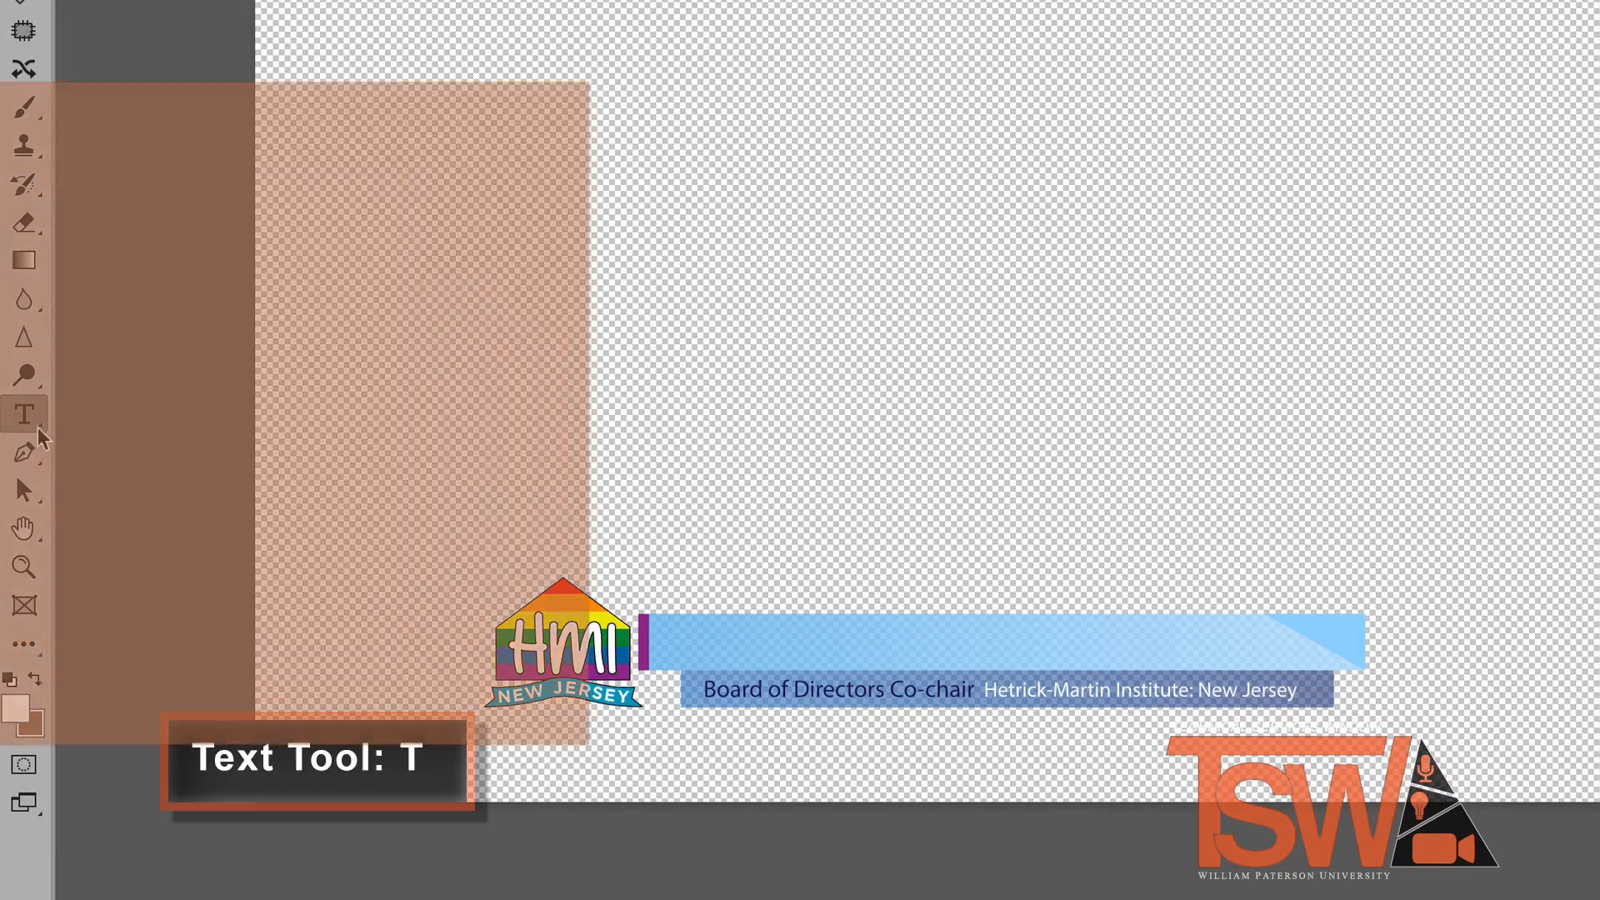
{"action": "left_click", "coordinate": [25, 414]}
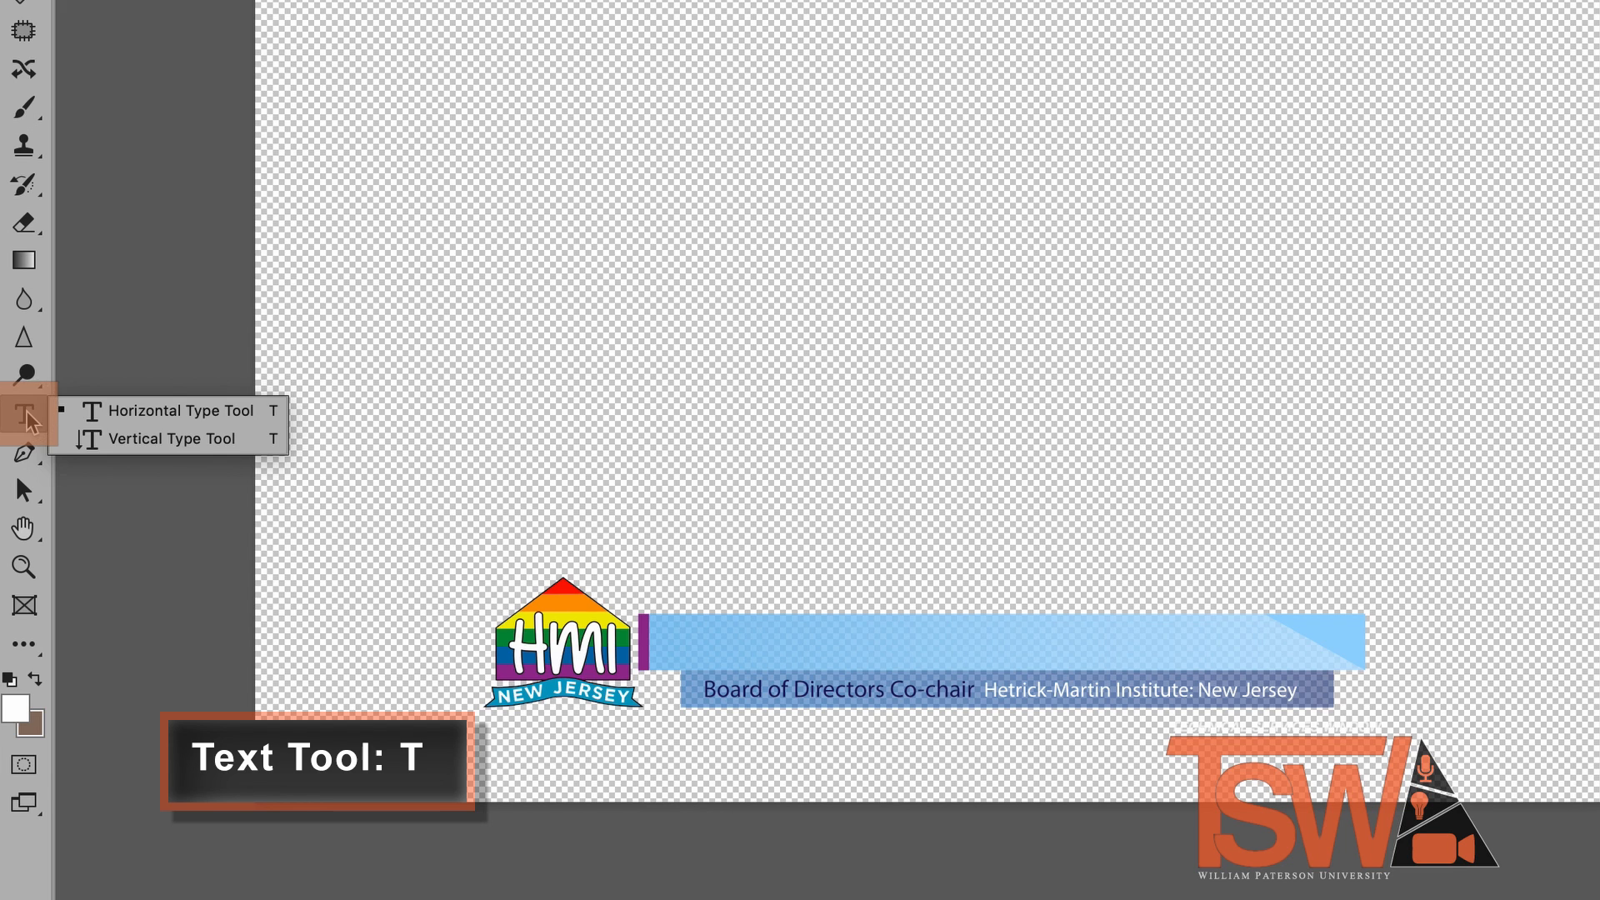
{"action": "left_click", "coordinate": [167, 408]}
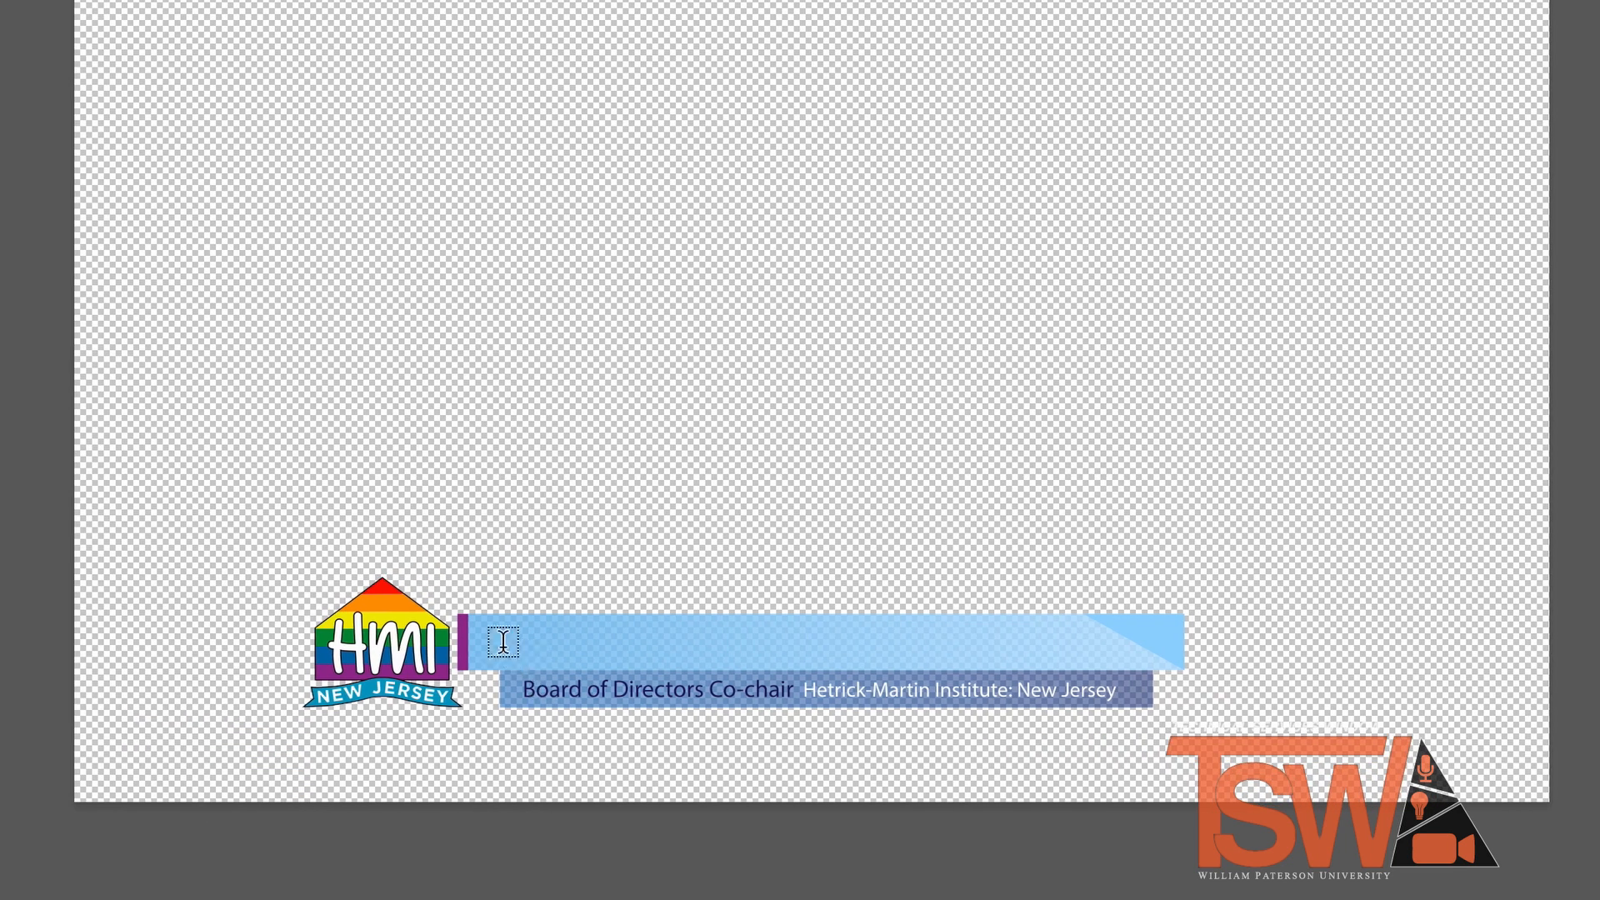
{"action": "left_click", "coordinate": [512, 642]}
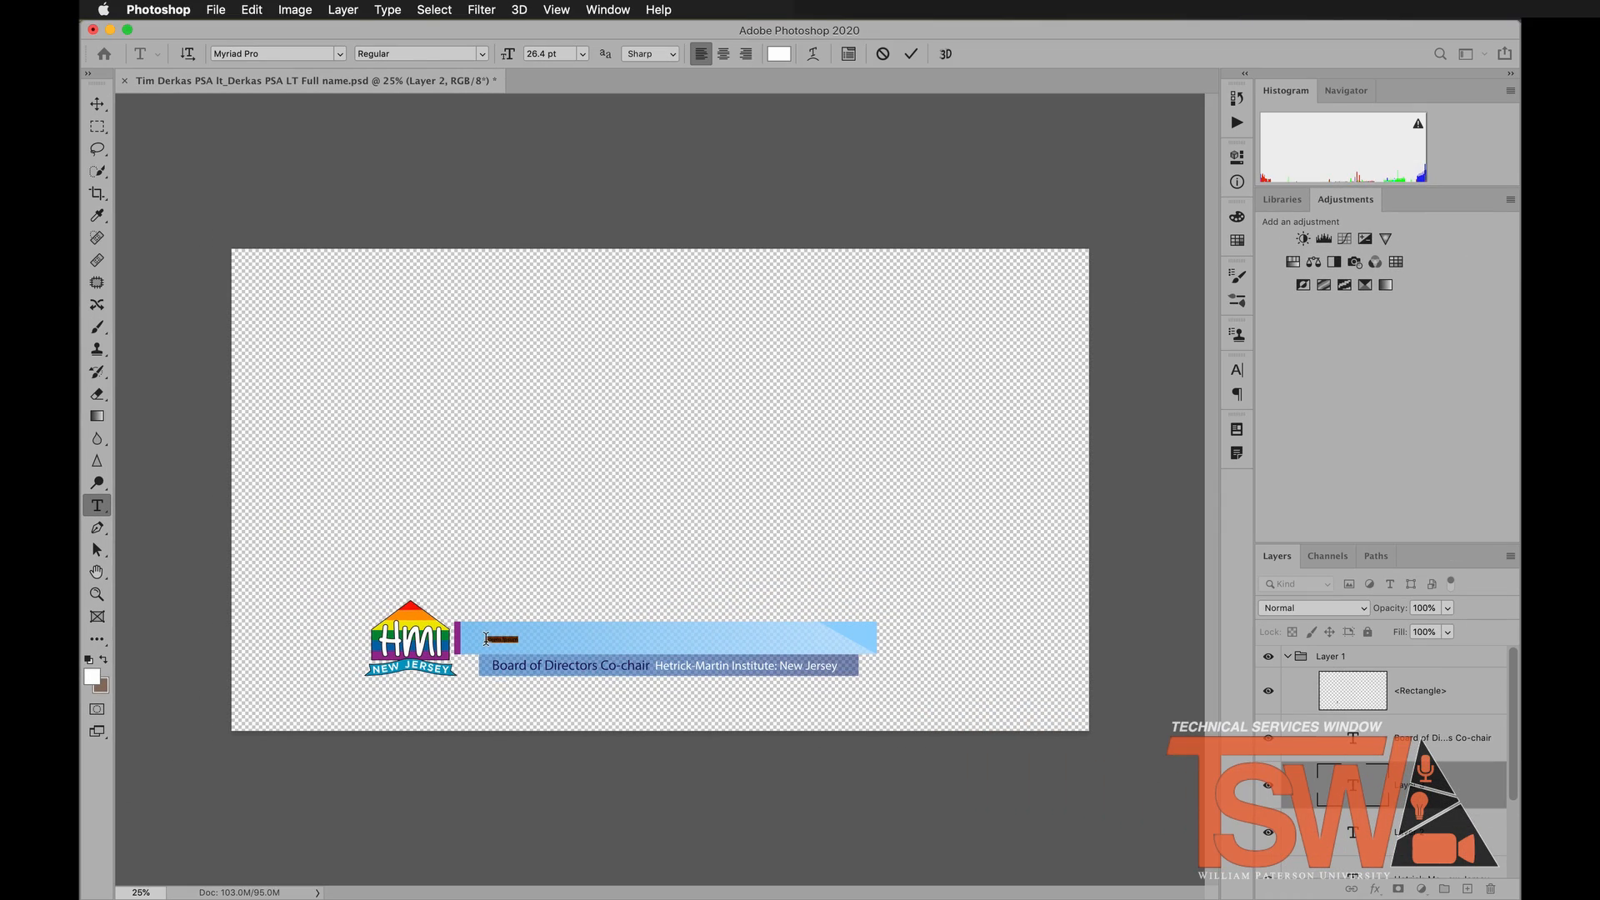
{"action": "key", "text": "BackSpace"}
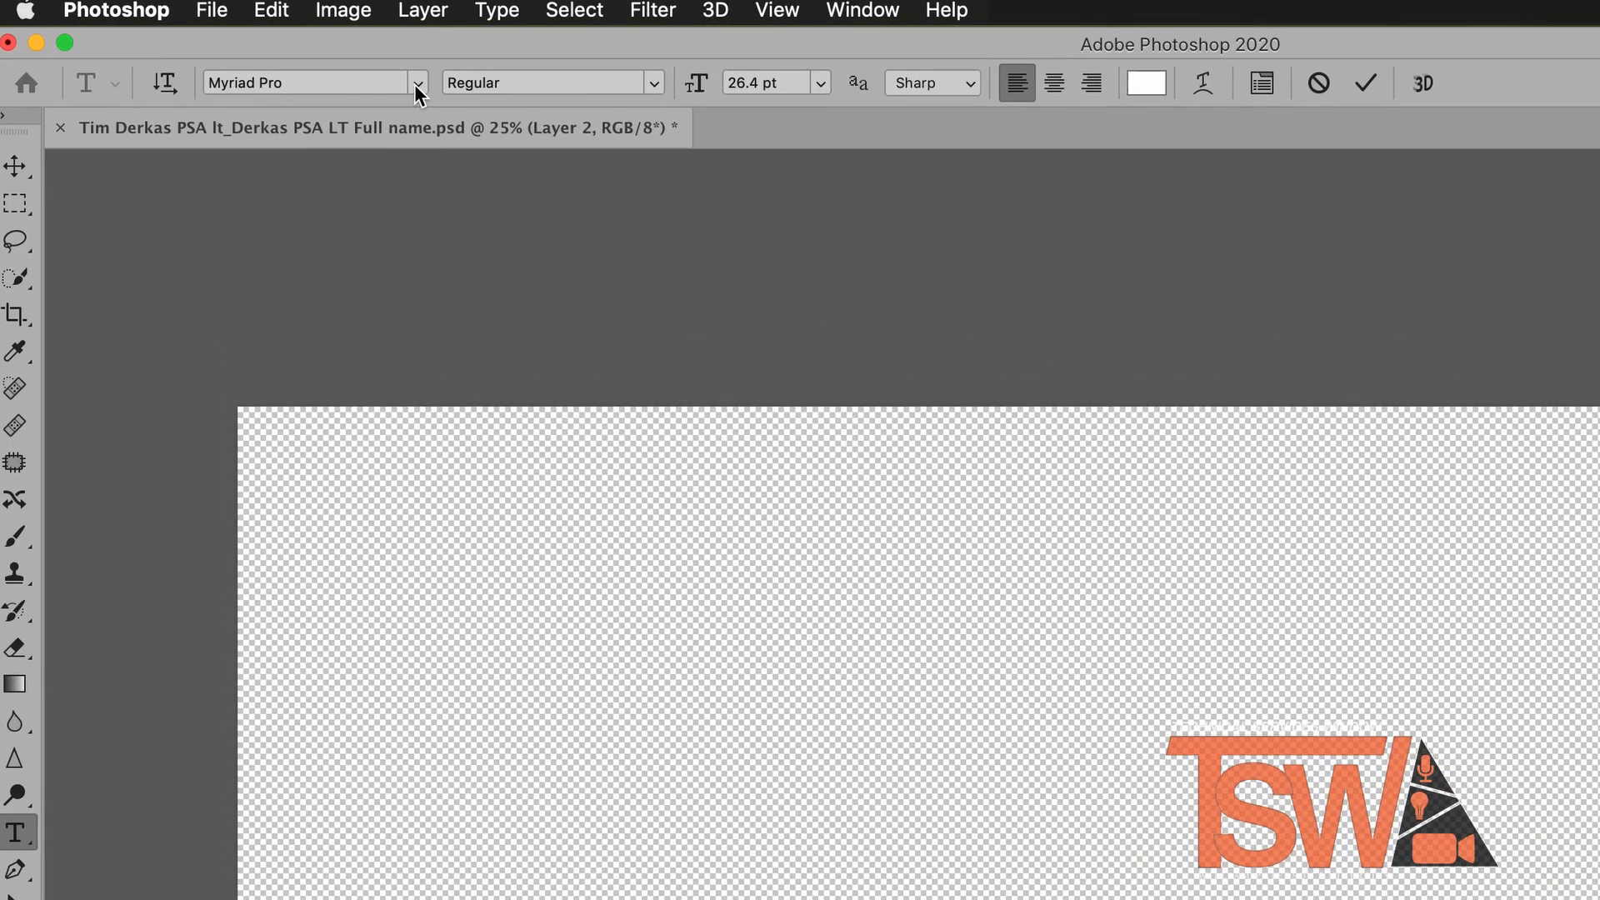
Set the new text's font to Helvetica with the Regular style.
{"action": "left_click", "coordinate": [400, 76]}
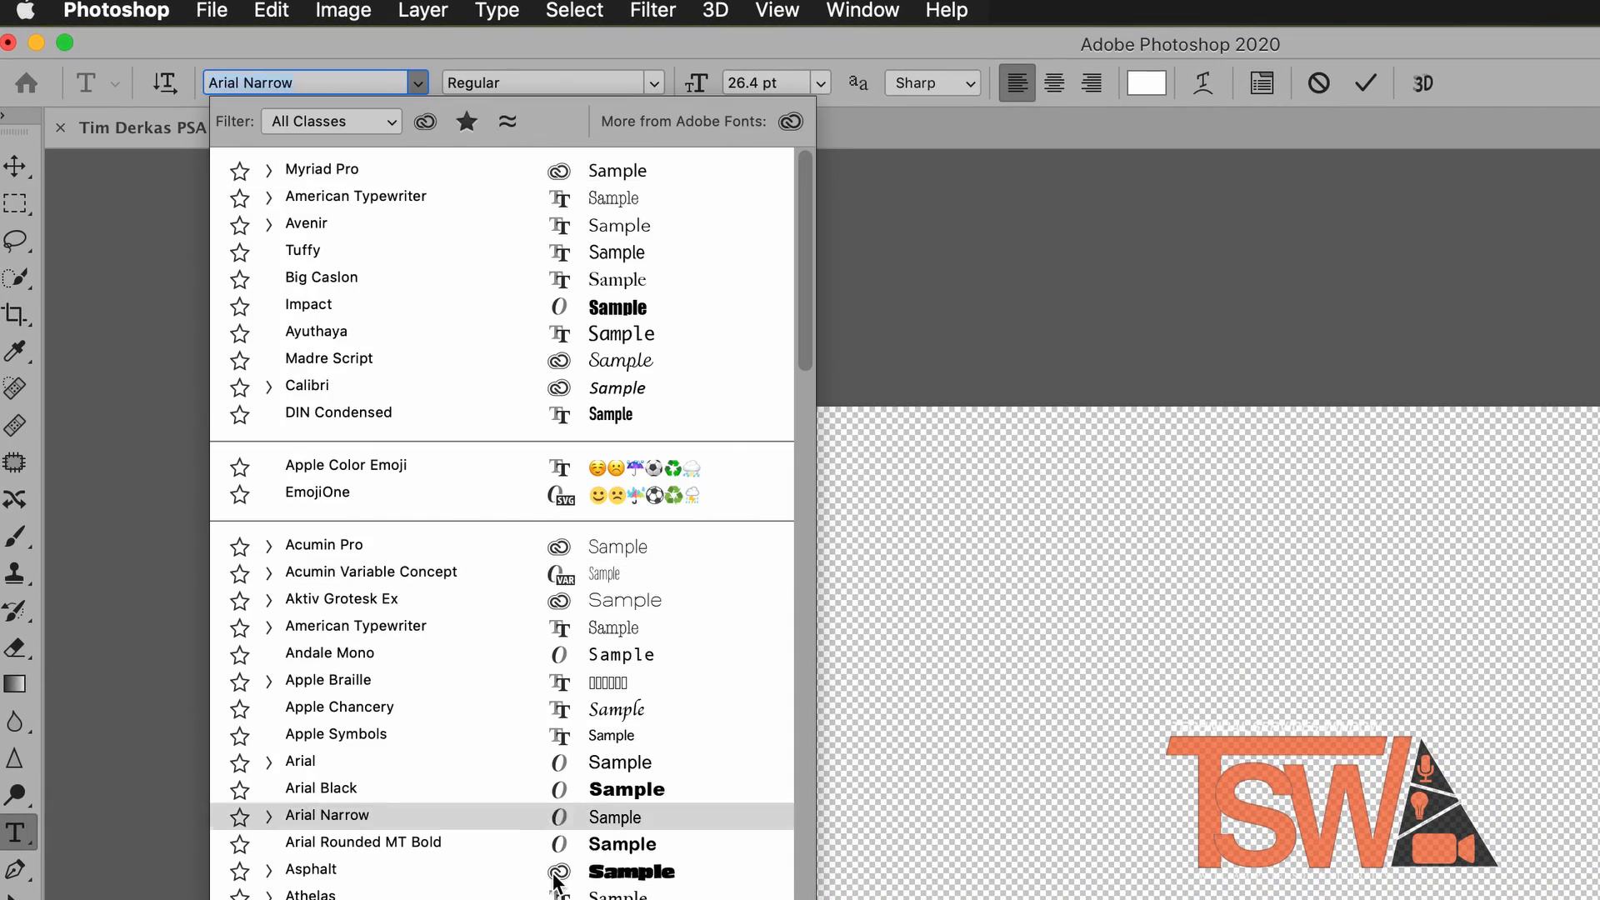
{"action": "scroll", "coordinate": [482, 867], "scroll_direction": "down", "scroll_amount": 3}
{"action": "key", "text": "Escape"}
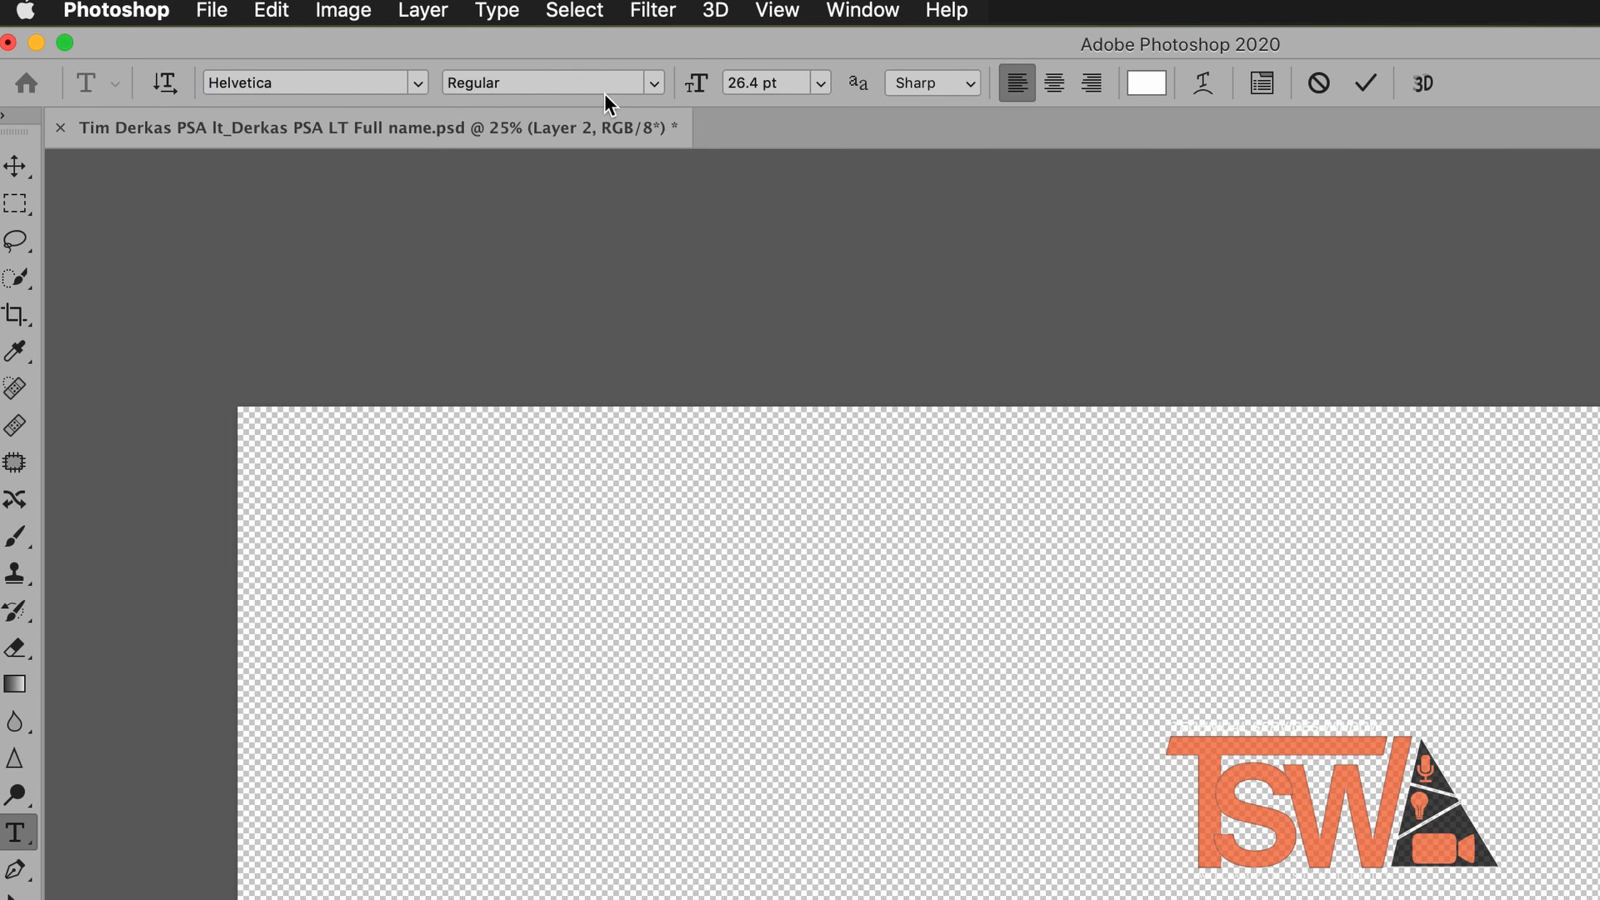
{"action": "left_click", "coordinate": [658, 77]}
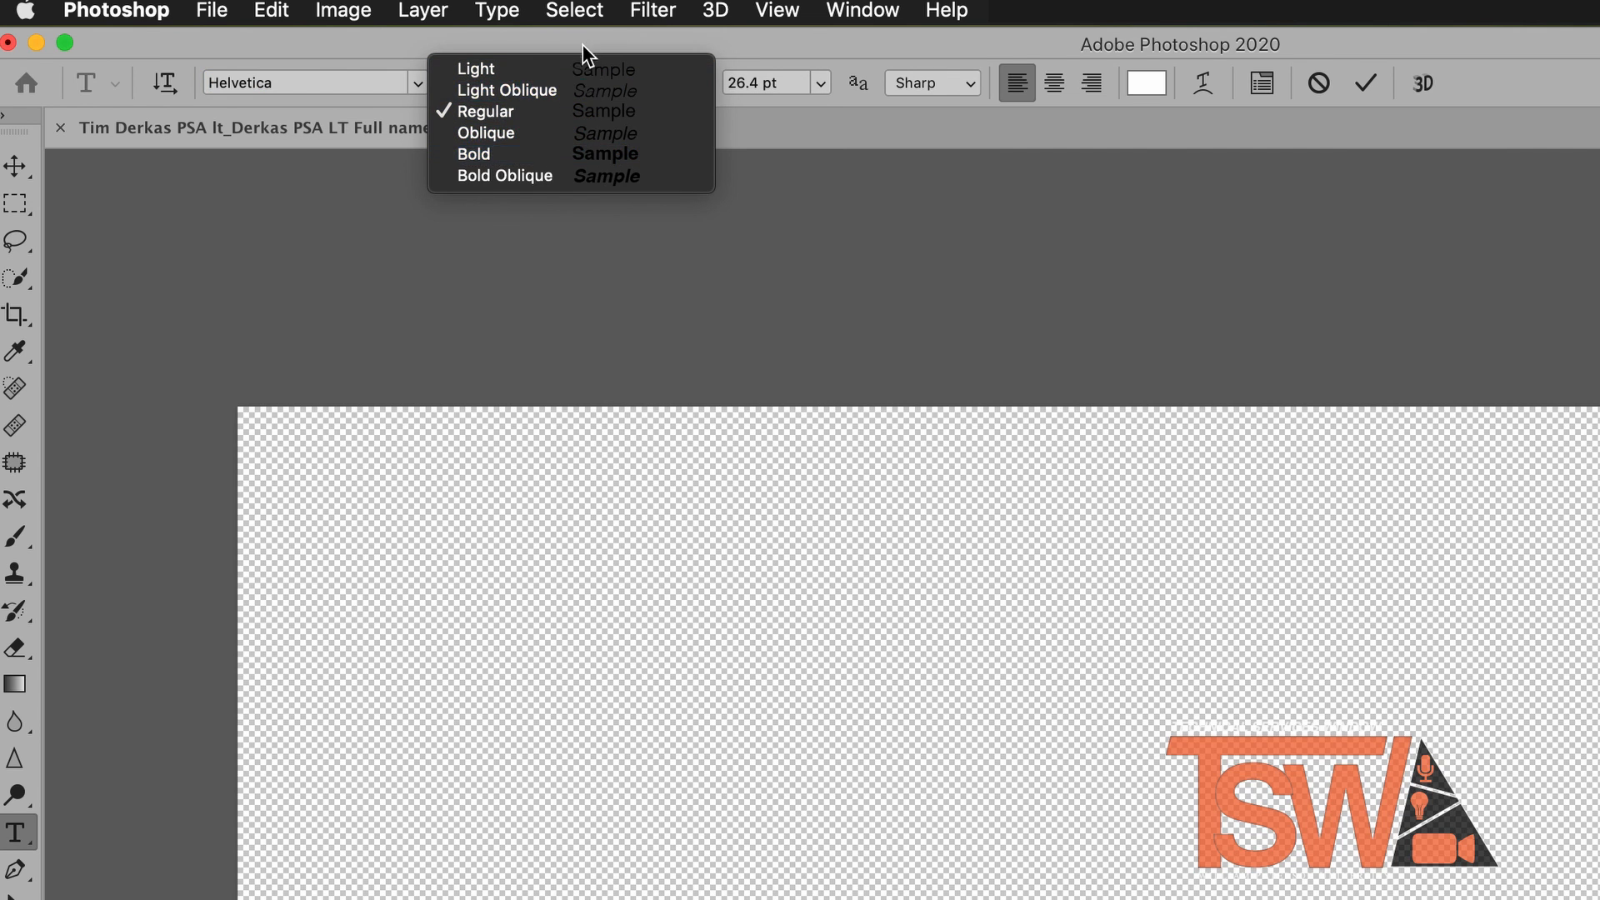
{"action": "left_click", "coordinate": [530, 111]}
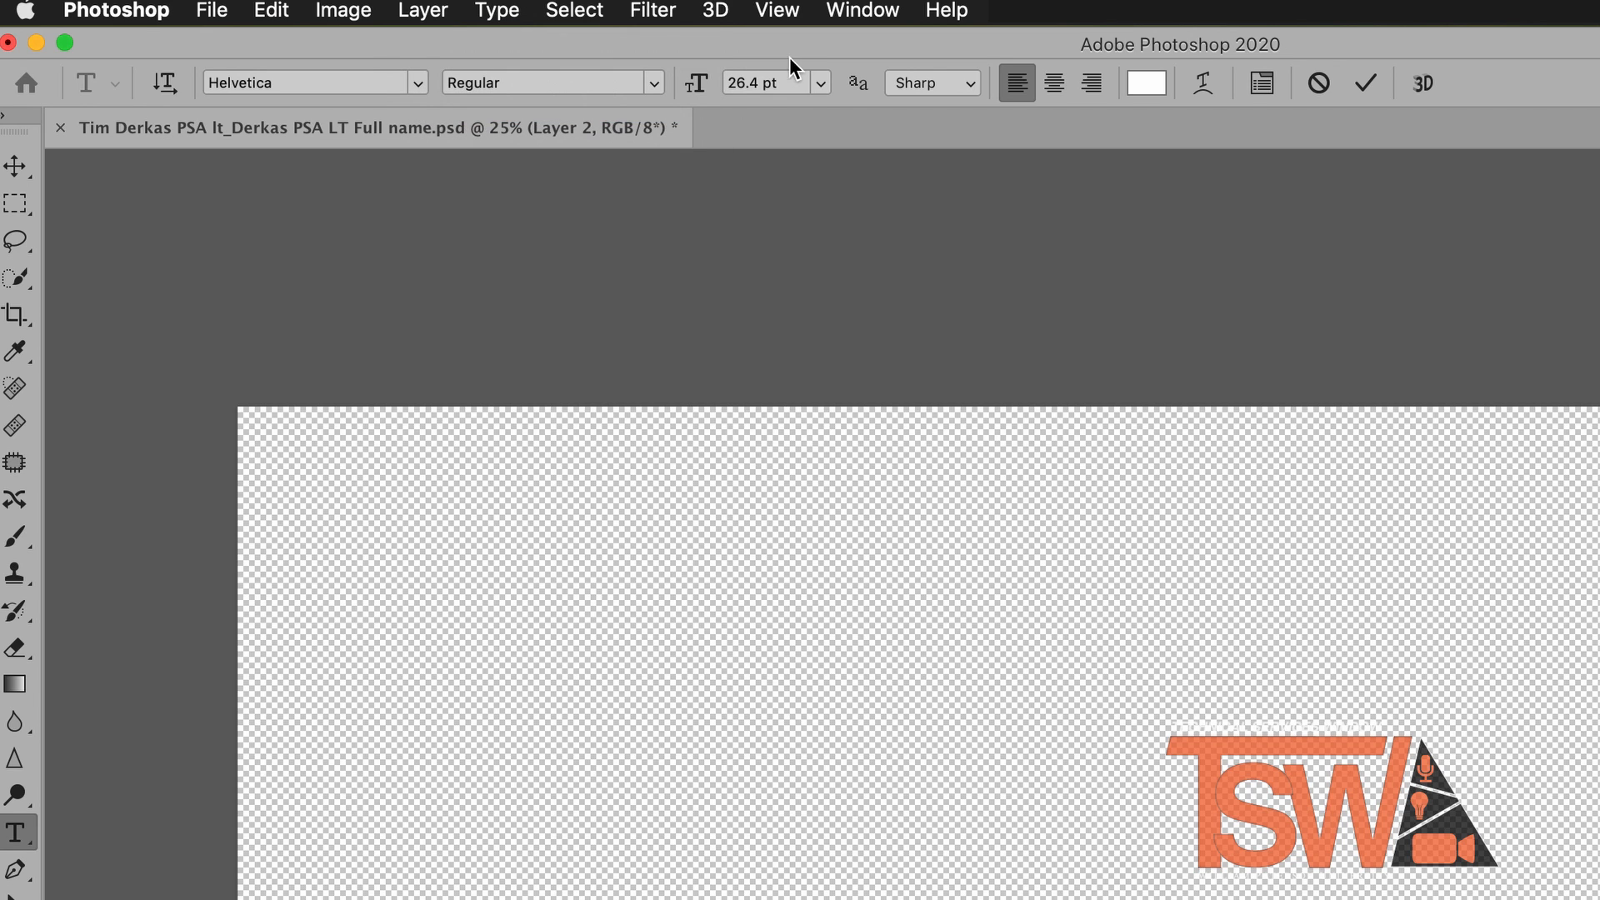
Set the text size to 130 pt, enter TITLE, and centre the text vertically within the light-blue bar.
{"action": "left_click", "coordinate": [819, 85]}
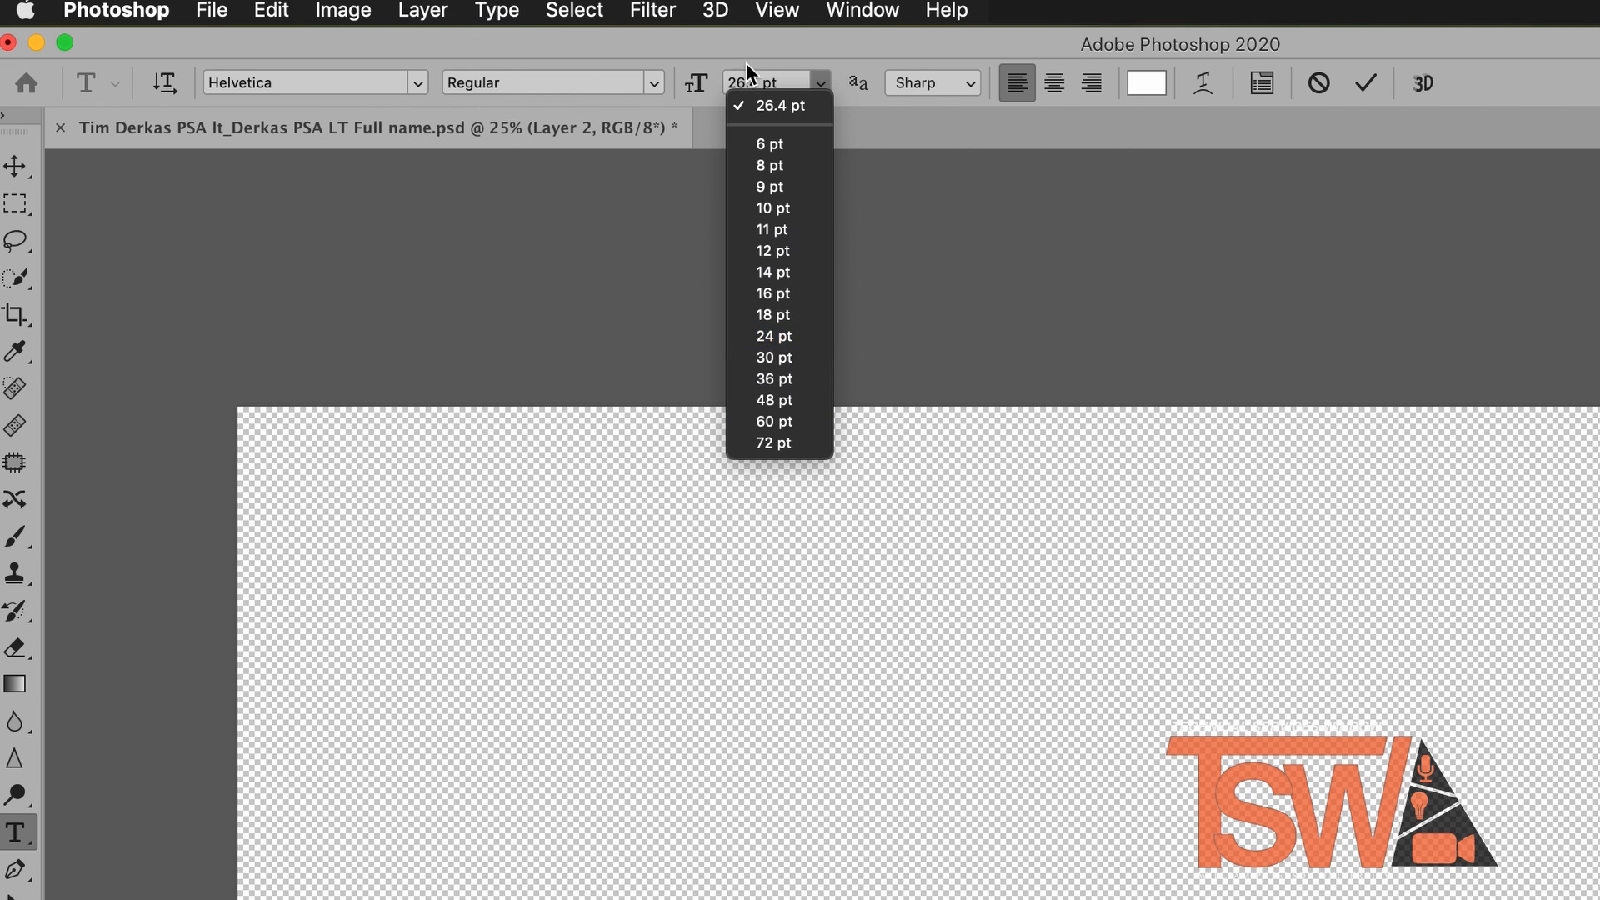
{"action": "left_click", "coordinate": [812, 443]}
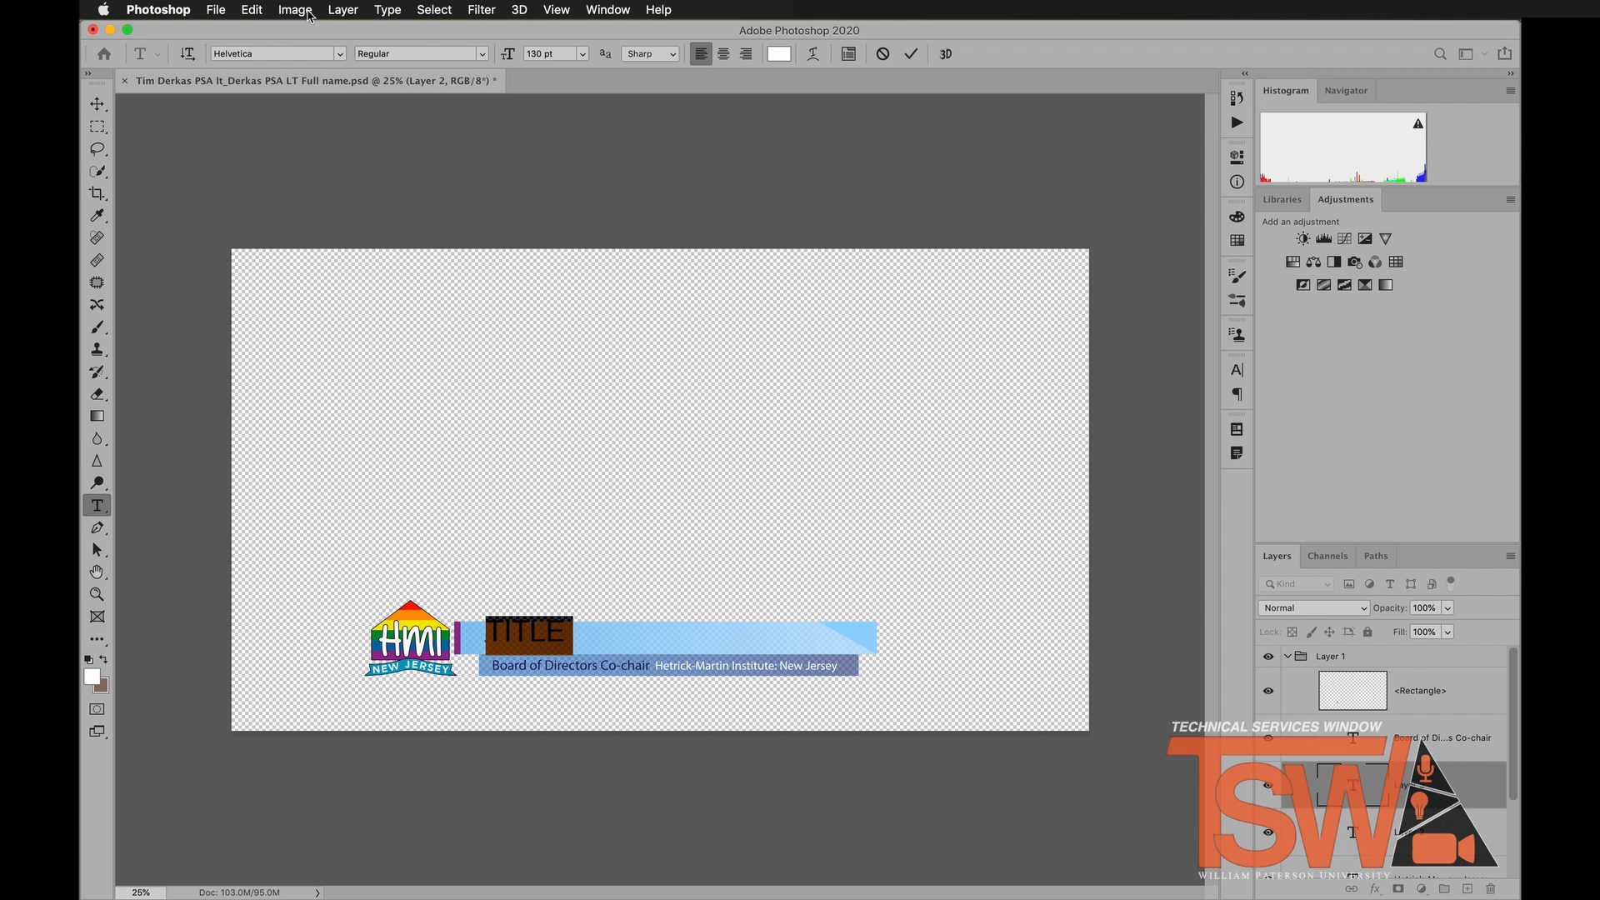
{"action": "left_click", "coordinate": [100, 105]}
{"action": "left_click_drag", "start_coordinate": [535, 639], "coordinate": [534, 646]}
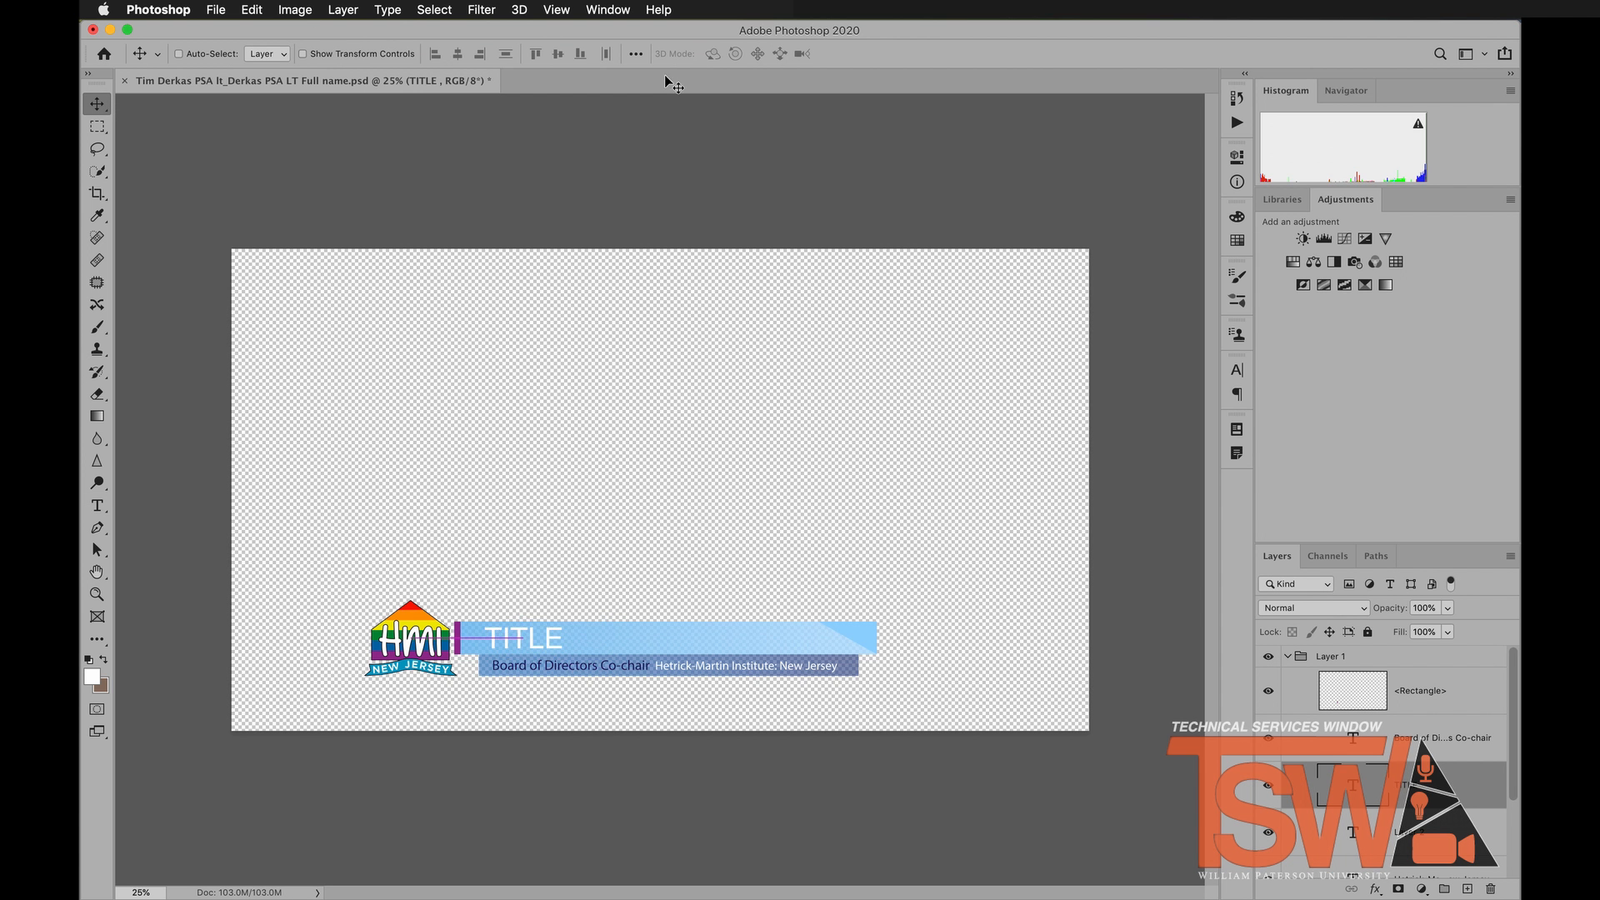
Recolour TITLE with the purple sampled from the stripe beside the logo and enlarge the text with Free Transform.
{"action": "double_click", "coordinate": [540, 640]}
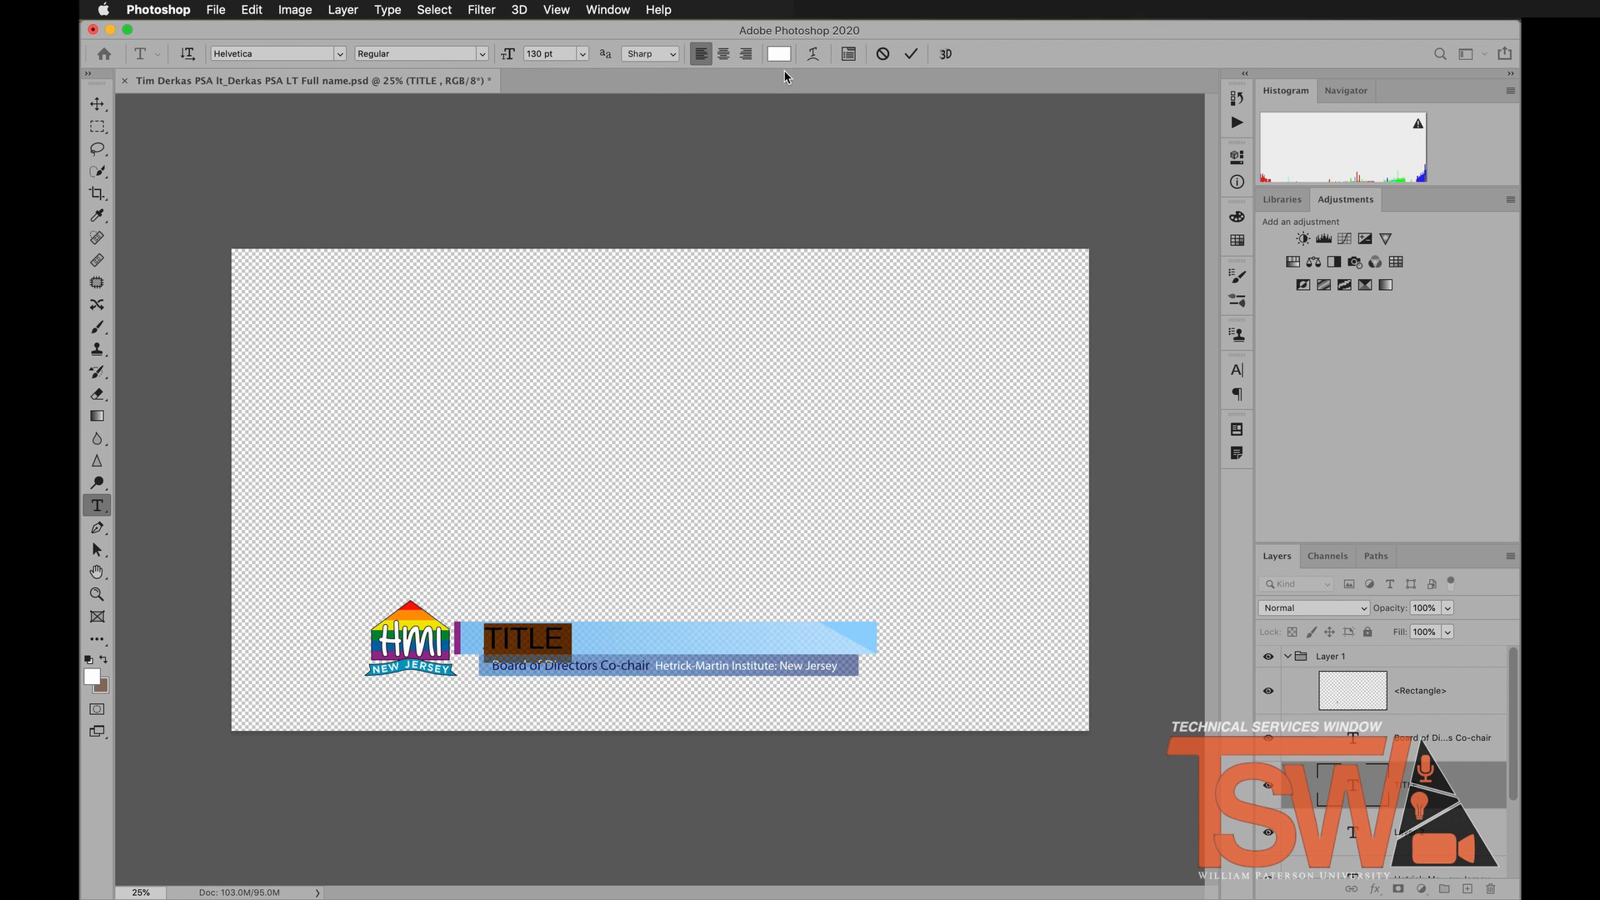
{"action": "left_click", "coordinate": [780, 55]}
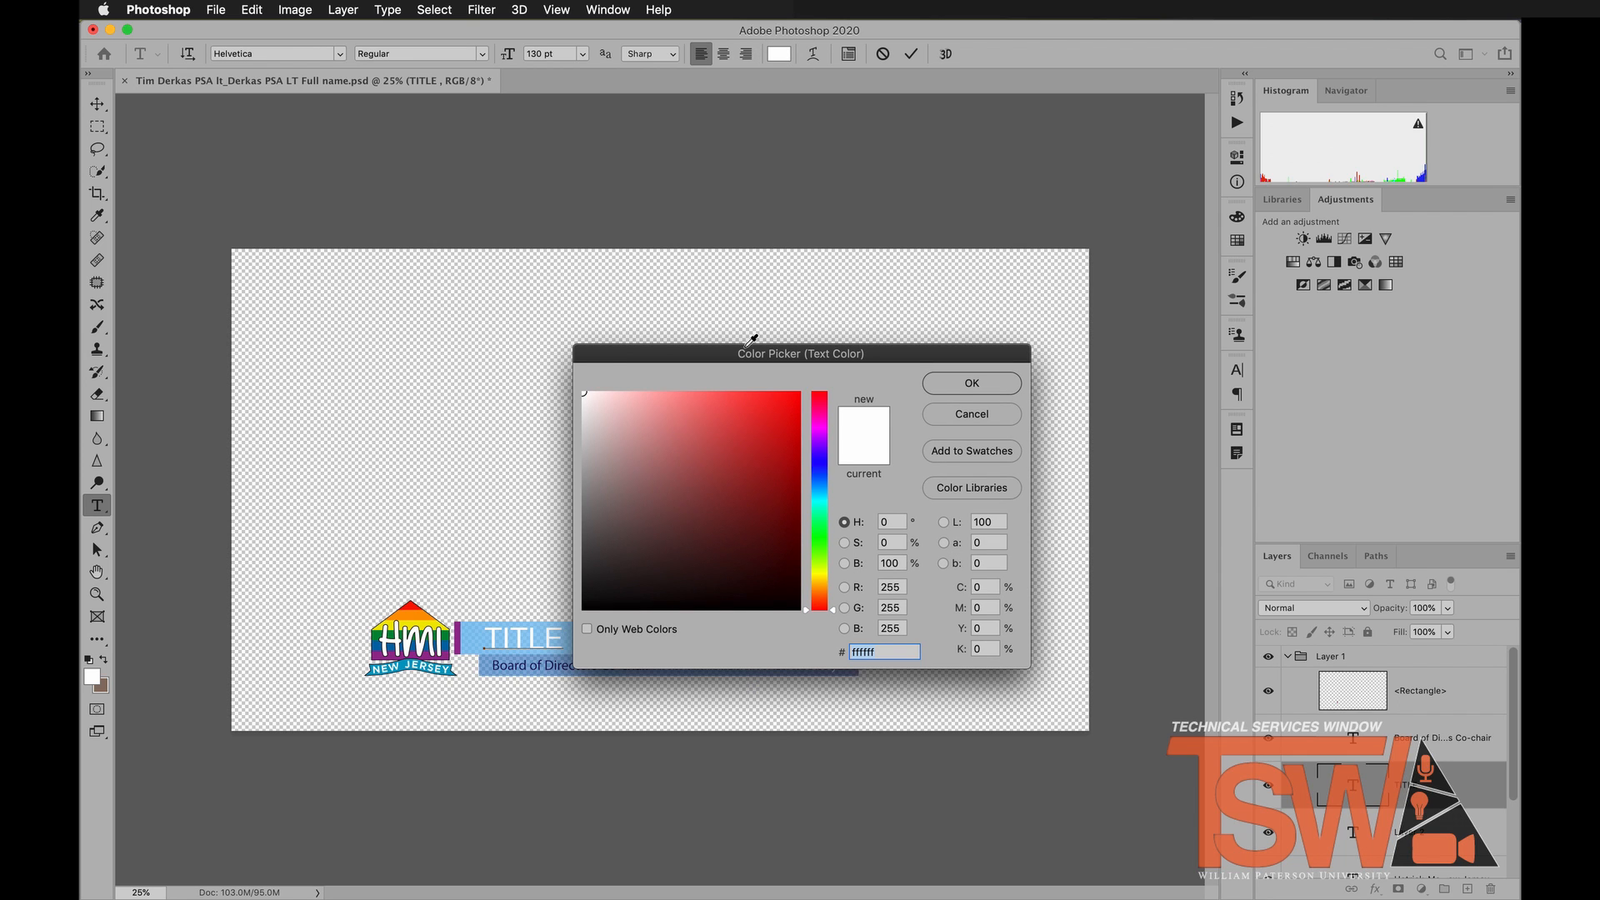
{"action": "left_click_drag", "start_coordinate": [725, 353], "coordinate": [711, 213]}
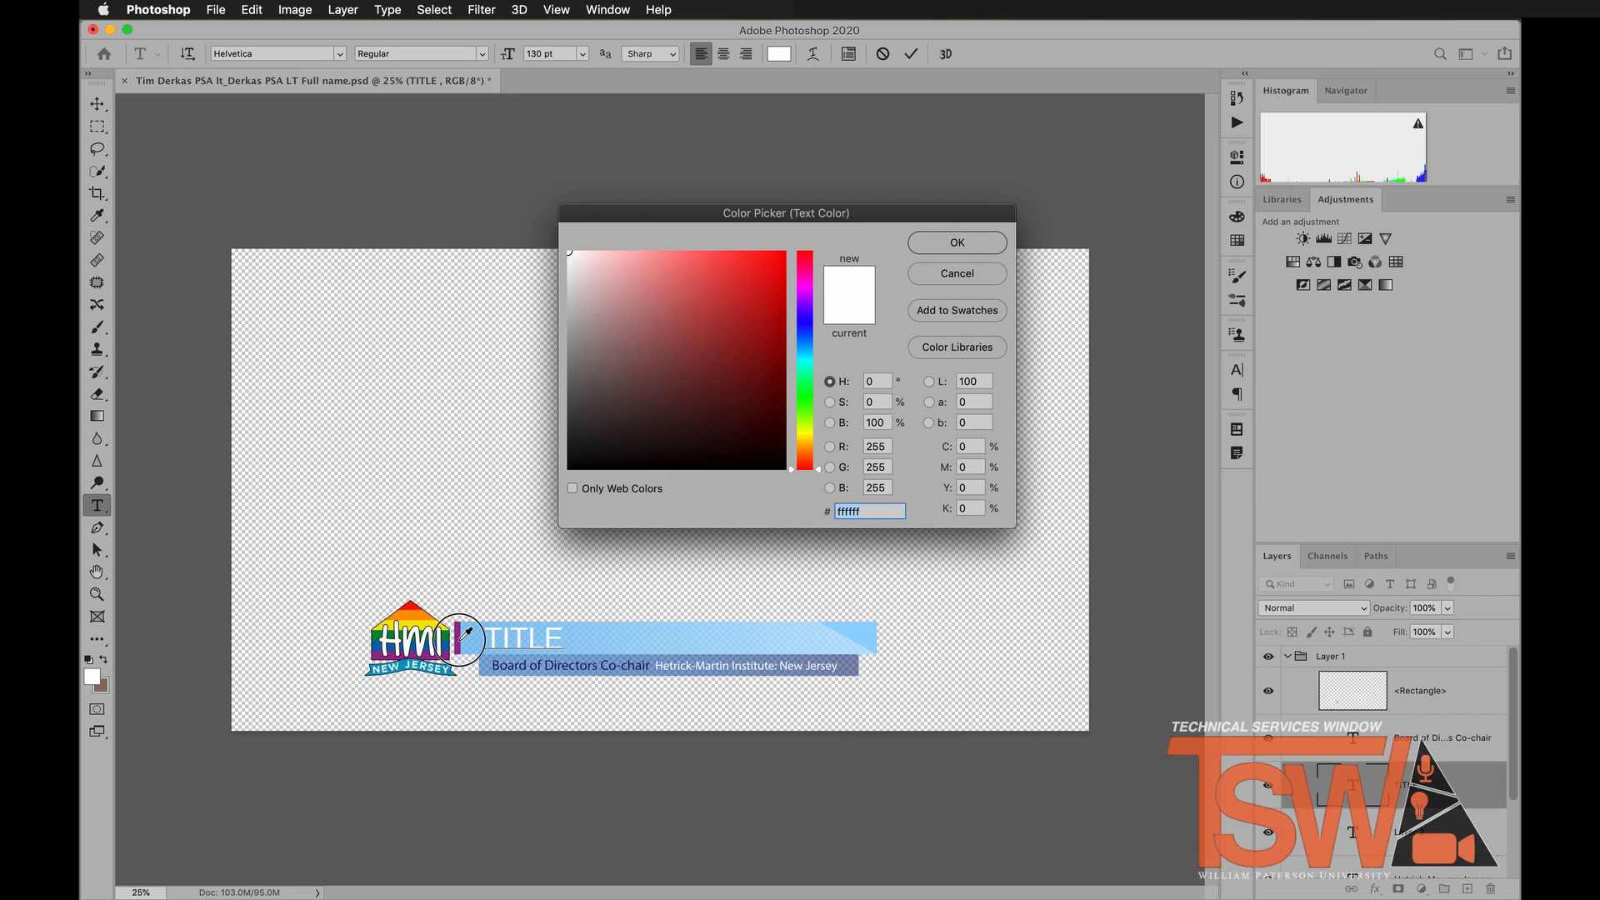
{"action": "left_click", "coordinate": [458, 640]}
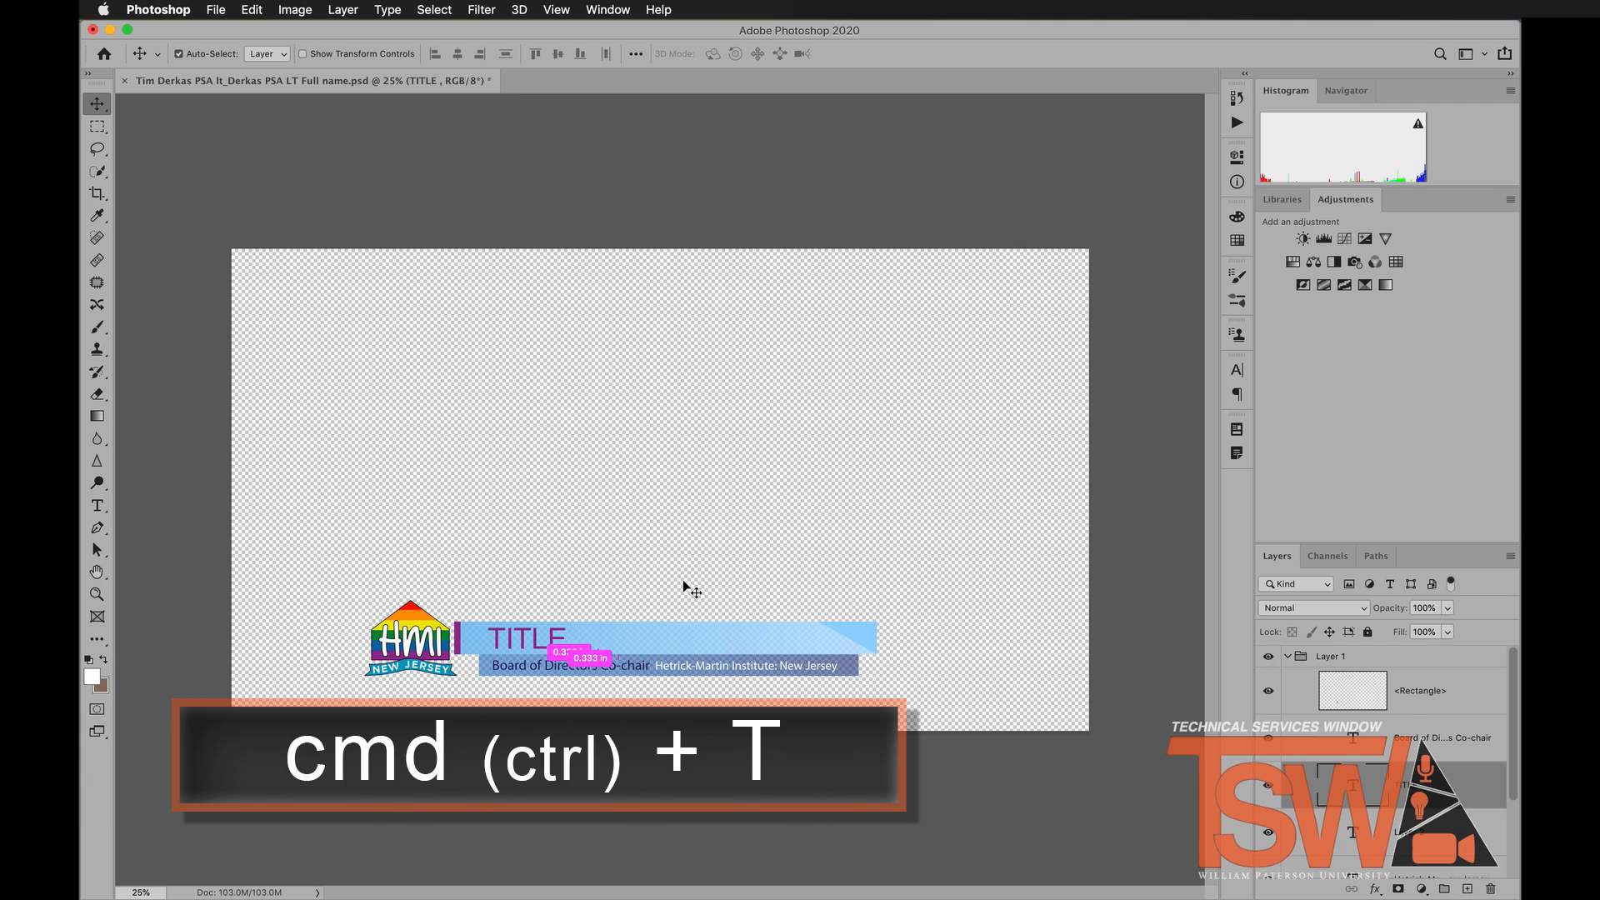
{"action": "key", "text": "super+t"}
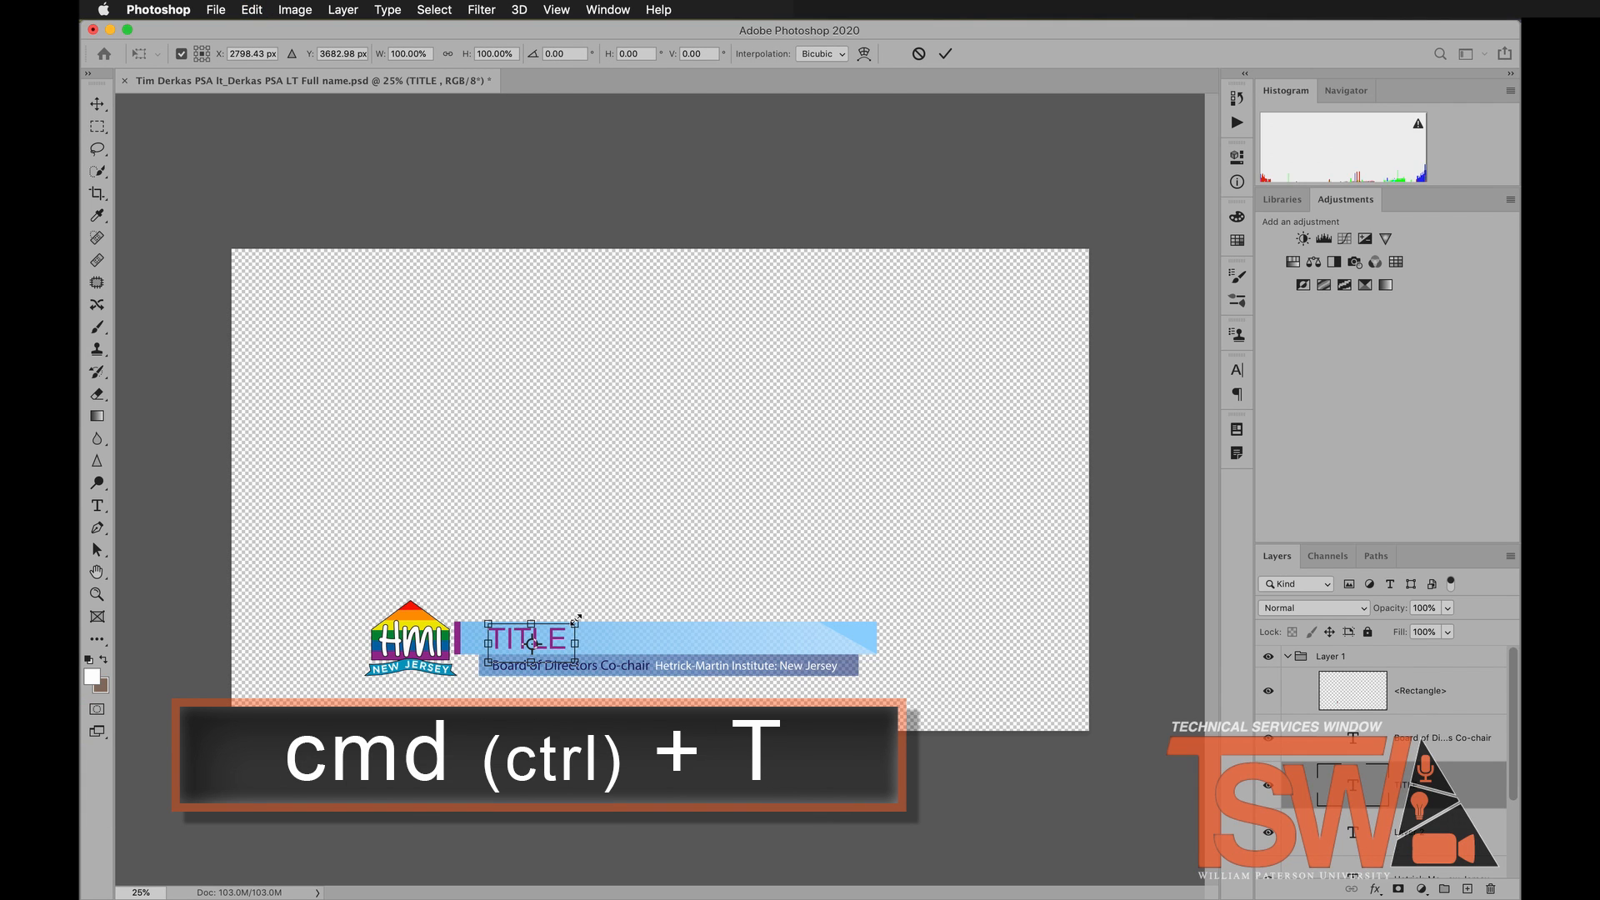
{"action": "left_click_drag", "start_coordinate": [575, 621], "coordinate": [762, 554]}
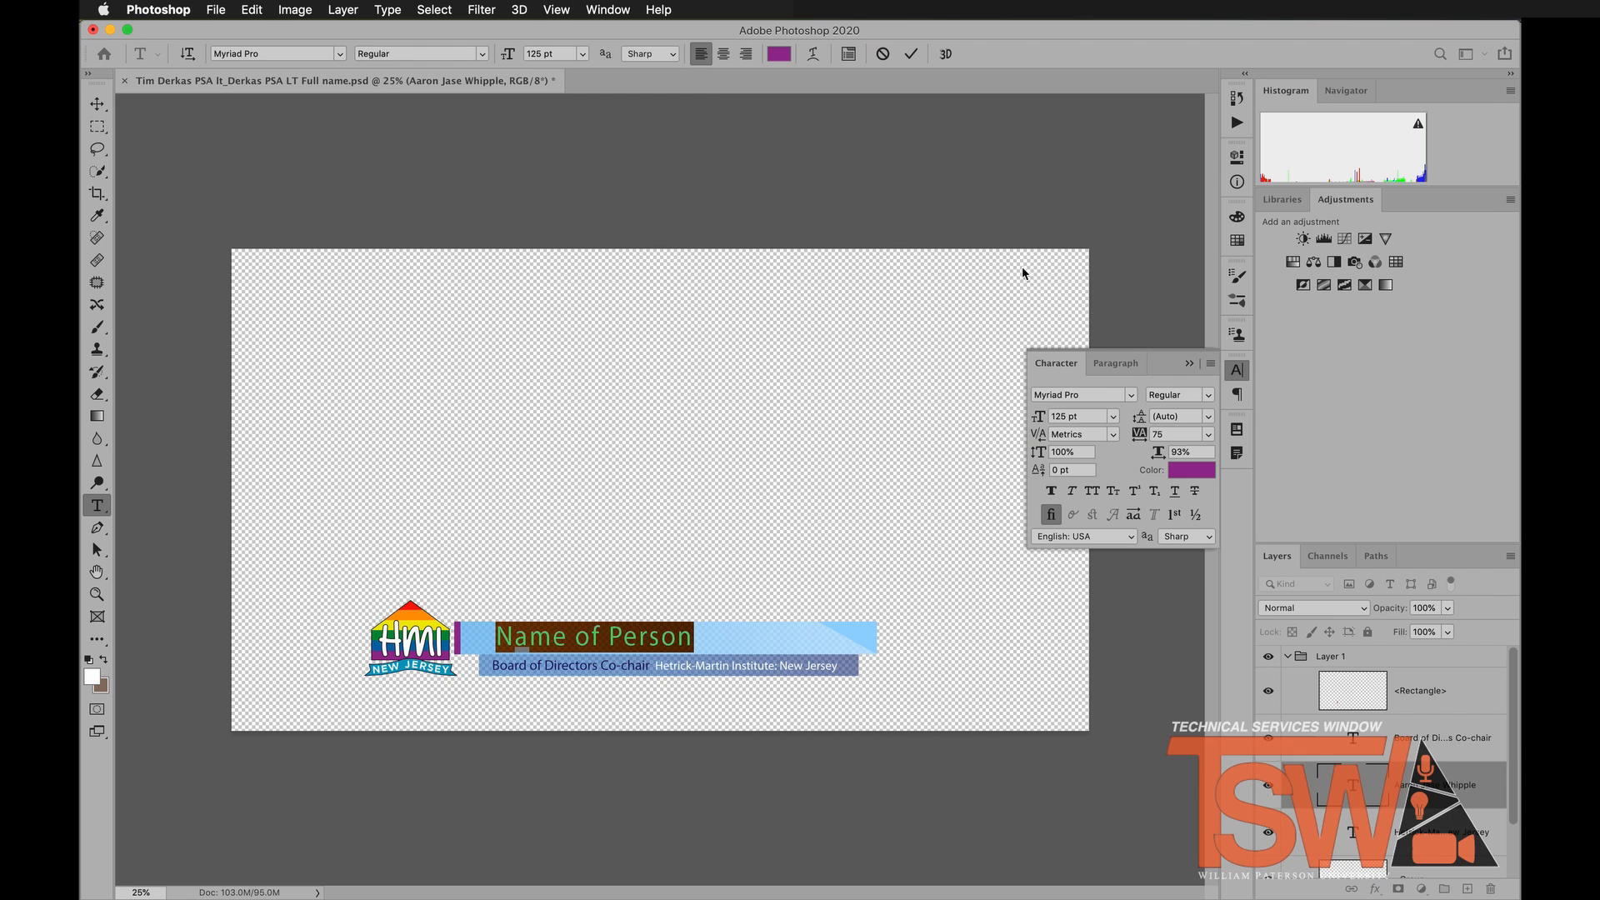
Bring up the Character settings for the Name of Person text and examine its font, style and size options.
{"action": "left_click", "coordinate": [609, 10]}
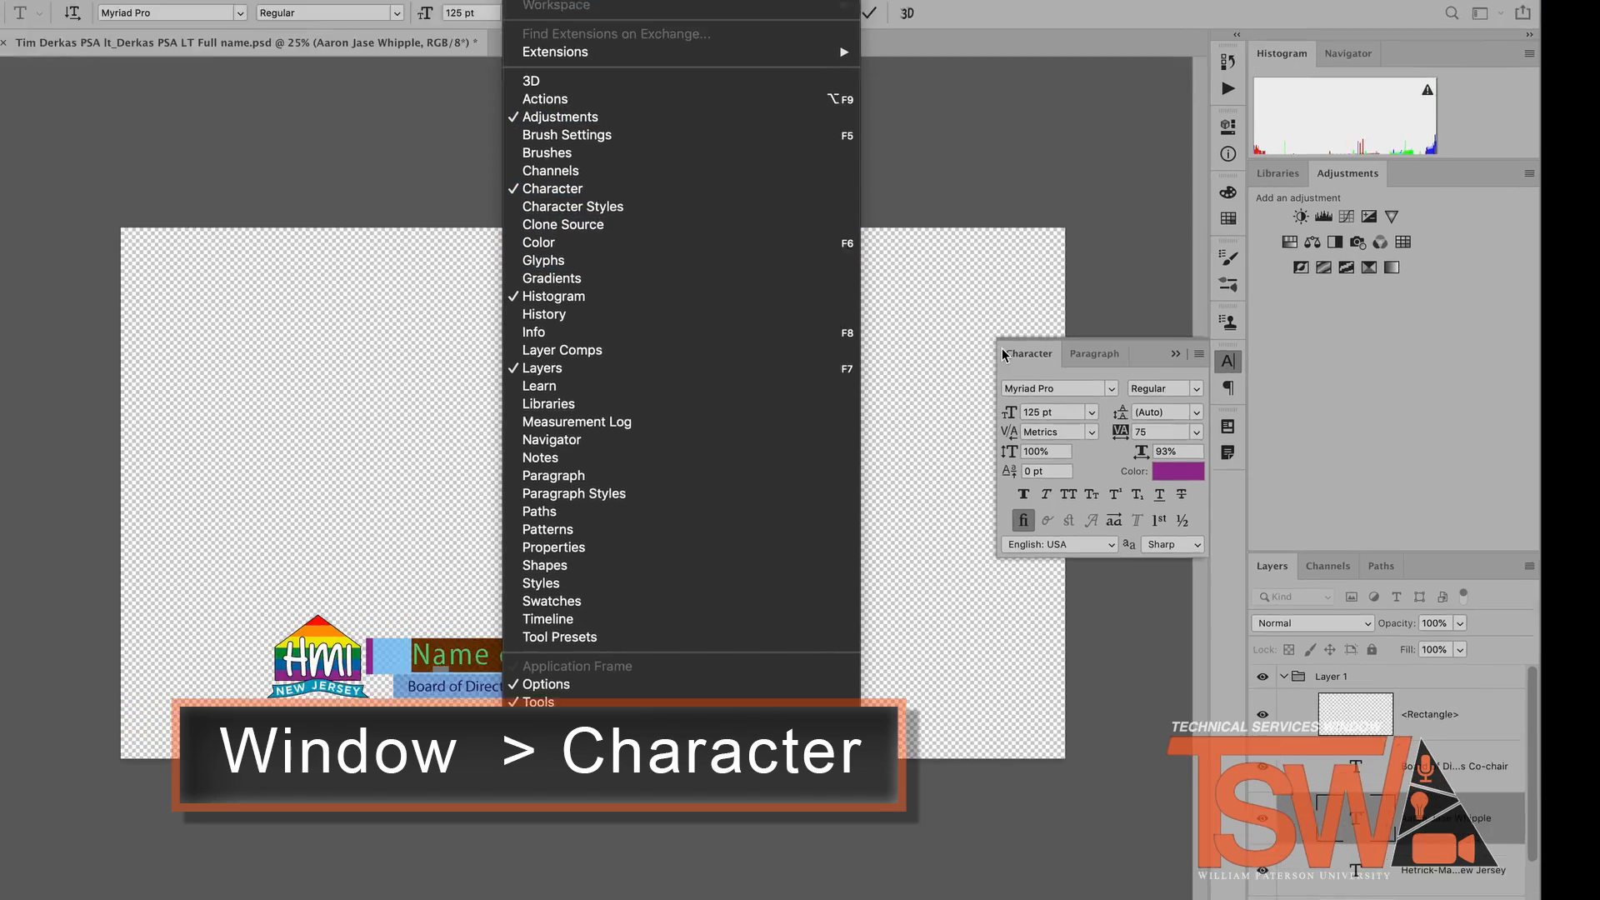
{"action": "left_click", "coordinate": [1040, 363]}
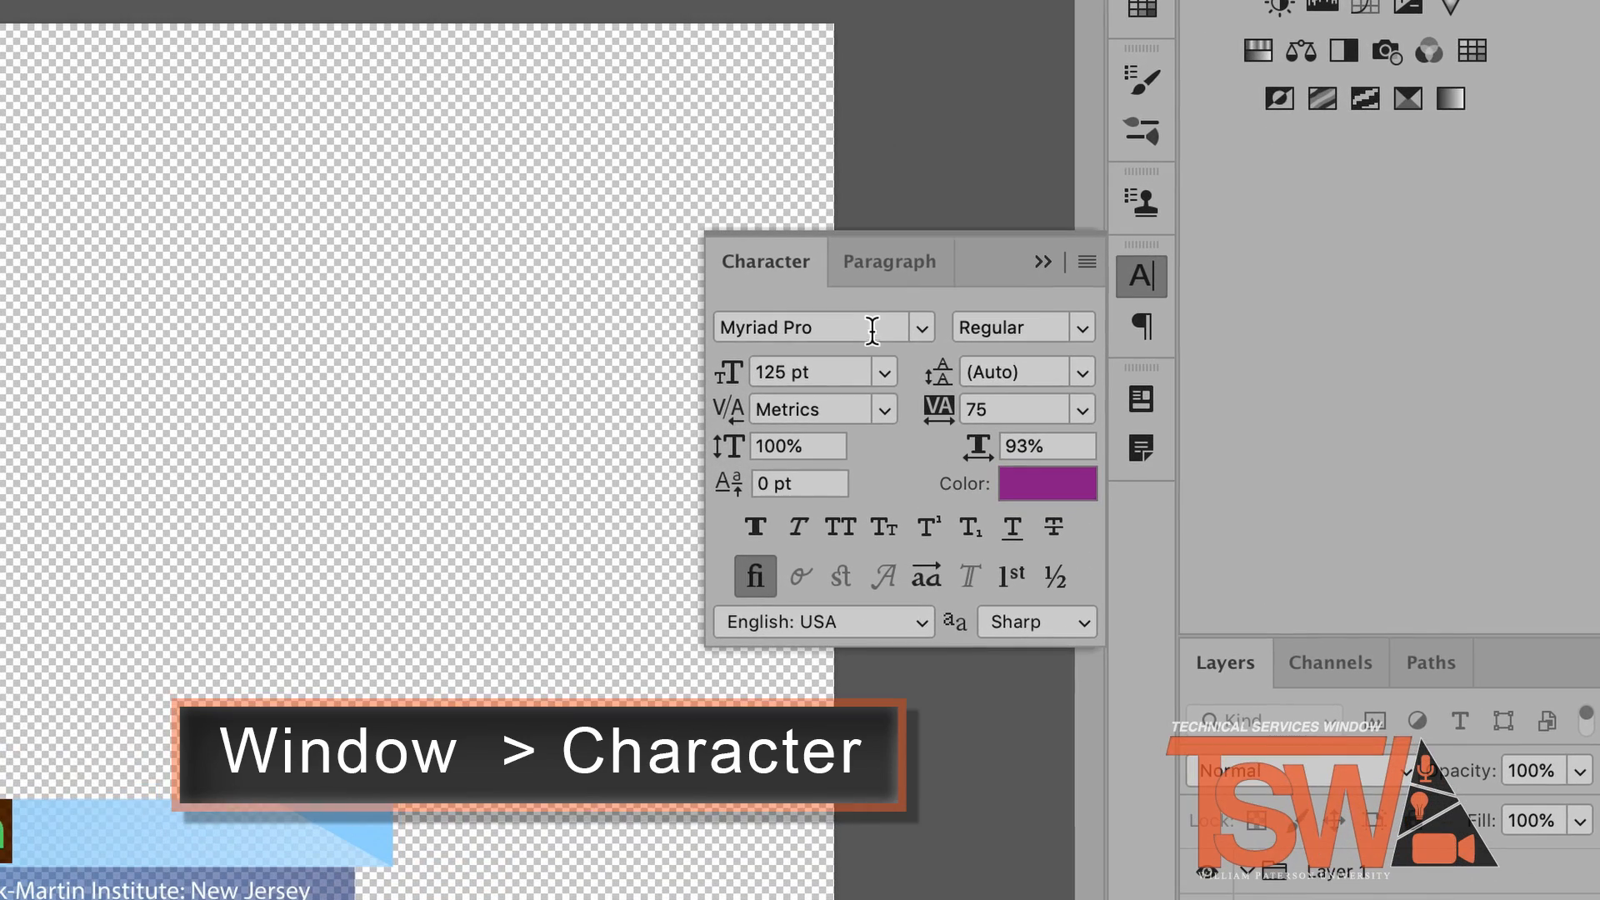
{"action": "left_click", "coordinate": [921, 328]}
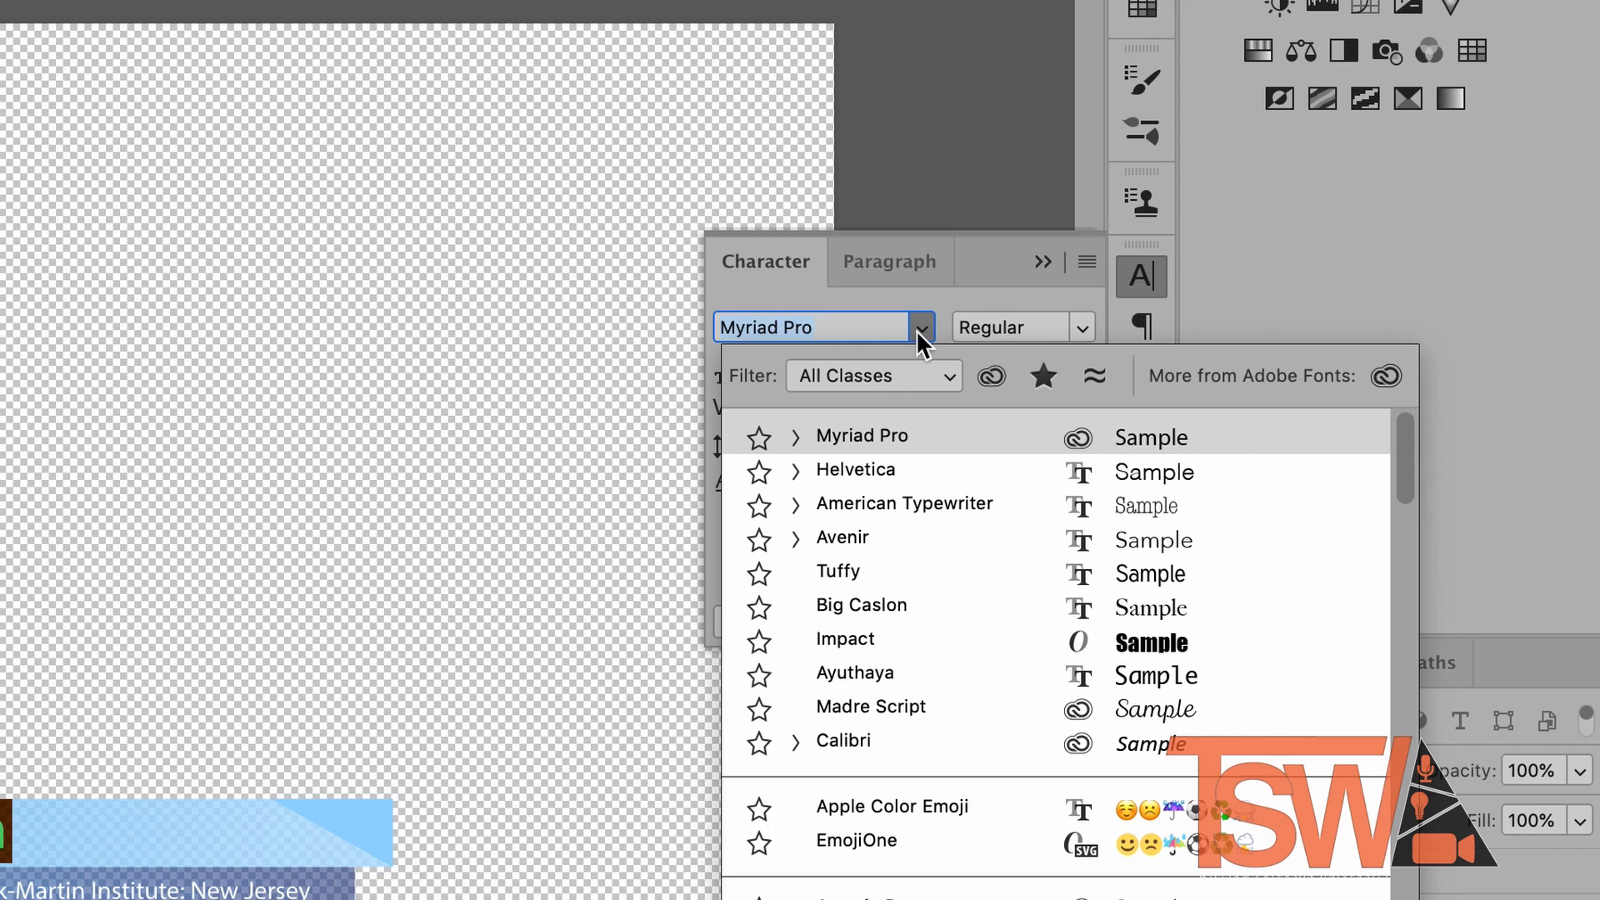
{"action": "left_click", "coordinate": [917, 328]}
{"action": "left_click", "coordinate": [1078, 328]}
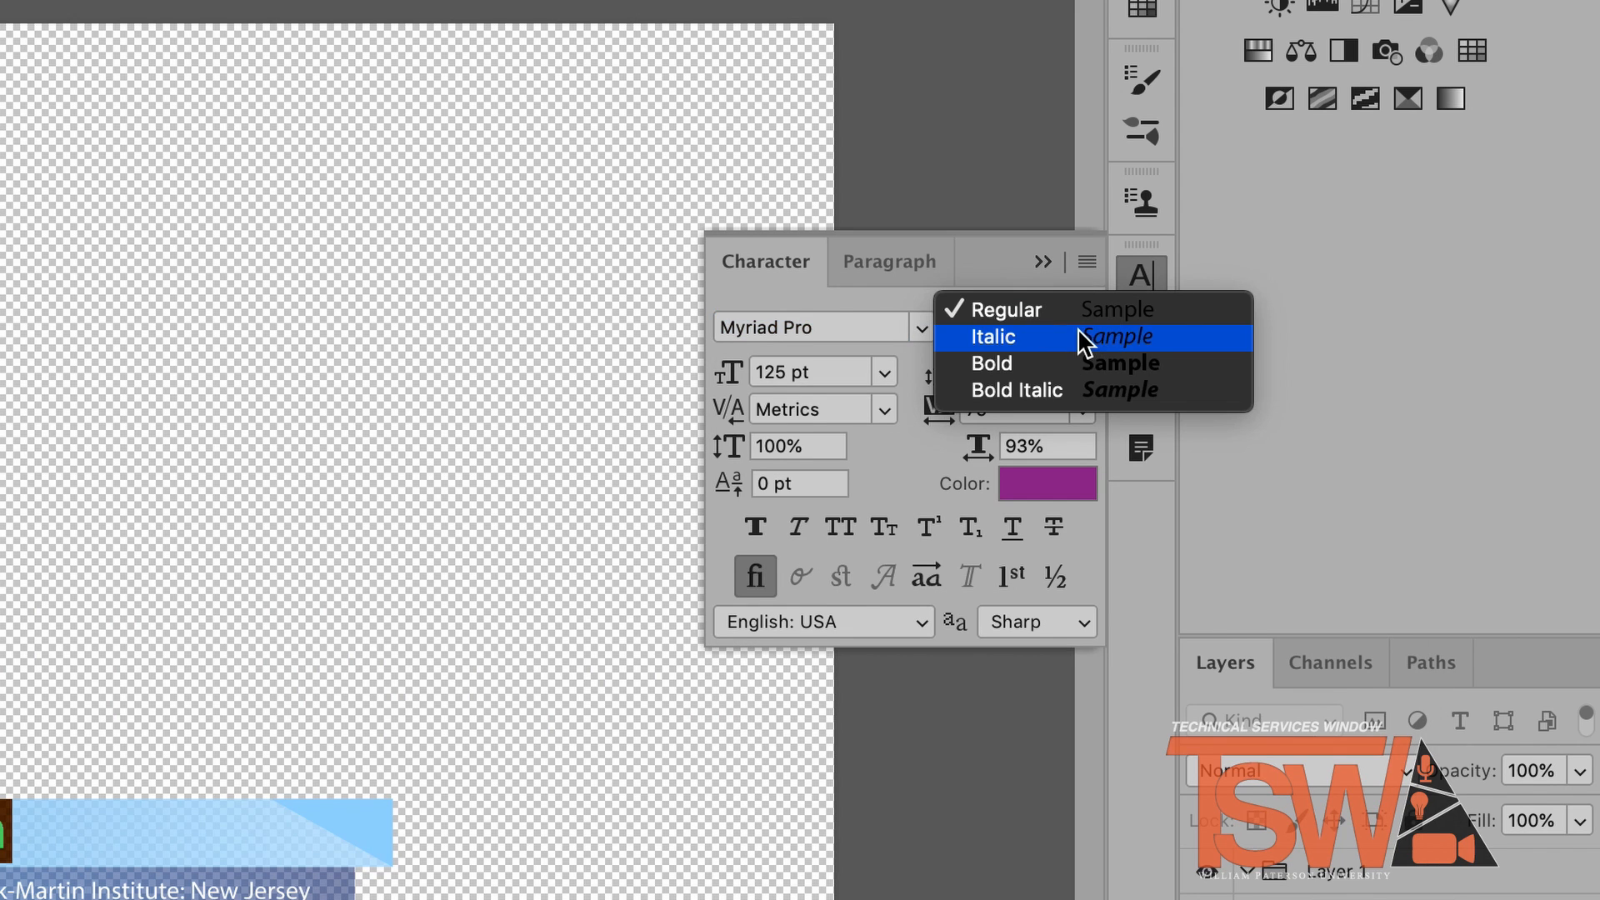
{"action": "left_click", "coordinate": [821, 293]}
{"action": "double_click", "coordinate": [841, 372]}
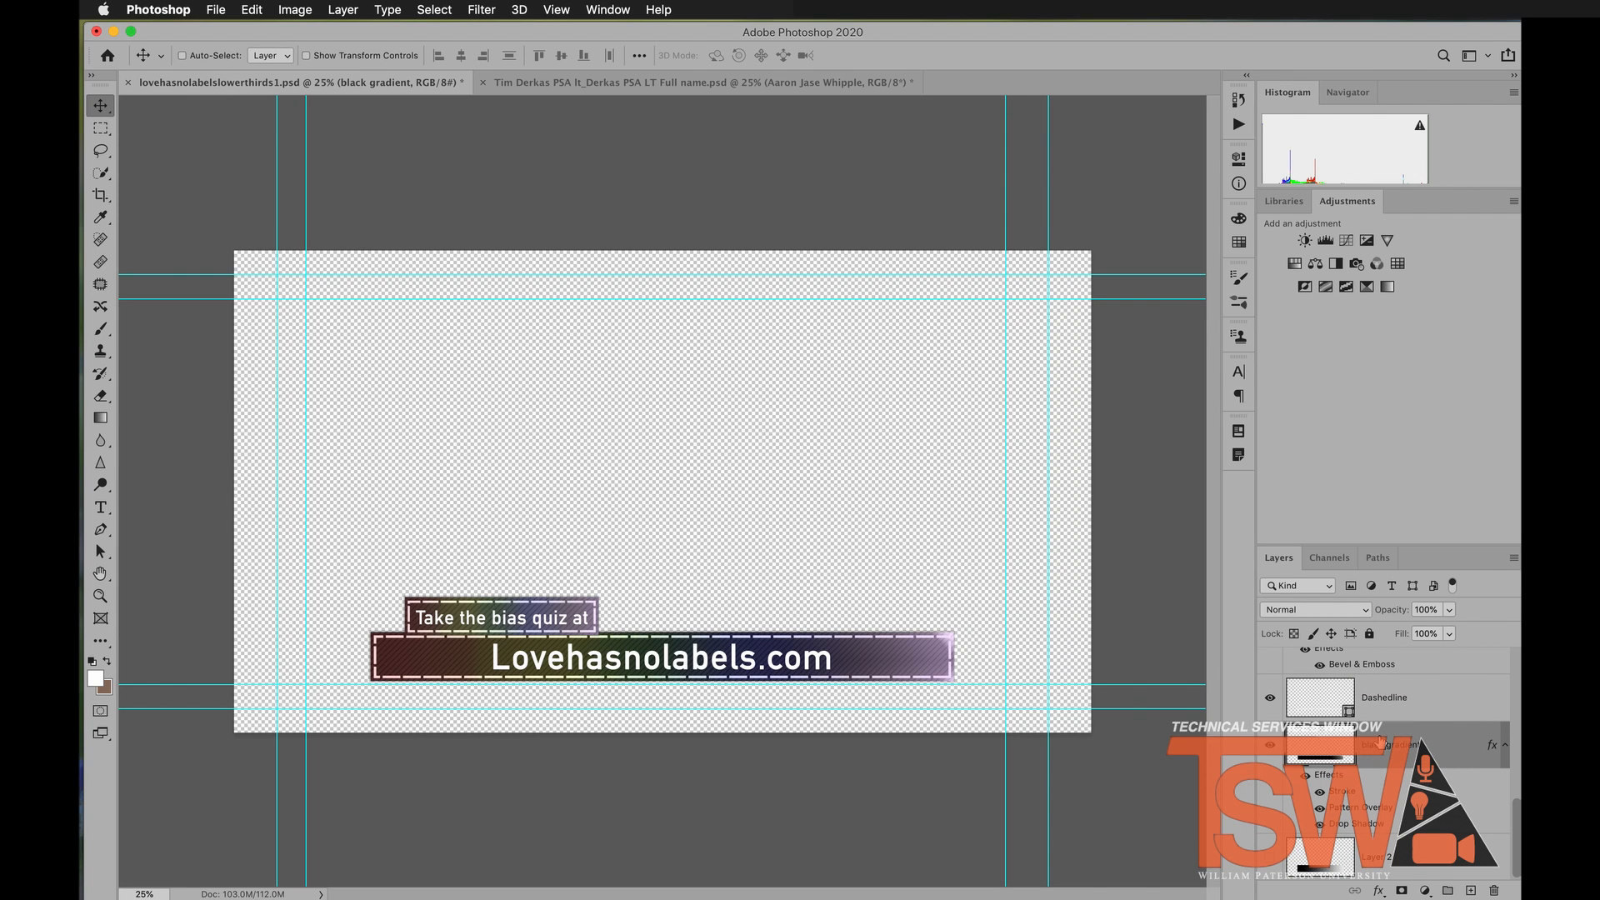
Examine the Stroke, Pattern Overlay and Drop Shadow settings in the black gradient layer's Blending Options.
{"action": "right_click", "coordinate": [1381, 745]}
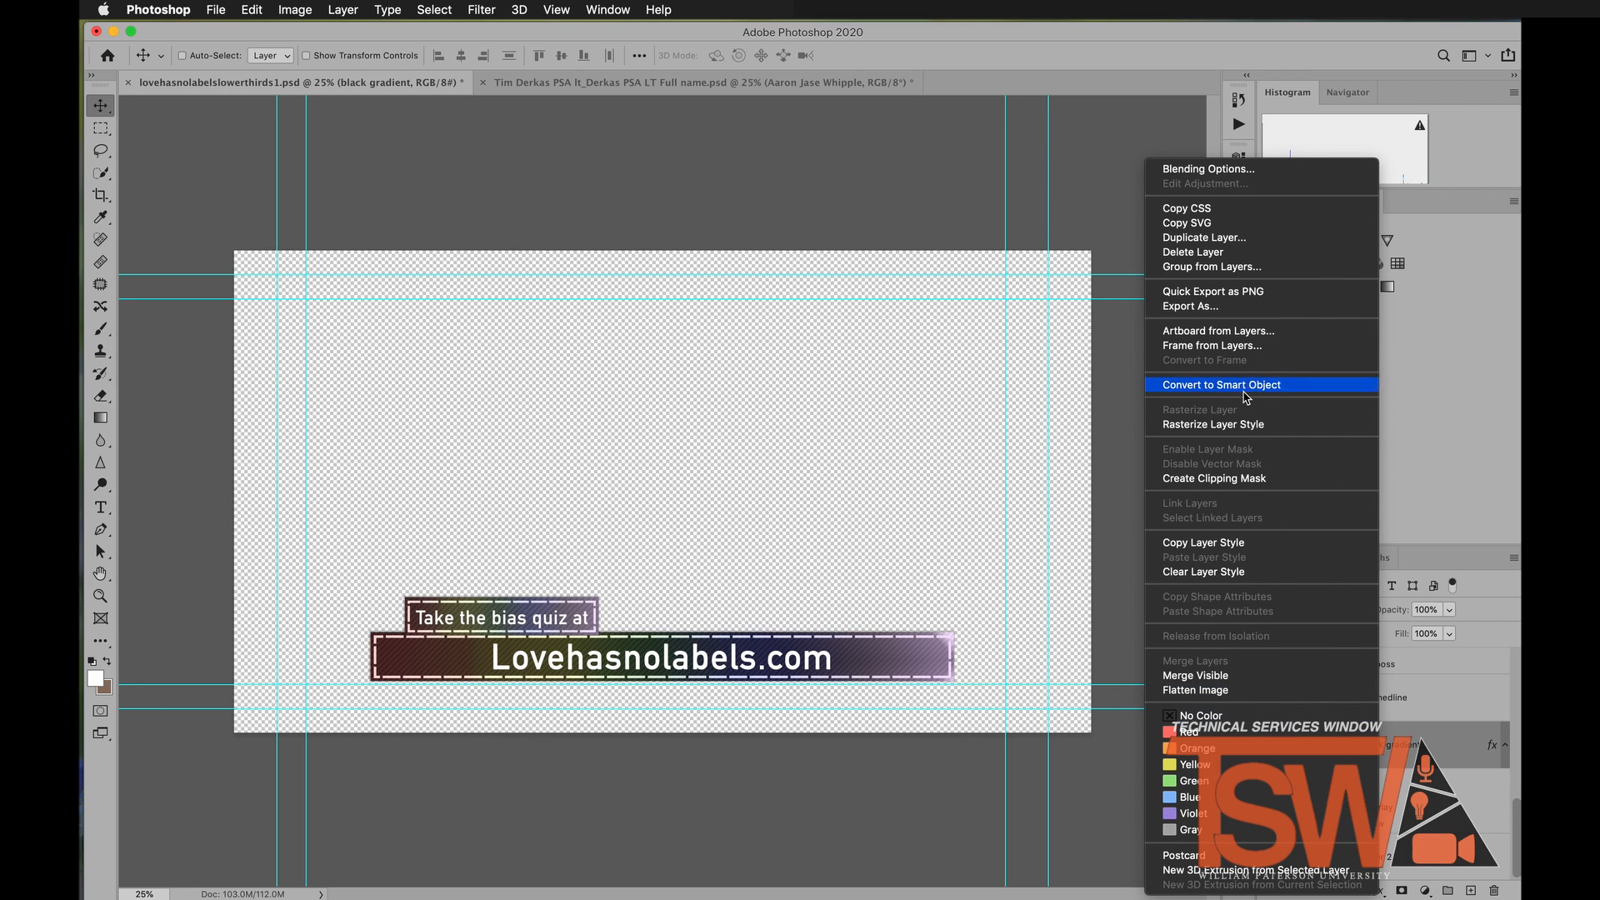
{"action": "left_click", "coordinate": [1238, 170]}
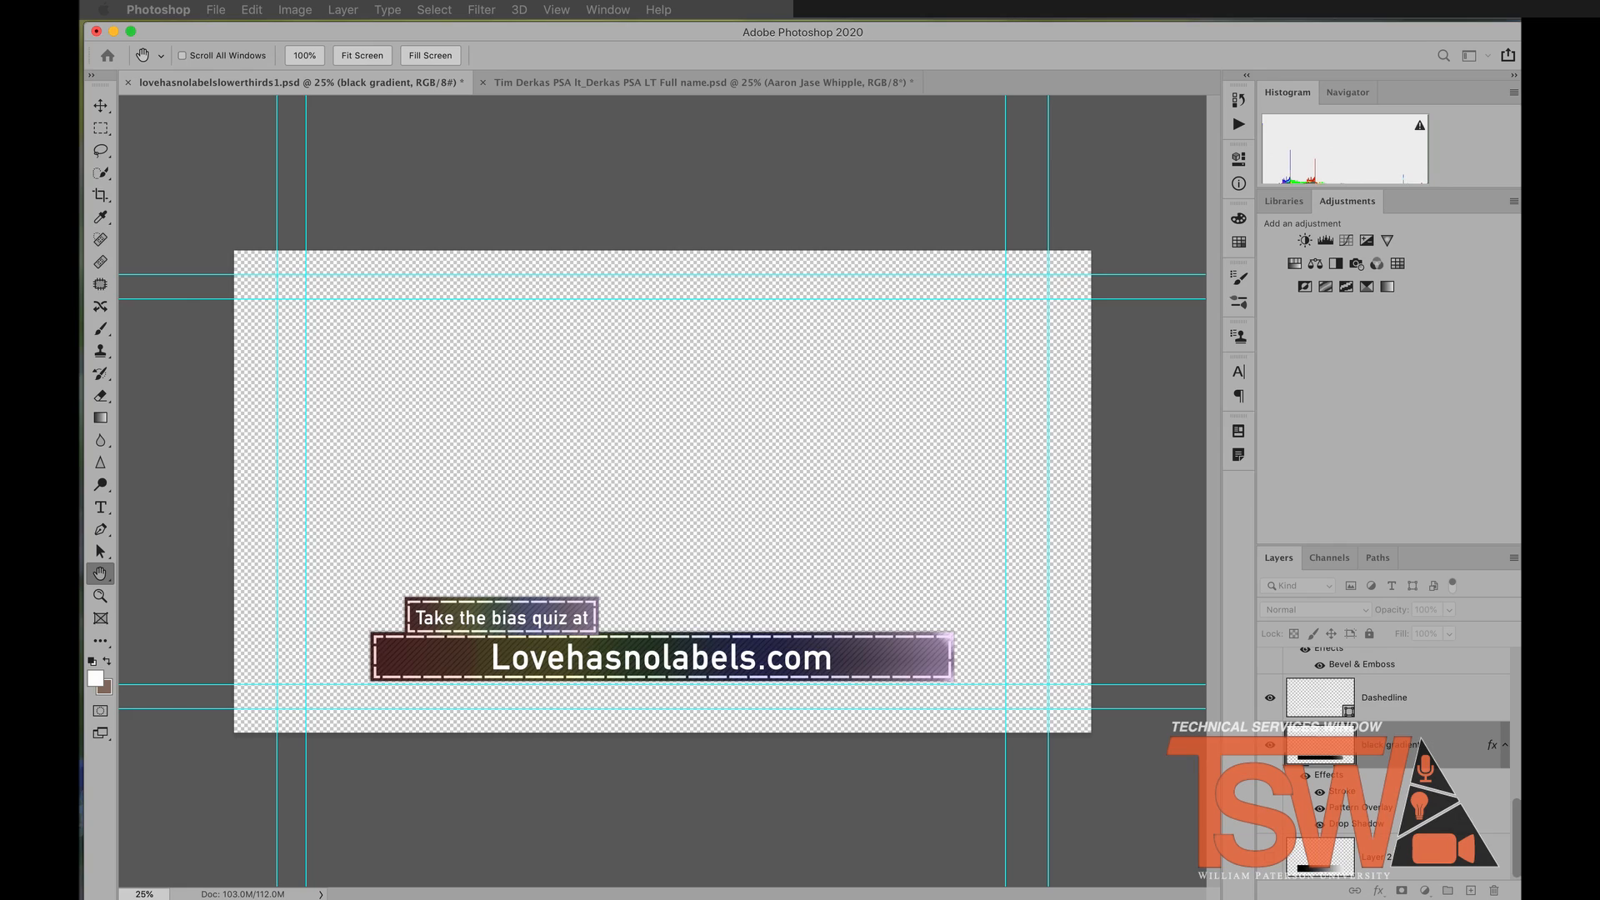
{"action": "left_click_drag", "start_coordinate": [672, 374], "coordinate": [815, 127]}
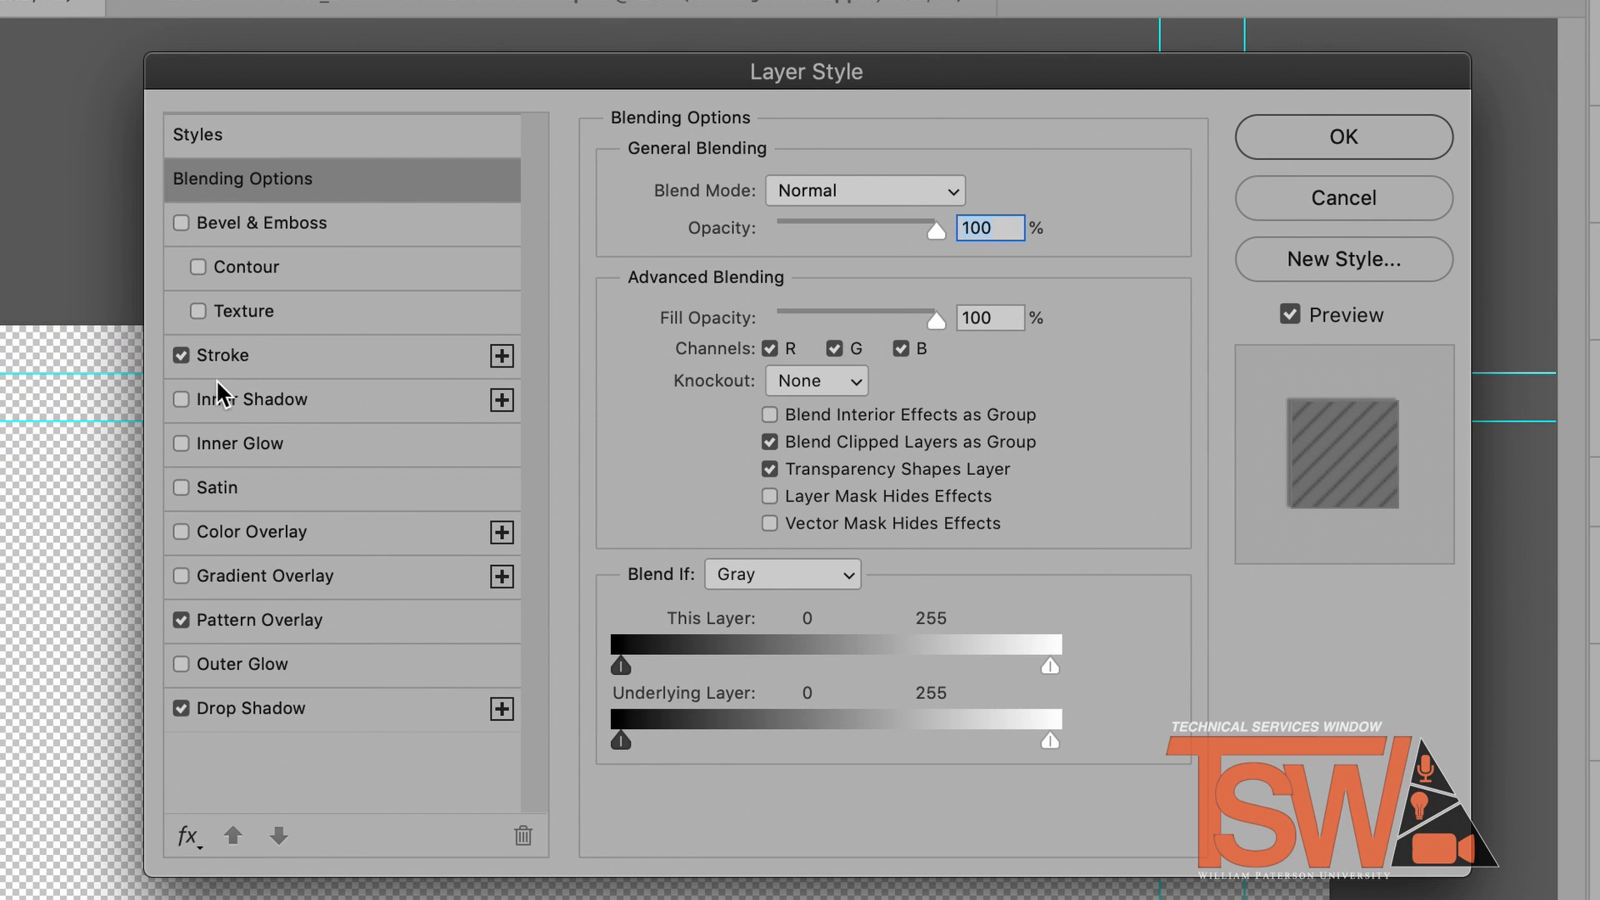
{"action": "left_click", "coordinate": [252, 357]}
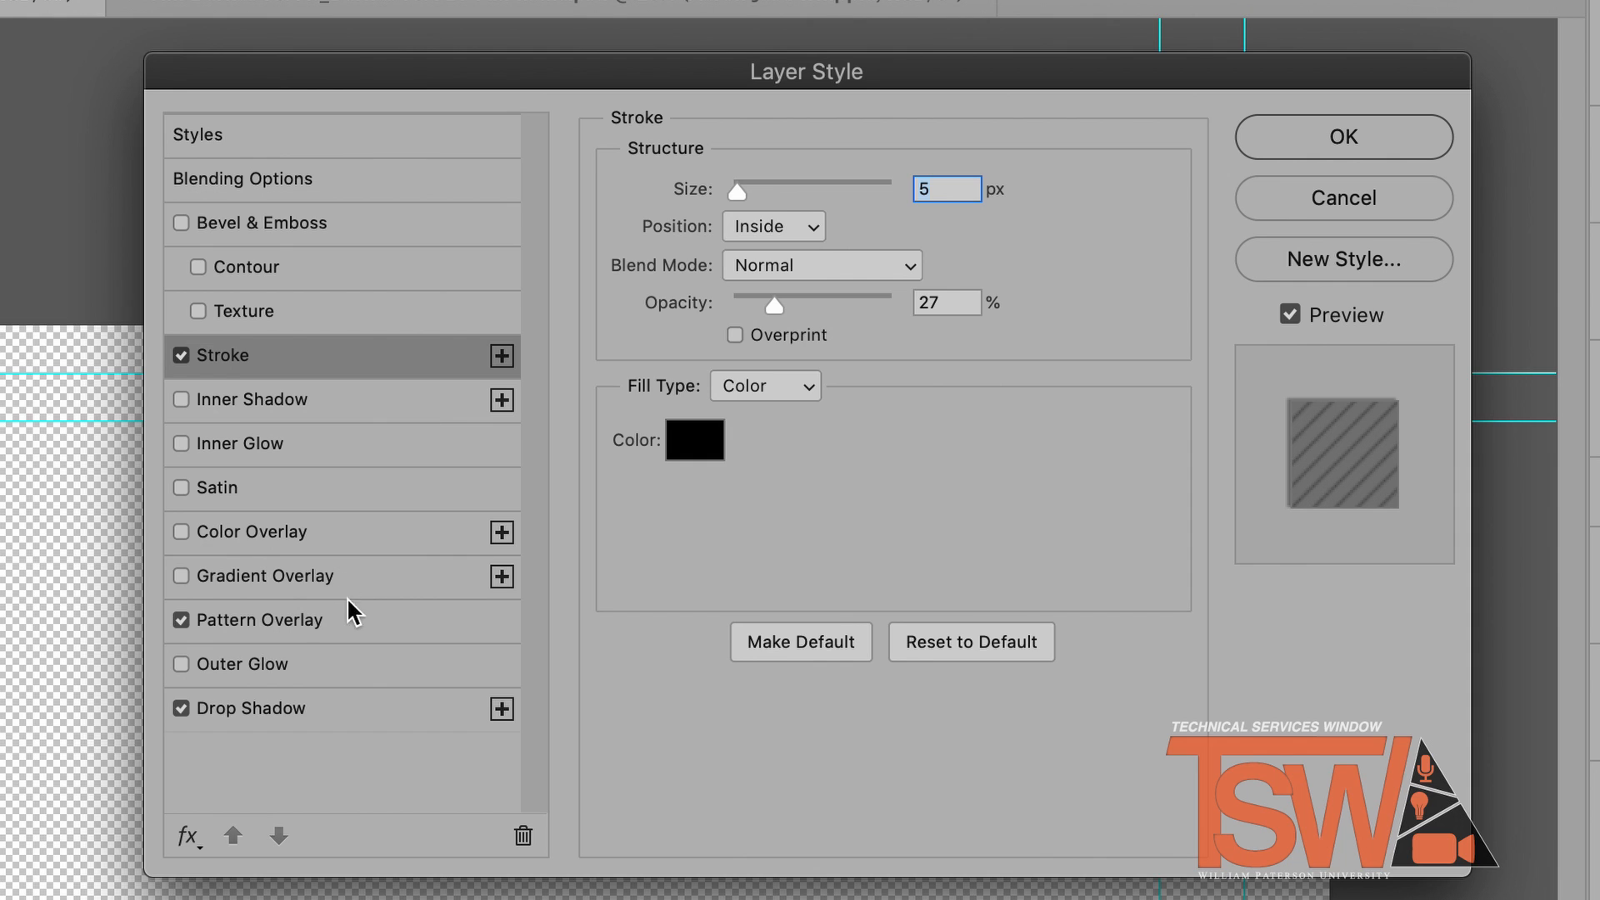
{"action": "left_click", "coordinate": [363, 635]}
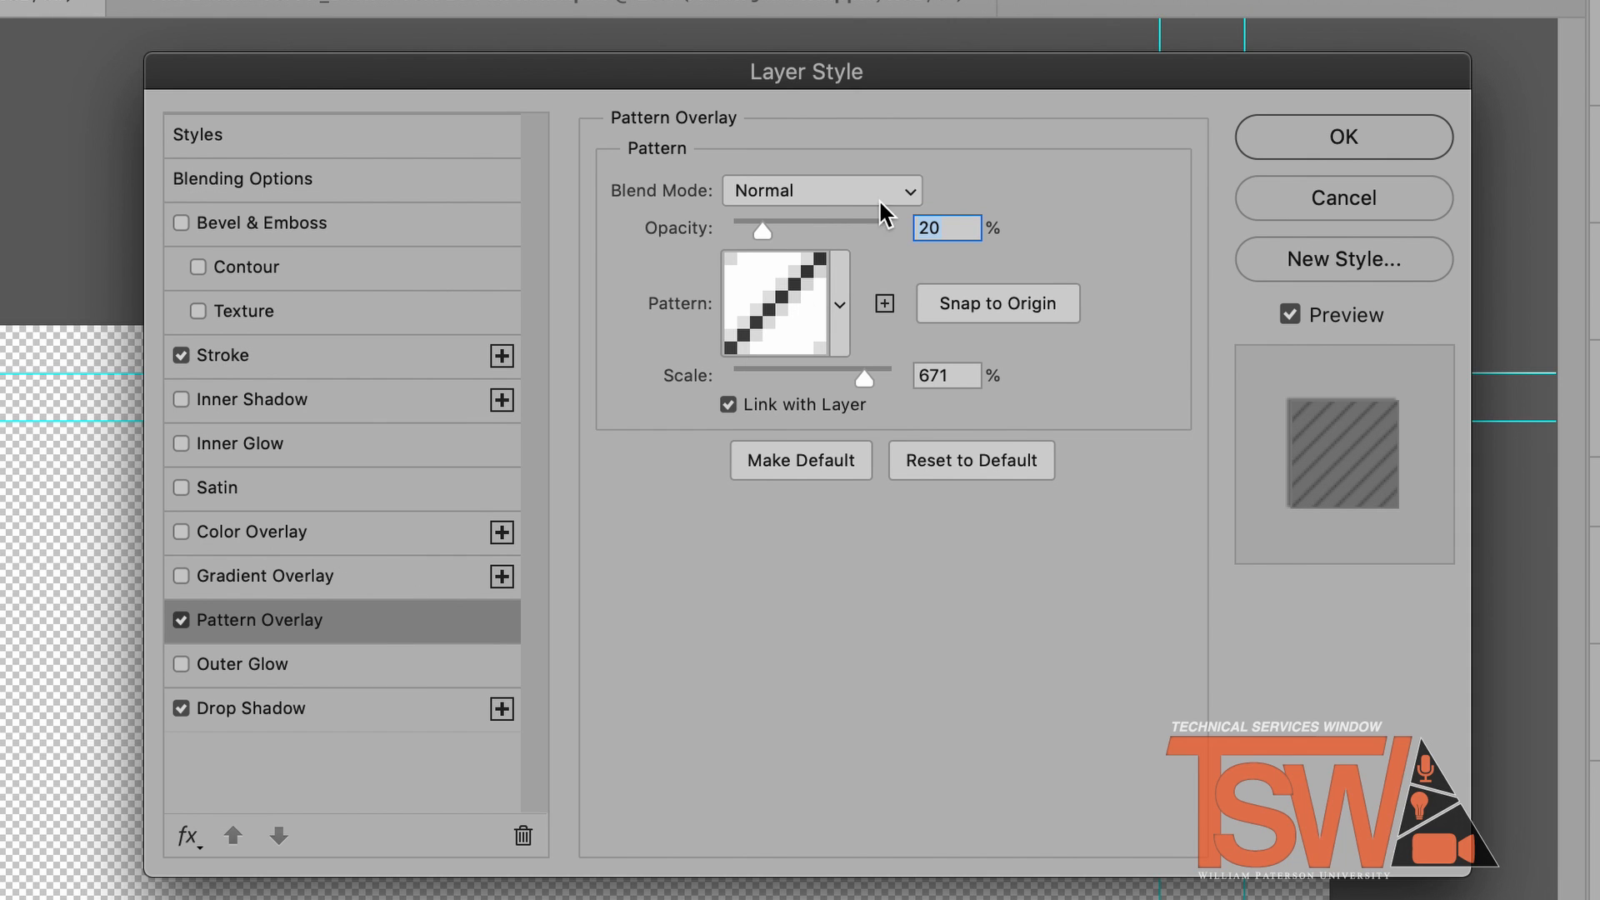
{"action": "left_click", "coordinate": [839, 302]}
{"action": "left_click", "coordinate": [839, 302]}
{"action": "left_click", "coordinate": [367, 709]}
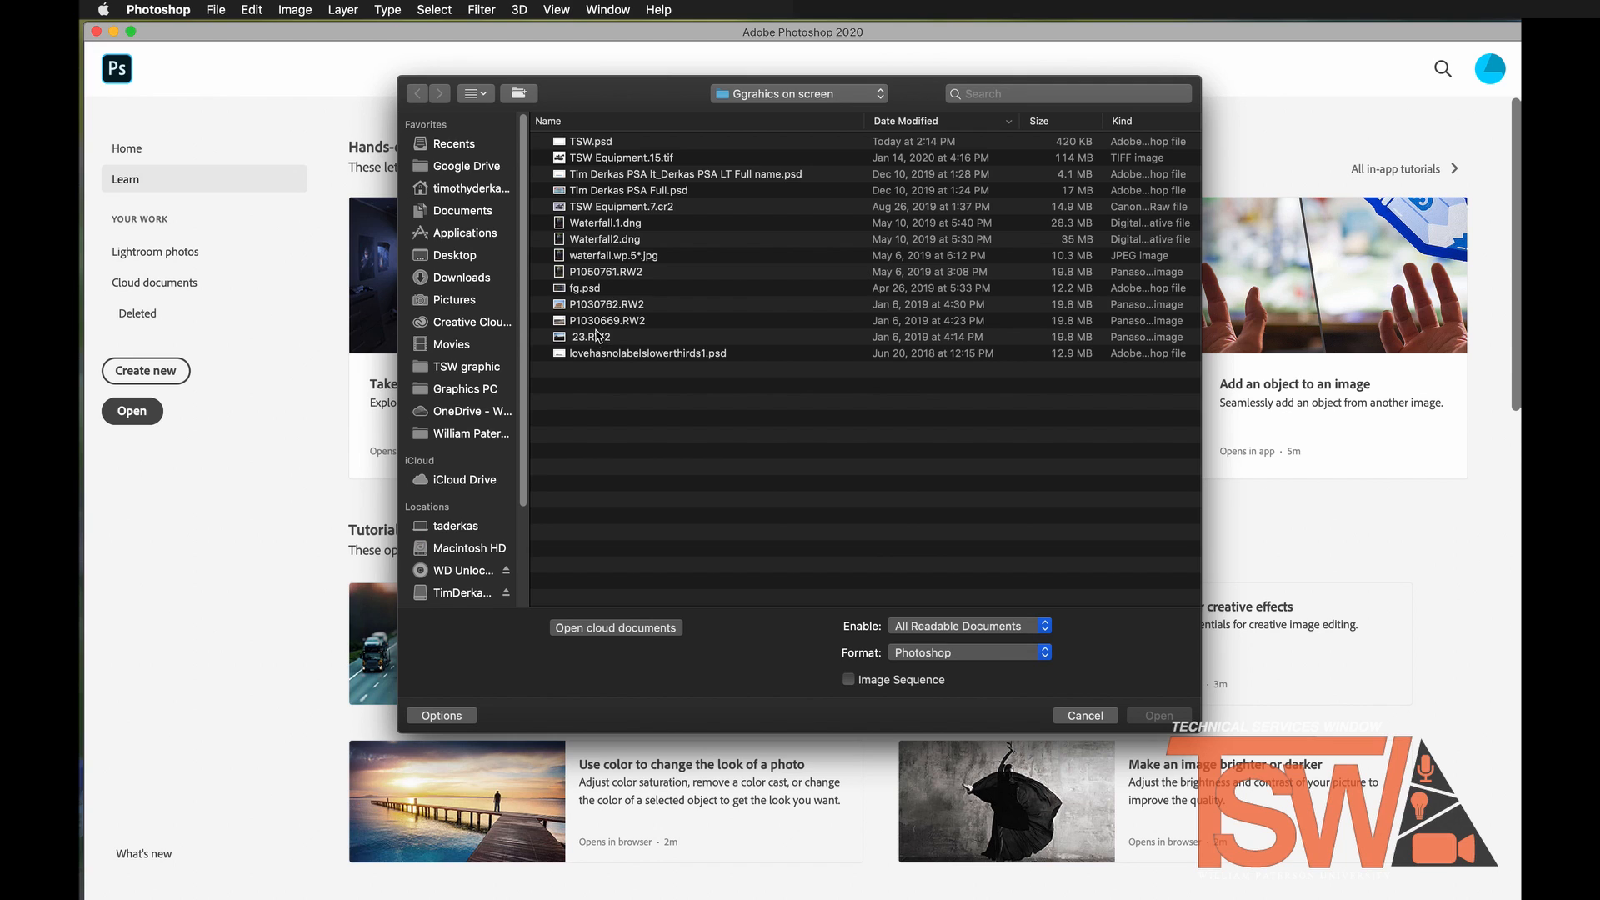
Open P1030762.RW2 in Camera Raw and set Temperature to 3900, Exposure to -0.65, Contrast to -14 and Highlights to -33.
{"action": "left_click", "coordinate": [602, 307]}
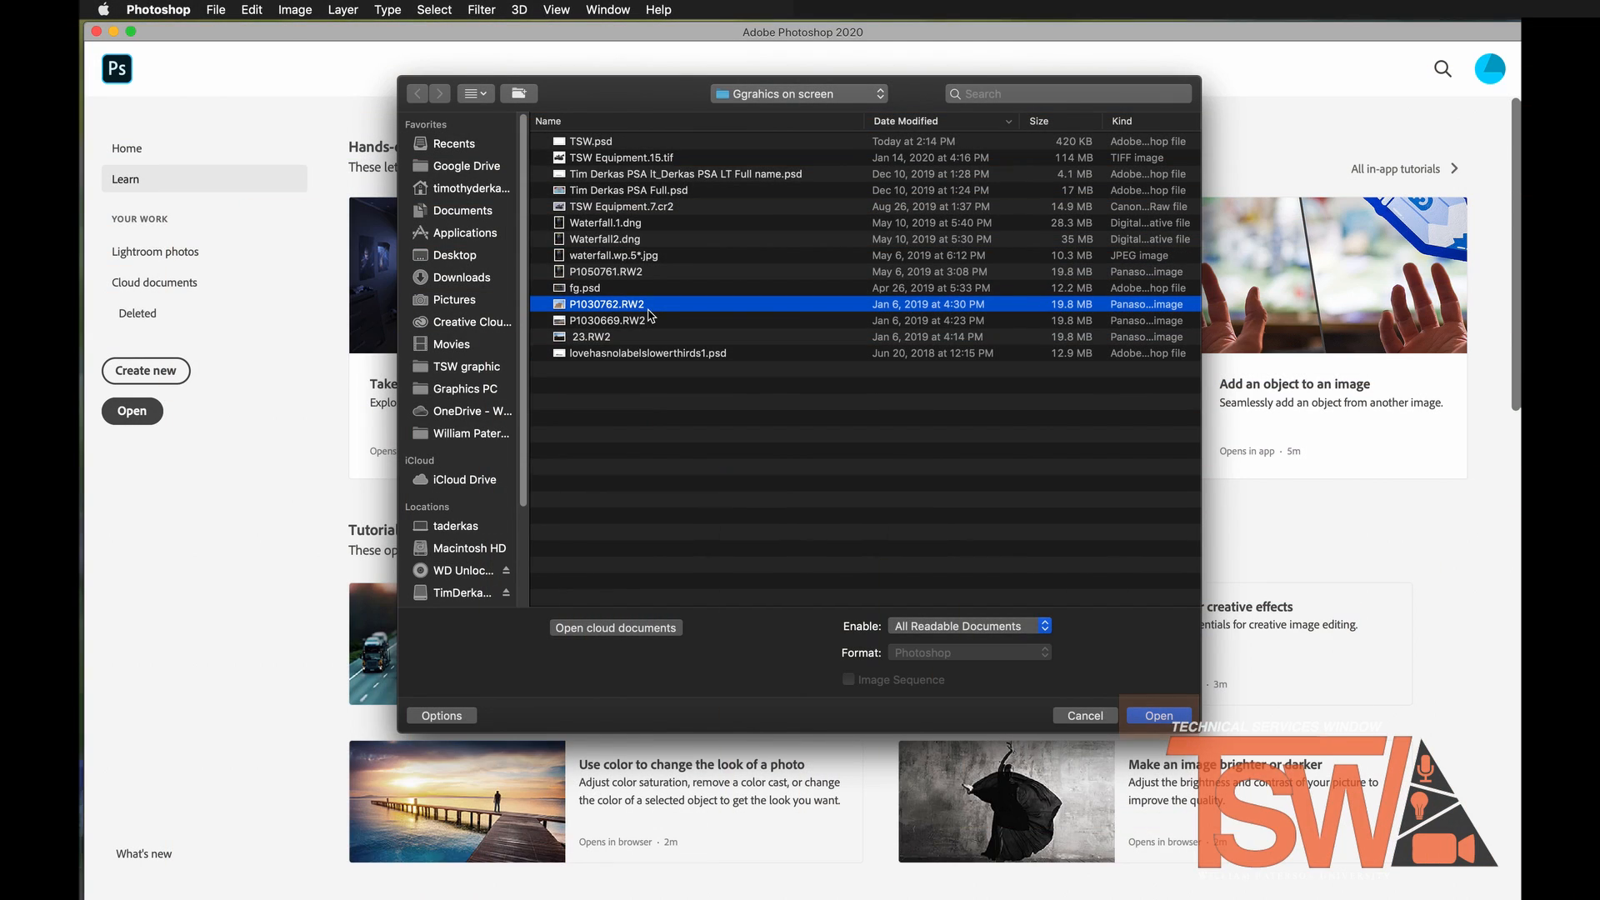
{"action": "double_click", "coordinate": [648, 309]}
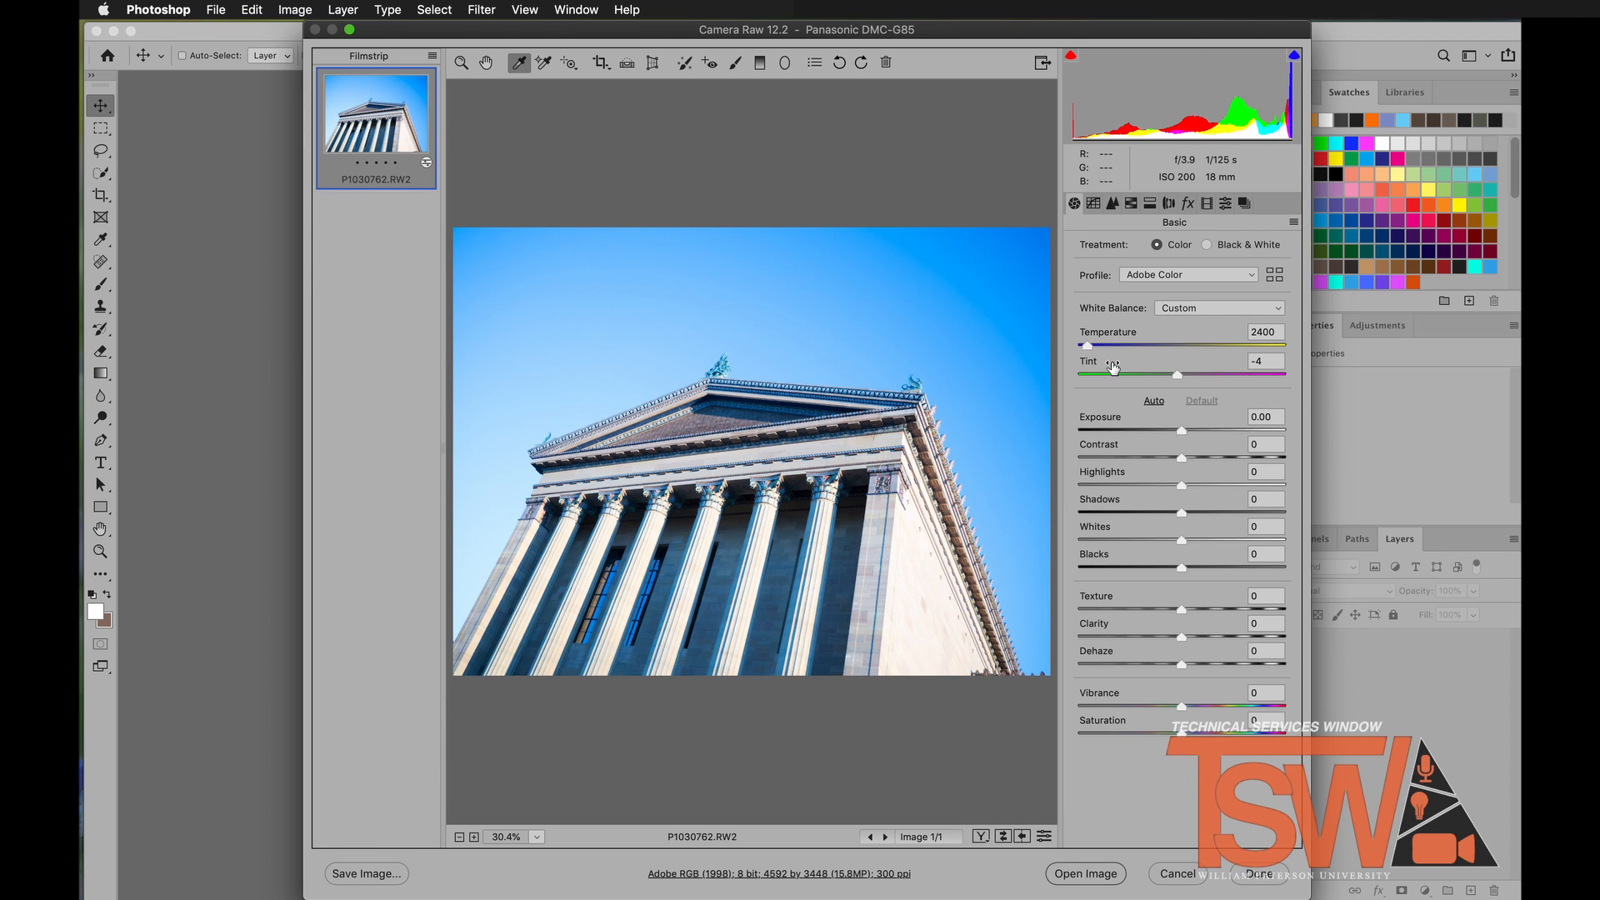
{"action": "mouse_move", "coordinate": [1108, 345]}
{"action": "left_mouse_down"}
{"action": "mouse_move", "coordinate": [1137, 350]}
{"action": "mouse_move", "coordinate": [1119, 347]}
{"action": "left_mouse_up"}
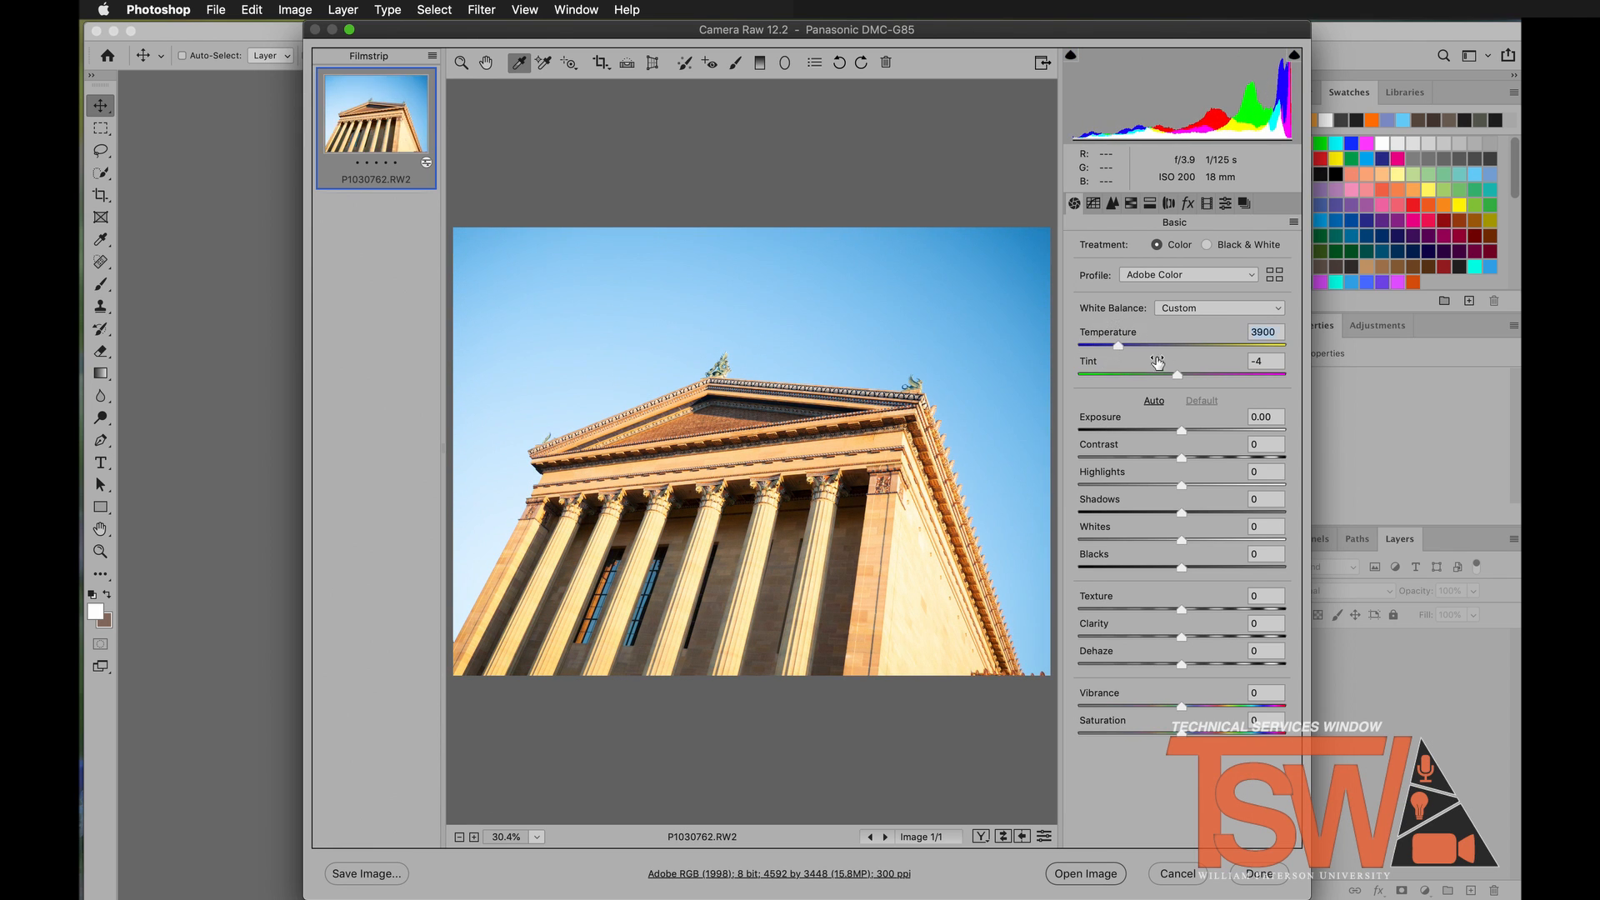
{"action": "left_click_drag", "start_coordinate": [1178, 428], "coordinate": [1148, 493]}
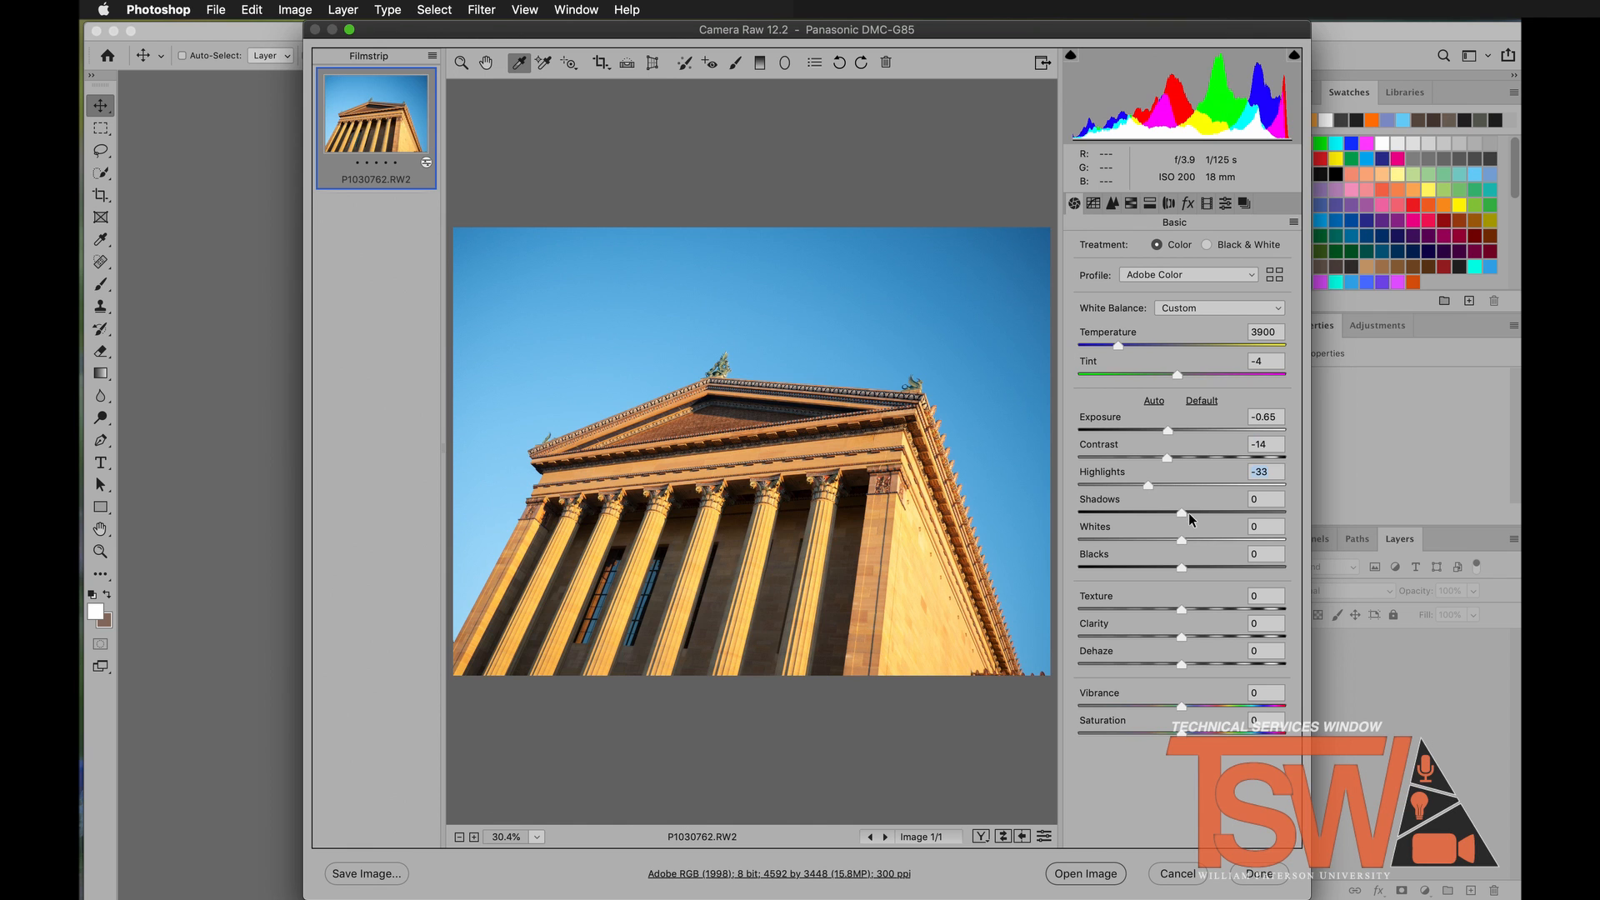
Set Shadows to -9 and Whites to -17 in Camera Raw and open the photo in Photoshop.
{"action": "mouse_move", "coordinate": [1188, 514]}
{"action": "left_mouse_down"}
{"action": "mouse_move", "coordinate": [1143, 513]}
{"action": "mouse_move", "coordinate": [1202, 517]}
{"action": "mouse_move", "coordinate": [1164, 521]}
{"action": "left_mouse_up"}
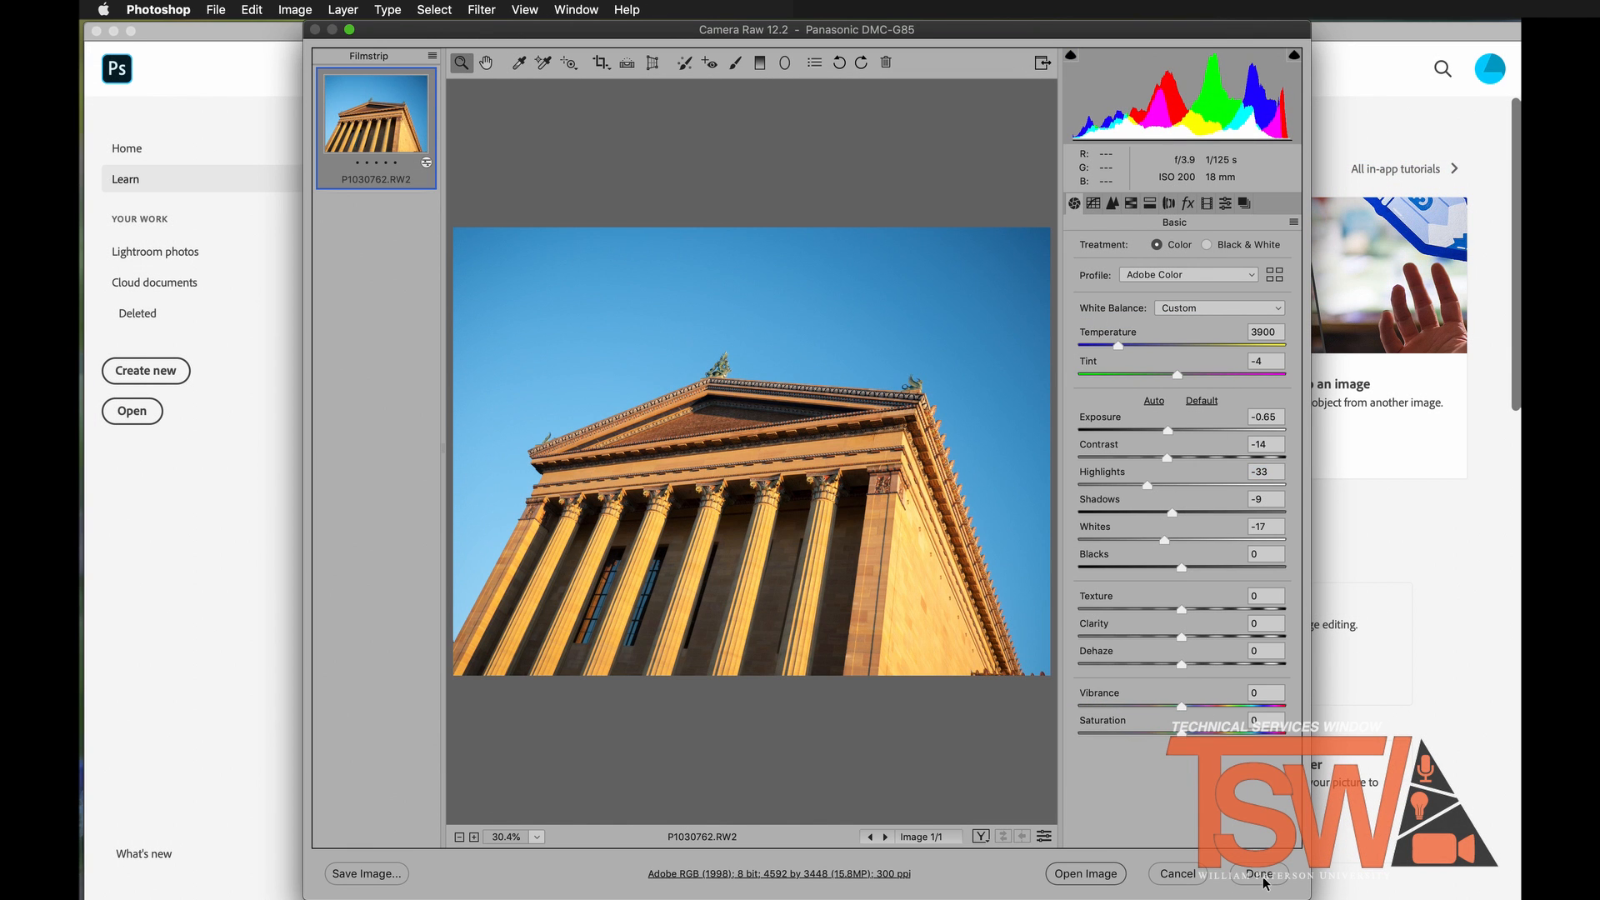
{"action": "left_click", "coordinate": [1091, 875]}
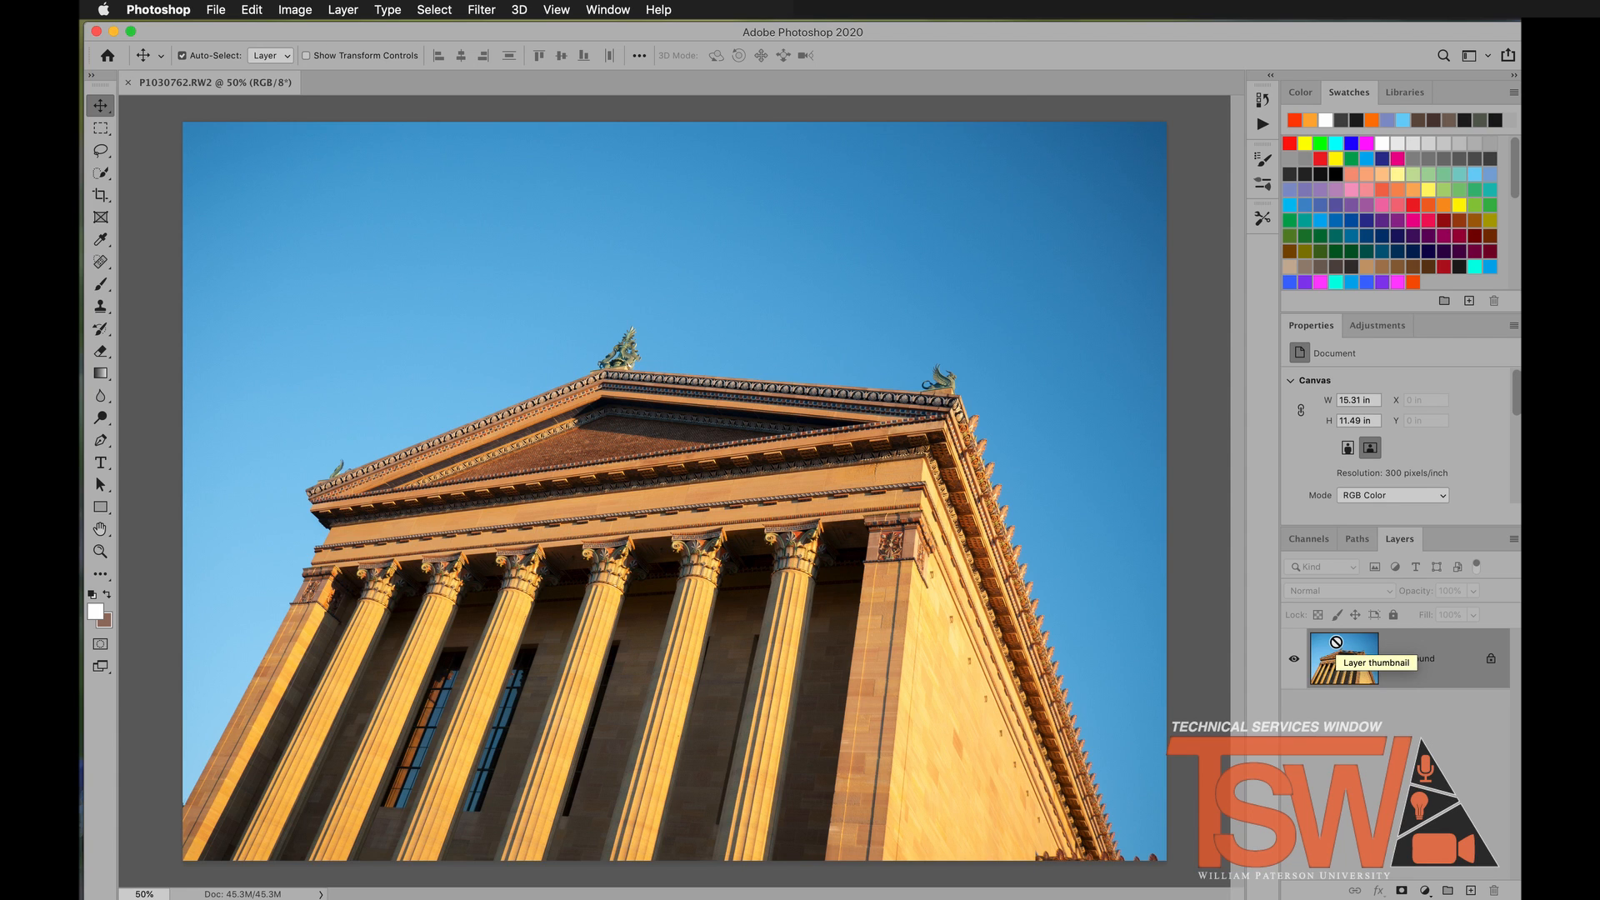
Duplicate the Background layer and make the copy, Layer 1, the active layer.
{"action": "key", "text": "super+j"}
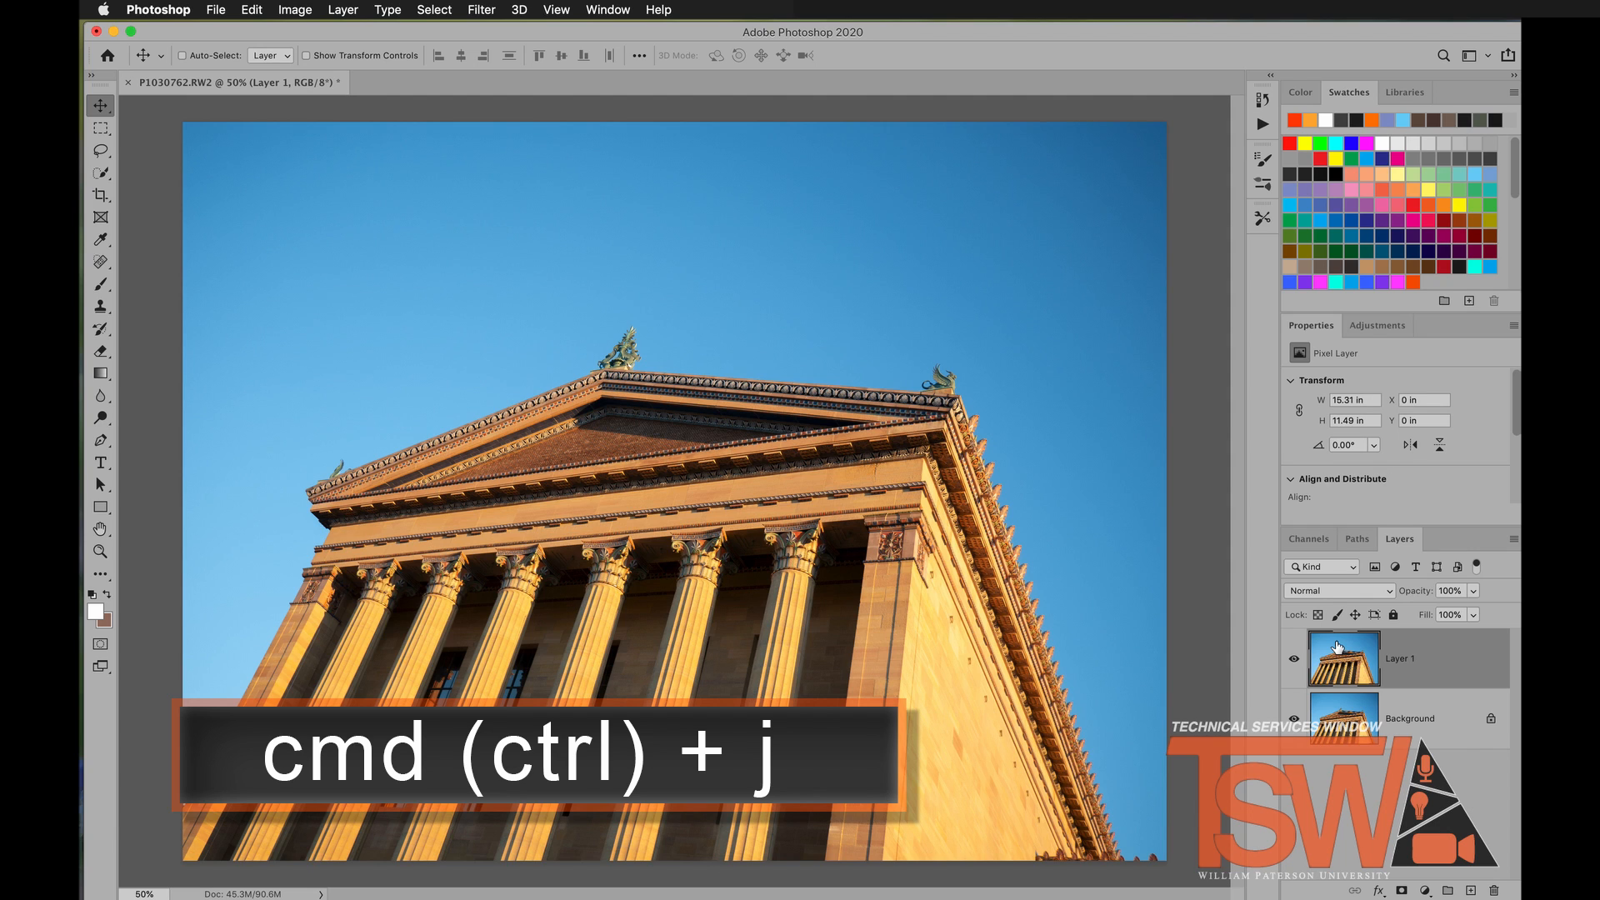
{"action": "left_click", "coordinate": [1356, 723]}
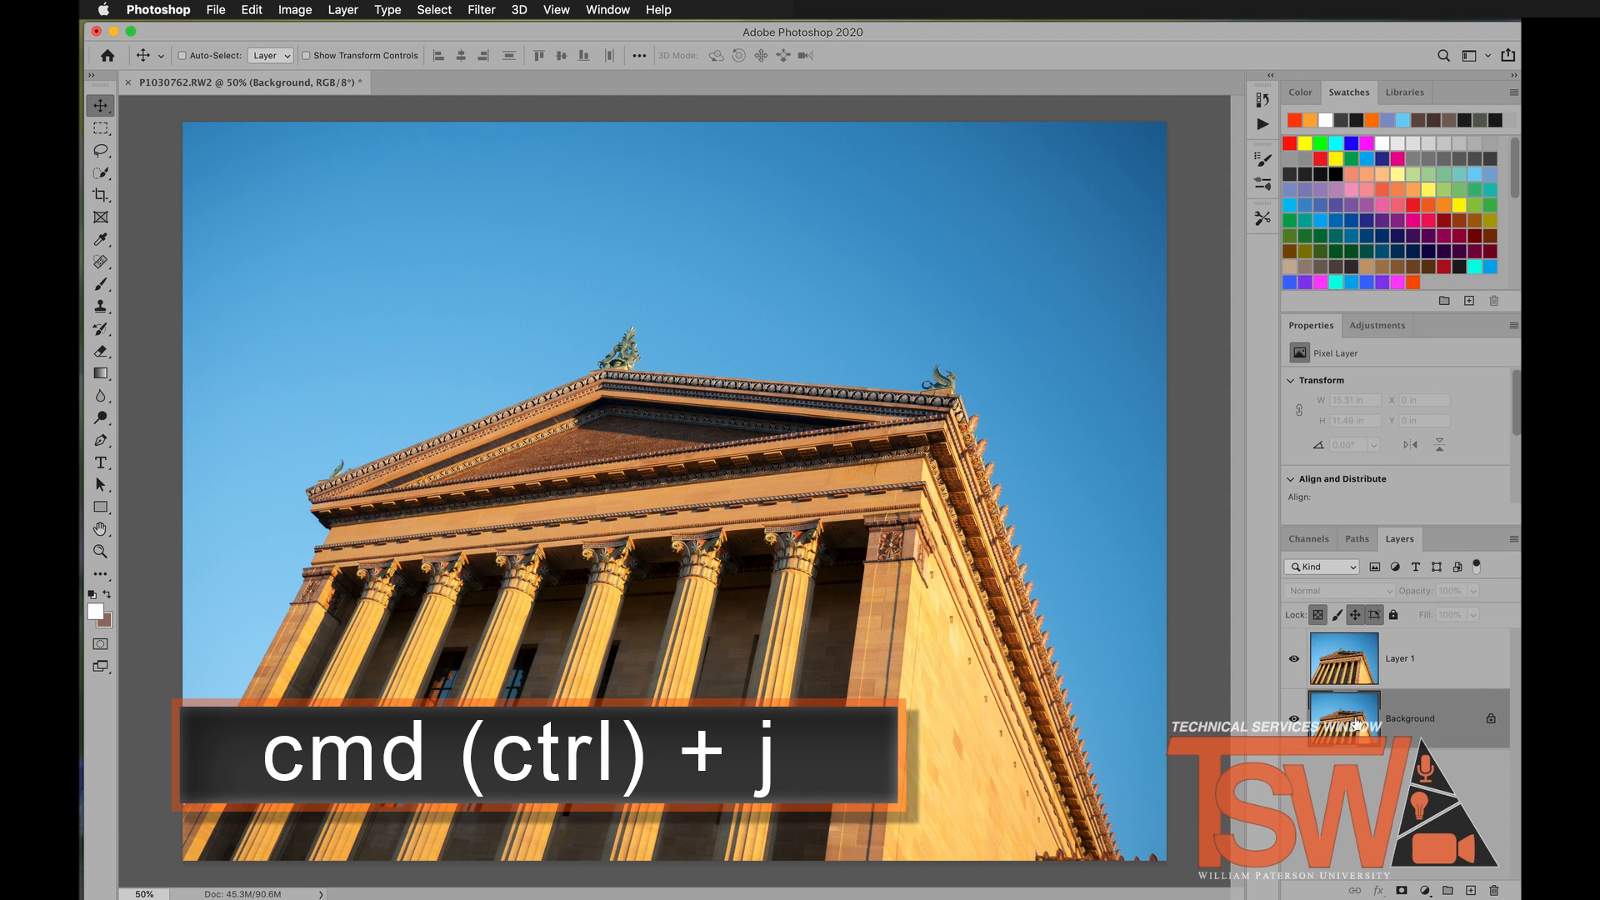
{"action": "left_click", "coordinate": [1350, 674]}
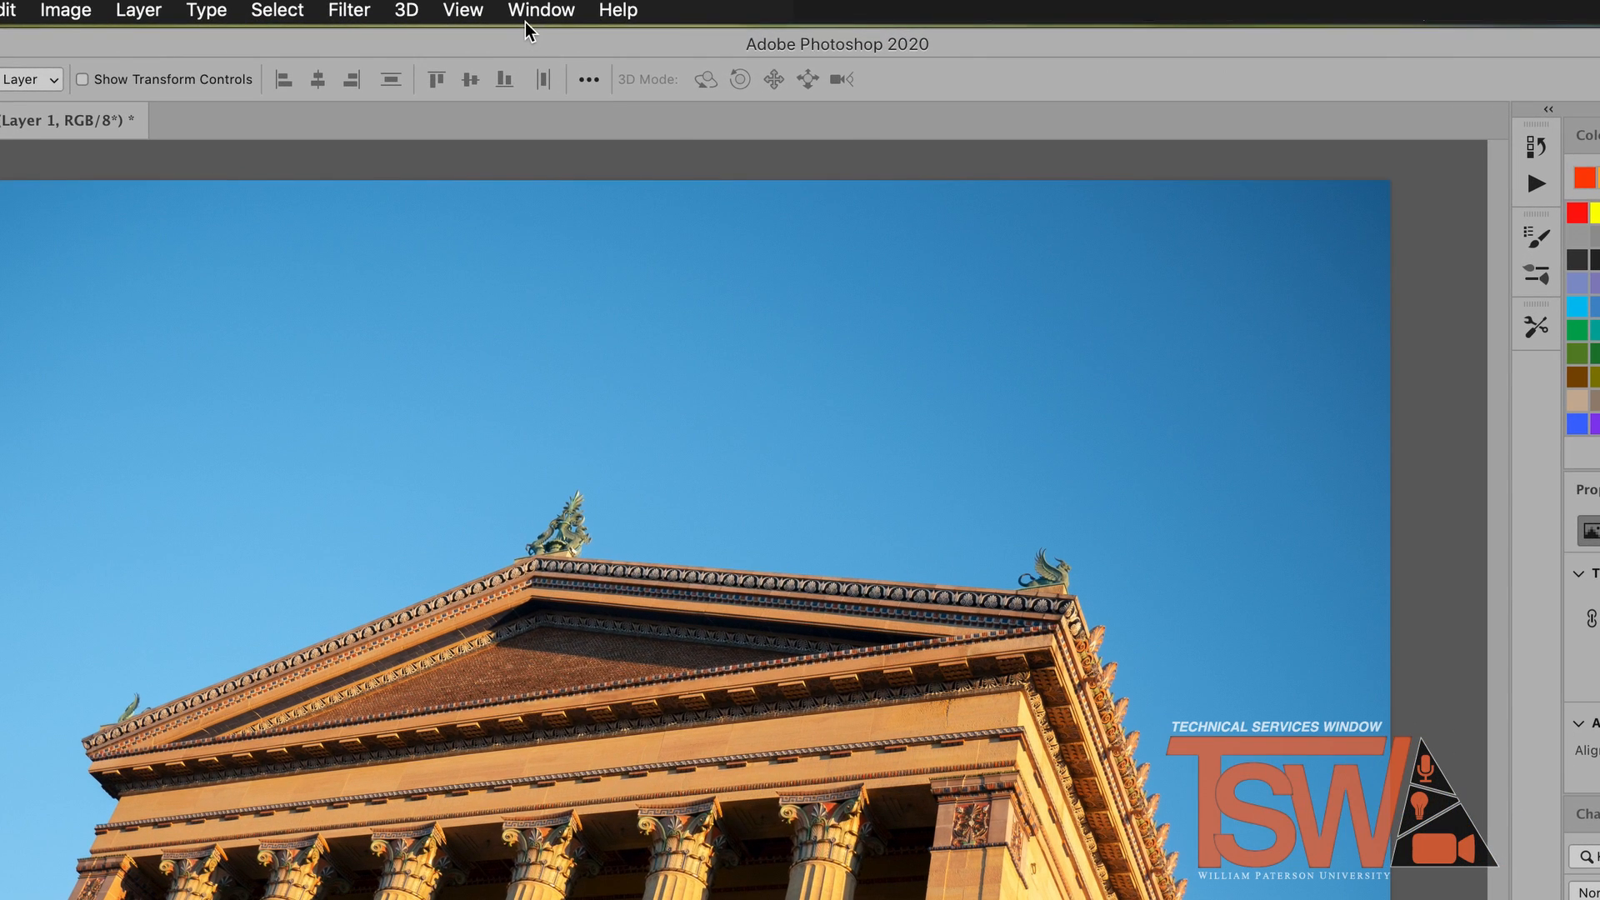
Switch the workspace from Essentials to Photography.
{"action": "left_click", "coordinate": [532, 10]}
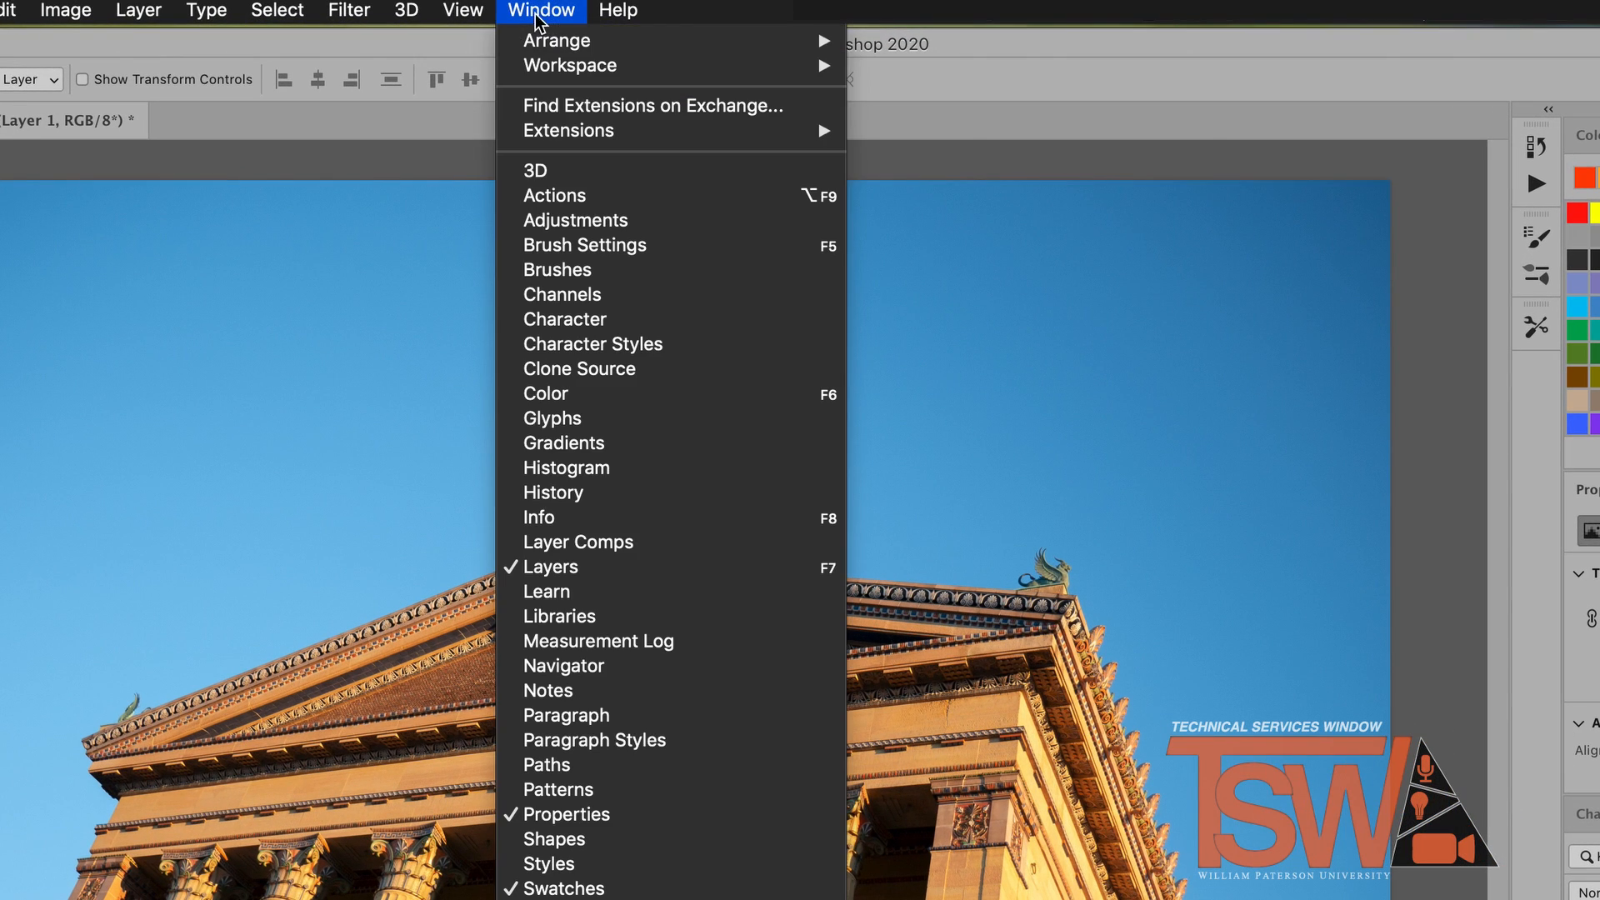
{"action": "mouse_move", "coordinate": [750, 65]}
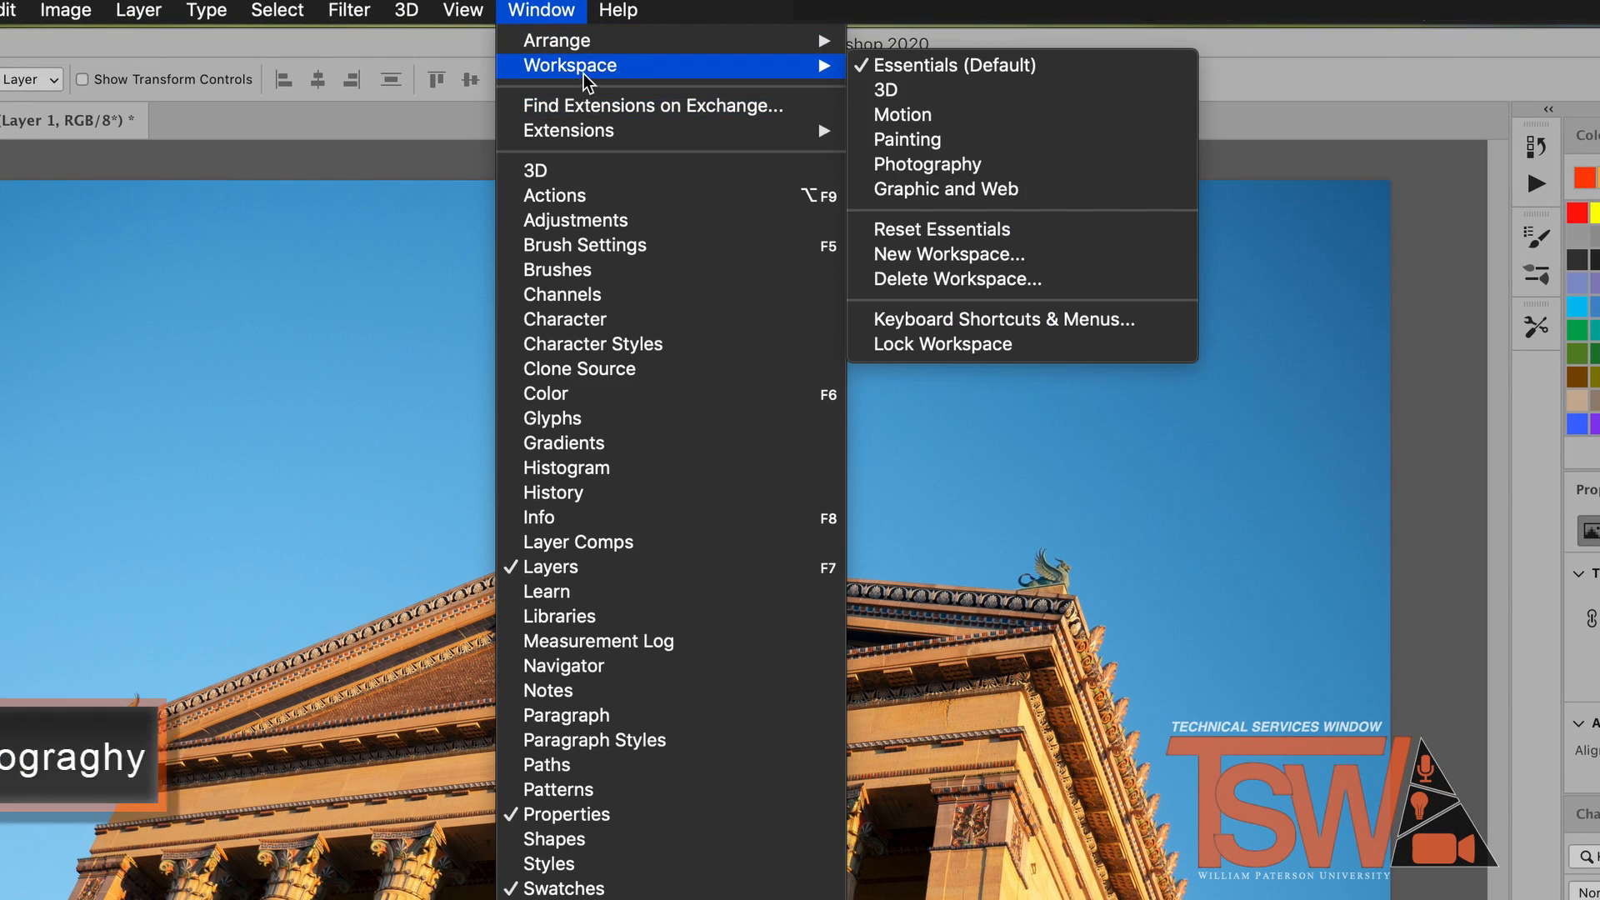
{"action": "left_click", "coordinate": [933, 164]}
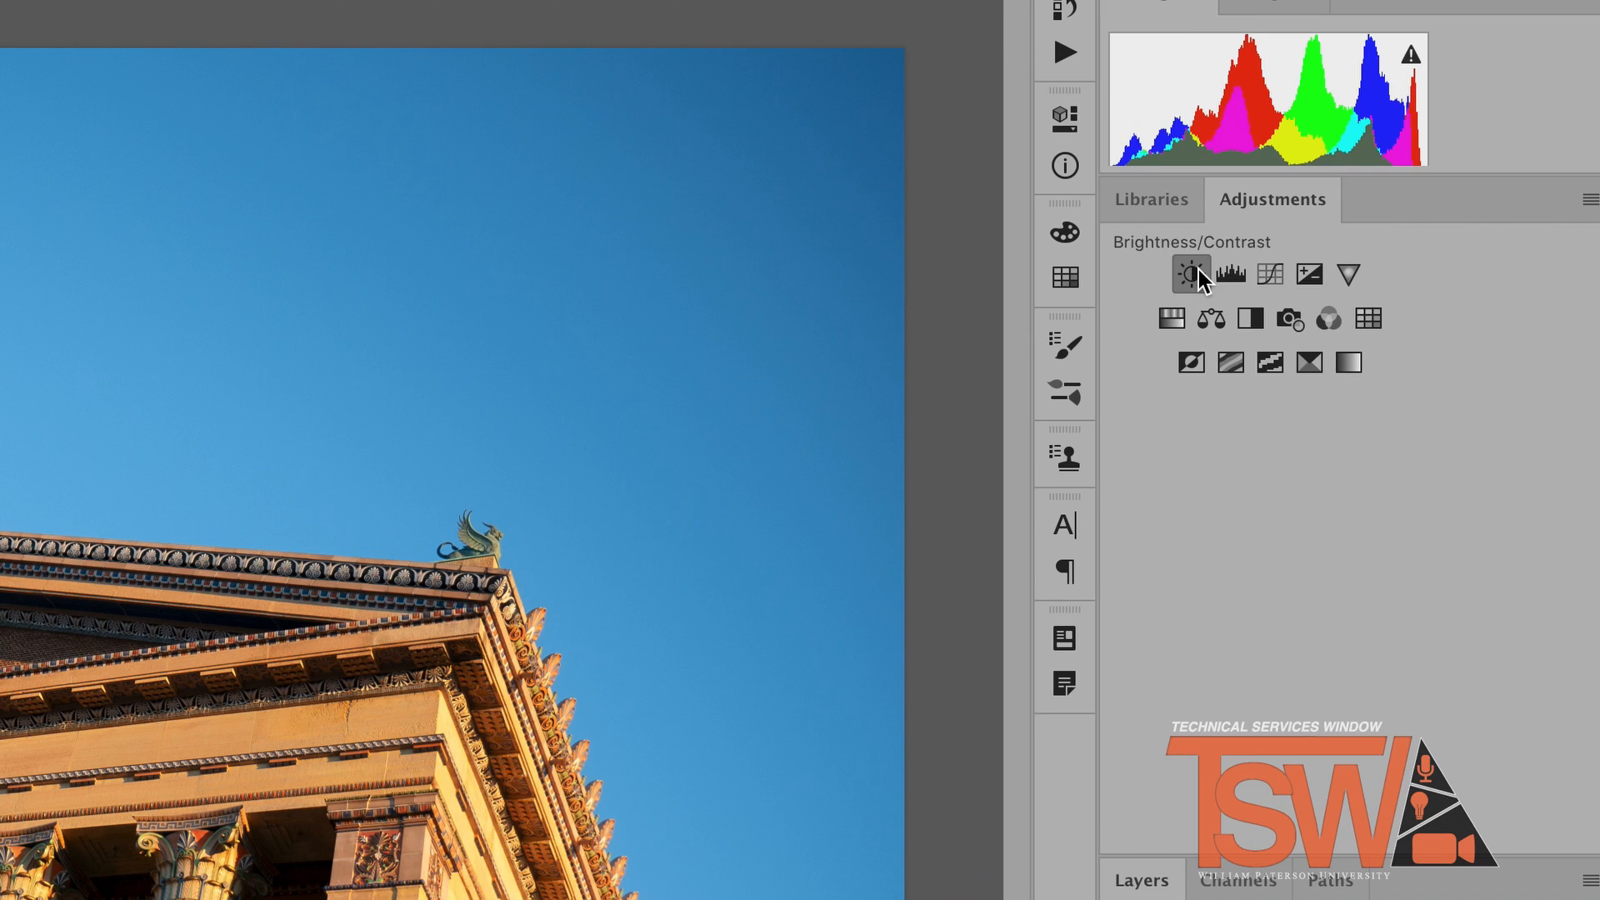
Add a Brightness/Contrast adjustment layer and adjust its brightness and contrast.
{"action": "left_click", "coordinate": [1191, 273]}
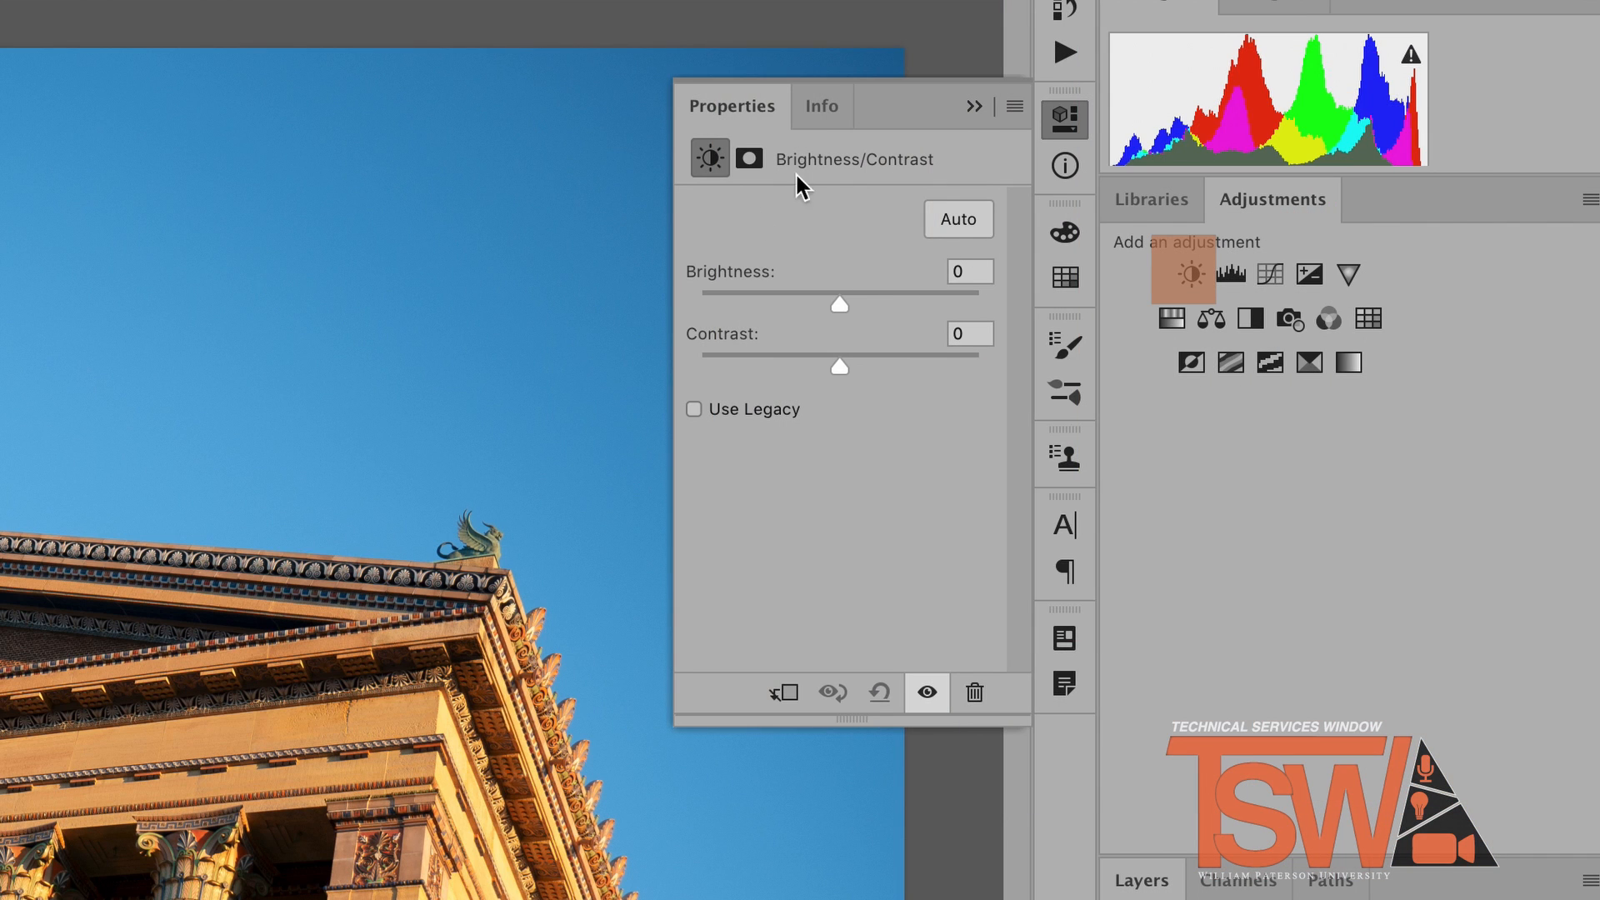
{"action": "left_click_drag", "start_coordinate": [840, 303], "coordinate": [807, 370]}
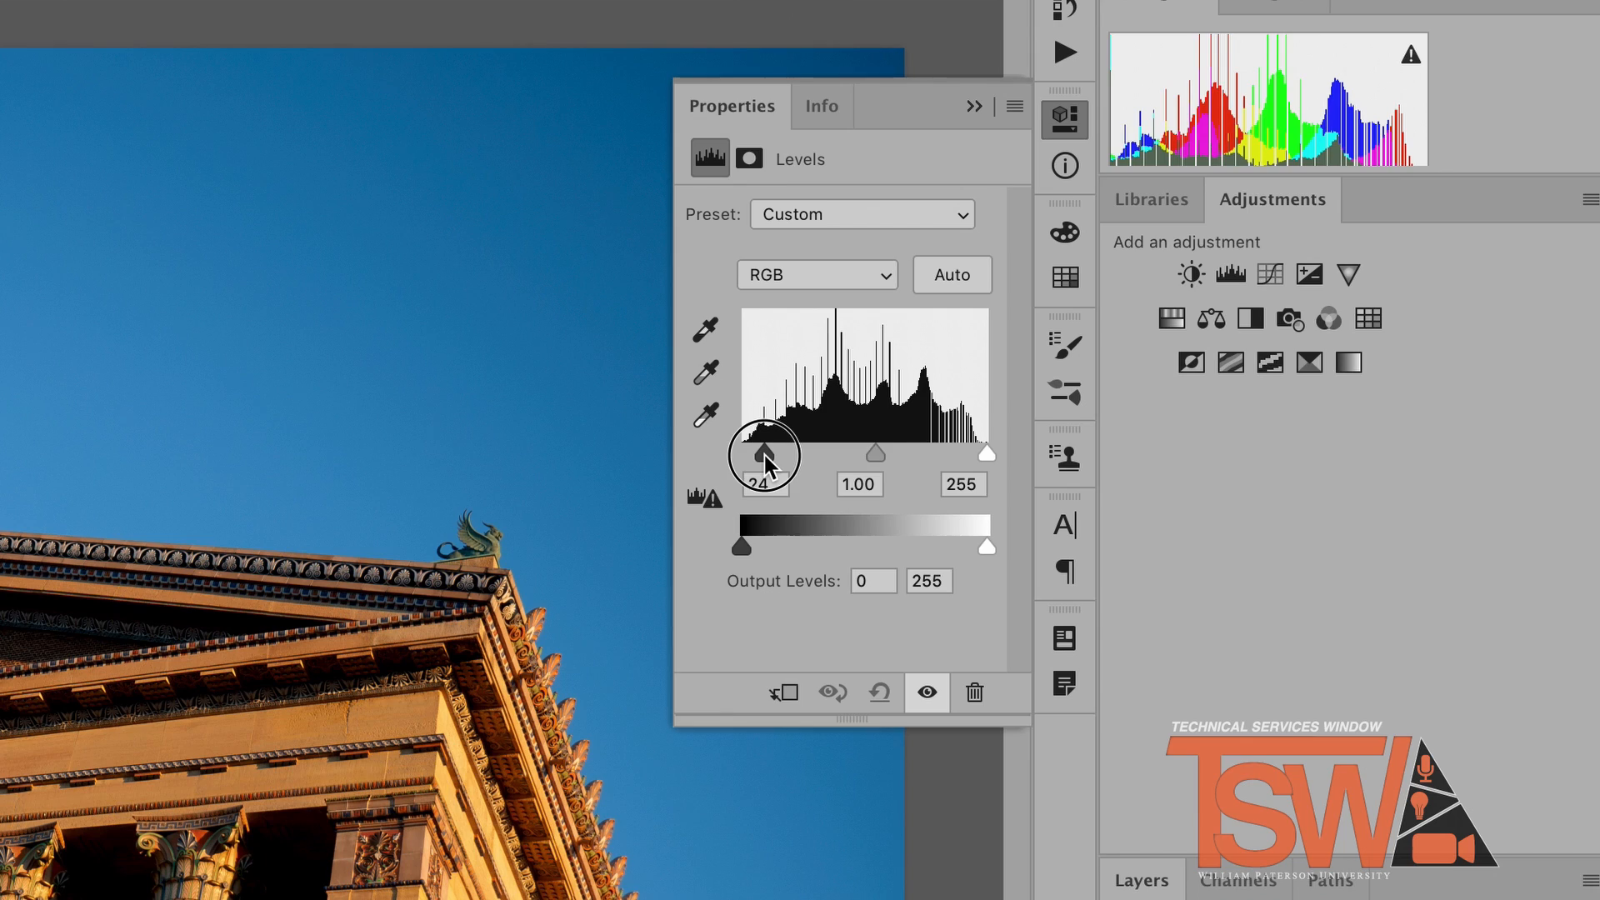
Set the Levels adjustment's black input to 7 and white input to 247, and shift its midtone point.
{"action": "left_click_drag", "start_coordinate": [761, 454], "coordinate": [753, 455]}
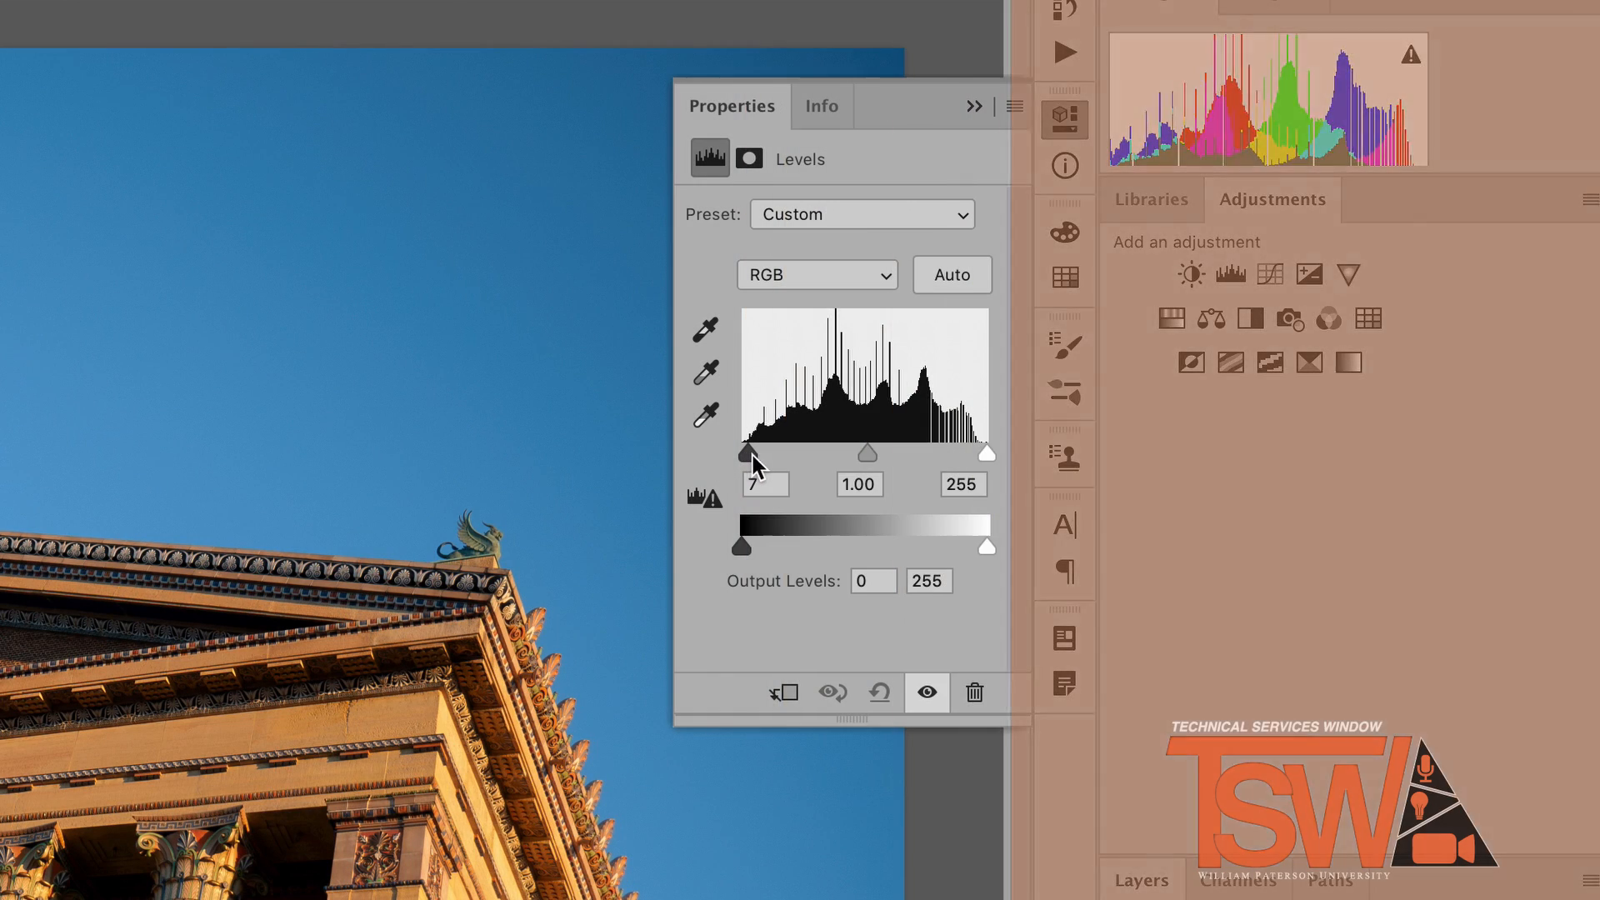
{"action": "mouse_move", "coordinate": [987, 453]}
{"action": "left_mouse_down"}
{"action": "mouse_move", "coordinate": [963, 454]}
{"action": "mouse_move", "coordinate": [979, 455]}
{"action": "left_mouse_up"}
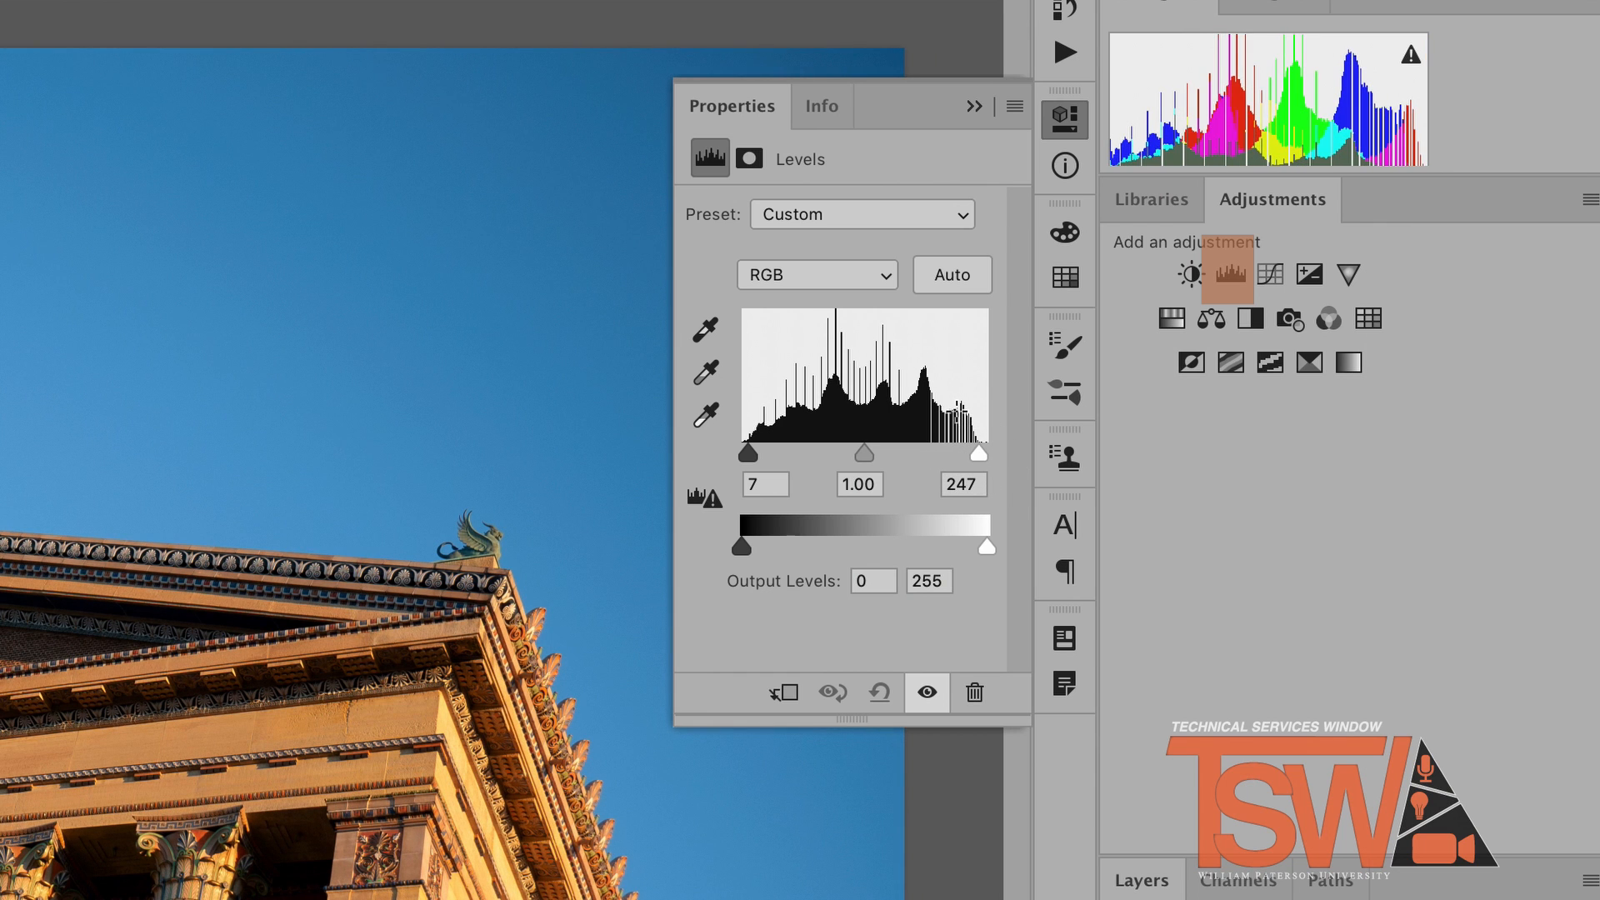
{"action": "mouse_move", "coordinate": [865, 455]}
{"action": "left_mouse_down"}
{"action": "mouse_move", "coordinate": [887, 457]}
{"action": "mouse_move", "coordinate": [837, 453]}
{"action": "left_mouse_up"}
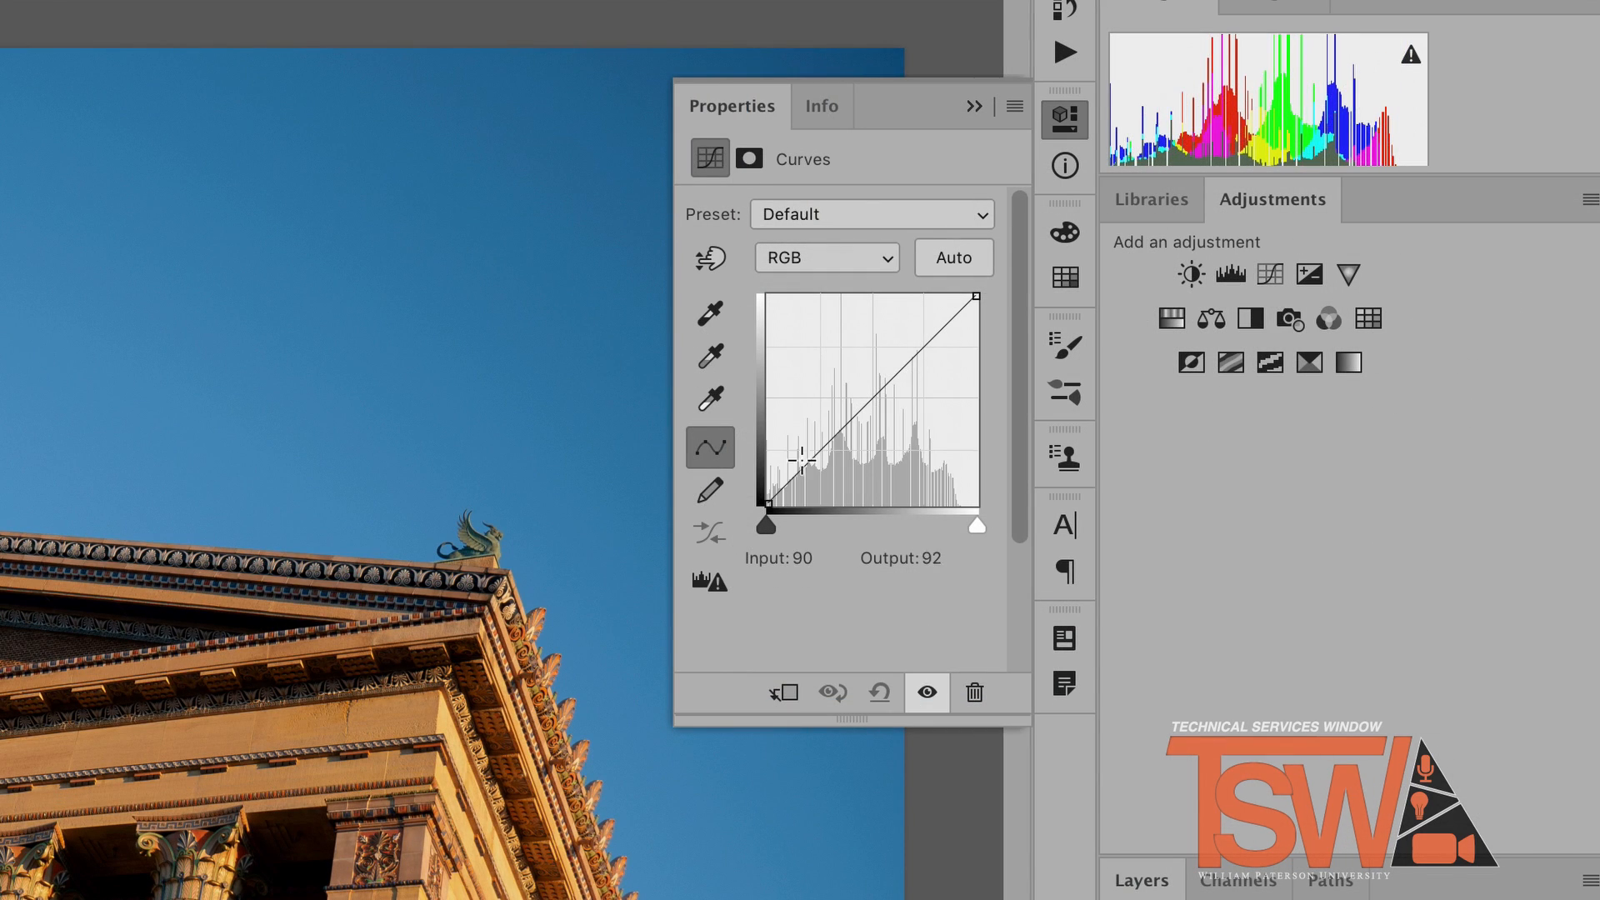
Bend the RGB curve into an S with a point at input 108, output 129, and adjust the Exposure adjustment's exposure and offset.
{"action": "left_click_drag", "start_coordinate": [799, 472], "coordinate": [856, 399]}
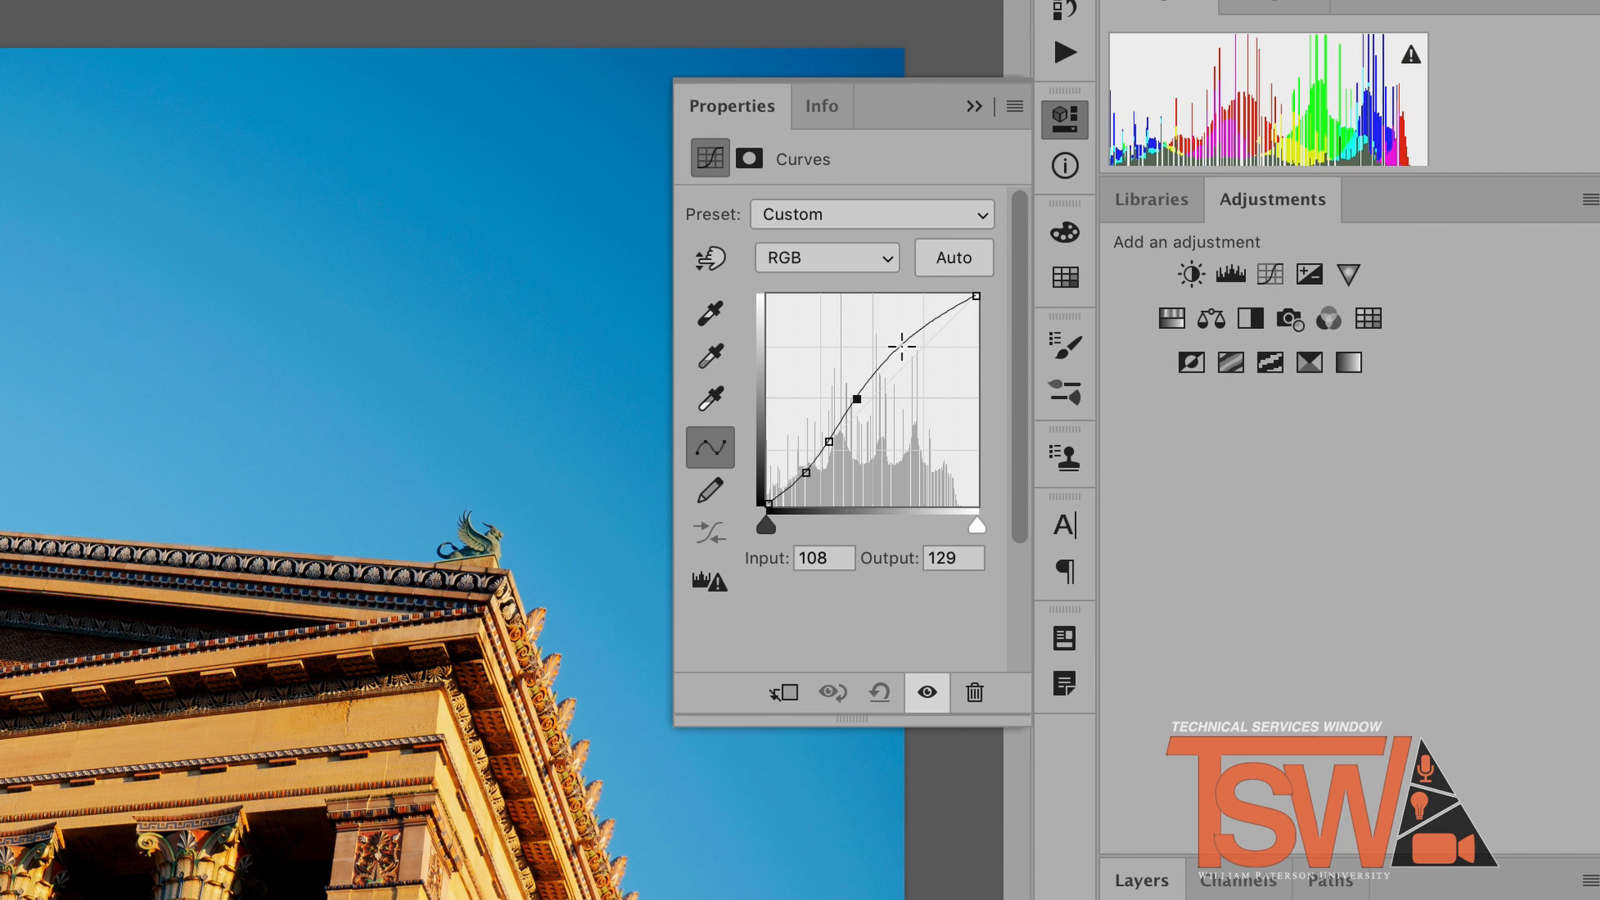
{"action": "left_click_drag", "start_coordinate": [902, 345], "coordinate": [896, 341]}
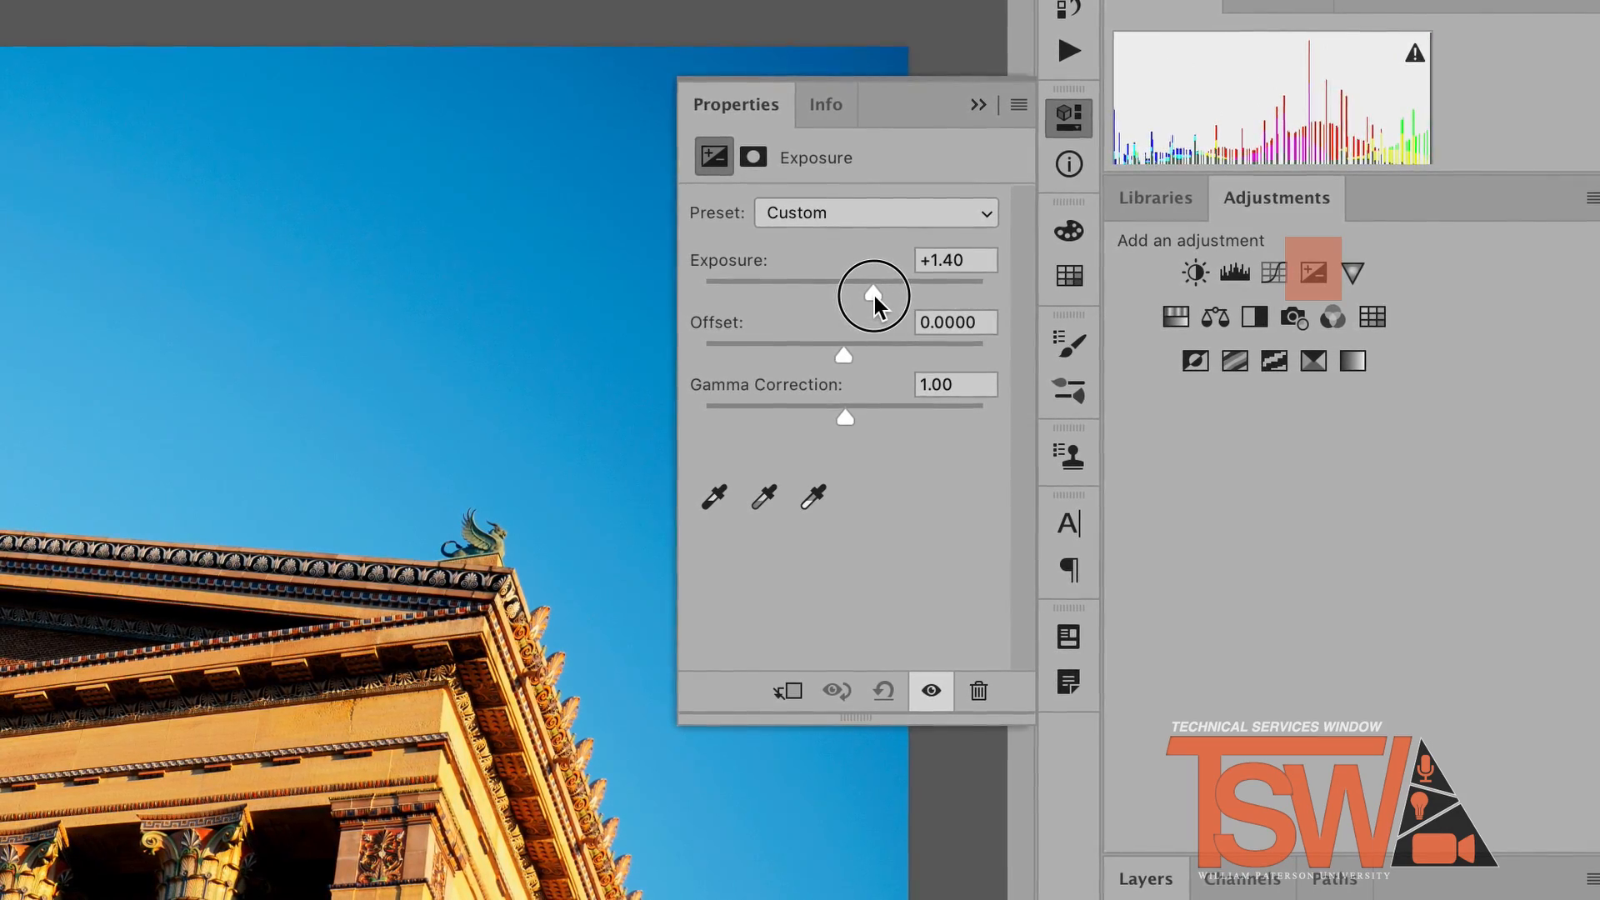
{"action": "left_click_drag", "start_coordinate": [872, 292], "coordinate": [885, 352]}
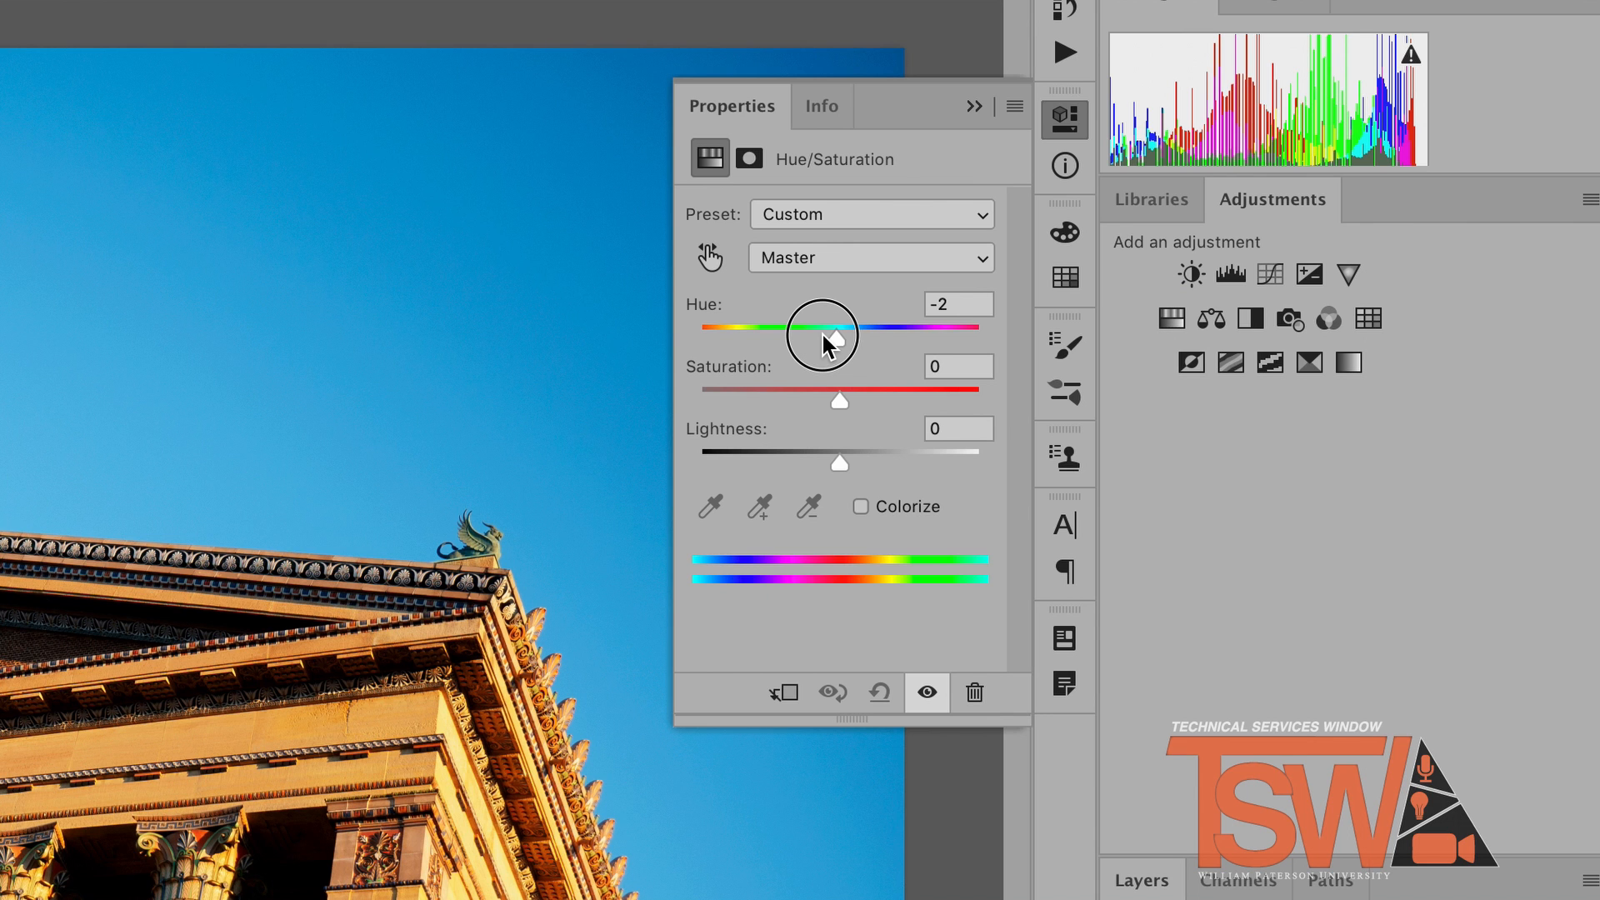
Try Hue +20, Saturation +3 and Lightness -37 in the Hue/Saturation adjustment, and readjust the hue from a small shift.
{"action": "left_click_drag", "start_coordinate": [824, 342], "coordinate": [869, 332]}
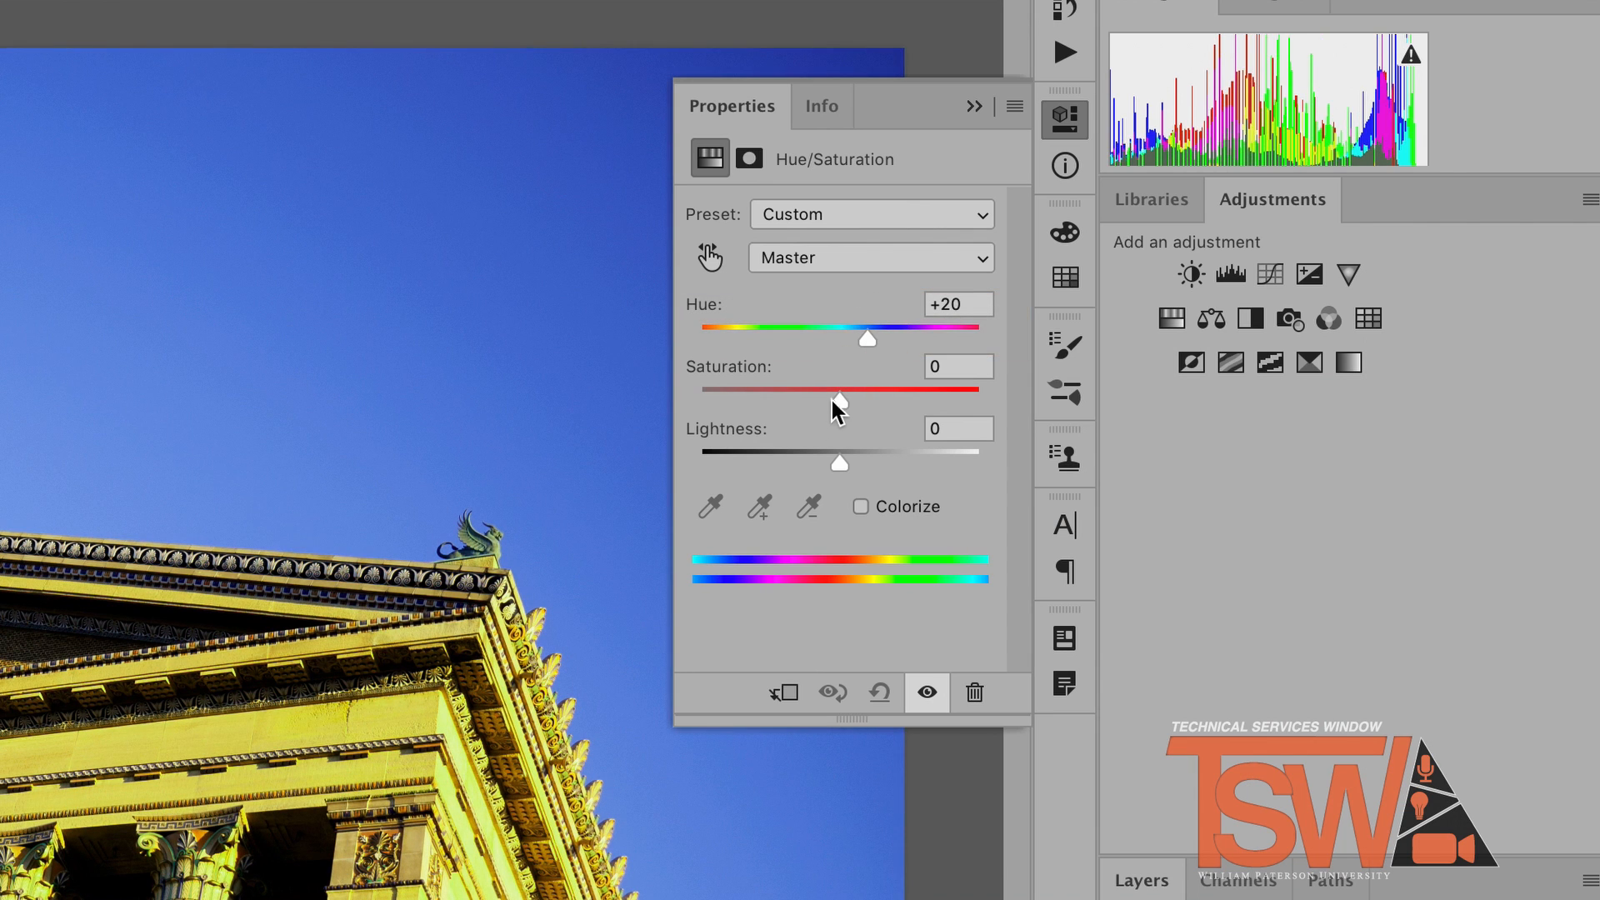
{"action": "mouse_move", "coordinate": [836, 402]}
{"action": "left_mouse_down"}
{"action": "mouse_move", "coordinate": [868, 403]}
{"action": "mouse_move", "coordinate": [693, 387]}
{"action": "mouse_move", "coordinate": [844, 400]}
{"action": "left_mouse_up"}
{"action": "mouse_move", "coordinate": [861, 460]}
{"action": "left_mouse_down"}
{"action": "mouse_move", "coordinate": [940, 458]}
{"action": "mouse_move", "coordinate": [767, 463]}
{"action": "mouse_move", "coordinate": [870, 455]}
{"action": "left_mouse_up"}
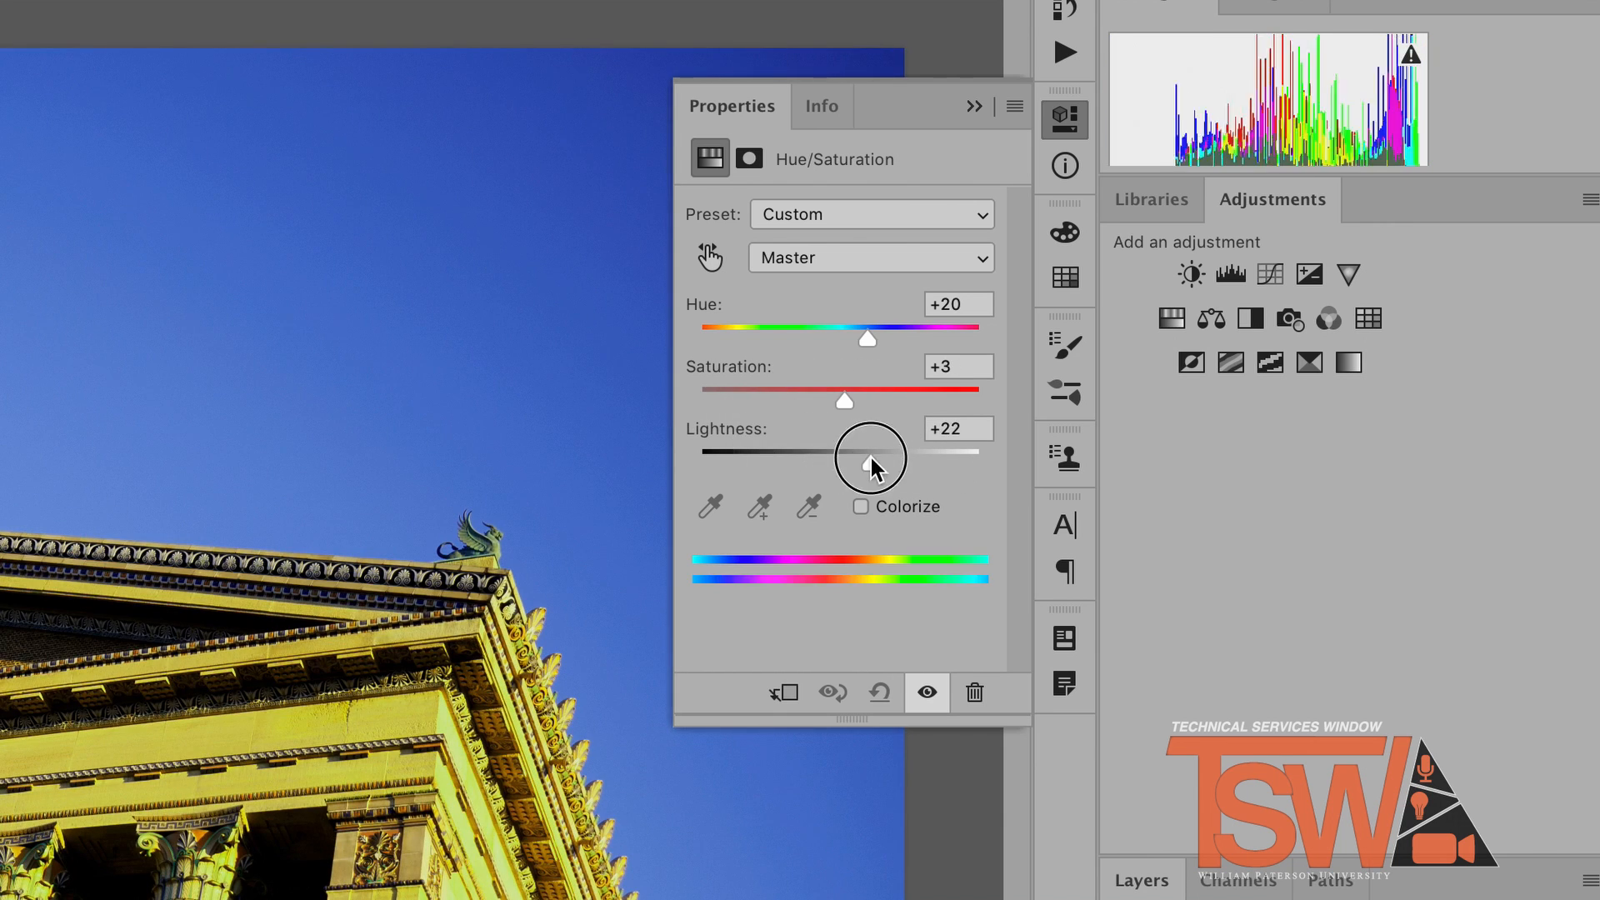
{"action": "left_click", "coordinate": [788, 452]}
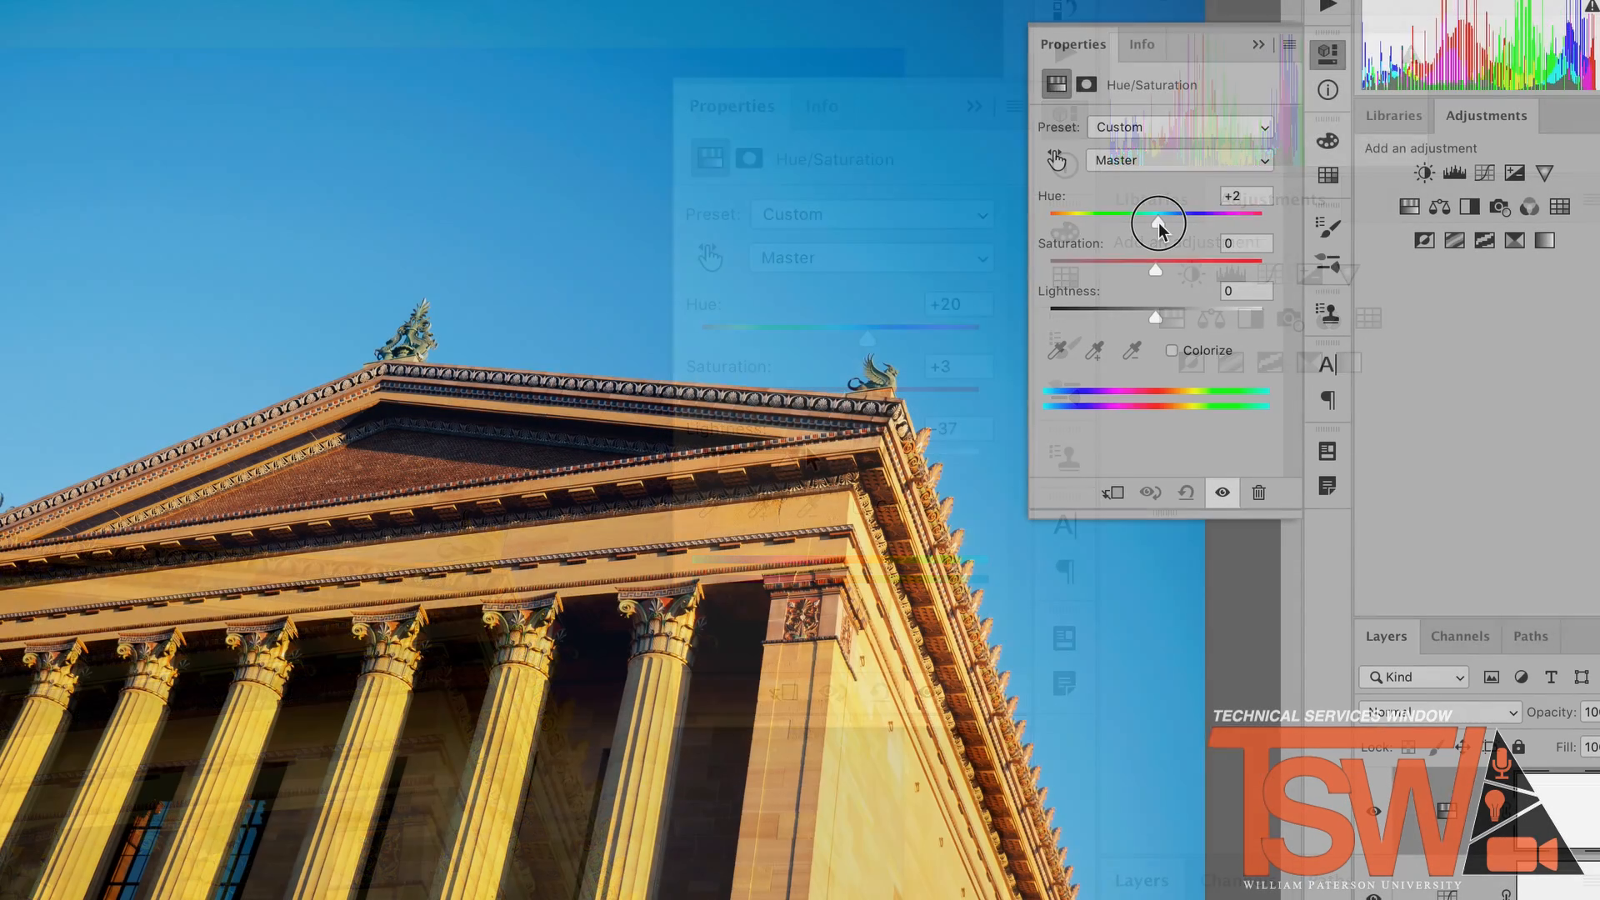
{"action": "left_click_drag", "start_coordinate": [1161, 227], "coordinate": [1141, 272]}
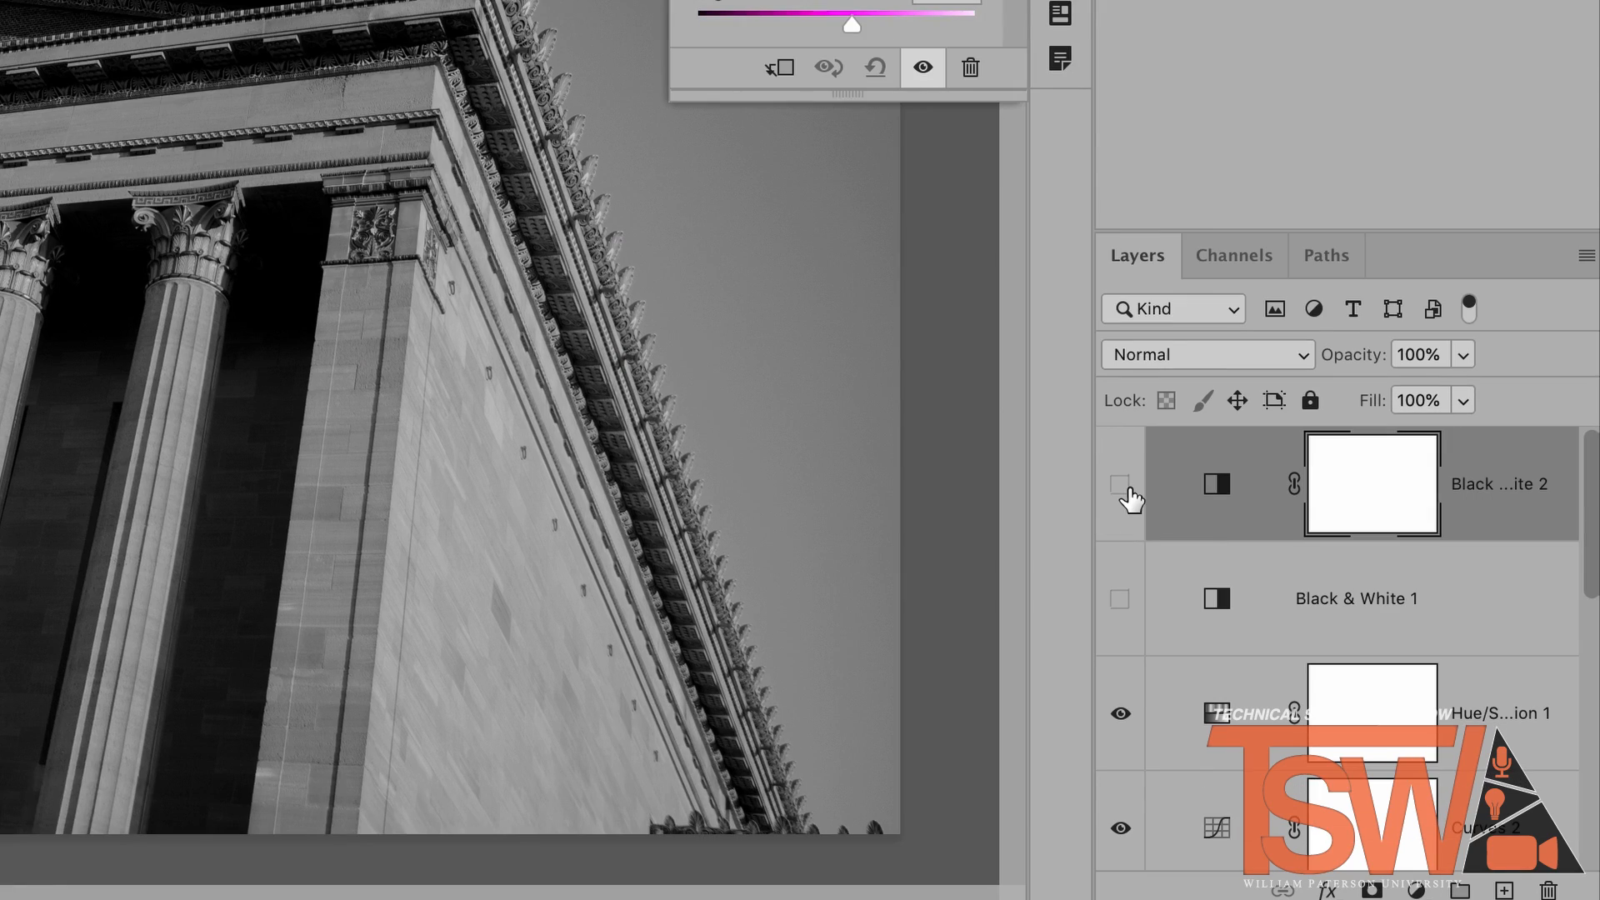
Toggle the visibility of the upper Black & White adjustment layer to compare the photo with and without it.
{"action": "left_click", "coordinate": [1121, 485]}
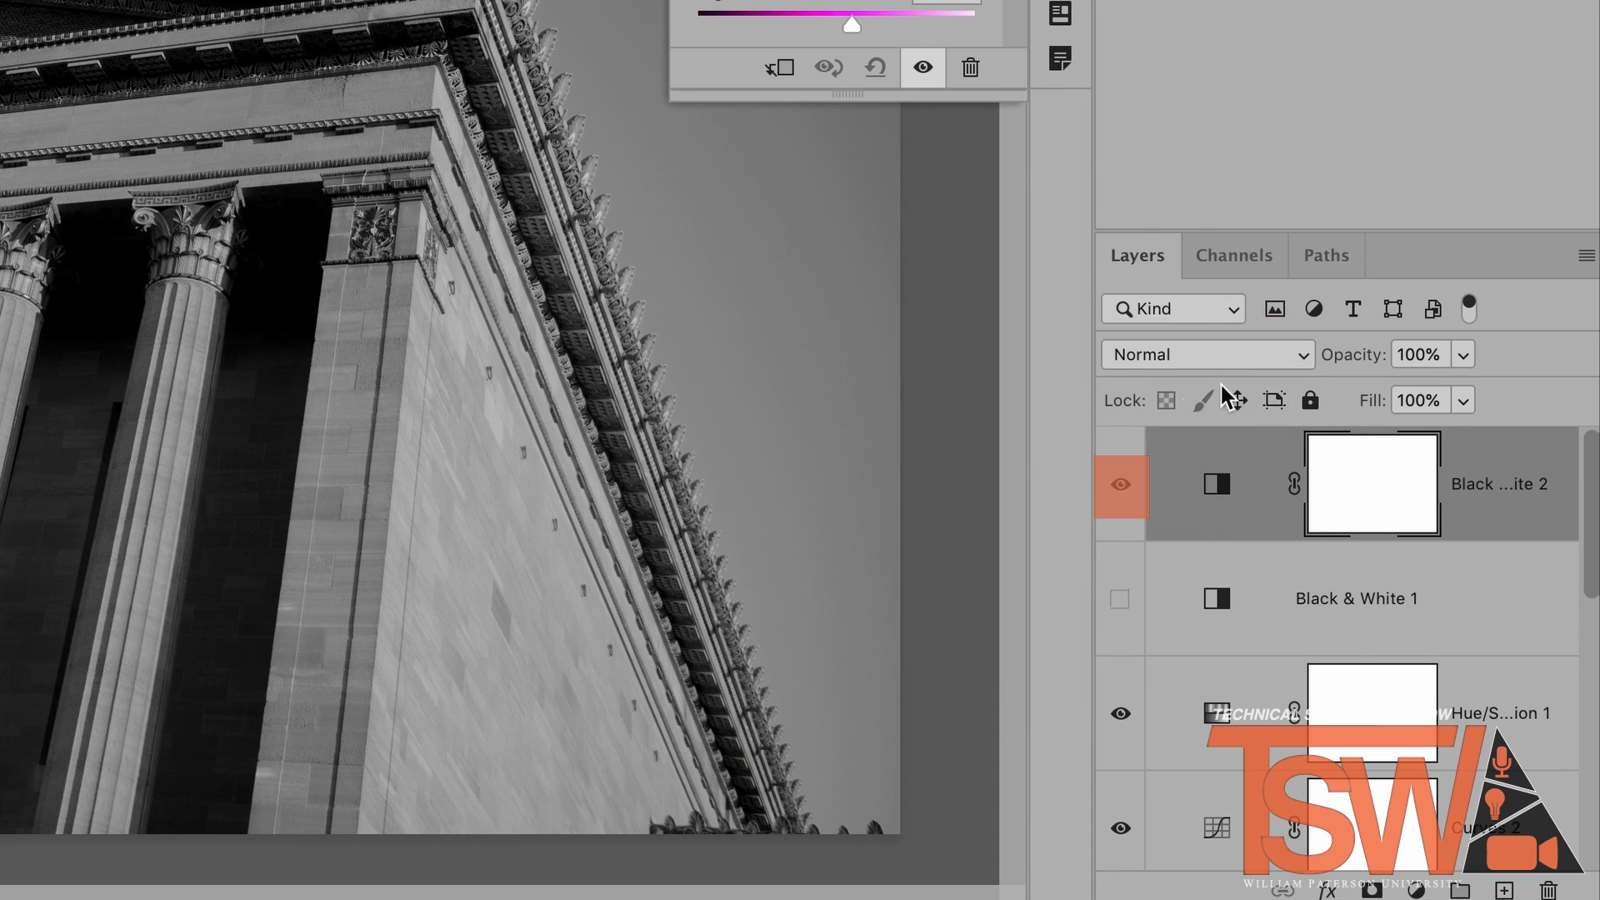
{"action": "left_click", "coordinate": [1121, 486]}
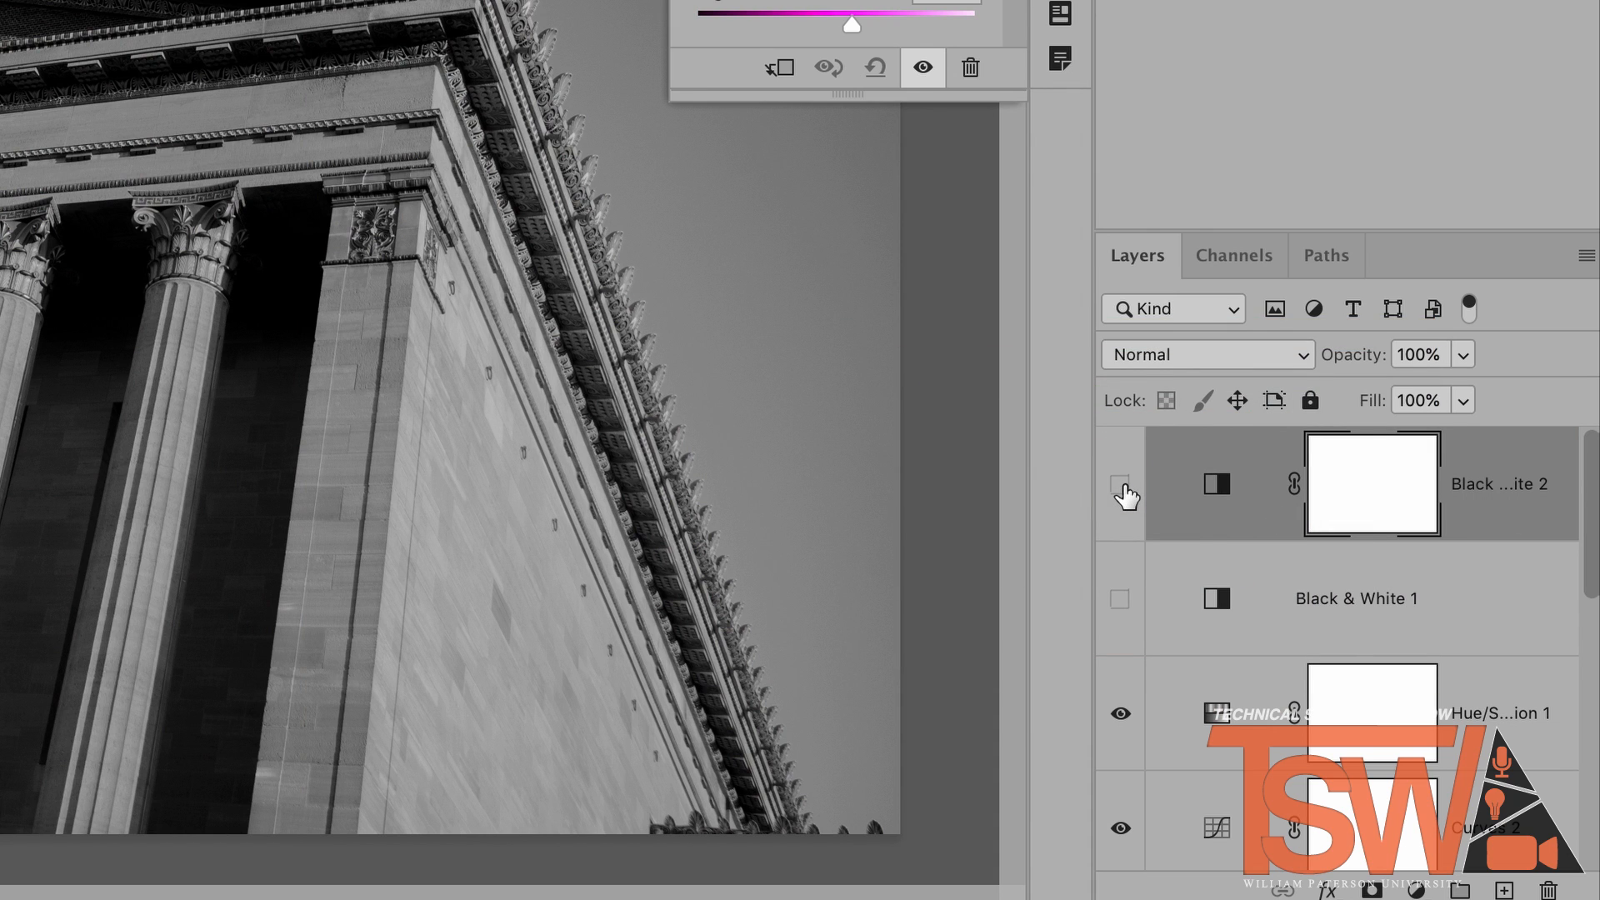
{"action": "left_click", "coordinate": [1121, 491]}
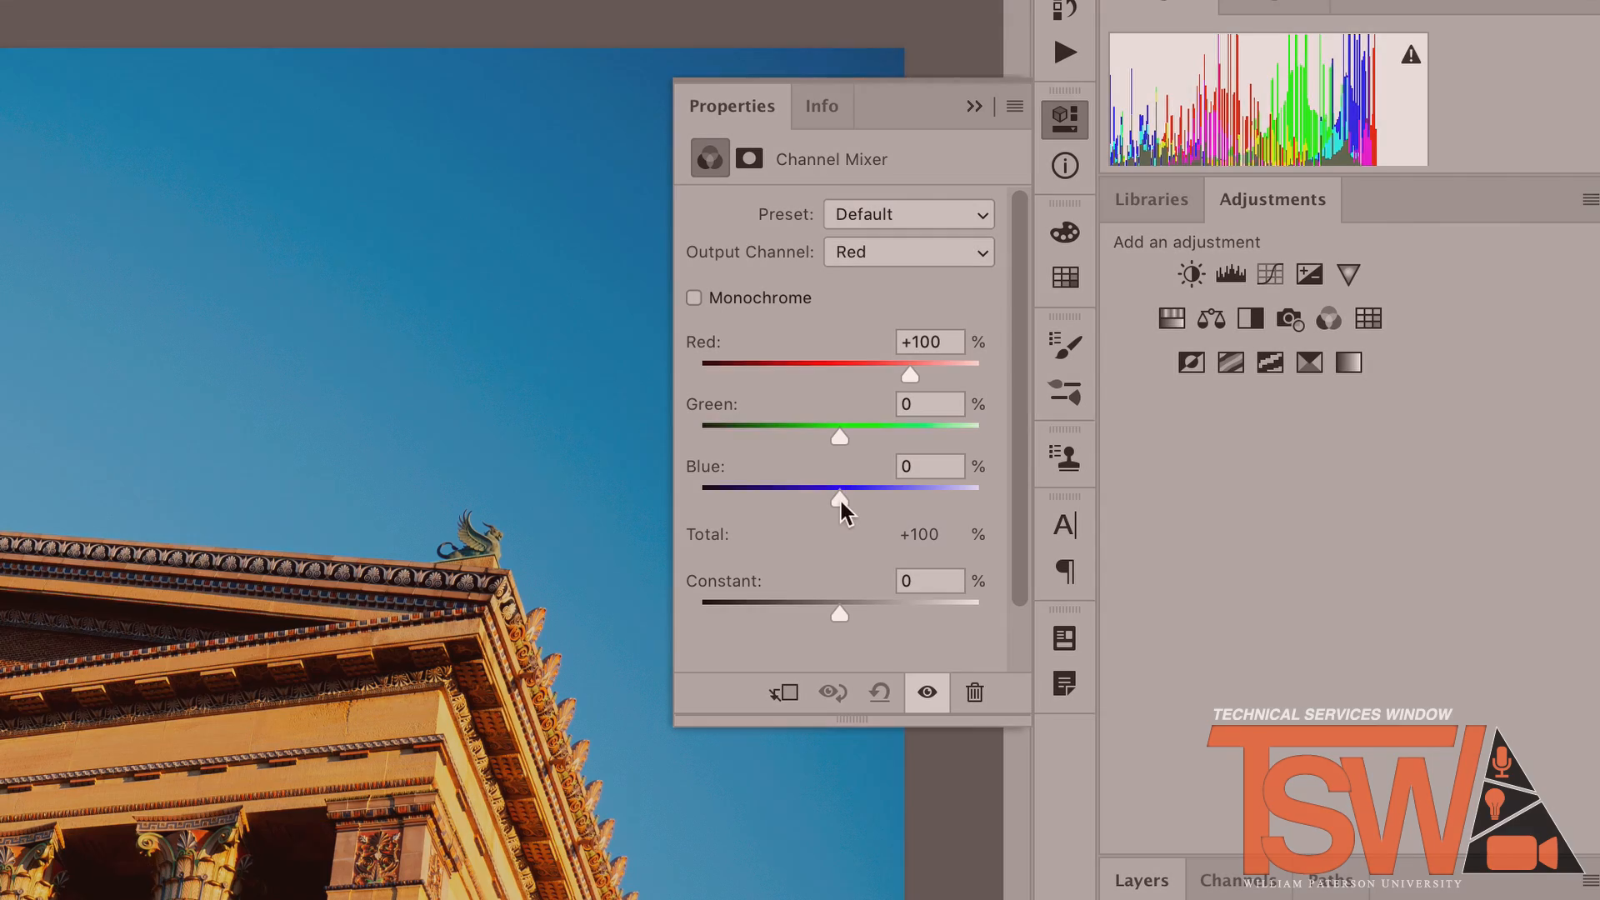
Set Blue to +16% for the Channel Mixer's Red output channel and adjust its Green amount.
{"action": "mouse_move", "coordinate": [840, 499]}
{"action": "left_mouse_down"}
{"action": "mouse_move", "coordinate": [794, 500]}
{"action": "mouse_move", "coordinate": [852, 507]}
{"action": "left_mouse_up"}
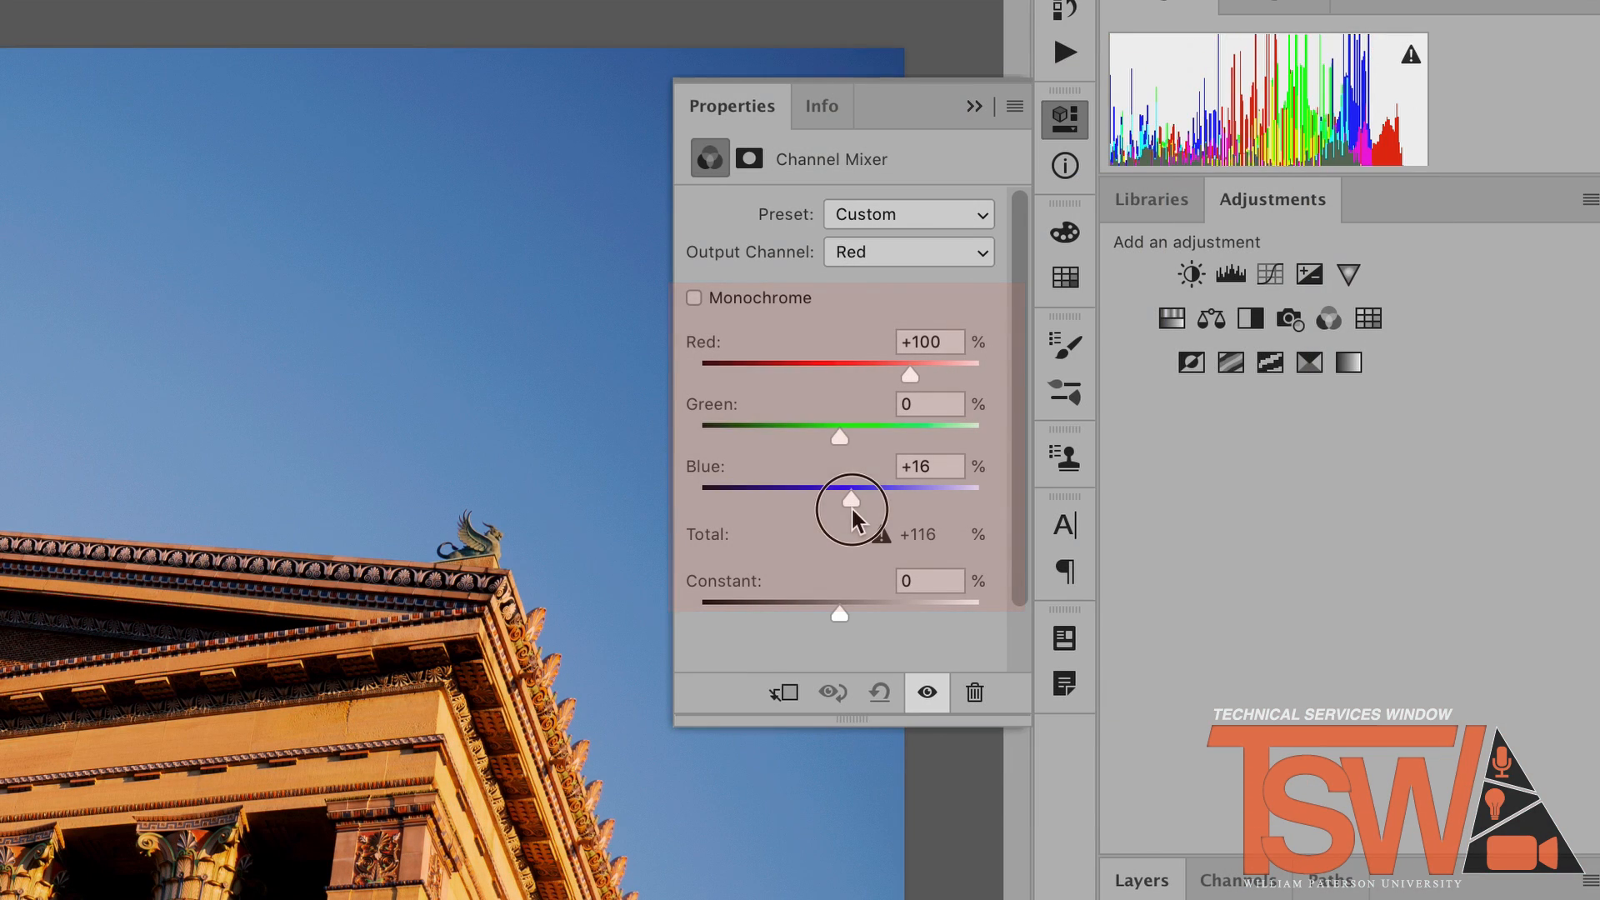
{"action": "mouse_move", "coordinate": [844, 443]}
{"action": "left_mouse_down"}
{"action": "mouse_move", "coordinate": [818, 441]}
{"action": "mouse_move", "coordinate": [842, 443]}
{"action": "left_mouse_up"}
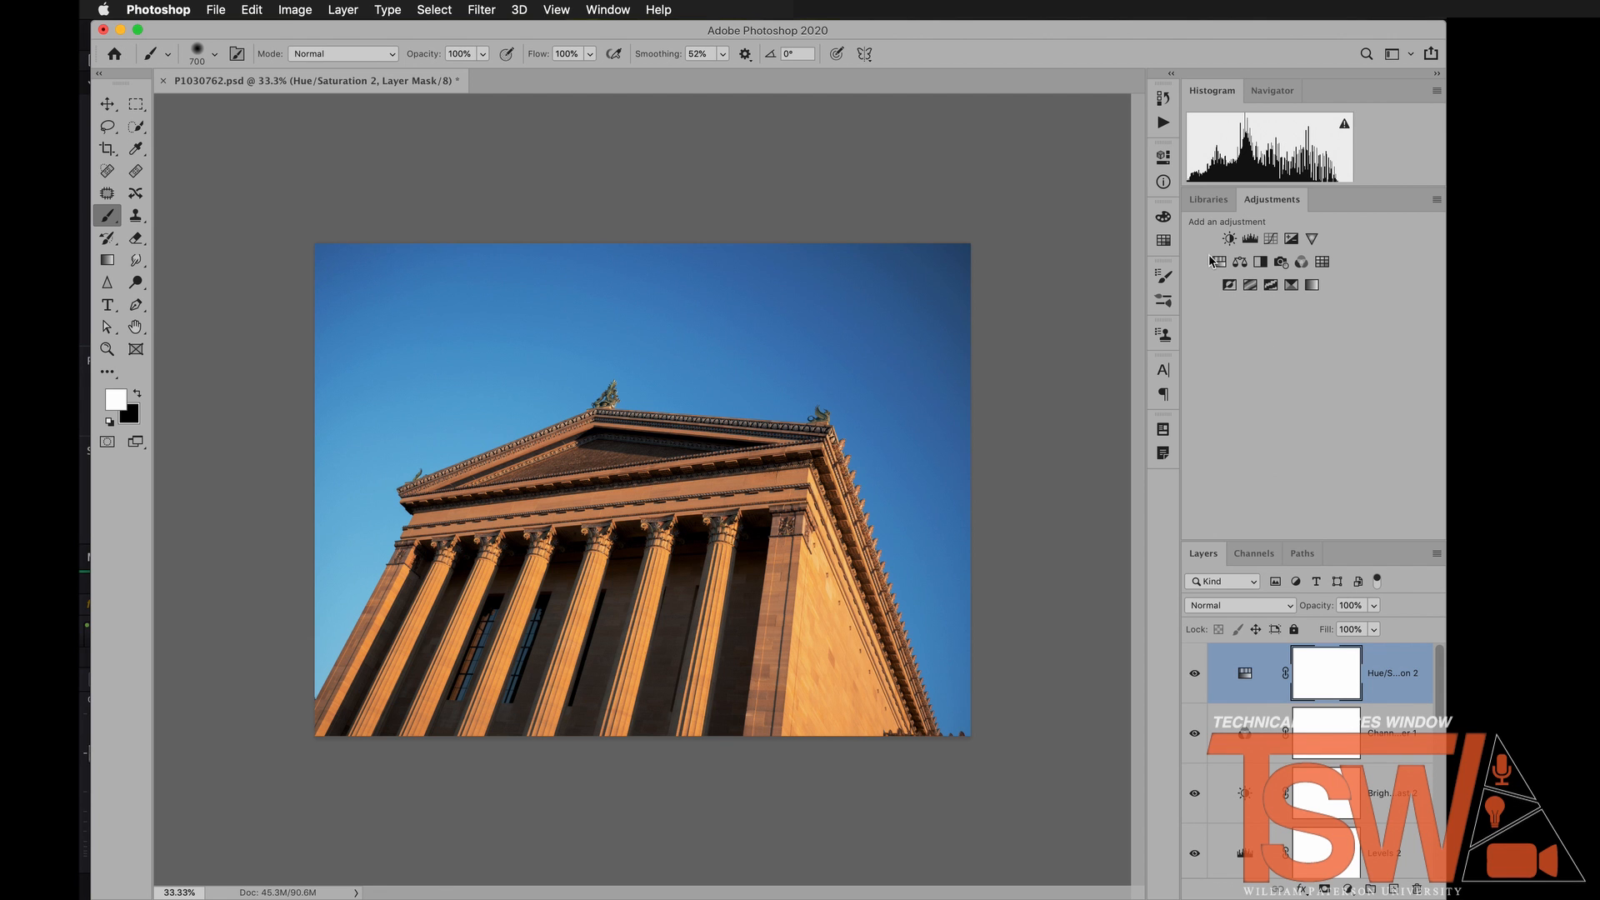
Add a Brightness/Contrast adjustment layer above Hue/Saturation 2 and set Brightness to -150.
{"action": "left_click", "coordinate": [1229, 240]}
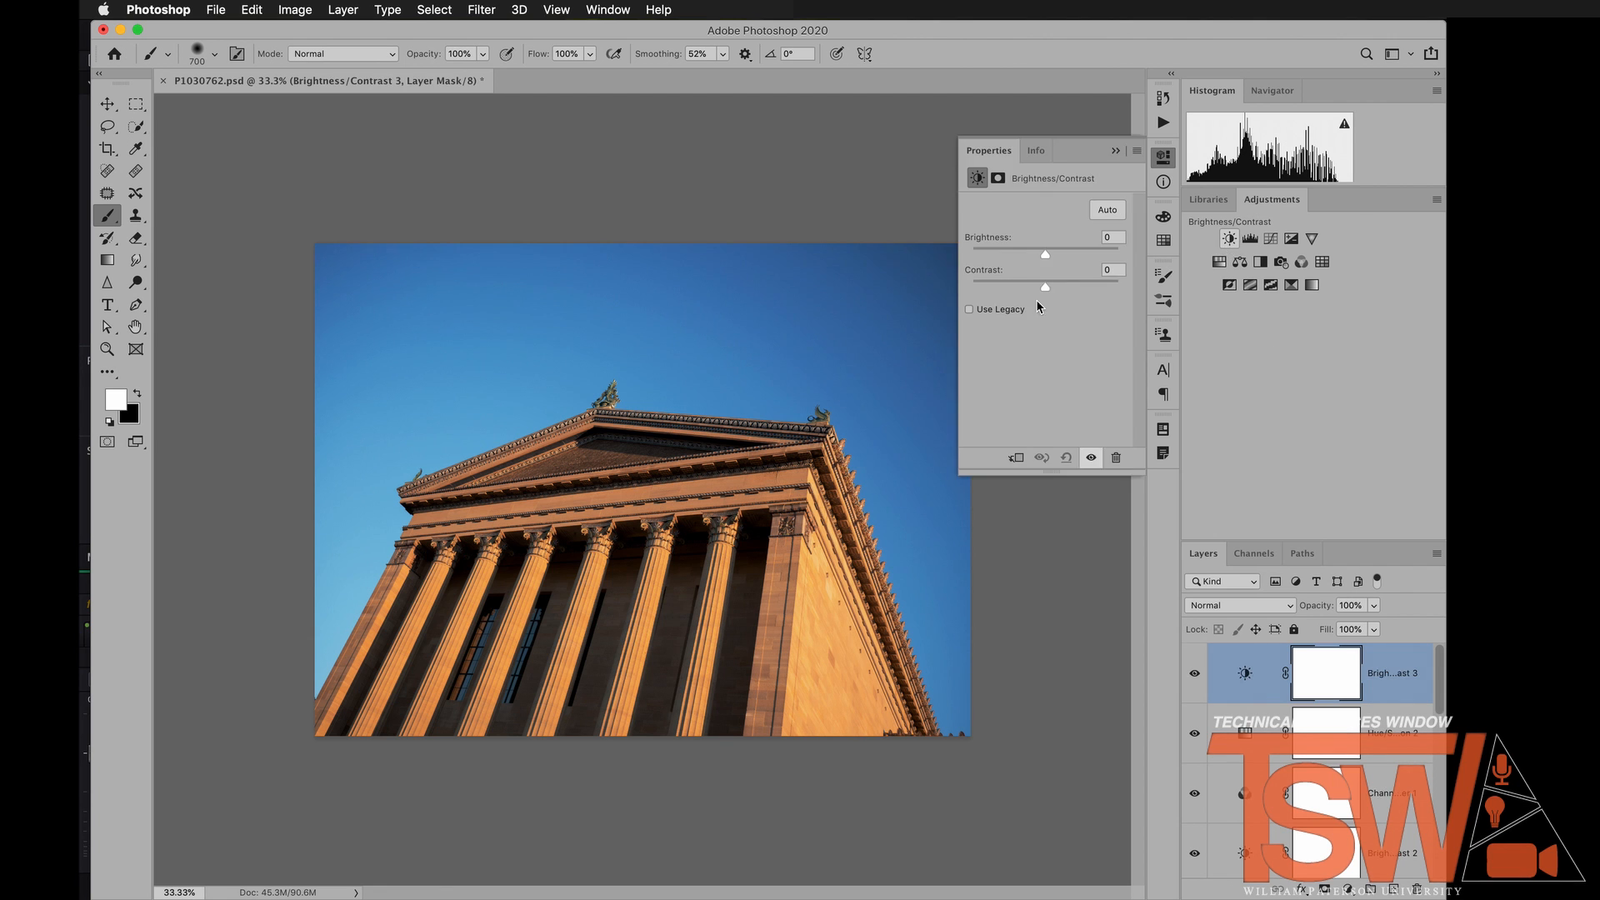
{"action": "left_click_drag", "start_coordinate": [1047, 252], "coordinate": [957, 270]}
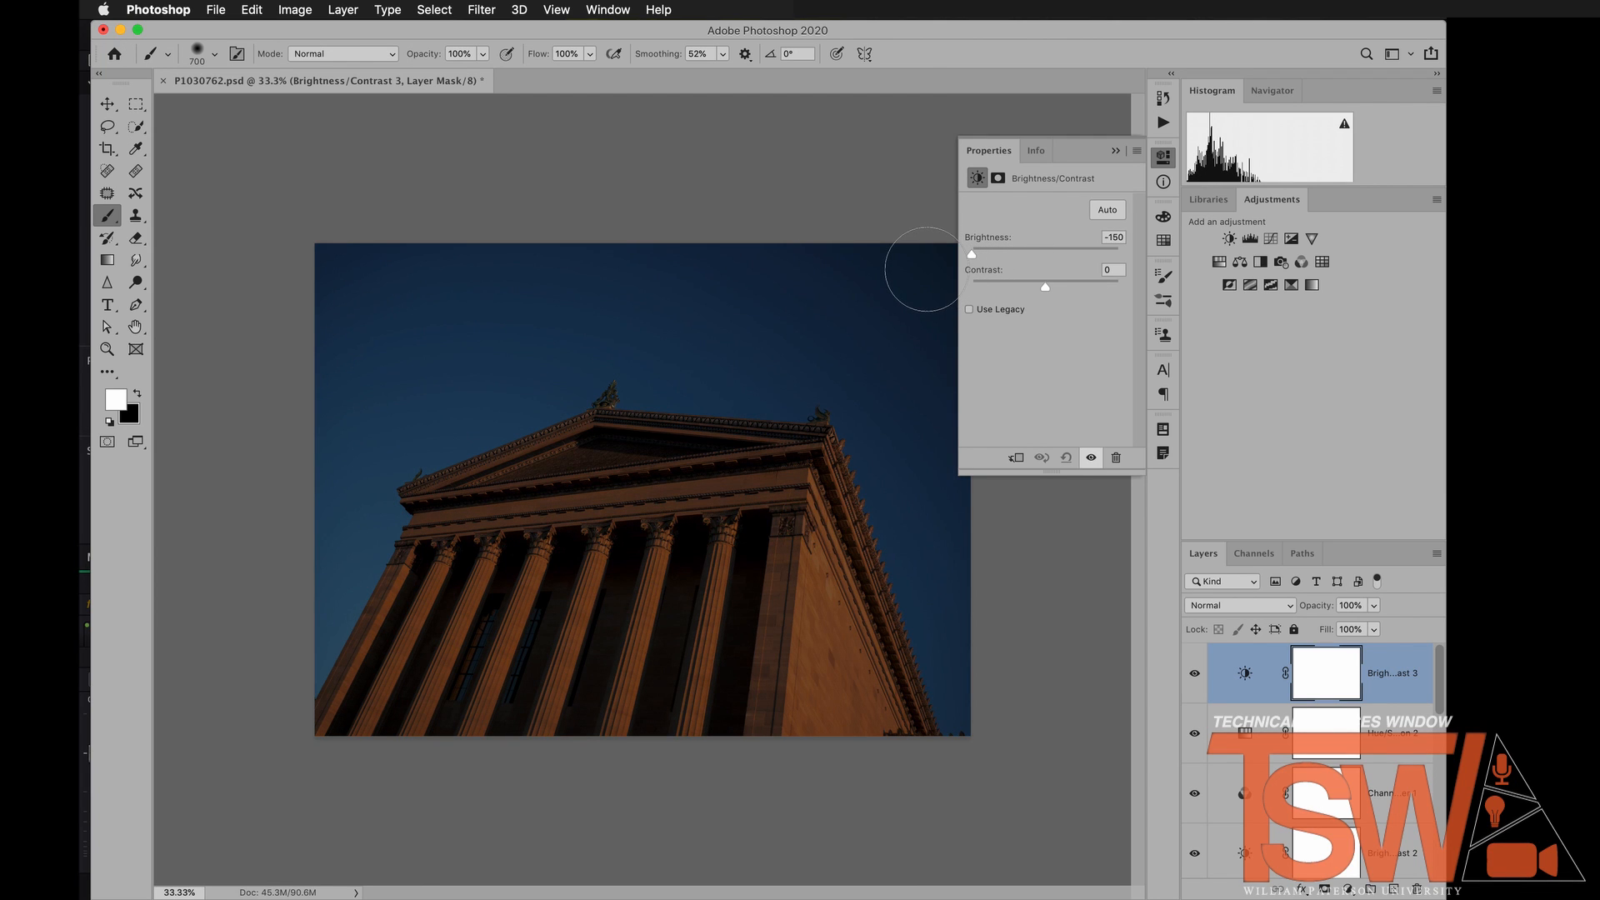
Paint the building black on the Brightness/Contrast layer's mask, and brush white along the roofline to restore the darkened sky.
{"action": "left_click", "coordinate": [998, 177]}
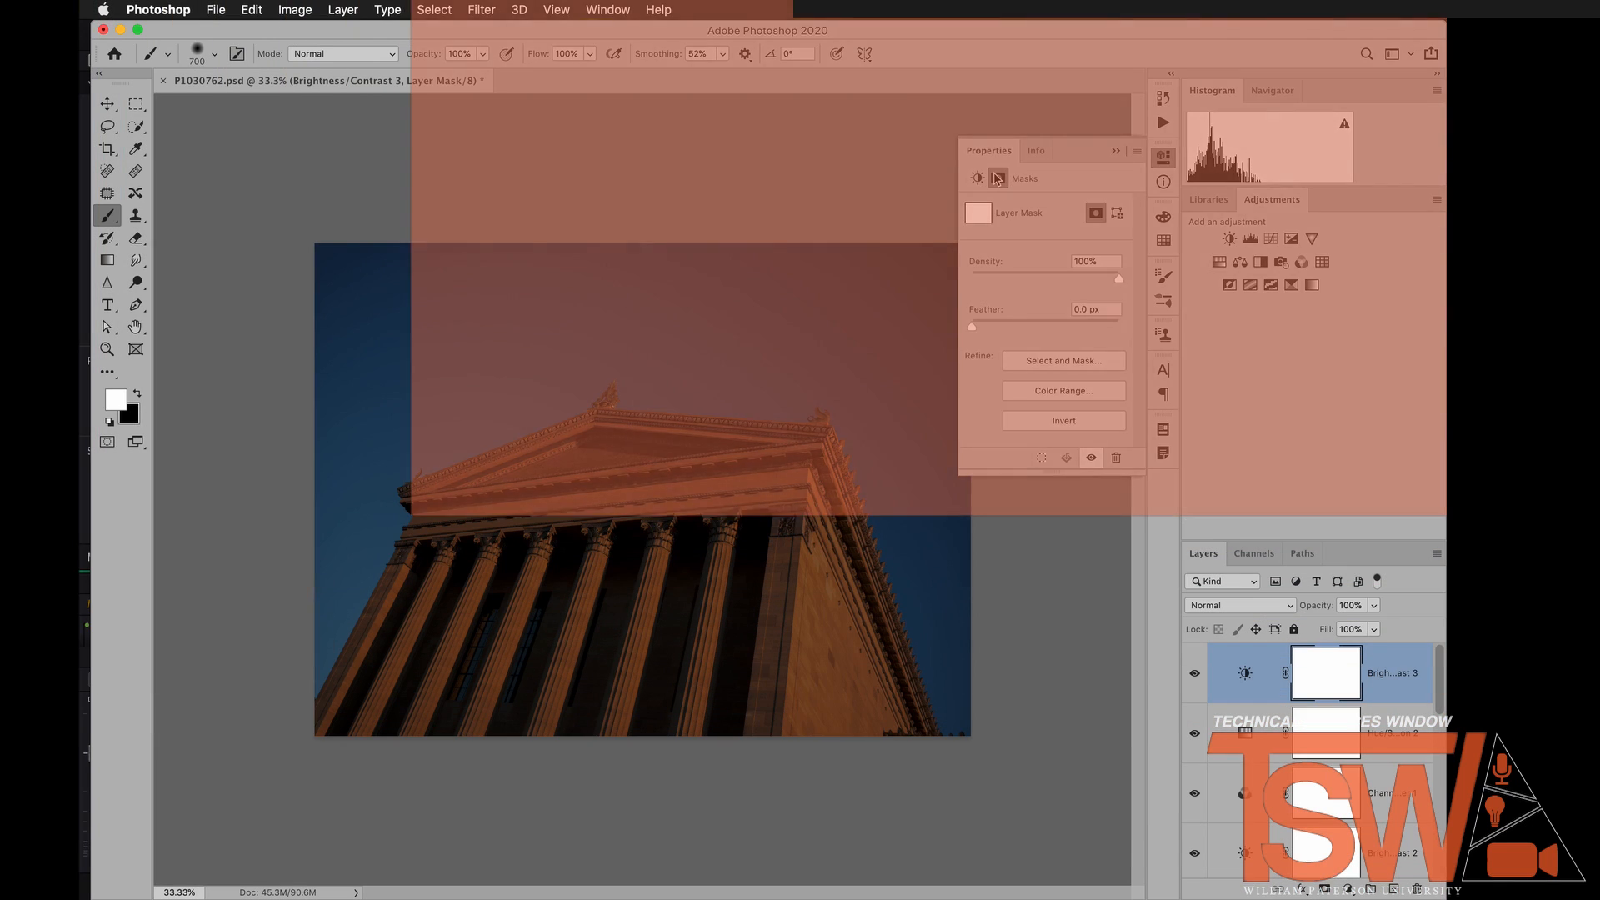
{"action": "key", "text": "x"}
{"action": "mouse_move", "coordinate": [610, 446]}
{"action": "left_mouse_down"}
{"action": "mouse_move", "coordinate": [457, 522]}
{"action": "mouse_move", "coordinate": [371, 672]}
{"action": "mouse_move", "coordinate": [359, 737]}
{"action": "mouse_move", "coordinate": [412, 703]}
{"action": "mouse_move", "coordinate": [482, 588]}
{"action": "mouse_move", "coordinate": [602, 454]}
{"action": "mouse_move", "coordinate": [825, 462]}
{"action": "mouse_move", "coordinate": [848, 536]}
{"action": "mouse_move", "coordinate": [958, 718]}
{"action": "mouse_move", "coordinate": [790, 571]}
{"action": "mouse_move", "coordinate": [879, 728]}
{"action": "mouse_move", "coordinate": [817, 665]}
{"action": "mouse_move", "coordinate": [775, 662]}
{"action": "mouse_move", "coordinate": [770, 719]}
{"action": "mouse_move", "coordinate": [722, 591]}
{"action": "mouse_move", "coordinate": [707, 647]}
{"action": "mouse_move", "coordinate": [647, 634]}
{"action": "mouse_move", "coordinate": [615, 727]}
{"action": "mouse_move", "coordinate": [622, 541]}
{"action": "mouse_move", "coordinate": [536, 736]}
{"action": "mouse_move", "coordinate": [497, 643]}
{"action": "mouse_move", "coordinate": [437, 620]}
{"action": "mouse_move", "coordinate": [526, 567]}
{"action": "mouse_move", "coordinate": [901, 697]}
{"action": "mouse_move", "coordinate": [876, 513]}
{"action": "mouse_move", "coordinate": [982, 683]}
{"action": "mouse_move", "coordinate": [858, 422]}
{"action": "mouse_move", "coordinate": [888, 421]}
{"action": "mouse_move", "coordinate": [861, 416]}
{"action": "mouse_move", "coordinate": [982, 626]}
{"action": "mouse_move", "coordinate": [995, 765]}
{"action": "mouse_move", "coordinate": [1009, 670]}
{"action": "mouse_move", "coordinate": [982, 721]}
{"action": "mouse_move", "coordinate": [896, 465]}
{"action": "mouse_move", "coordinate": [944, 628]}
{"action": "left_mouse_up"}
{"action": "key", "text": "x"}
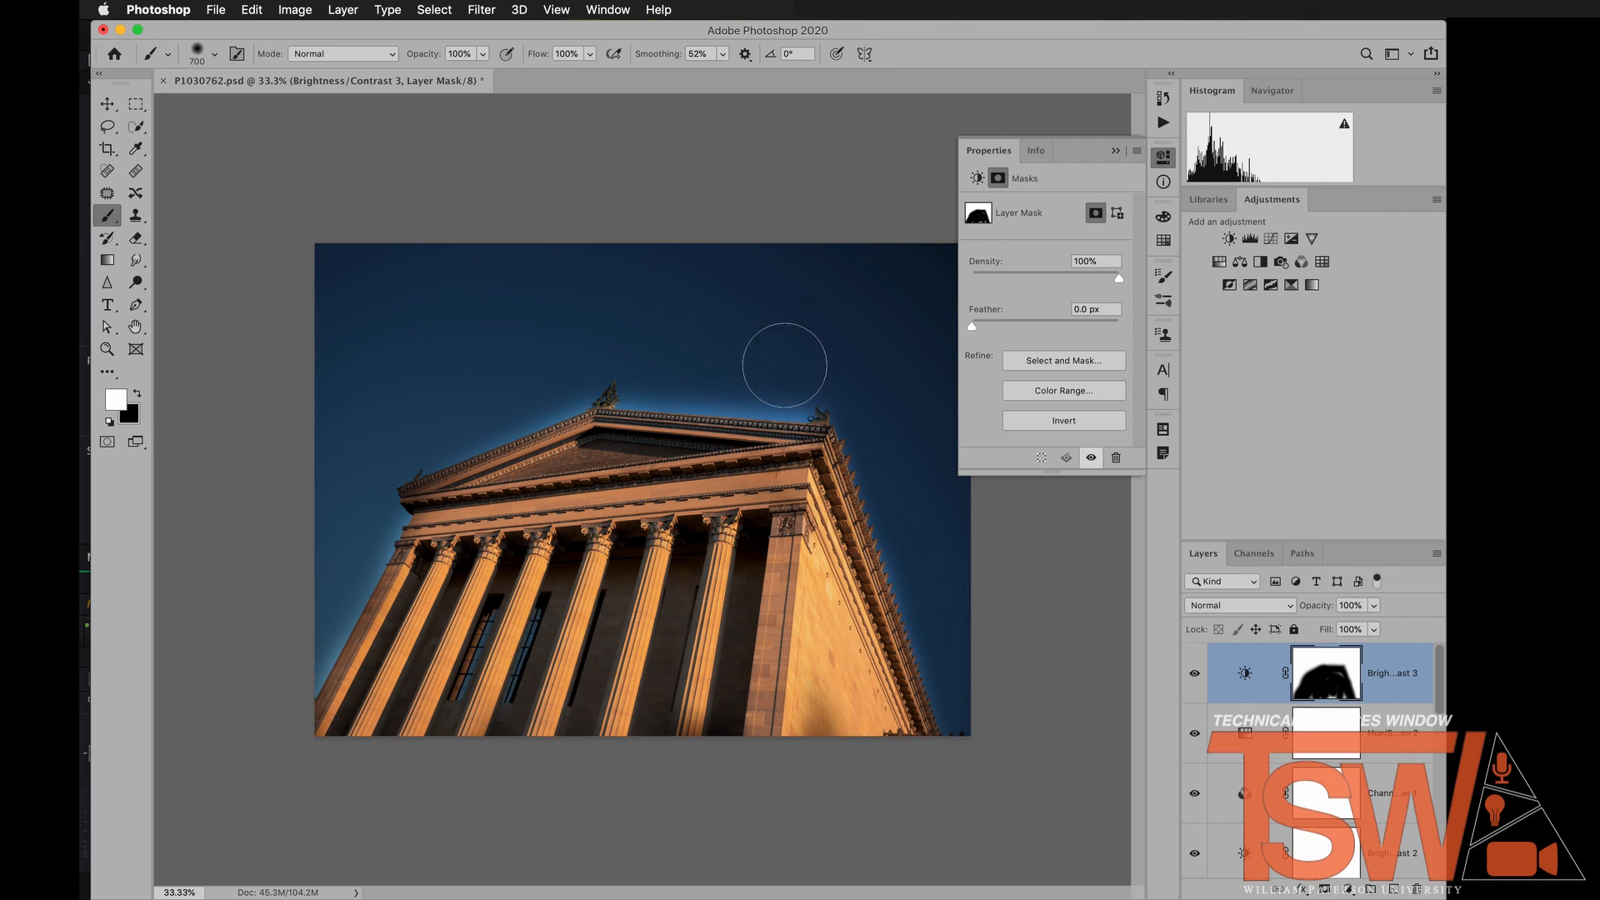
{"action": "mouse_move", "coordinate": [659, 382]}
{"action": "left_mouse_down"}
{"action": "mouse_move", "coordinate": [620, 382]}
{"action": "mouse_move", "coordinate": [769, 390]}
{"action": "mouse_move", "coordinate": [526, 375]}
{"action": "mouse_move", "coordinate": [559, 390]}
{"action": "mouse_move", "coordinate": [373, 458]}
{"action": "left_mouse_up"}
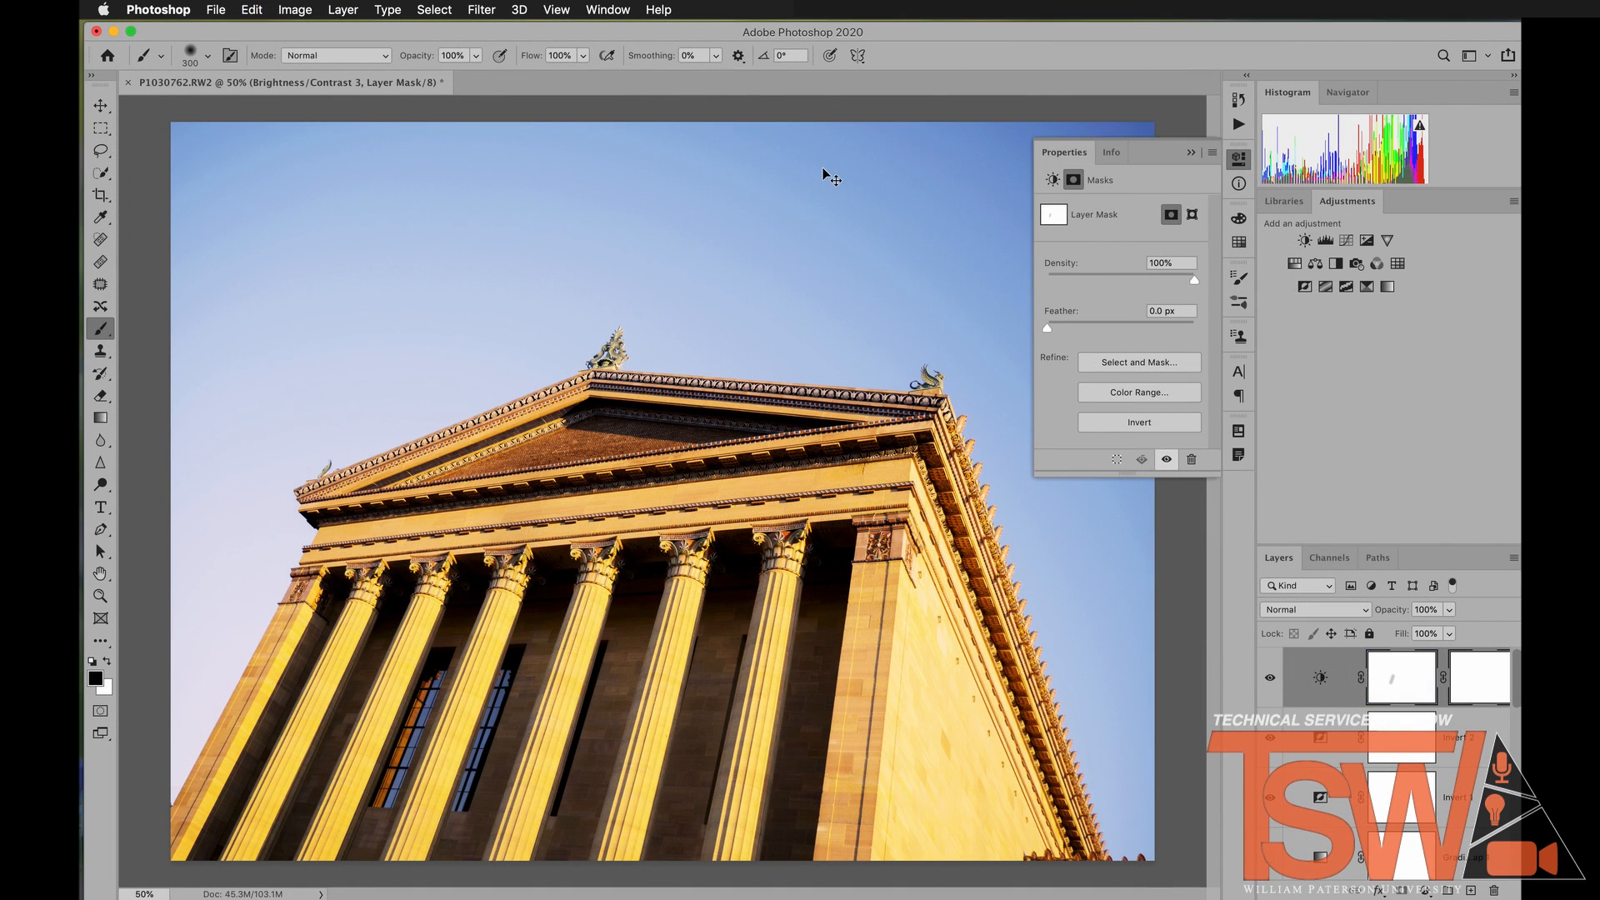
Undo the brush strokes on the Brightness/Contrast 3 mask in P1030762.RW2 and collapse the mask properties.
{"action": "key", "text": "super+z"}
{"action": "key", "text": "super+z"}
{"action": "key", "text": "super+z"}
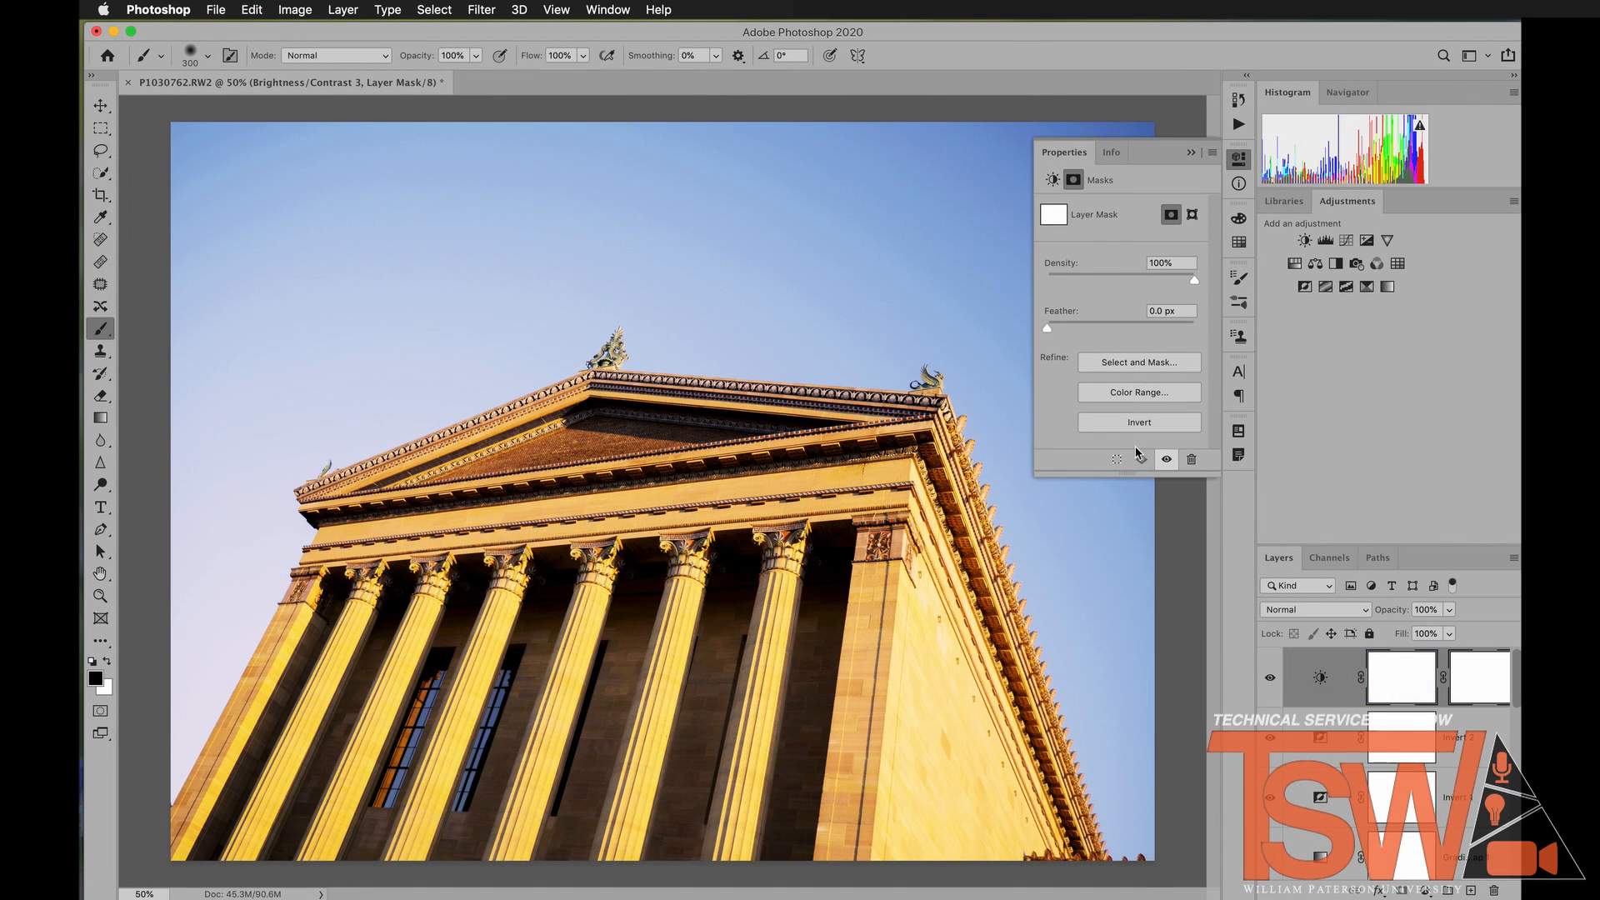
{"action": "left_click", "coordinate": [1190, 155]}
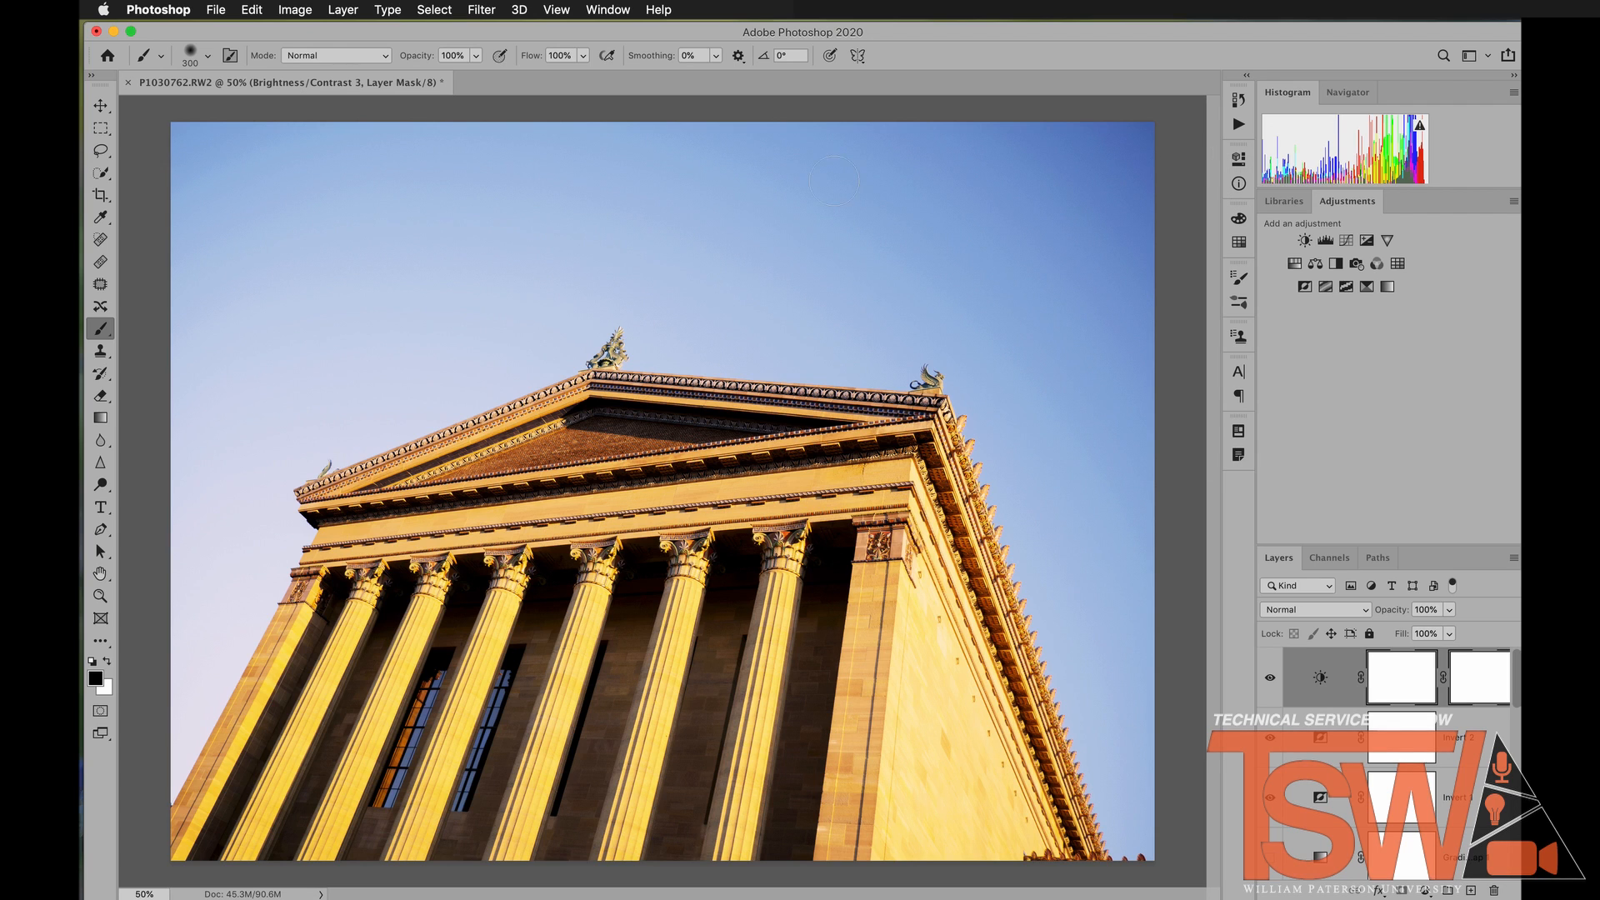
Roughly select the building's columns, side wall and roof with the Quick Selection tool at brush size 250.
{"action": "left_click", "coordinate": [102, 175]}
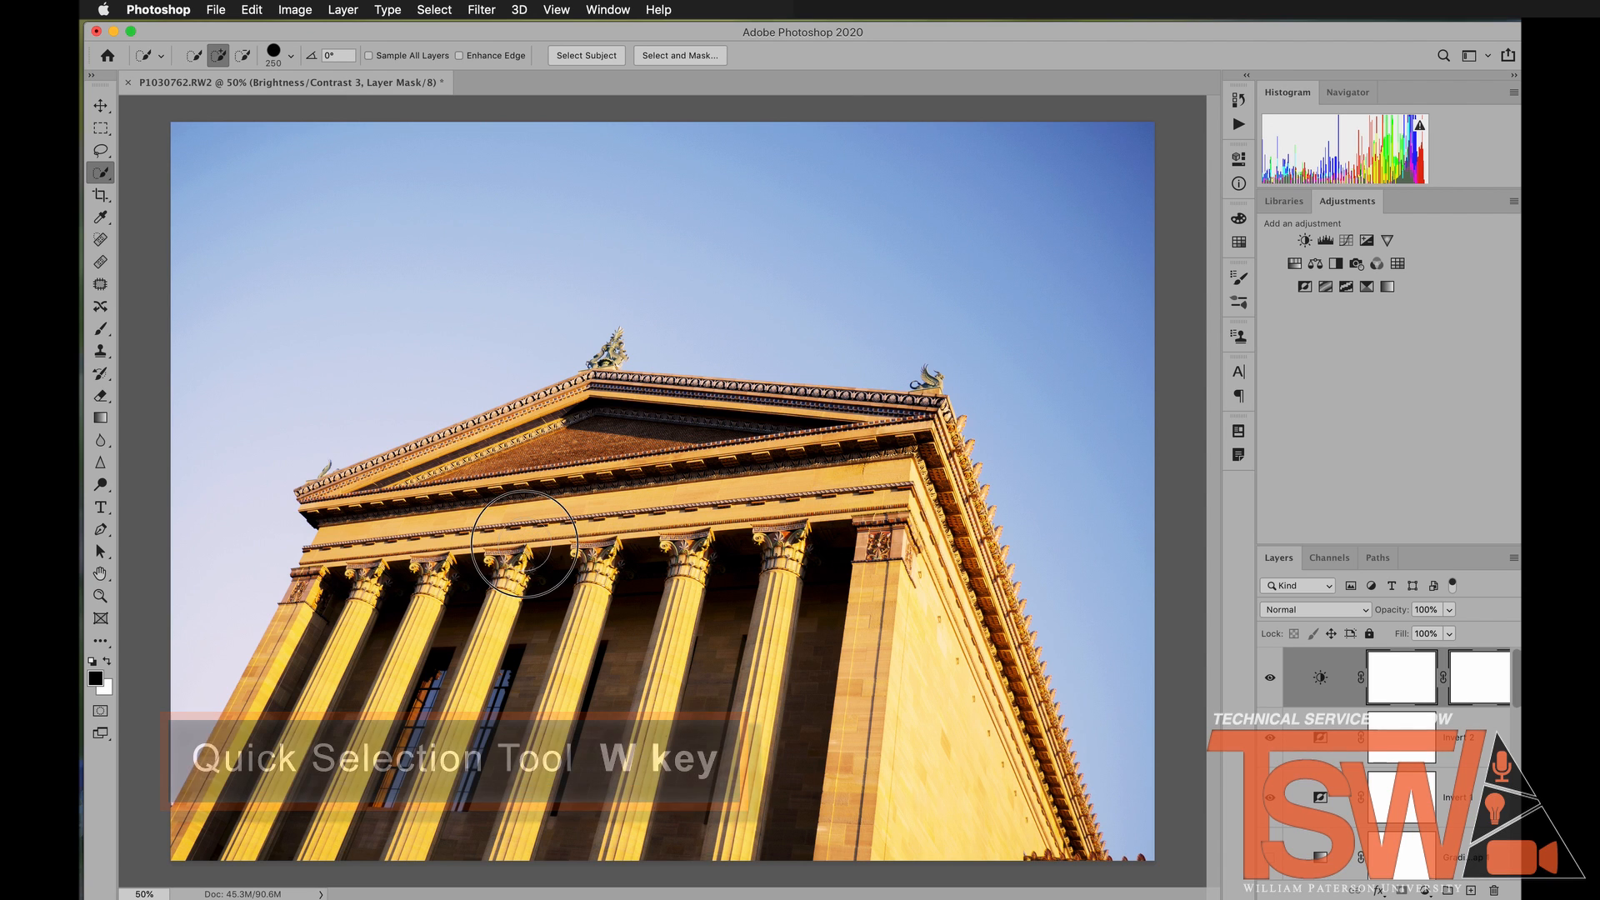
{"action": "key", "text": "bracketright"}
{"action": "key", "text": "bracketright"}
{"action": "key", "text": "bracketright"}
{"action": "key", "text": "bracketright"}
{"action": "key", "text": "bracketright"}
{"action": "mouse_move", "coordinate": [768, 643]}
{"action": "left_mouse_down"}
{"action": "mouse_move", "coordinate": [813, 630]}
{"action": "mouse_move", "coordinate": [845, 594]}
{"action": "mouse_move", "coordinate": [936, 696]}
{"action": "left_mouse_up"}
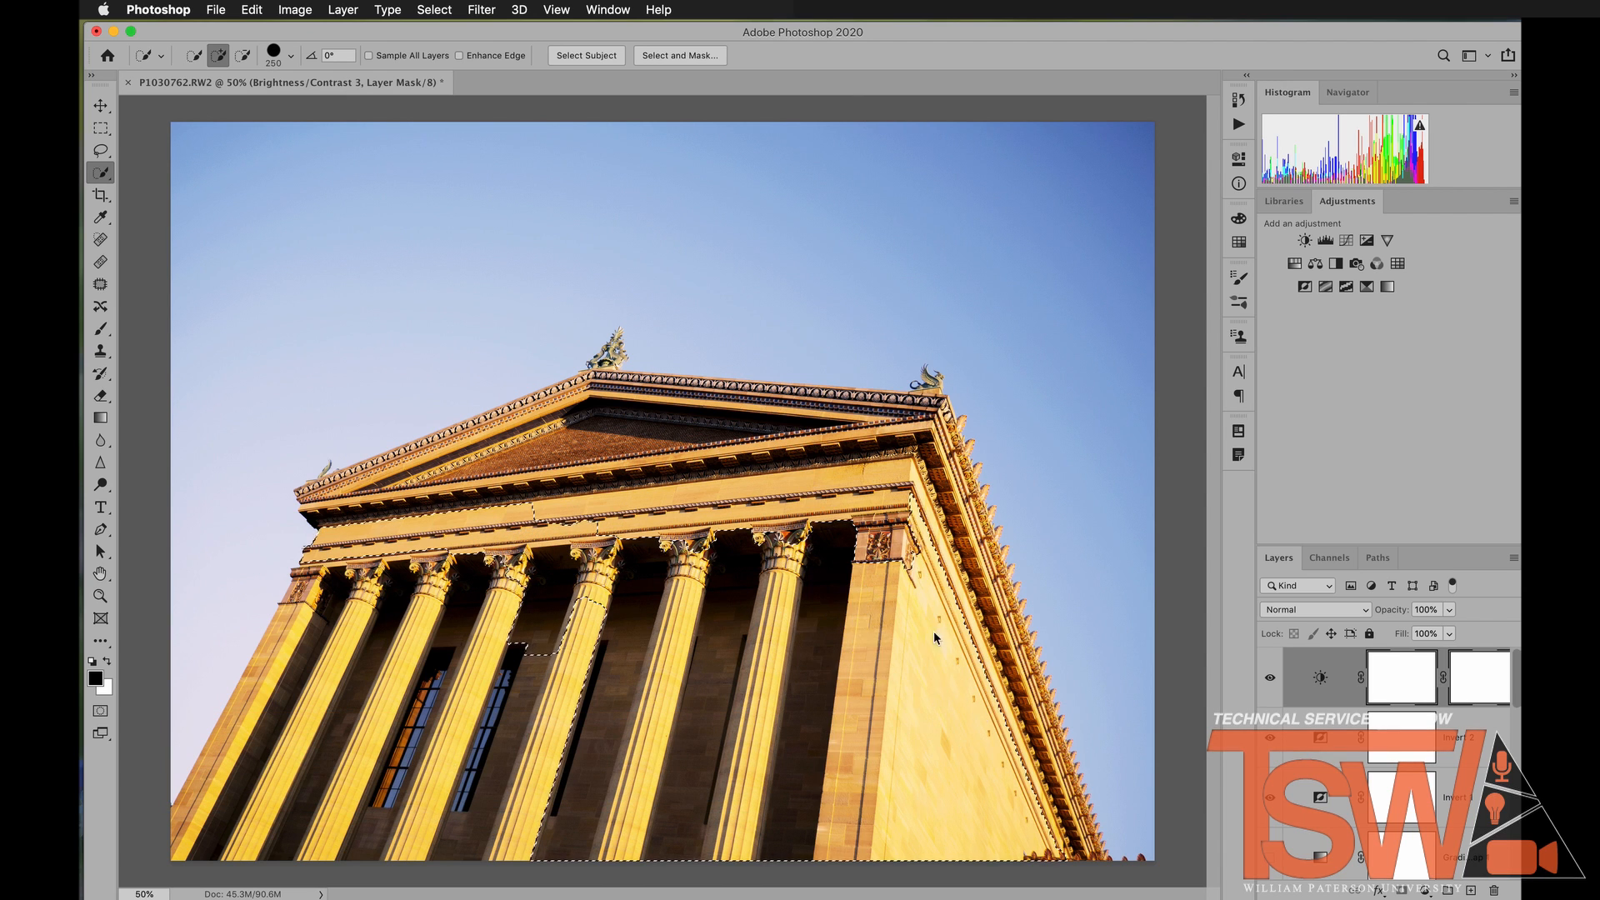
{"action": "left_click_drag", "start_coordinate": [752, 406], "coordinate": [650, 450]}
{"action": "scroll", "coordinate": [717, 500], "scroll_direction": "up", "scroll_amount": 5}
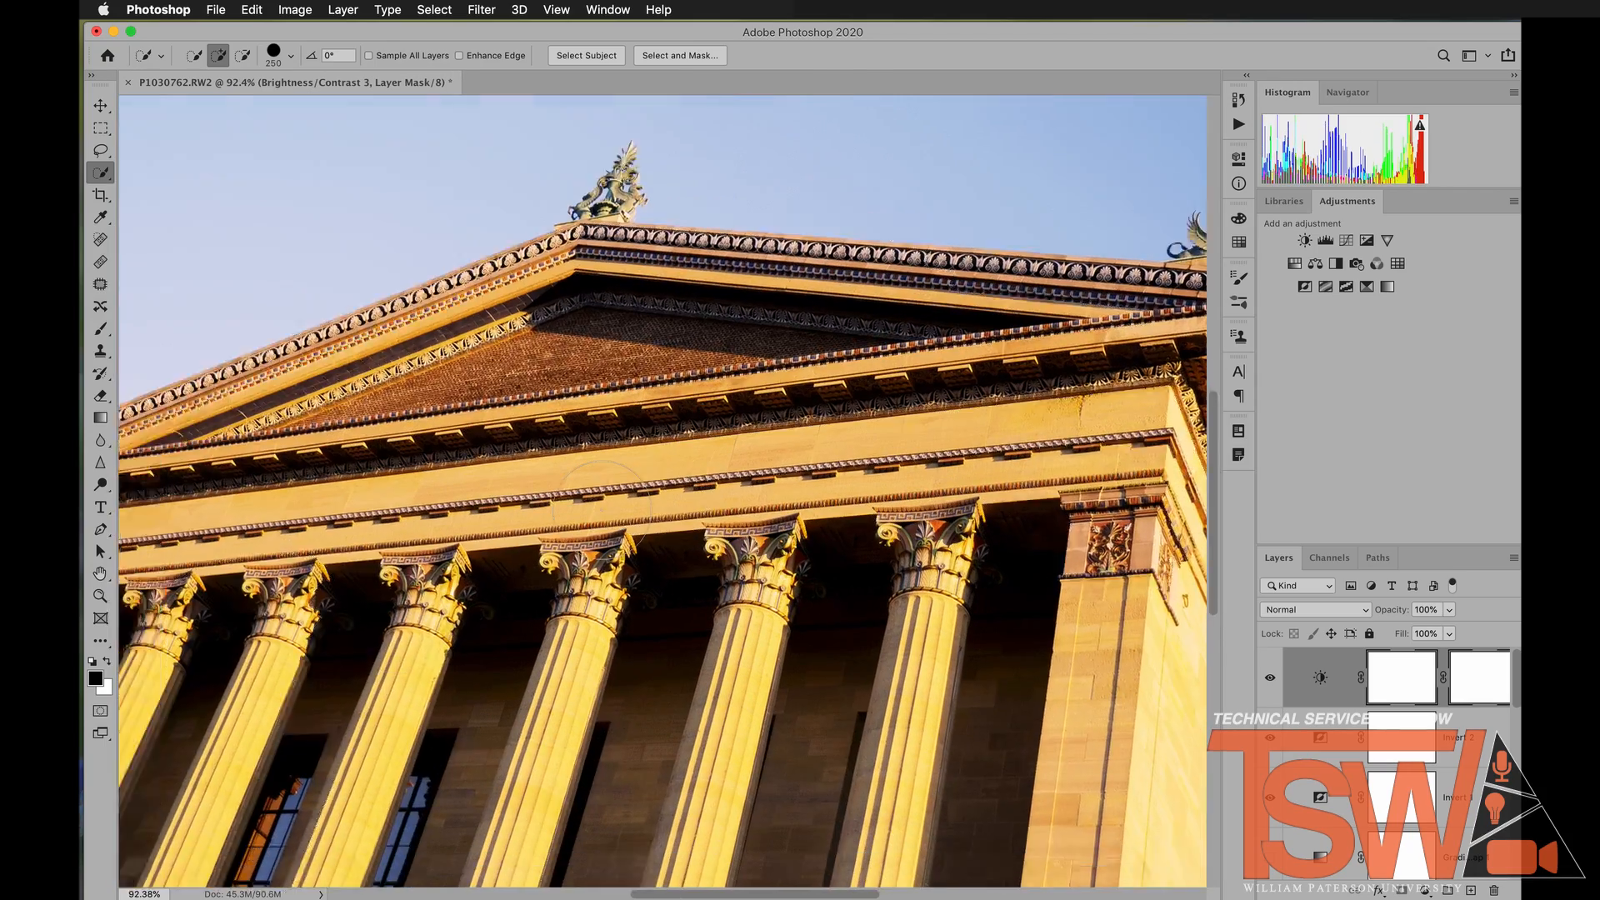
{"action": "scroll", "coordinate": [739, 532], "scroll_direction": "left", "scroll_amount": 6}
{"action": "scroll", "coordinate": [739, 532], "scroll_direction": "down", "scroll_amount": 3}
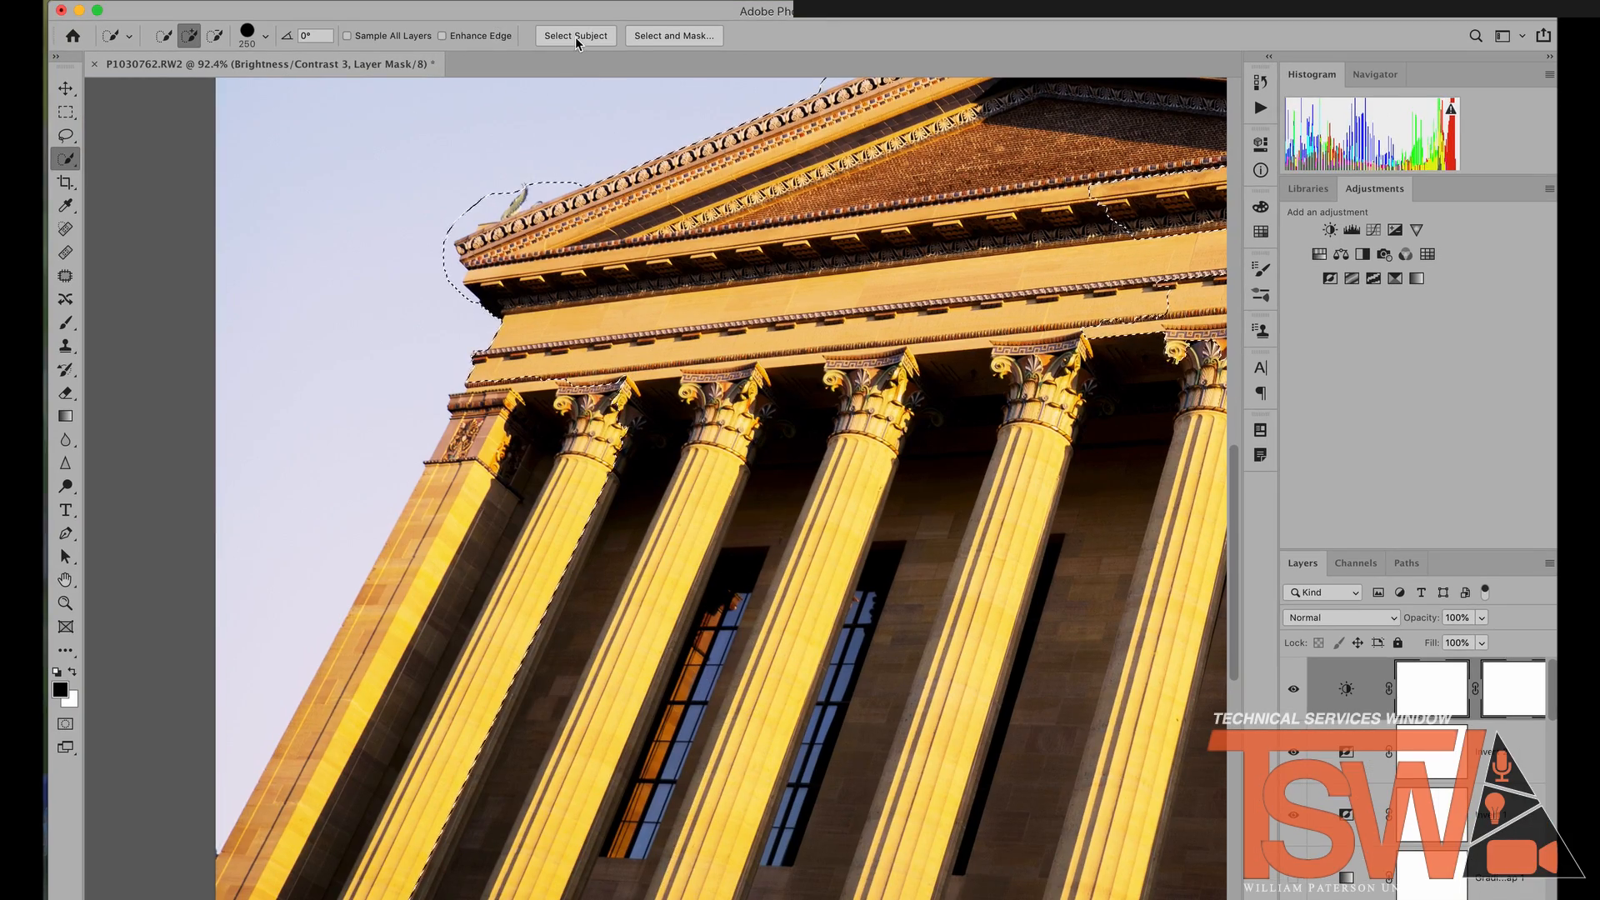
Replace the rough selection with an automatic Select Subject selection of the building.
{"action": "scroll", "coordinate": [576, 41], "scroll_direction": "down", "scroll_amount": 5}
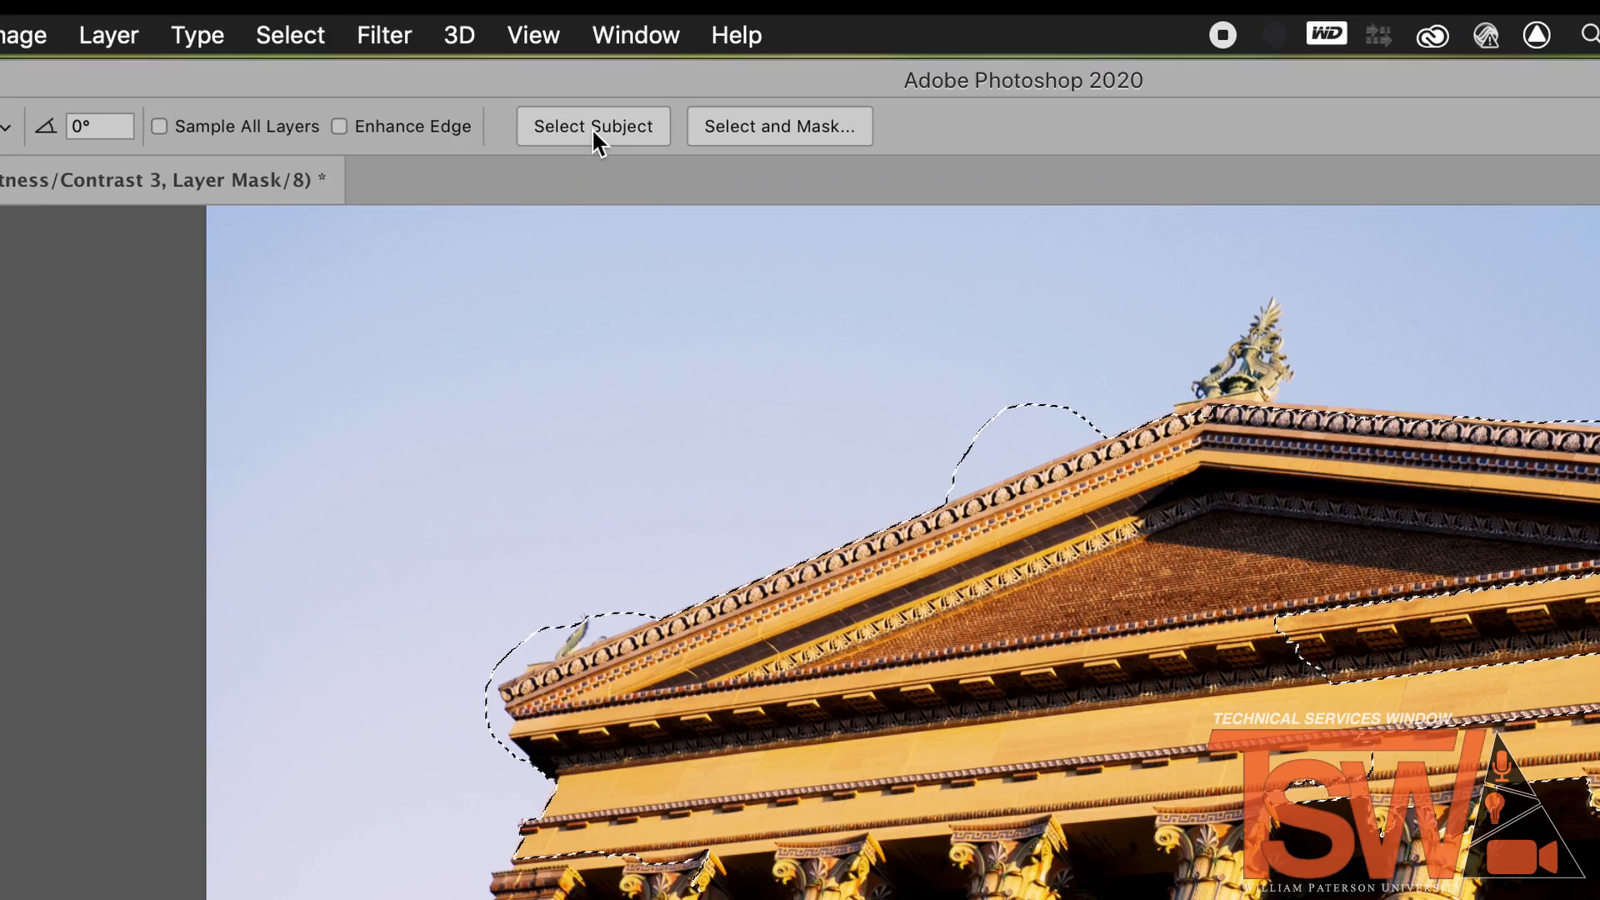
{"action": "scroll", "coordinate": [592, 128], "scroll_direction": "right", "scroll_amount": 5}
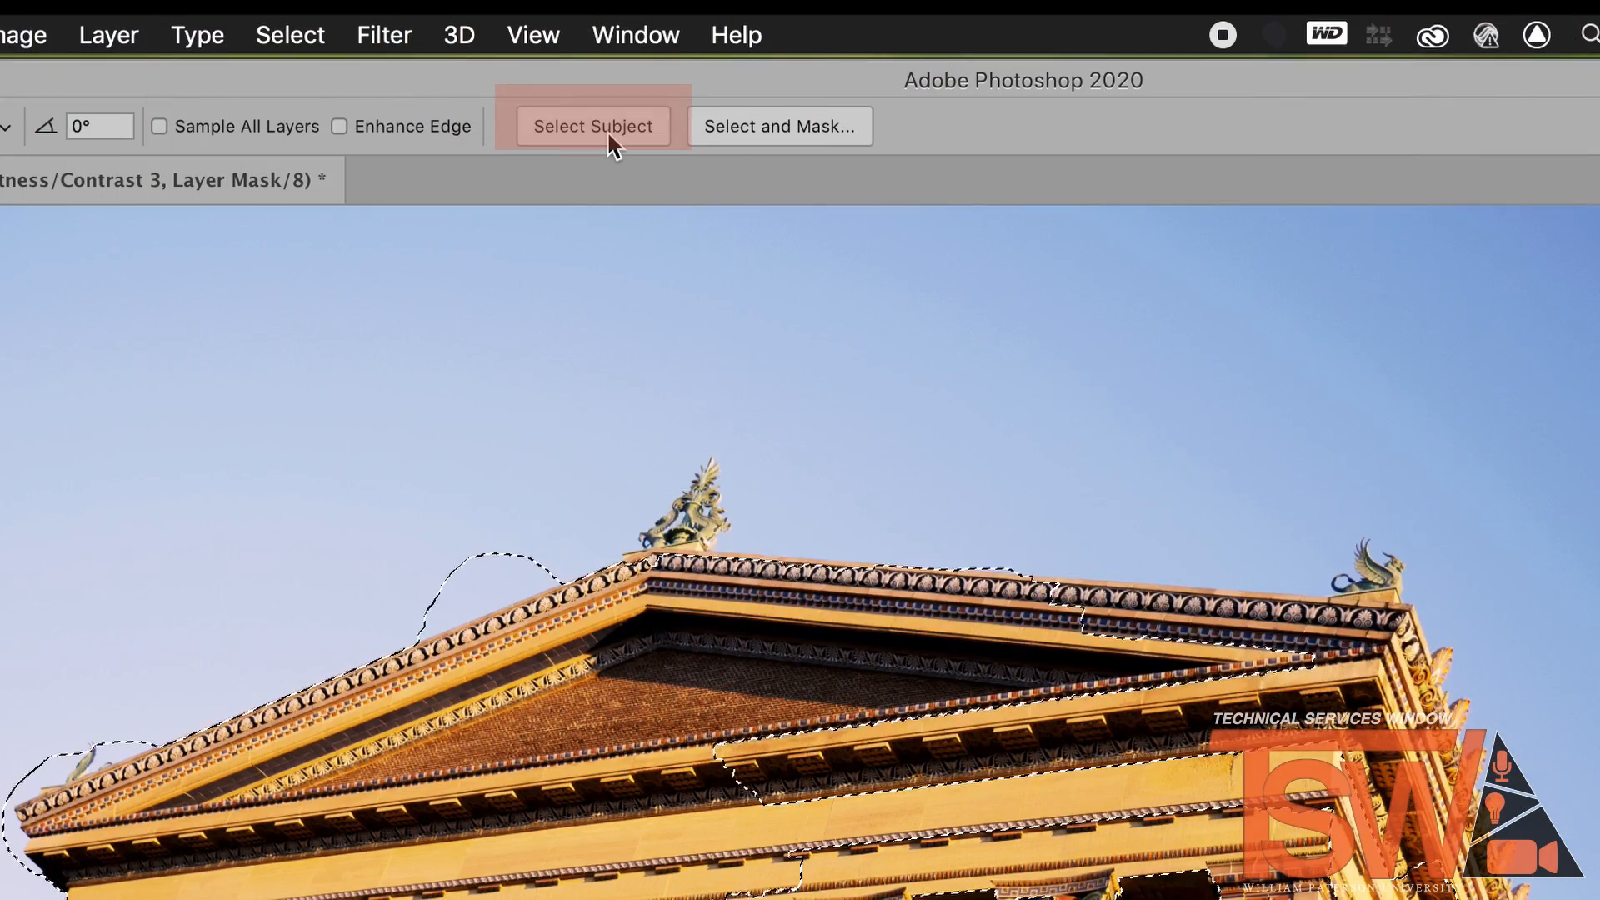
{"action": "left_click", "coordinate": [607, 130]}
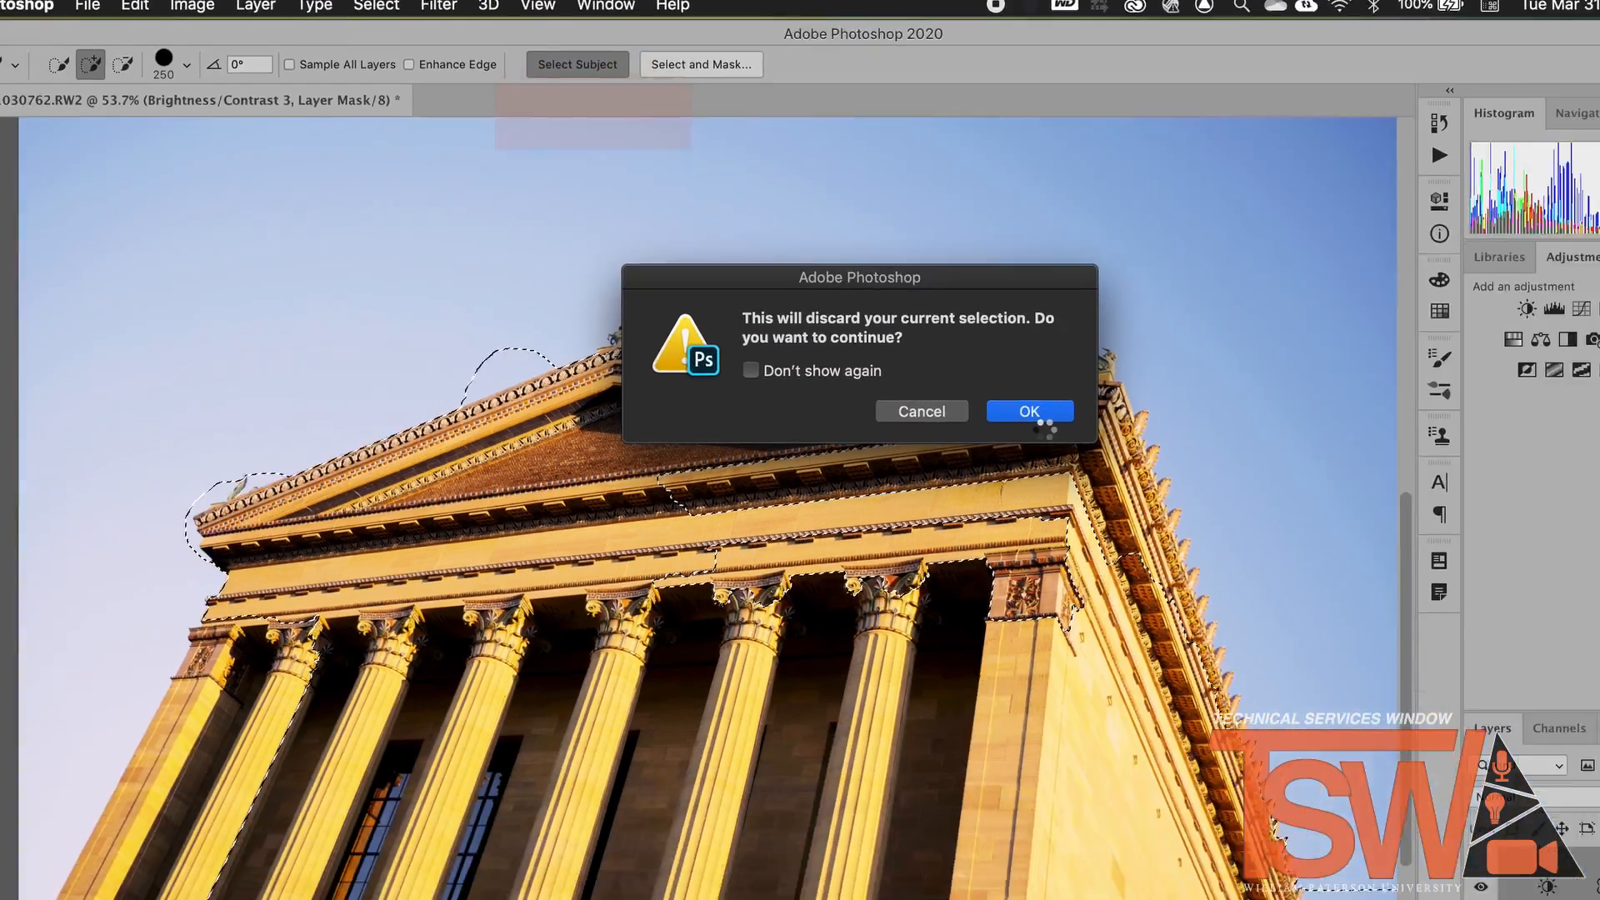
{"action": "left_click", "coordinate": [1258, 652]}
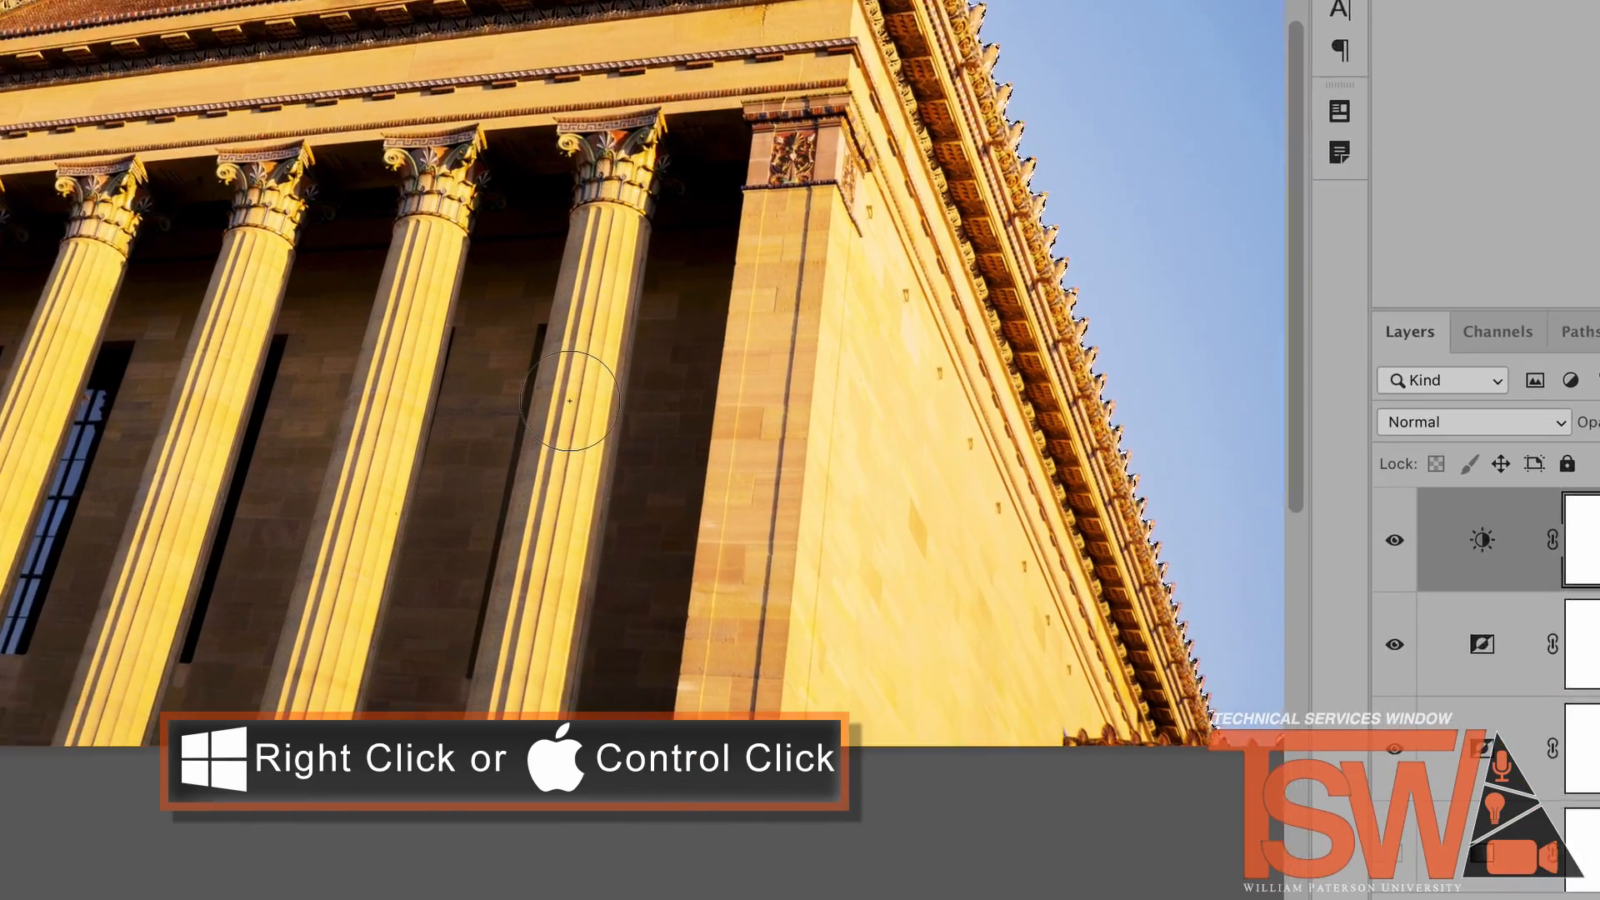
Fill the selected building area on the Brightness/Contrast 3 mask with Black, using Normal mode at 100% opacity.
{"action": "right_click", "coordinate": [796, 597]}
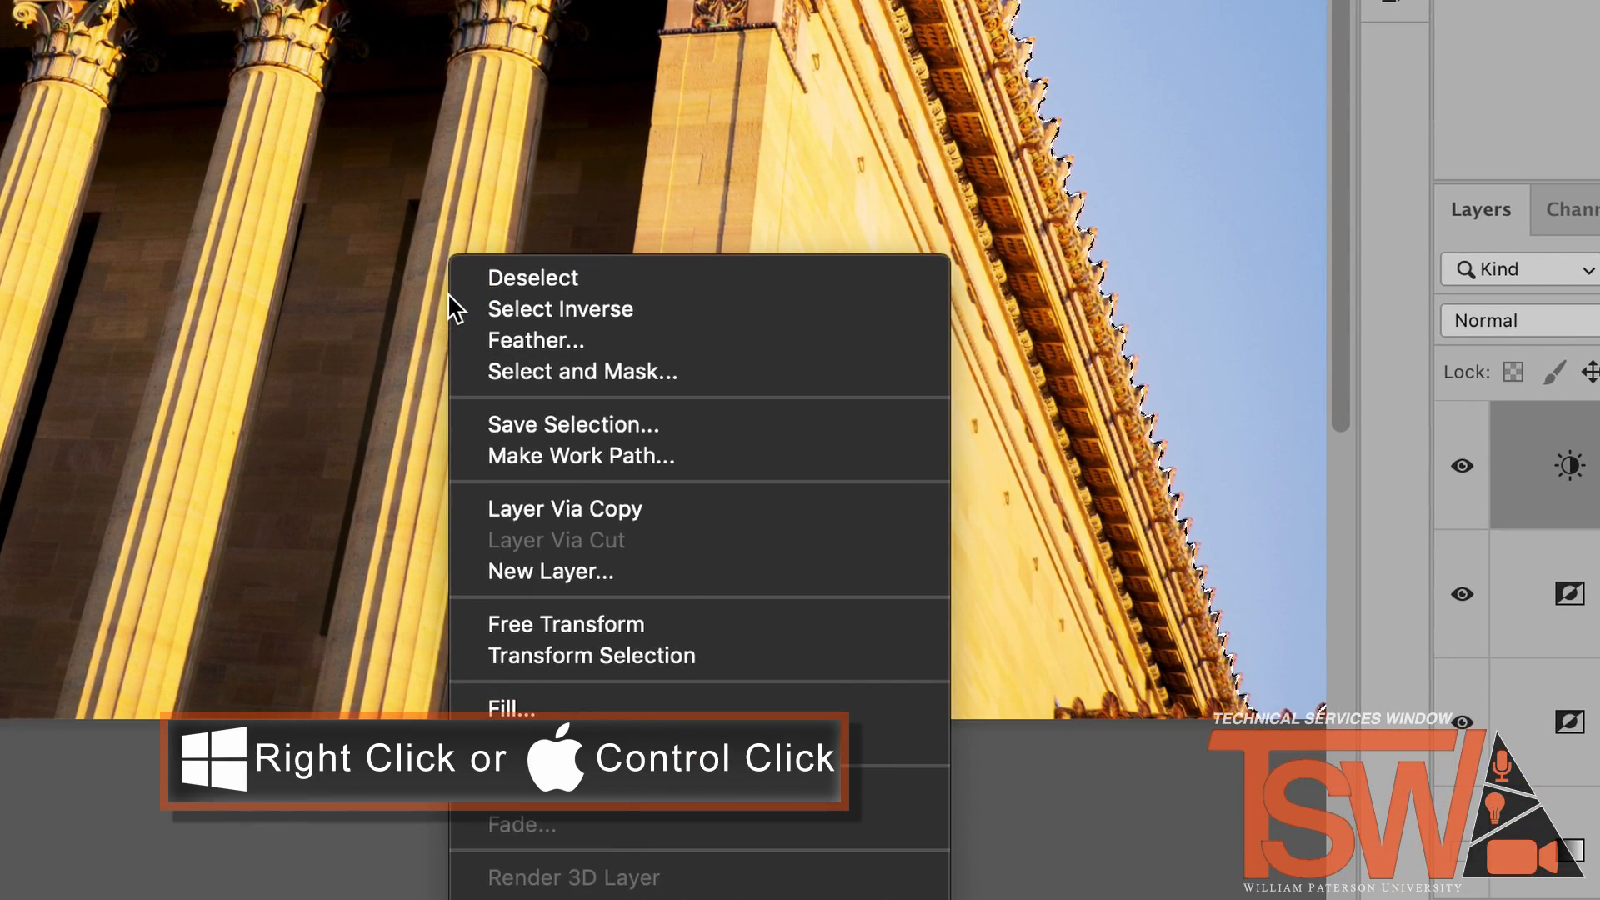
{"action": "left_click", "coordinate": [533, 709]}
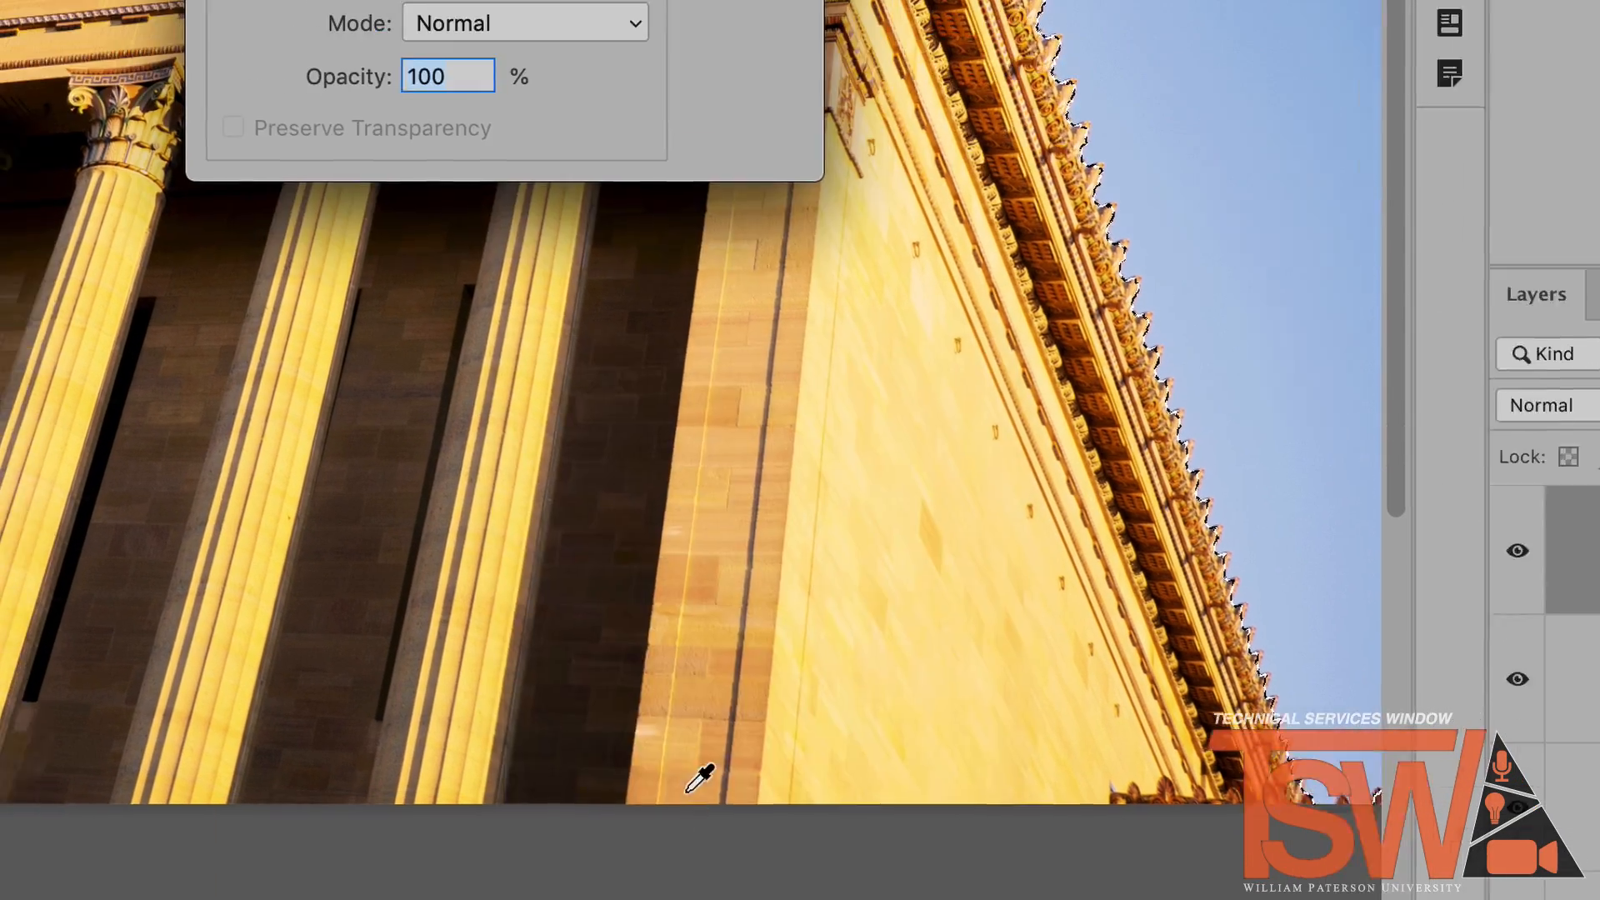
{"action": "left_click", "coordinate": [794, 263]}
{"action": "left_click", "coordinate": [793, 263]}
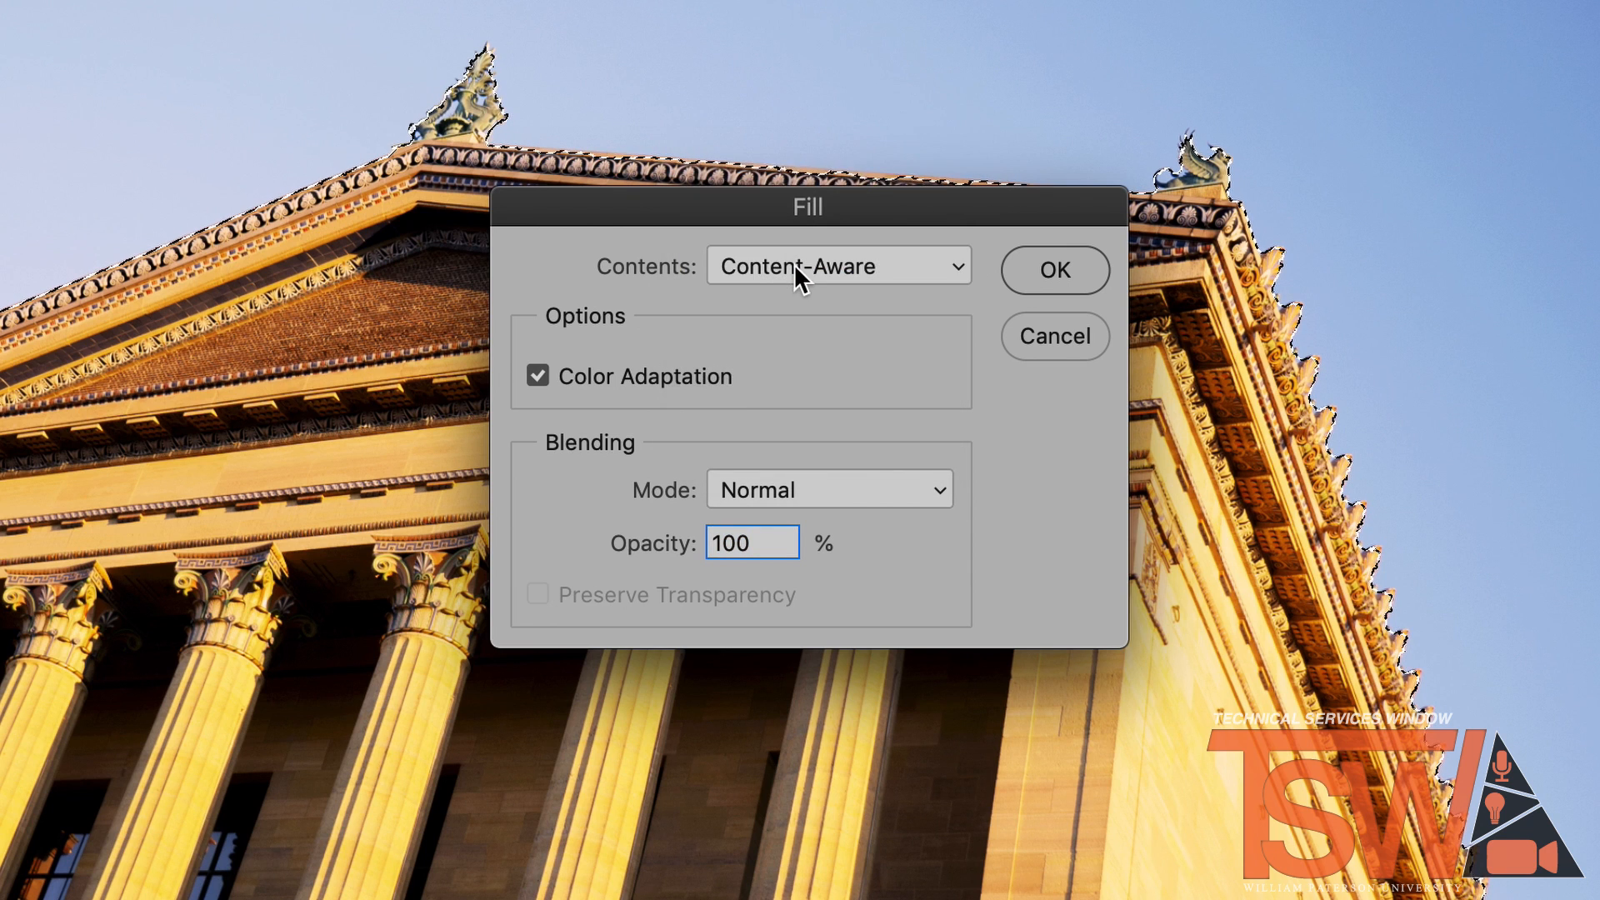
{"action": "left_click", "coordinate": [793, 263]}
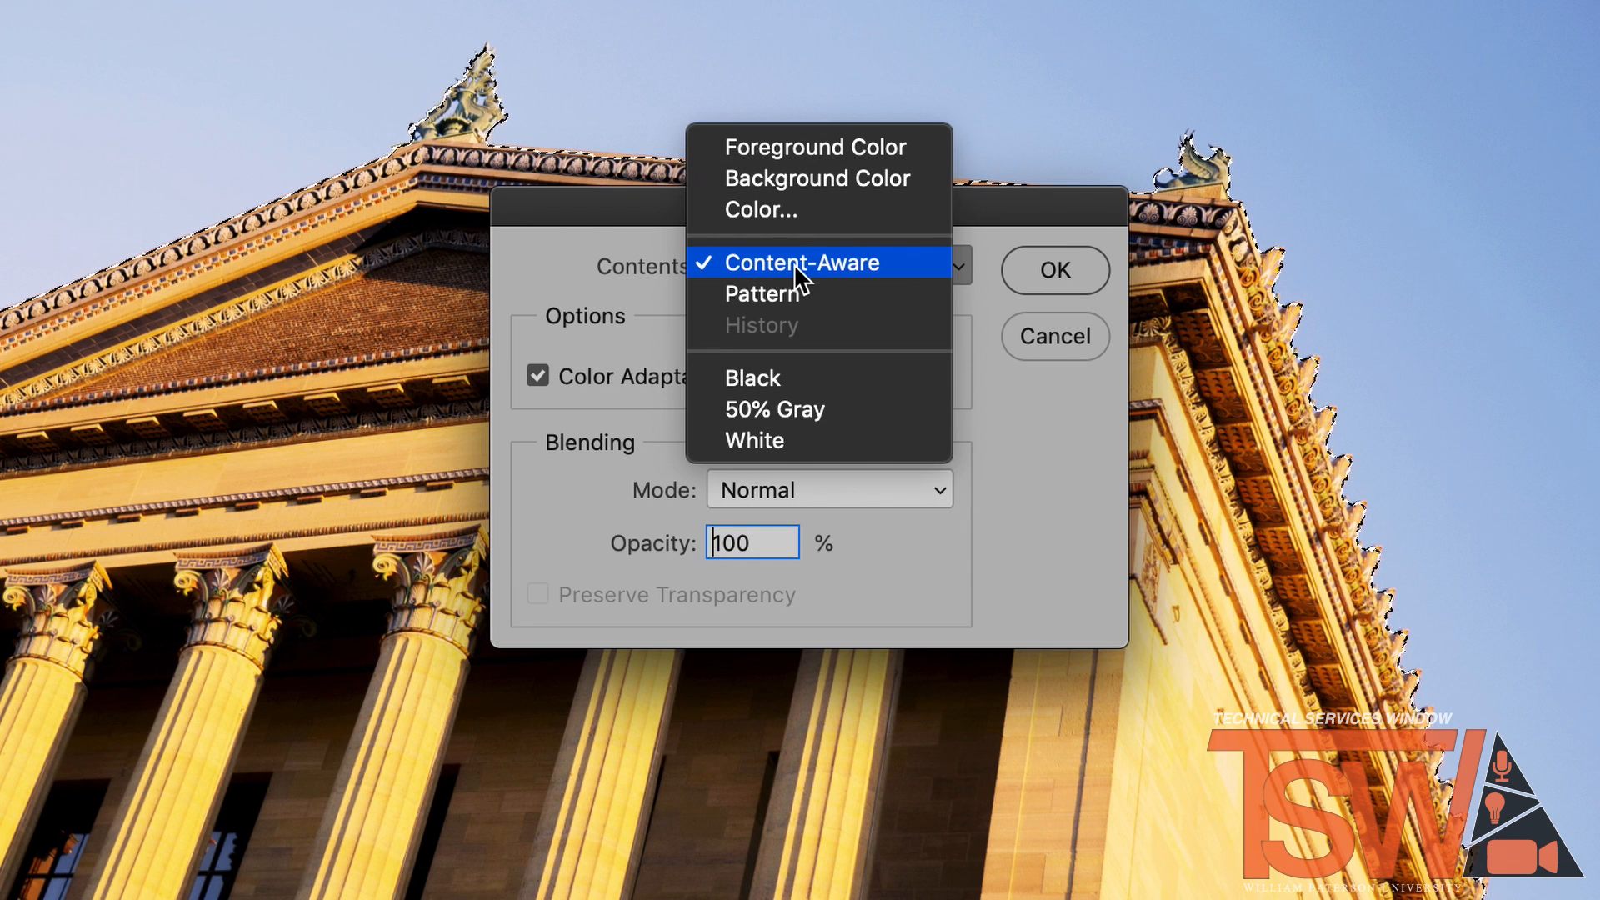
{"action": "left_click", "coordinate": [806, 379]}
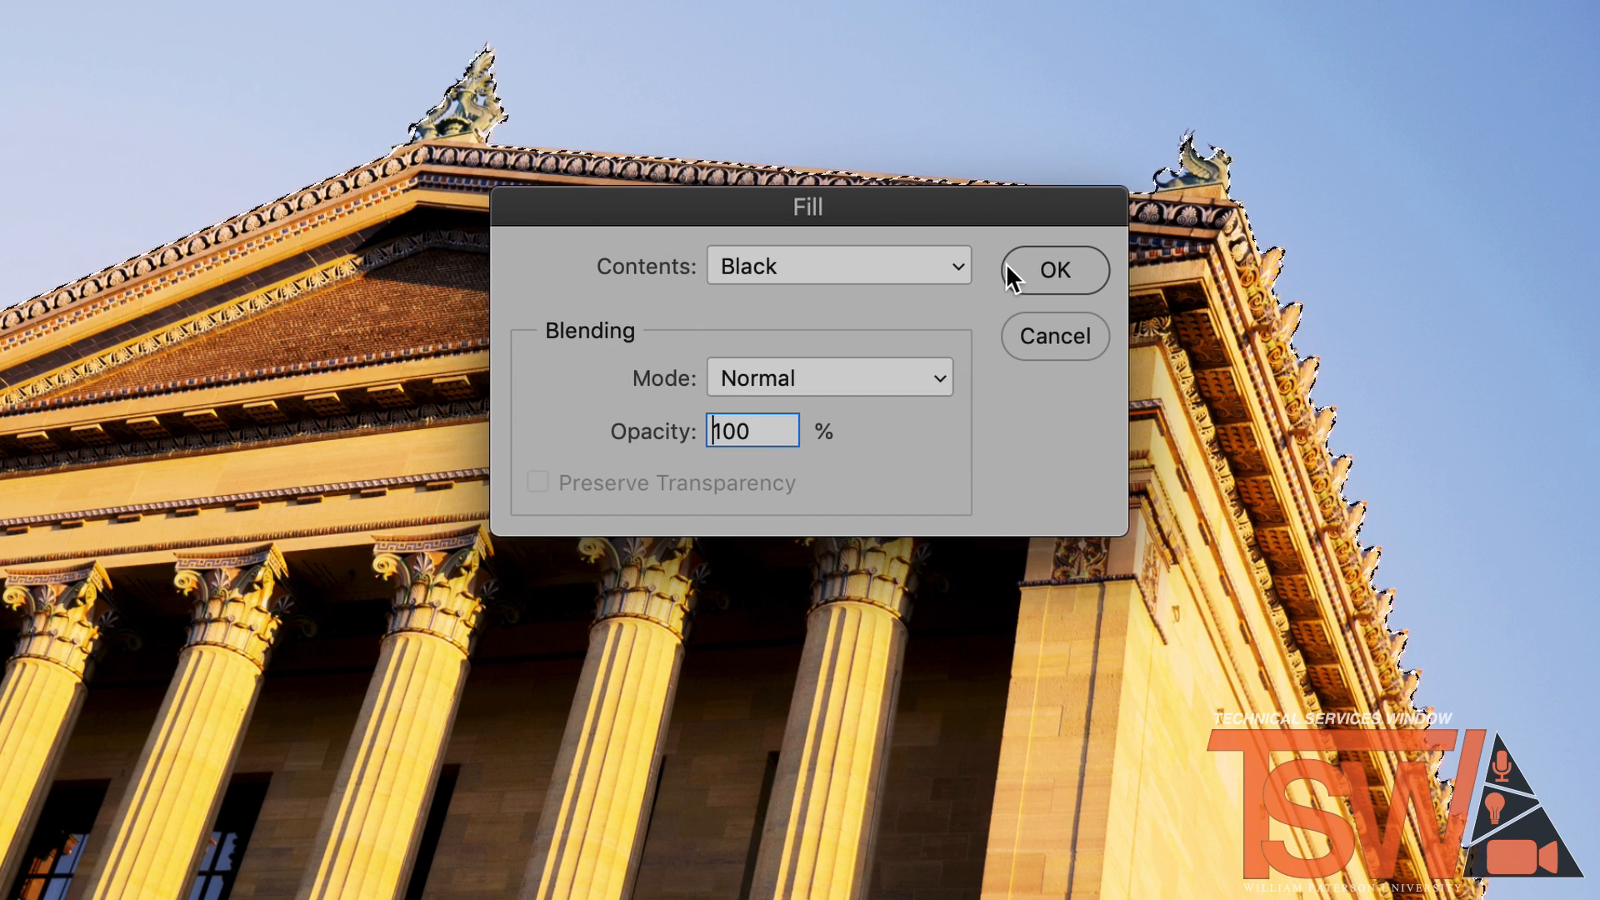
{"action": "left_click", "coordinate": [1008, 265]}
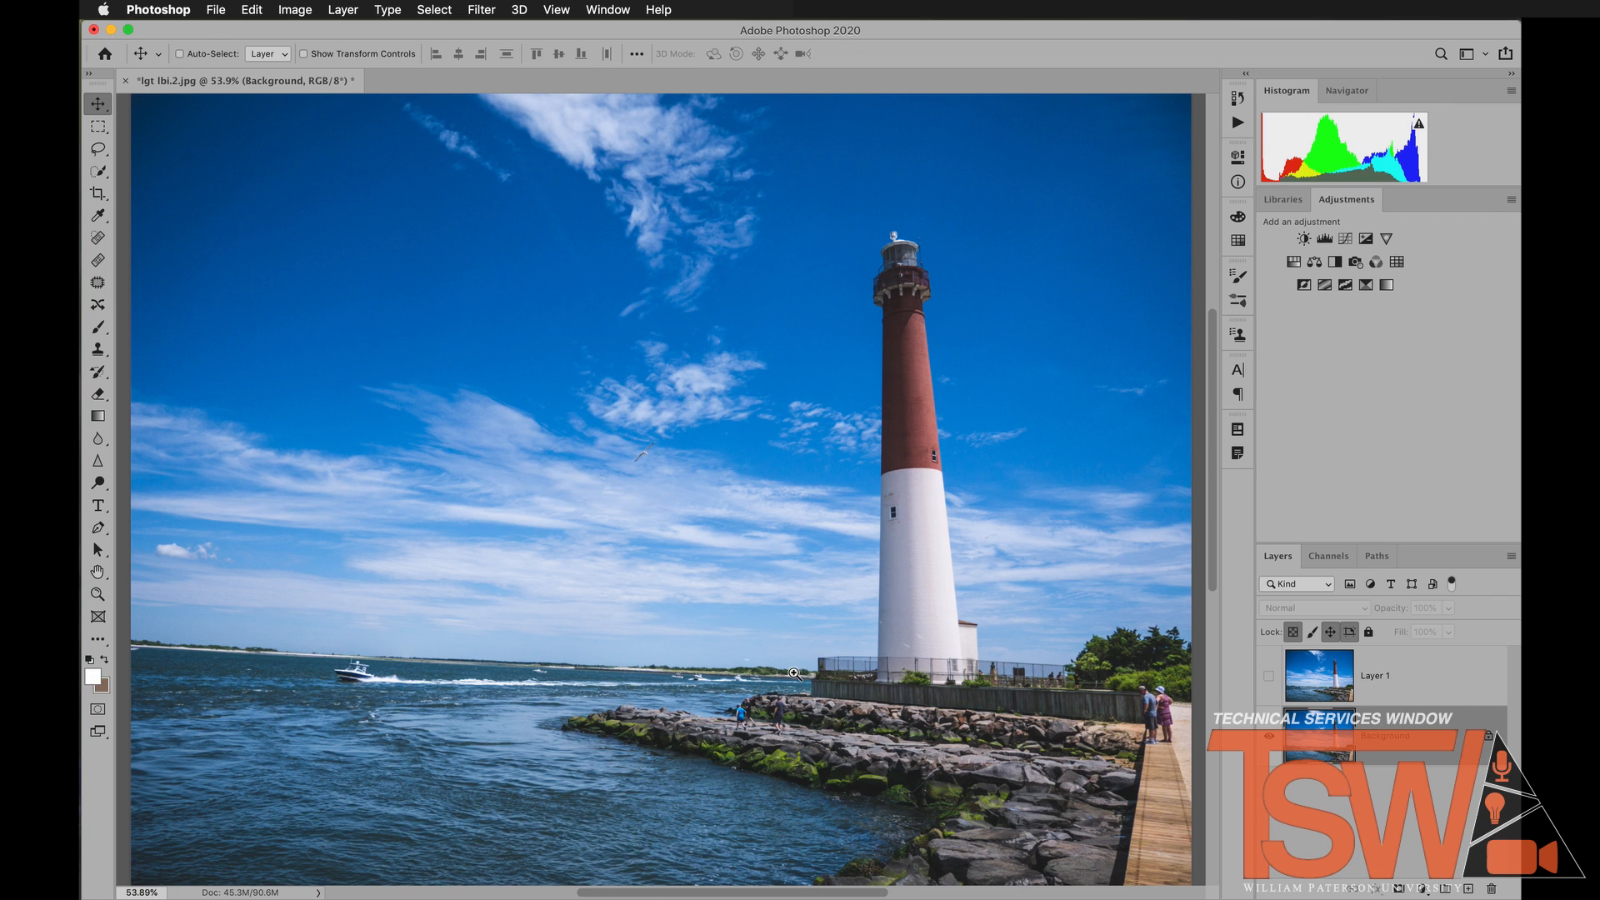
Select the man walking on the rocks in the lighthouse photo with the Quick Selection tool at brush size 10.
{"action": "key", "text": "z"}
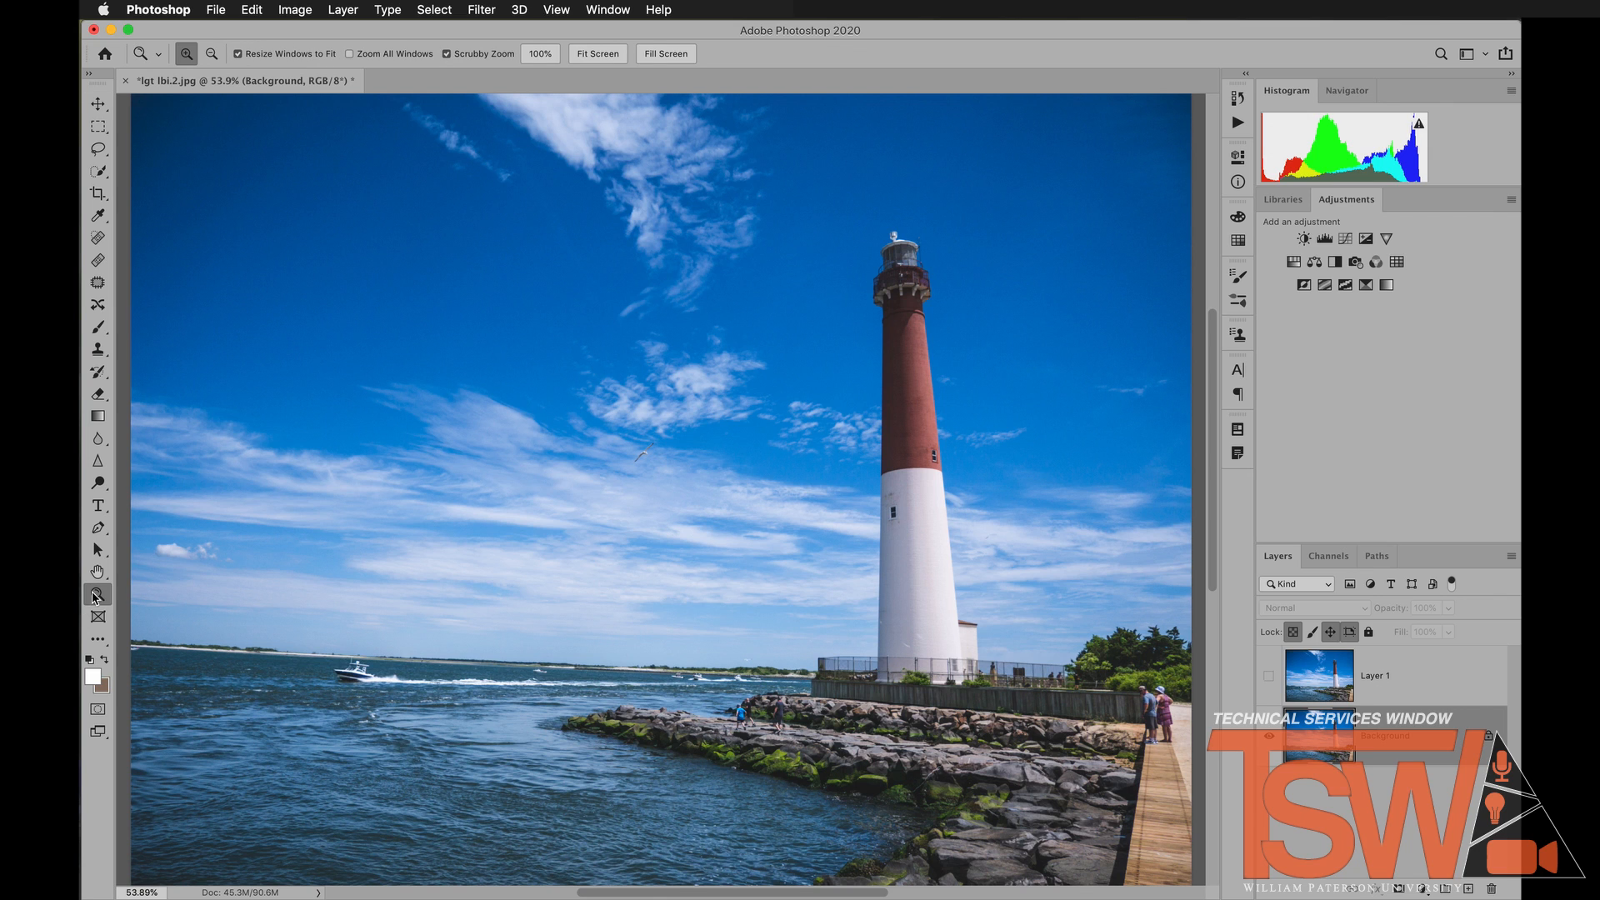
{"action": "left_click_drag", "start_coordinate": [743, 715], "coordinate": [762, 535]}
{"action": "key", "text": "space"}
{"action": "left_click", "coordinate": [759, 535]}
{"action": "left_click", "coordinate": [759, 535]}
{"action": "left_click", "coordinate": [759, 535]}
{"action": "left_click", "coordinate": [760, 535]}
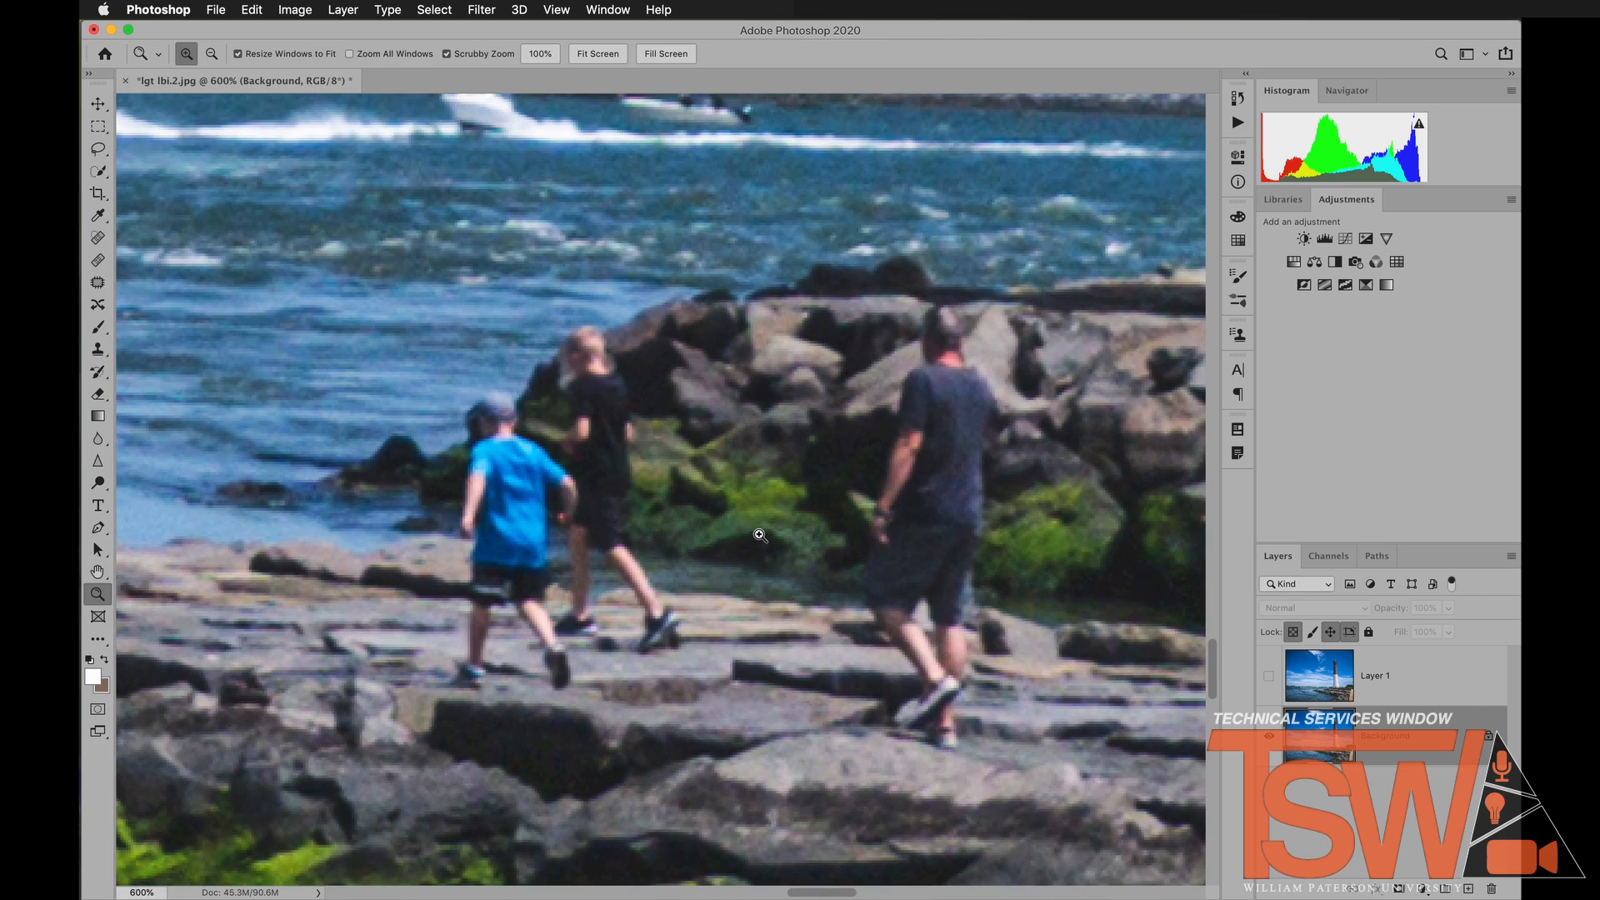
{"action": "left_click", "coordinate": [98, 104]}
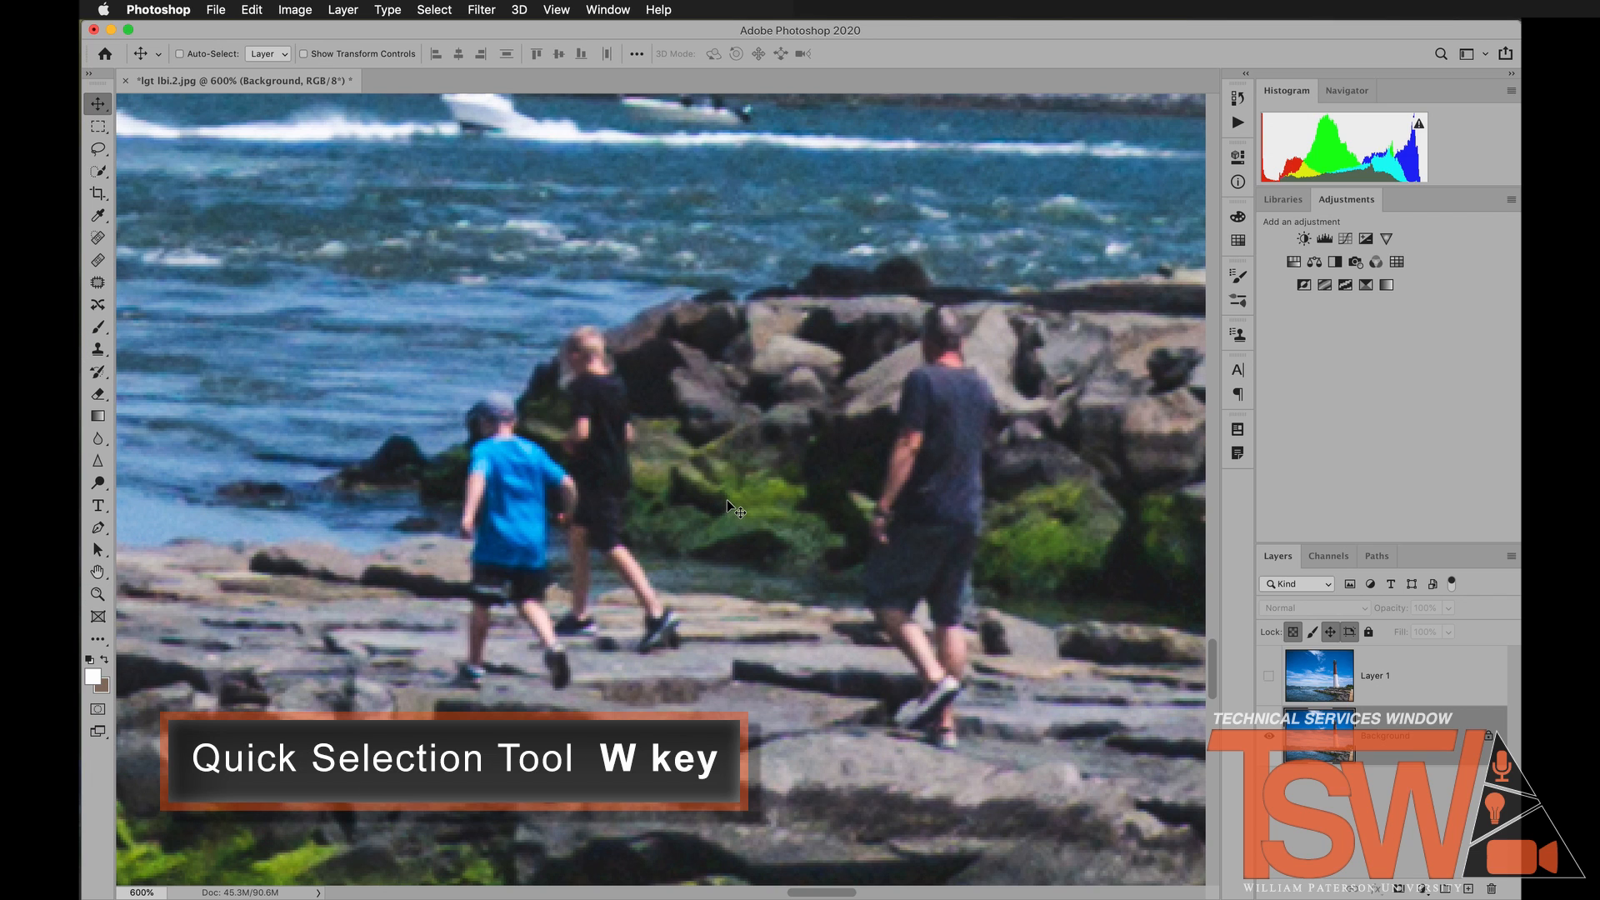
{"action": "key", "text": "w"}
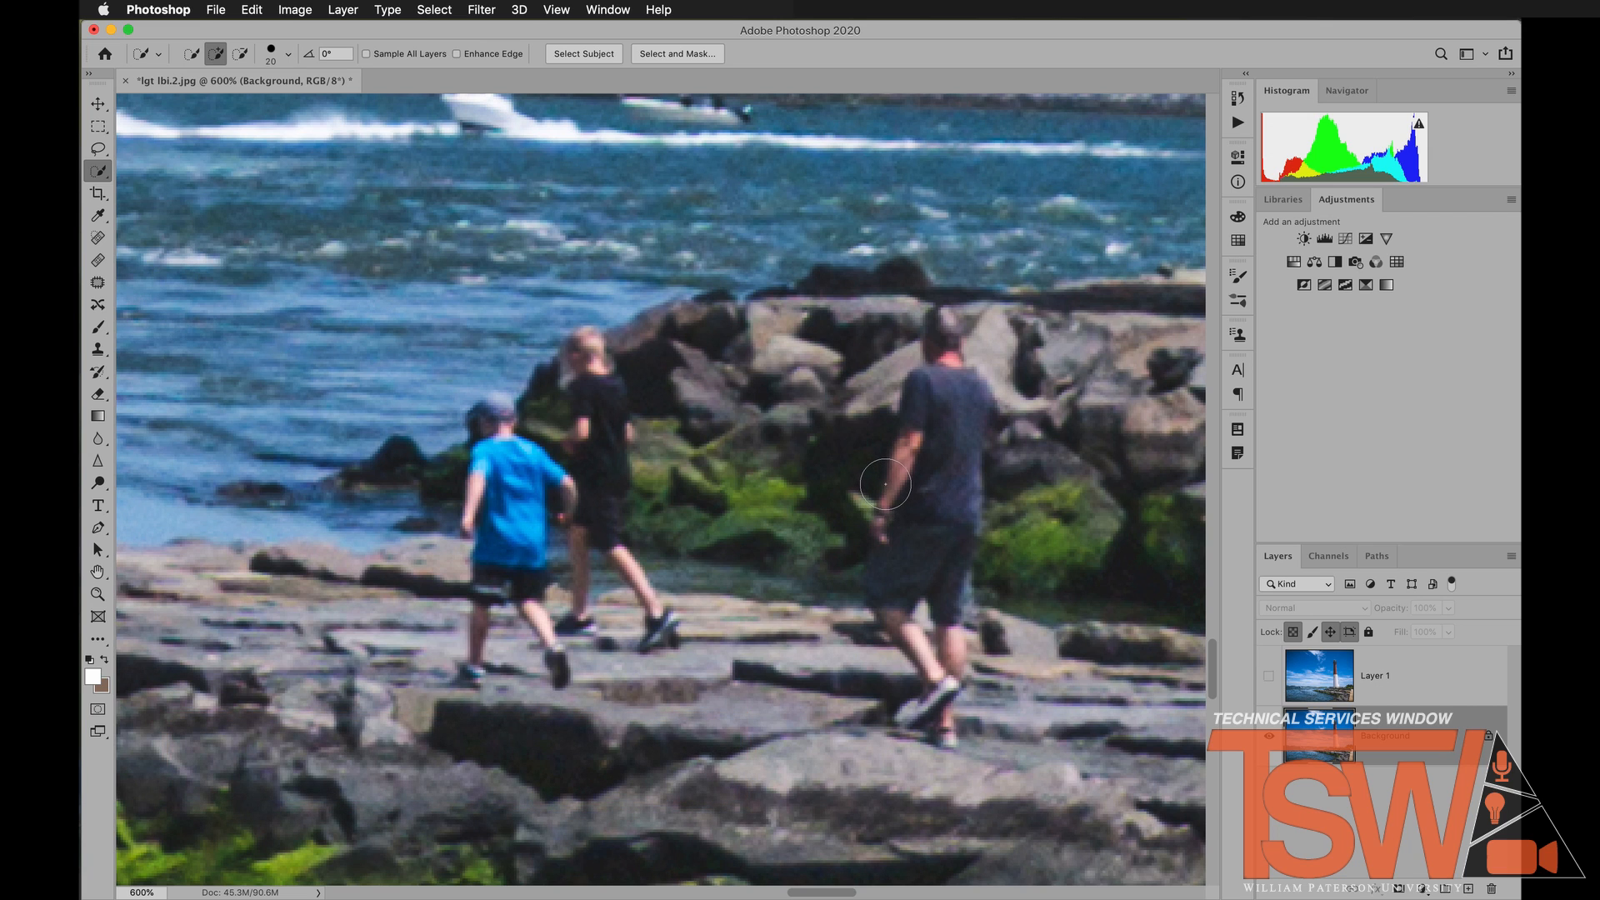
{"action": "key", "text": "bracketleft"}
{"action": "mouse_move", "coordinate": [933, 412]}
{"action": "left_mouse_down"}
{"action": "mouse_move", "coordinate": [948, 452]}
{"action": "mouse_move", "coordinate": [933, 712]}
{"action": "mouse_move", "coordinate": [945, 671]}
{"action": "mouse_move", "coordinate": [913, 700]}
{"action": "left_mouse_up"}
{"action": "mouse_move", "coordinate": [896, 616]}
{"action": "left_mouse_down"}
{"action": "mouse_move", "coordinate": [913, 508]}
{"action": "mouse_move", "coordinate": [958, 408]}
{"action": "mouse_move", "coordinate": [937, 333]}
{"action": "mouse_move", "coordinate": [956, 308]}
{"action": "mouse_move", "coordinate": [904, 322]}
{"action": "left_mouse_up"}
Subtract surrounding rock from the selection around the man and add the area beside his shoulder back in.
{"action": "left_click_drag", "start_coordinate": [838, 400], "coordinate": [821, 550], "text": "alt"}
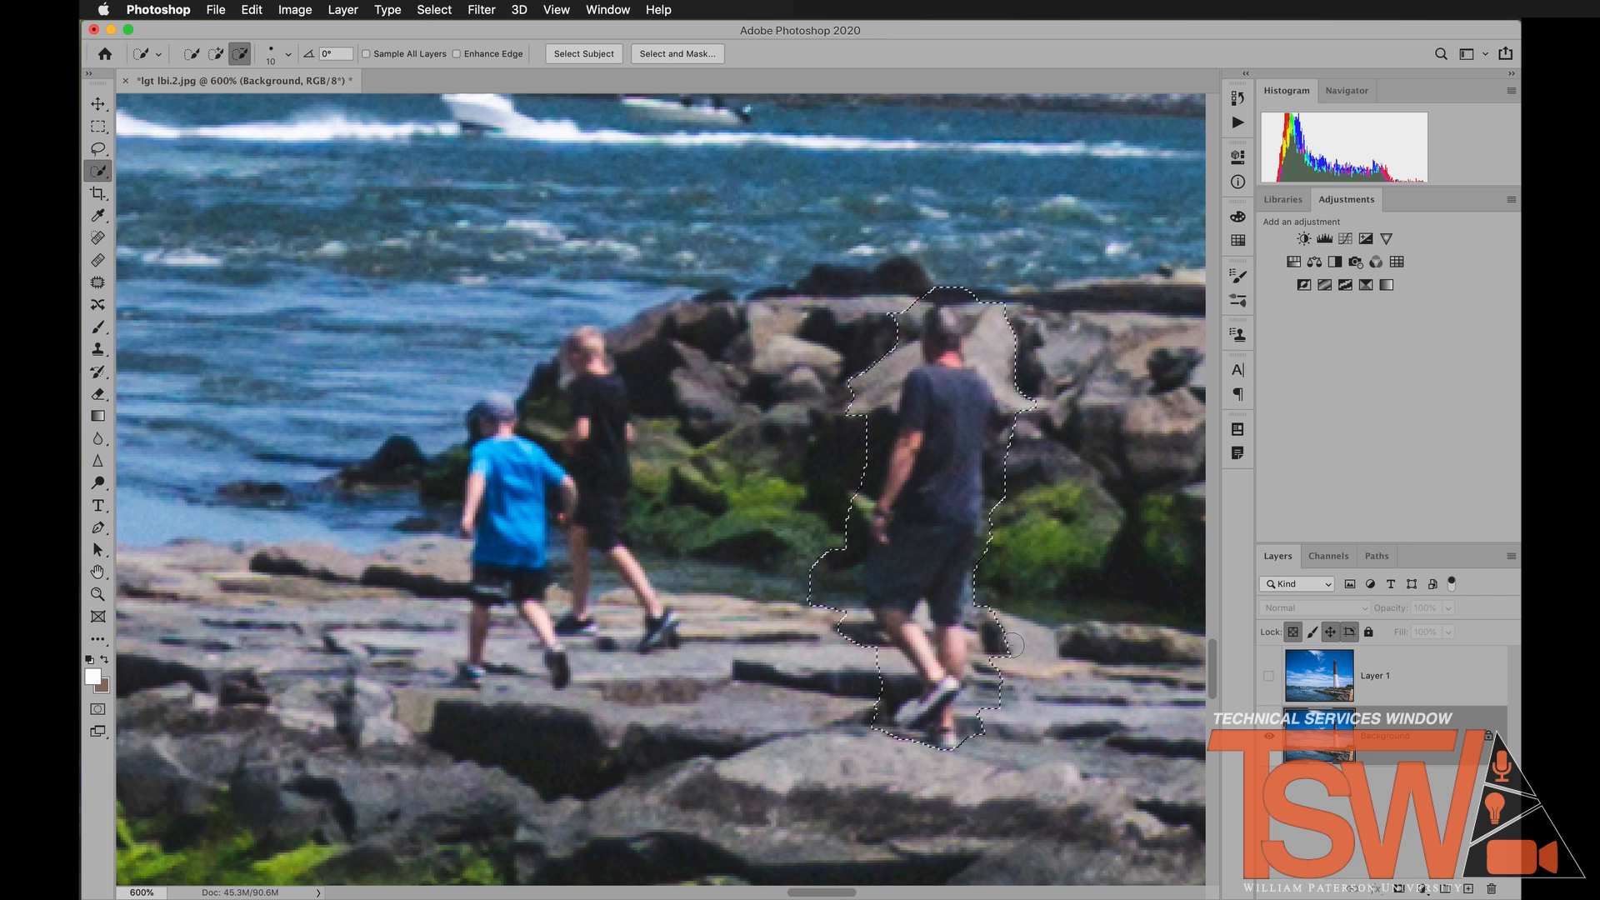
{"action": "left_click_drag", "start_coordinate": [1009, 640], "coordinate": [997, 669], "text": "alt"}
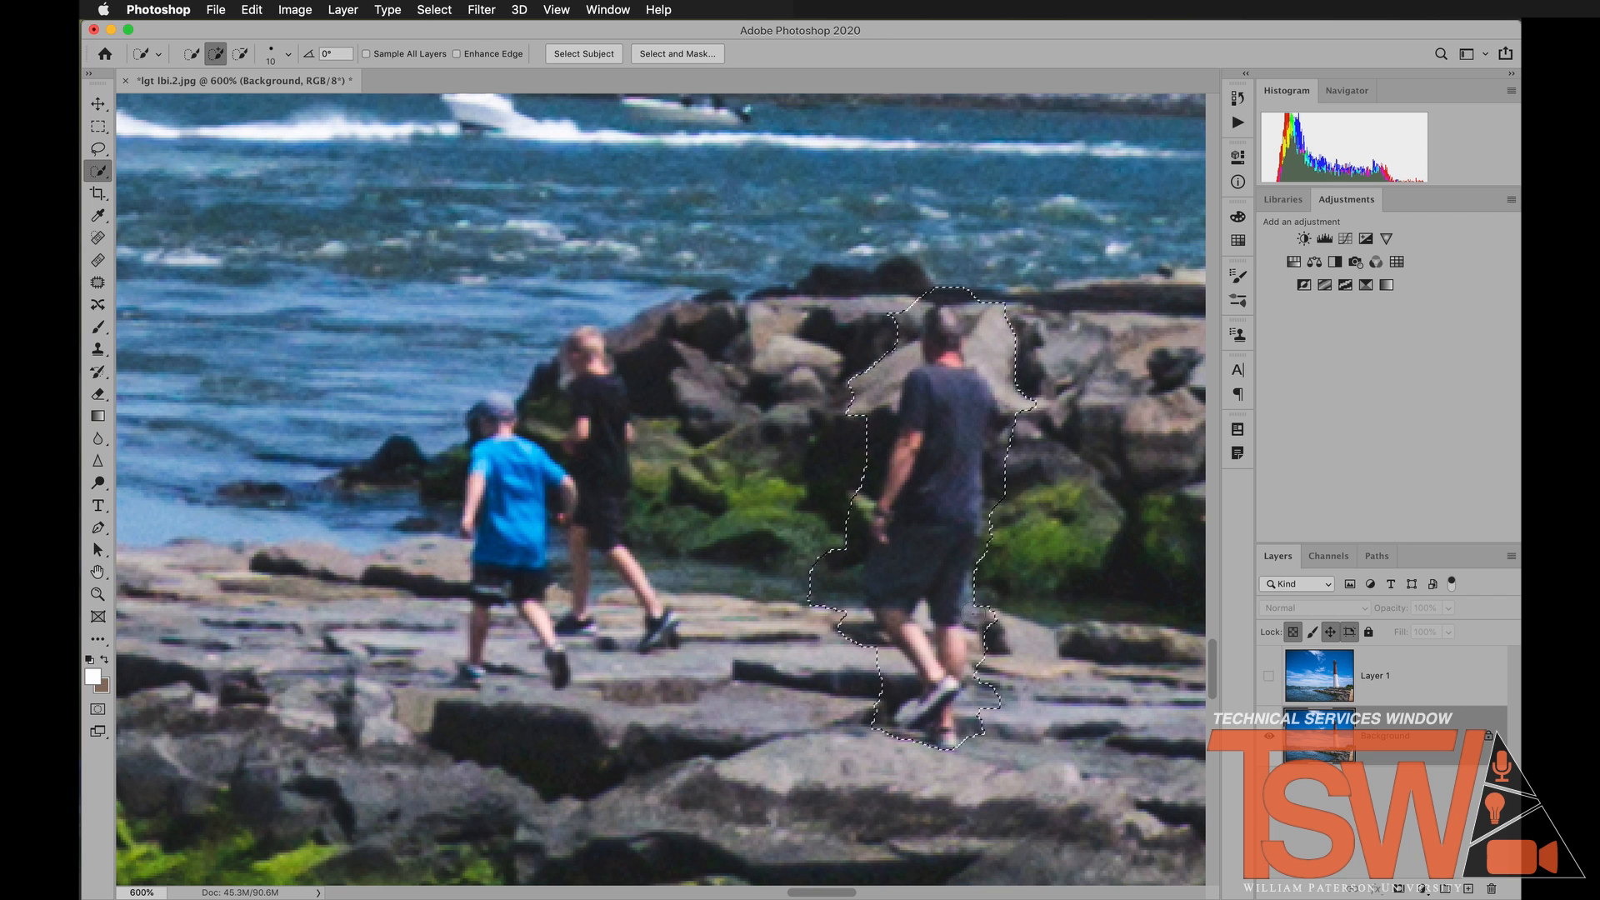
{"action": "key", "text": "alt"}
{"action": "left_click_drag", "start_coordinate": [869, 371], "coordinate": [860, 400], "text": "alt"}
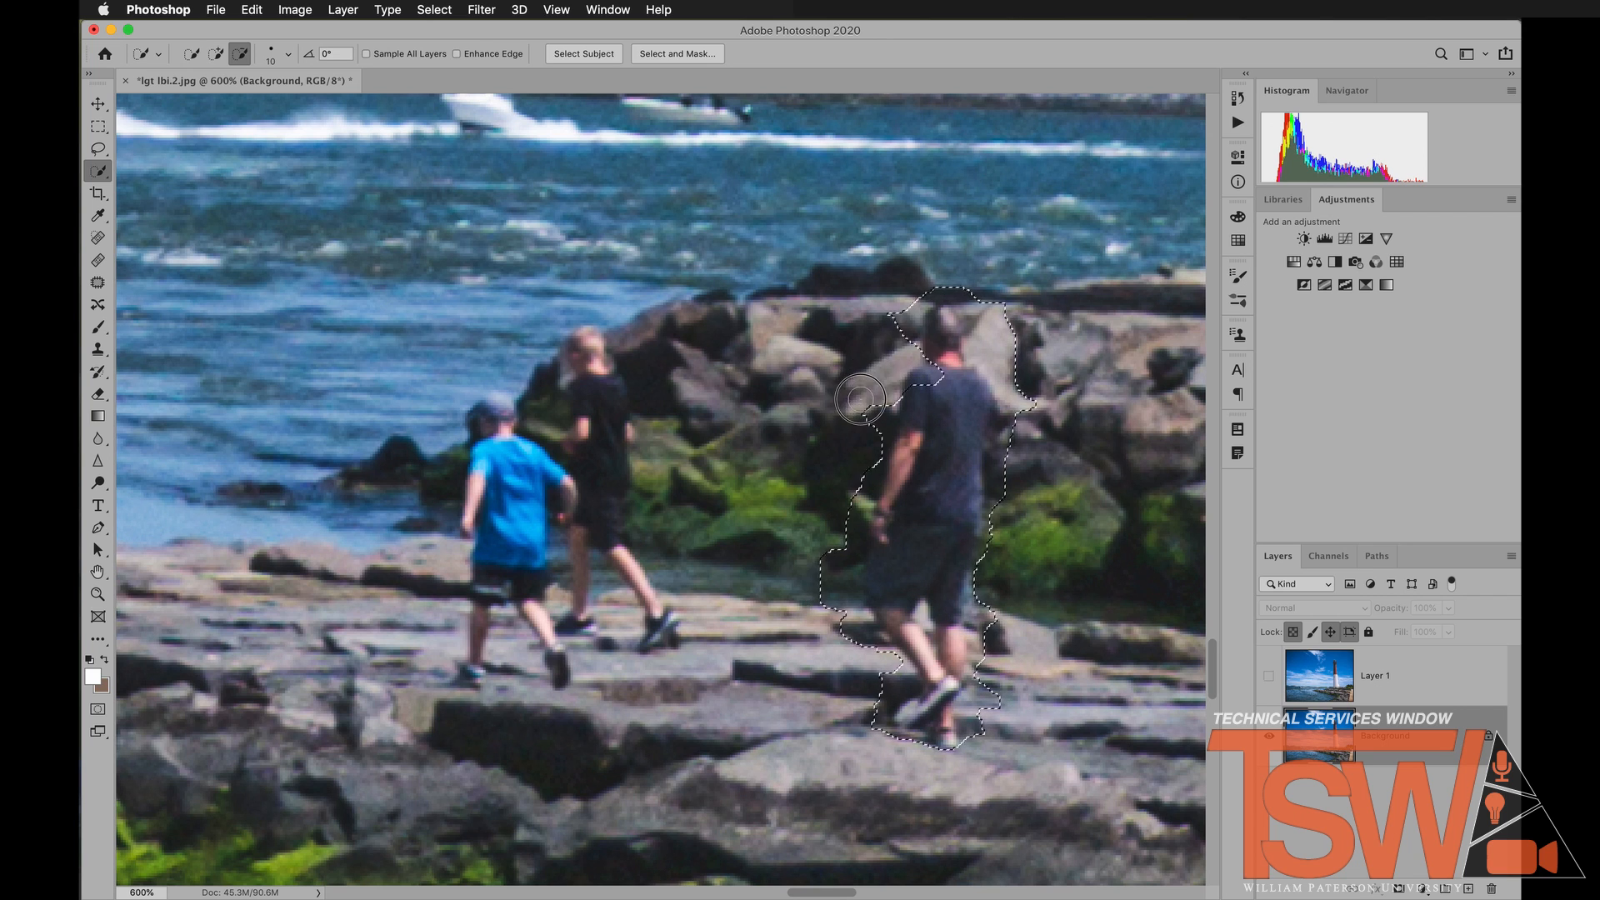
{"action": "left_click_drag", "start_coordinate": [916, 342], "coordinate": [902, 405]}
Remove the man with a Content-Aware fill using Color Adaptation, Normal mode and 100% opacity, and deselect.
{"action": "right_click", "coordinate": [916, 471]}
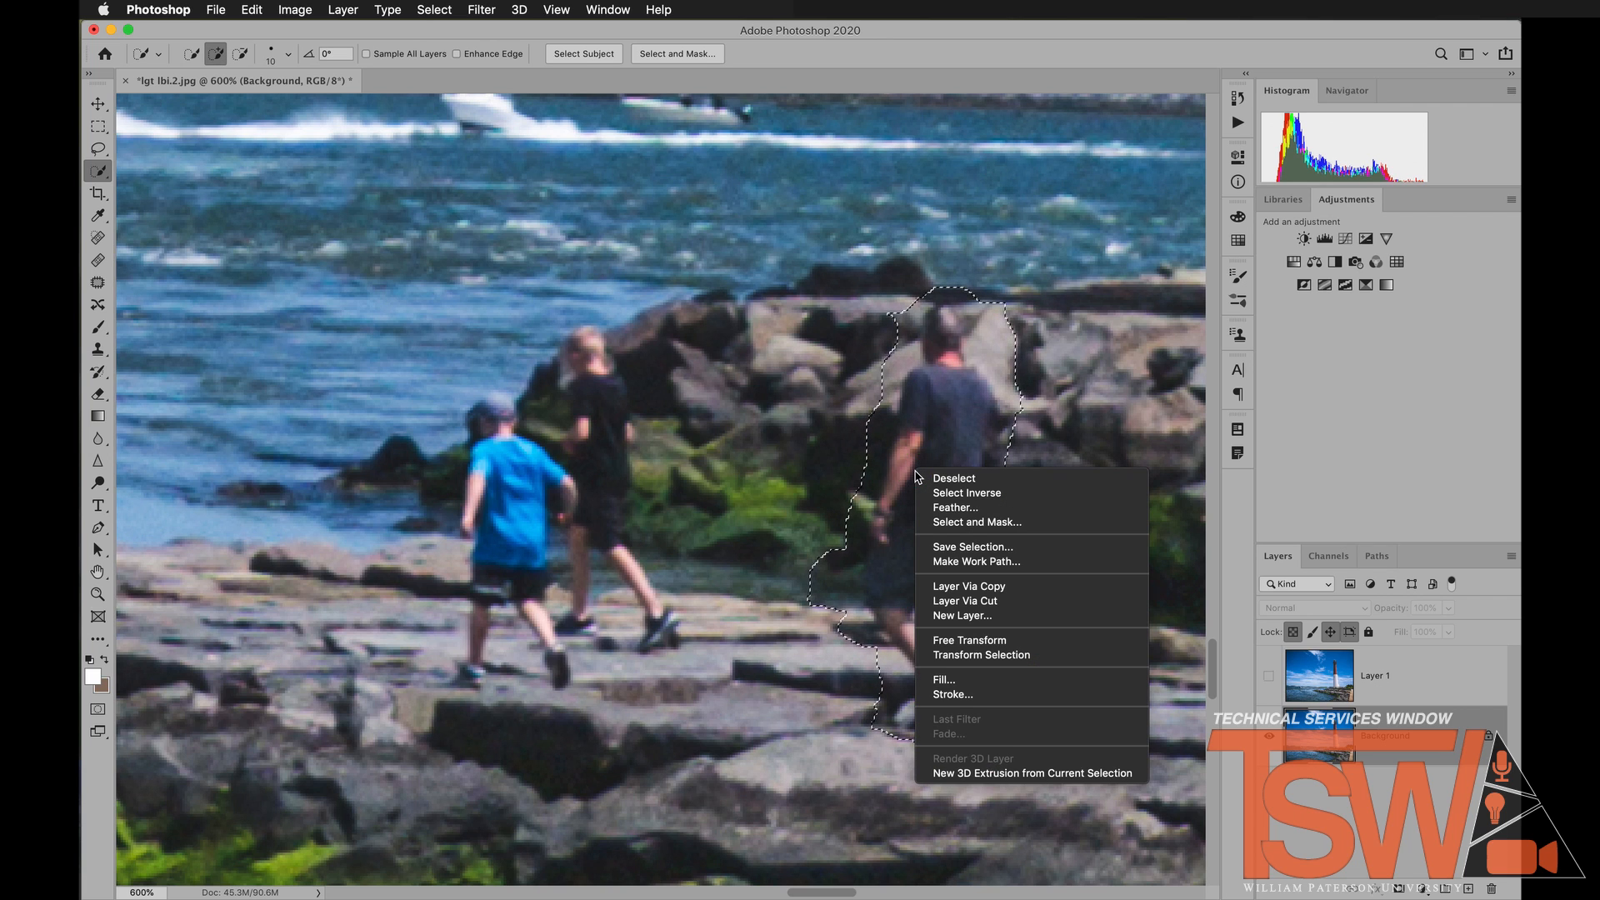
{"action": "left_click", "coordinate": [997, 683]}
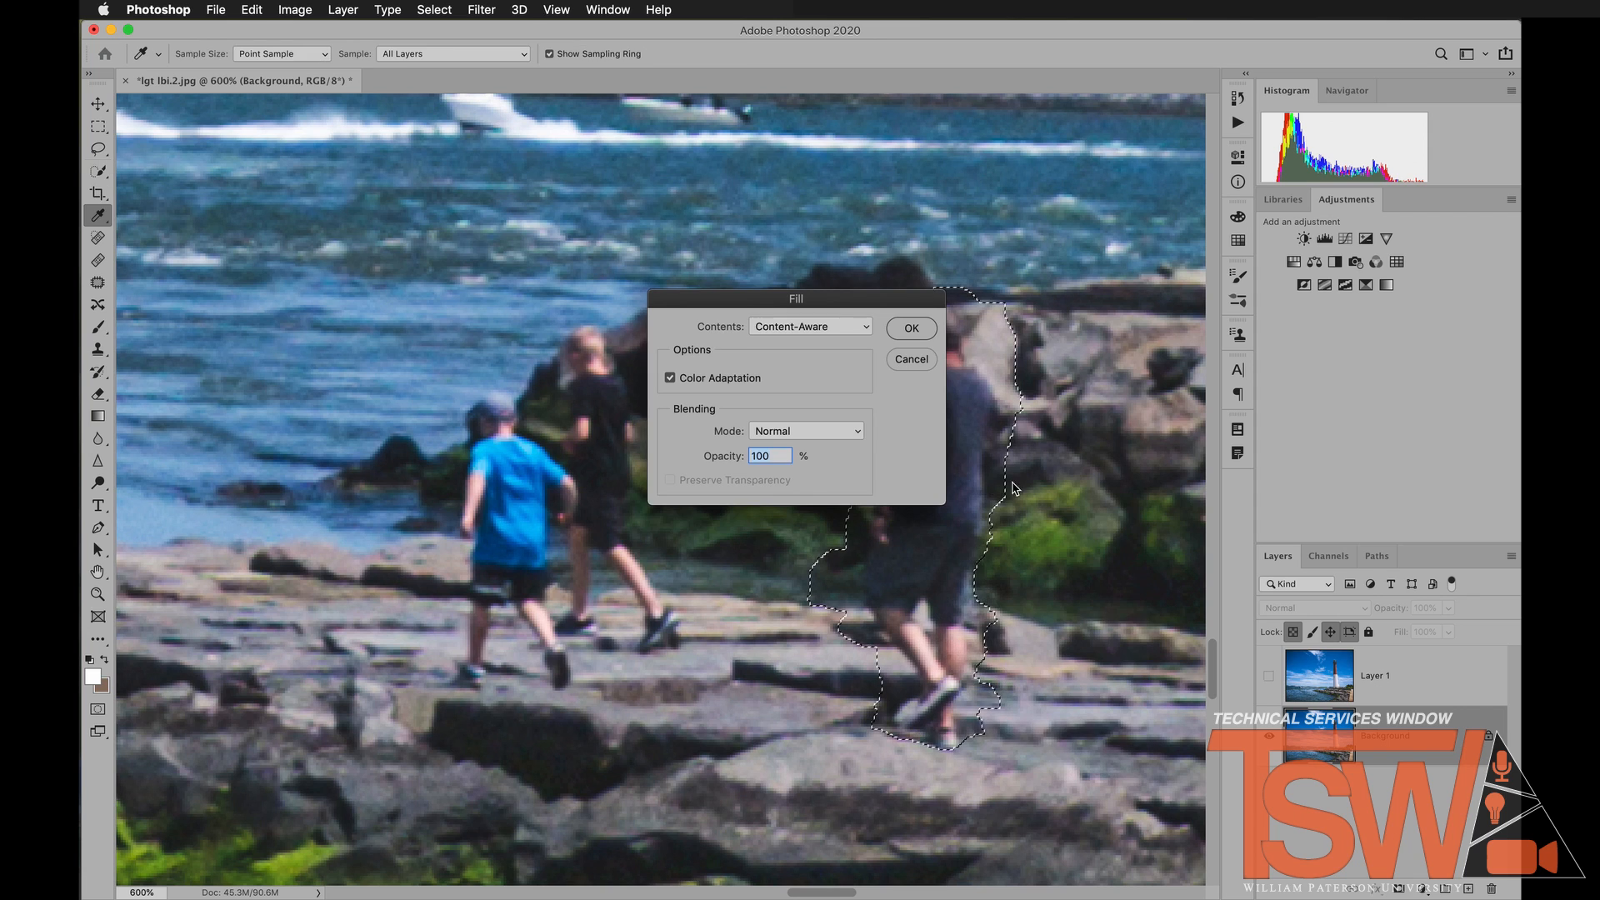
{"action": "left_click", "coordinate": [787, 328]}
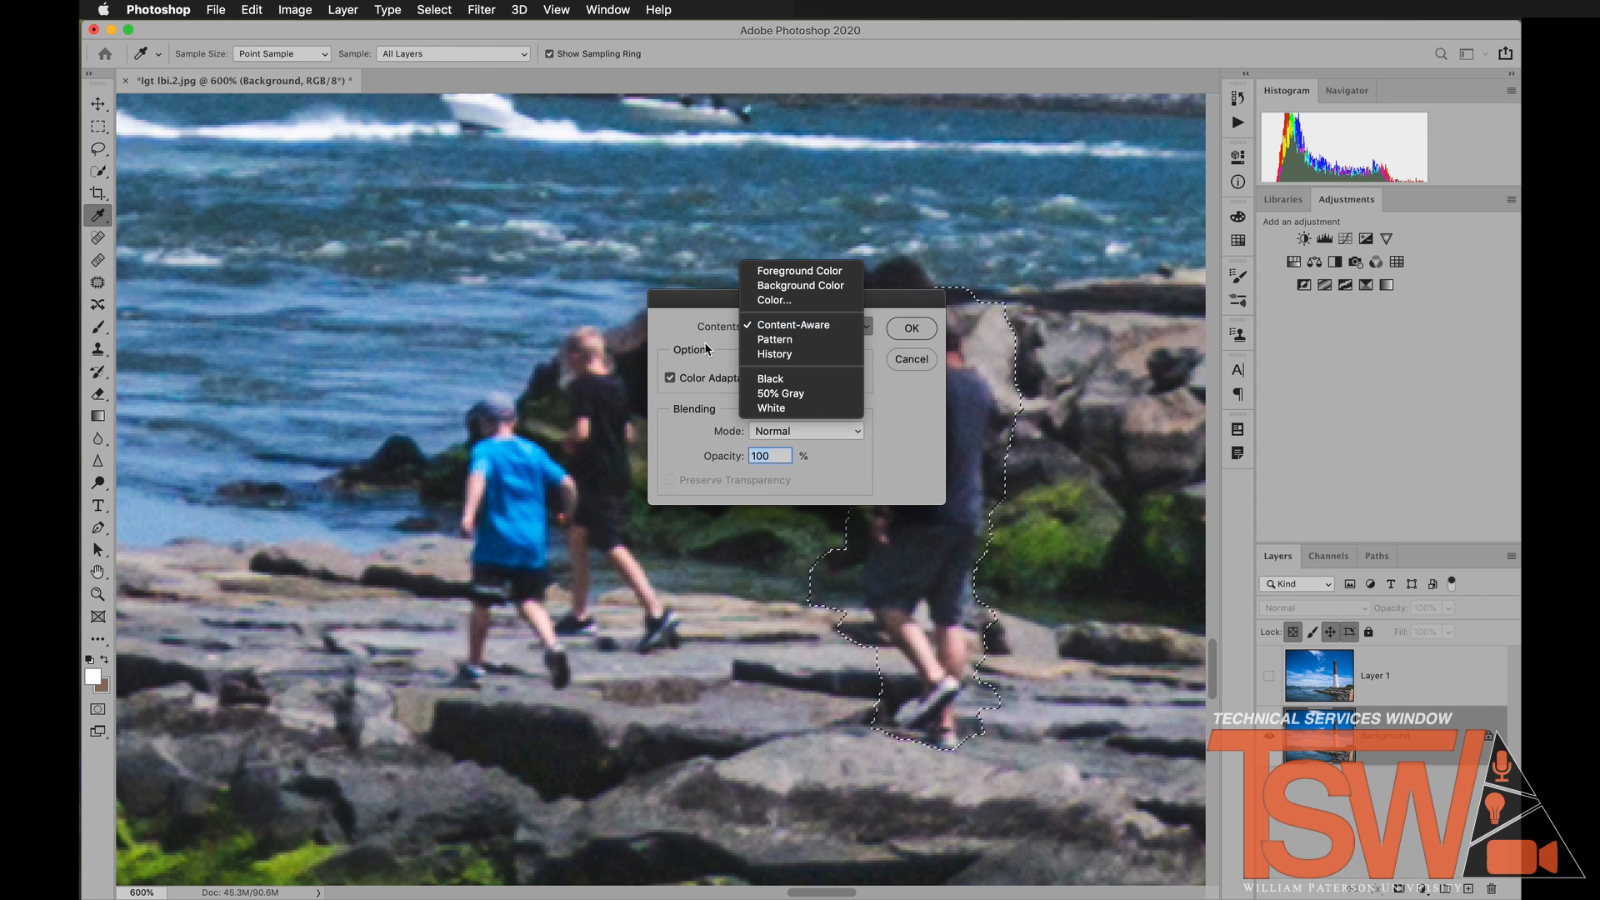
{"action": "left_click", "coordinate": [700, 420]}
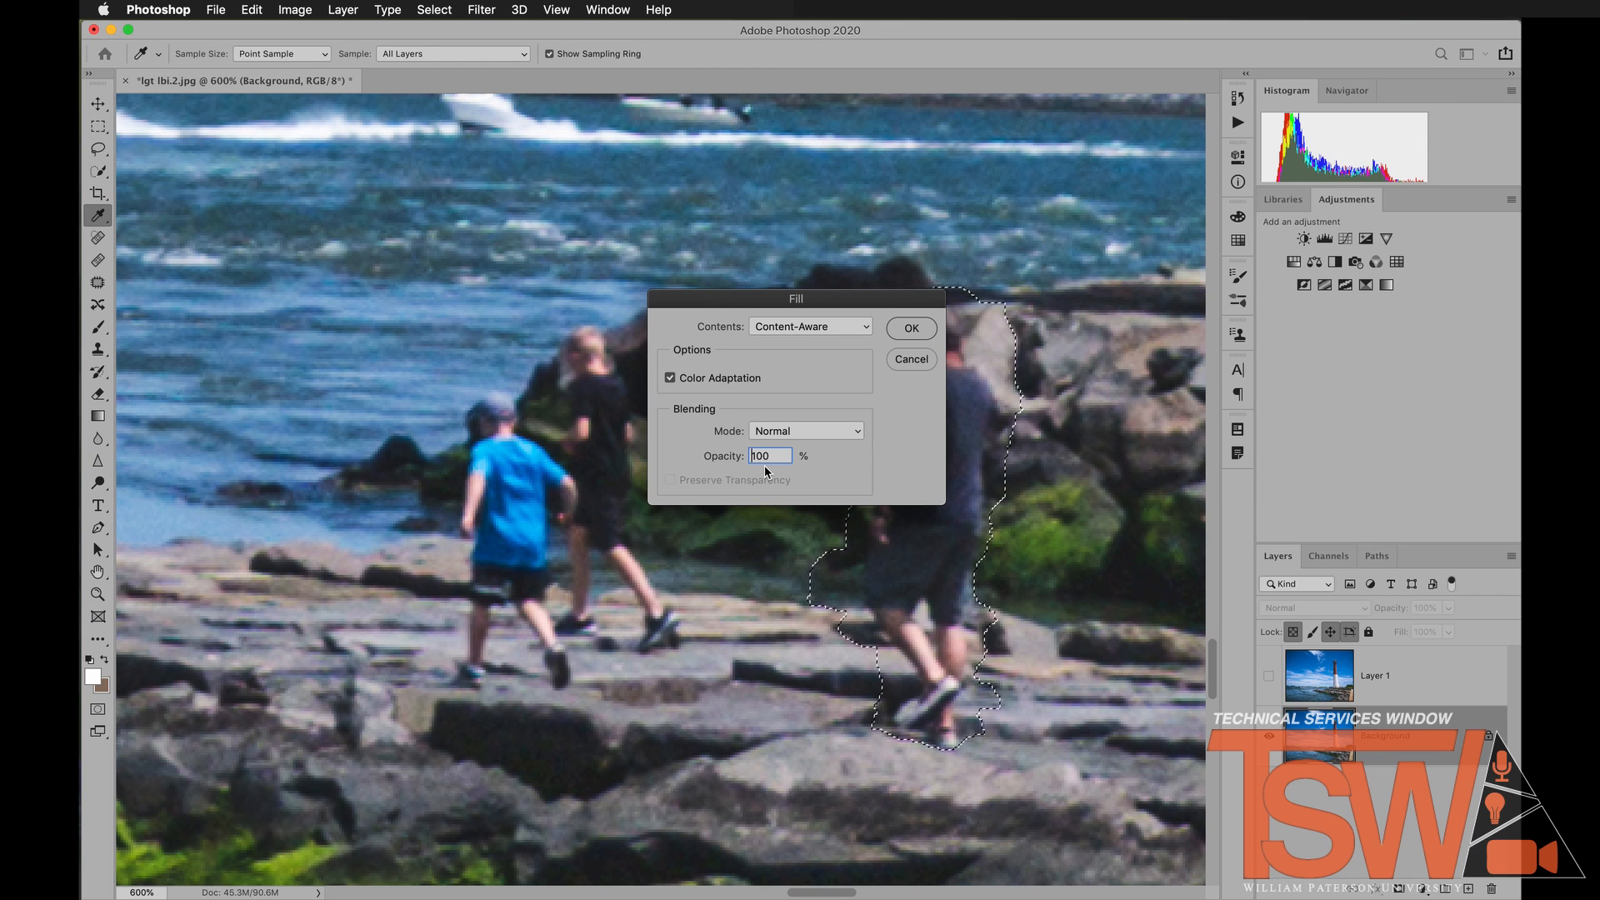
{"action": "left_click", "coordinate": [911, 329]}
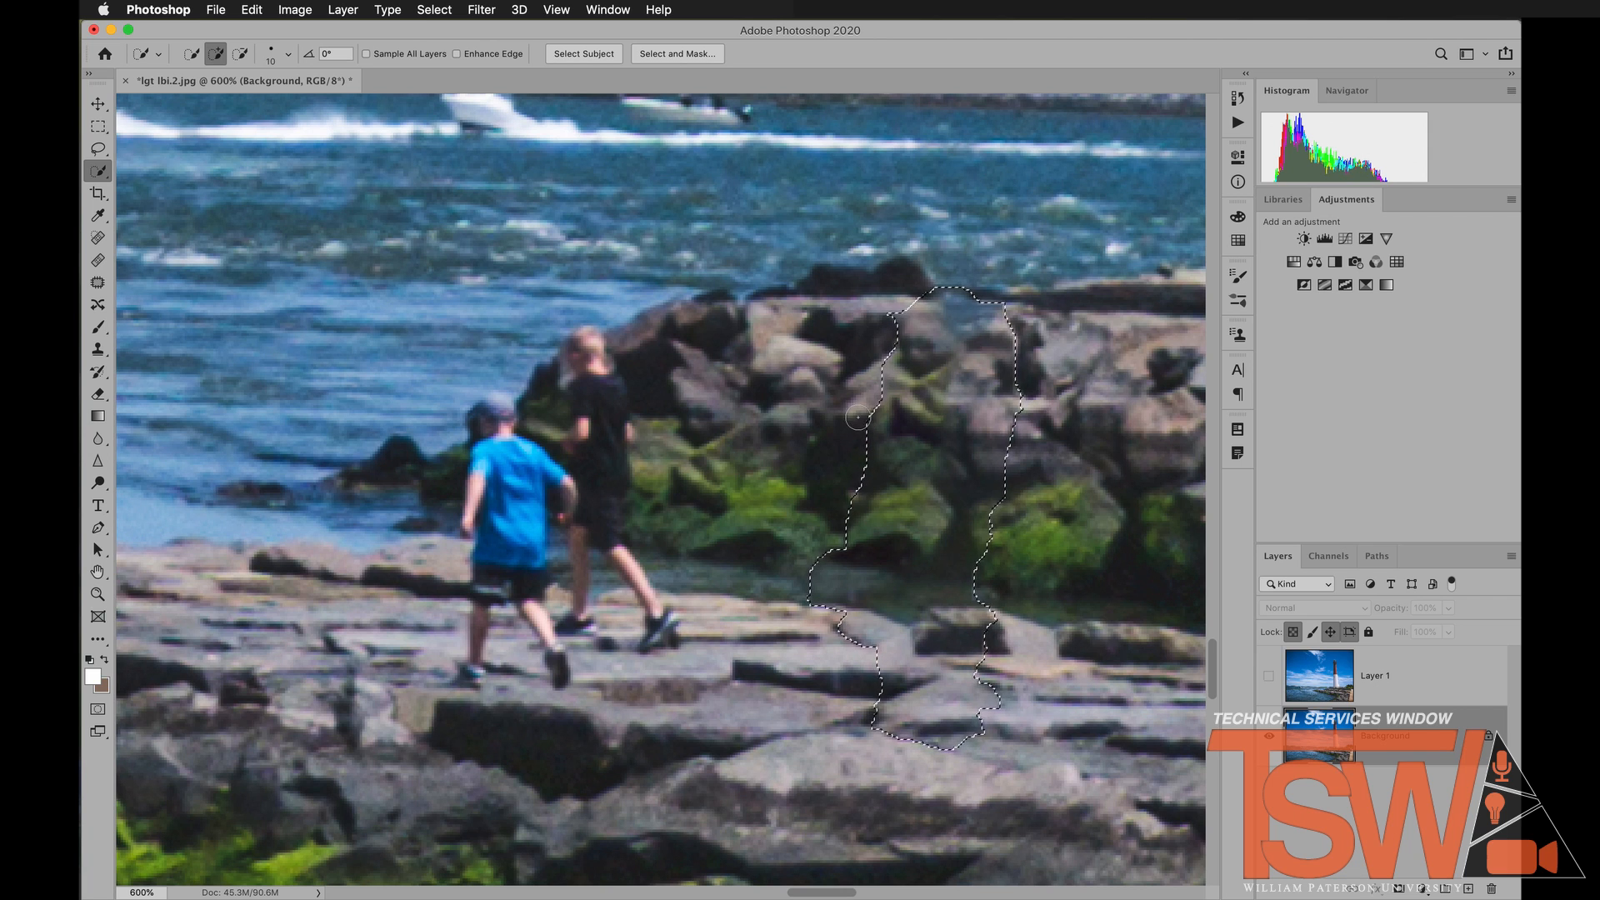
{"action": "key", "text": "super+d"}
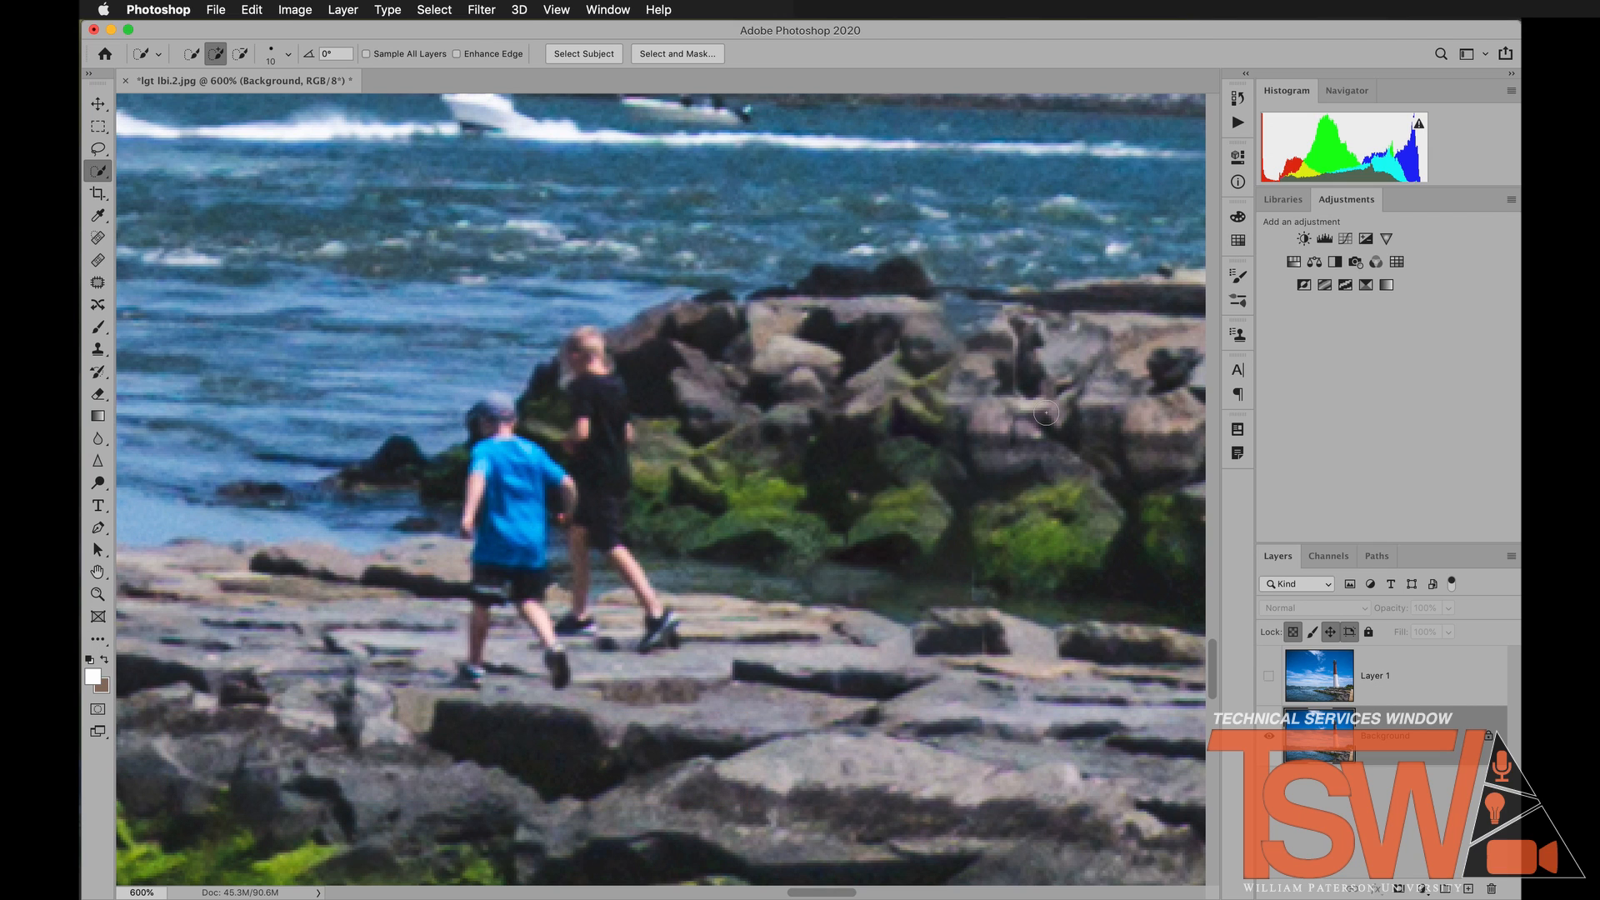
Retouch the thin vertical seam on the upper rocks with the Healing Brush, sampling from the adjacent rock.
{"action": "key", "text": "j"}
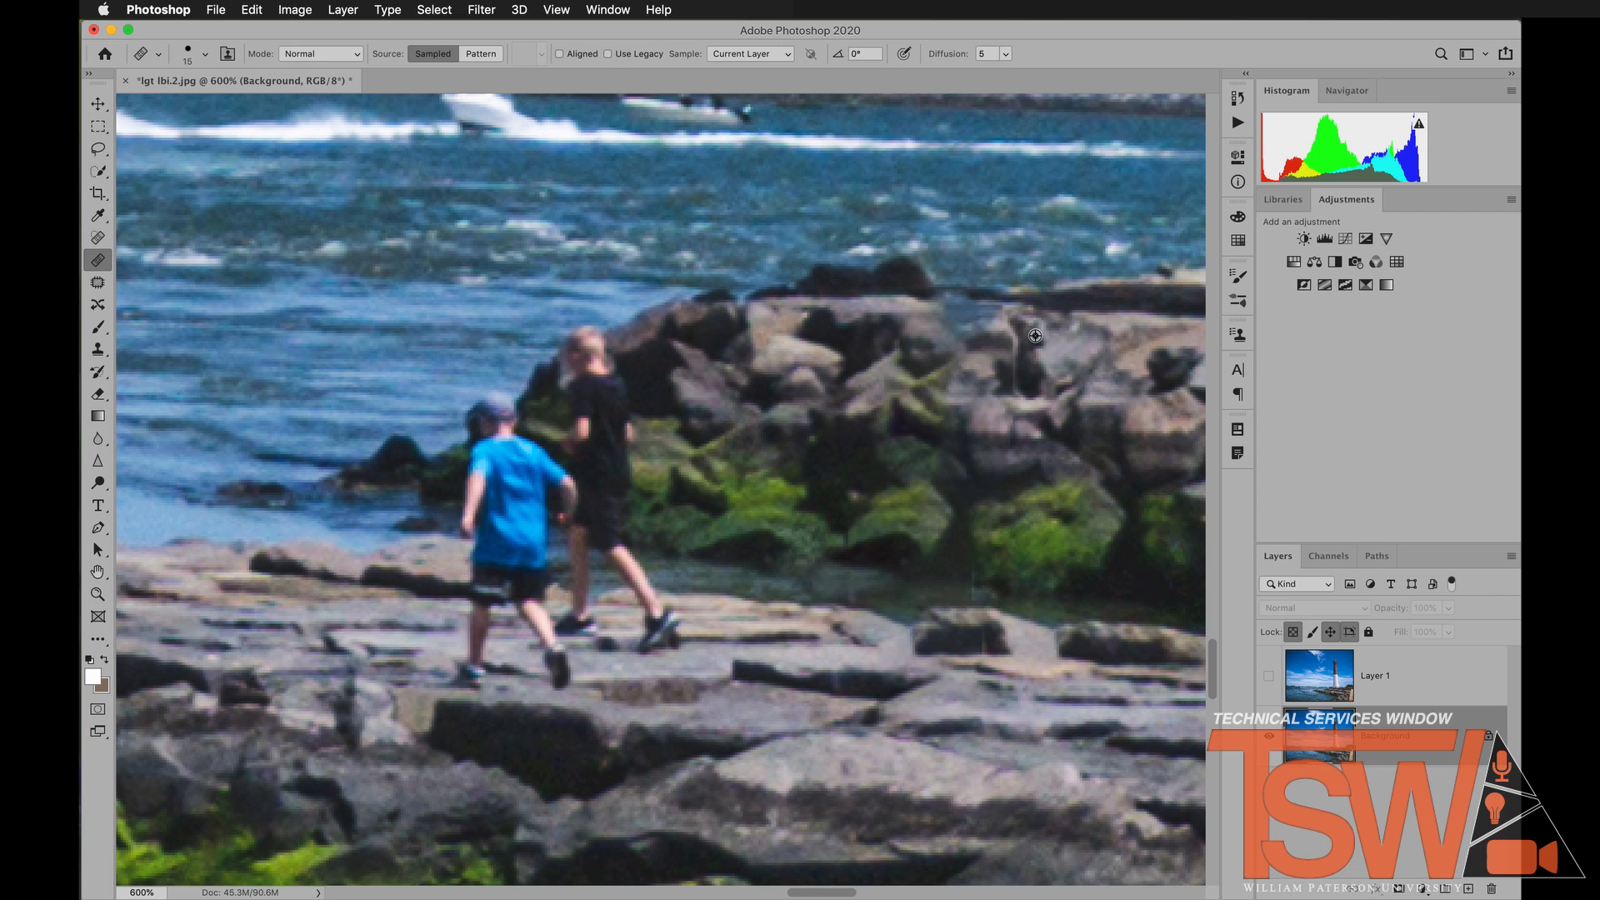
{"action": "left_click", "coordinate": [1036, 336], "text": "alt"}
{"action": "mouse_move", "coordinate": [1025, 337]}
{"action": "left_mouse_down"}
{"action": "mouse_move", "coordinate": [1022, 358]}
{"action": "mouse_move", "coordinate": [1009, 329]}
{"action": "mouse_move", "coordinate": [1019, 340]}
{"action": "left_mouse_up"}
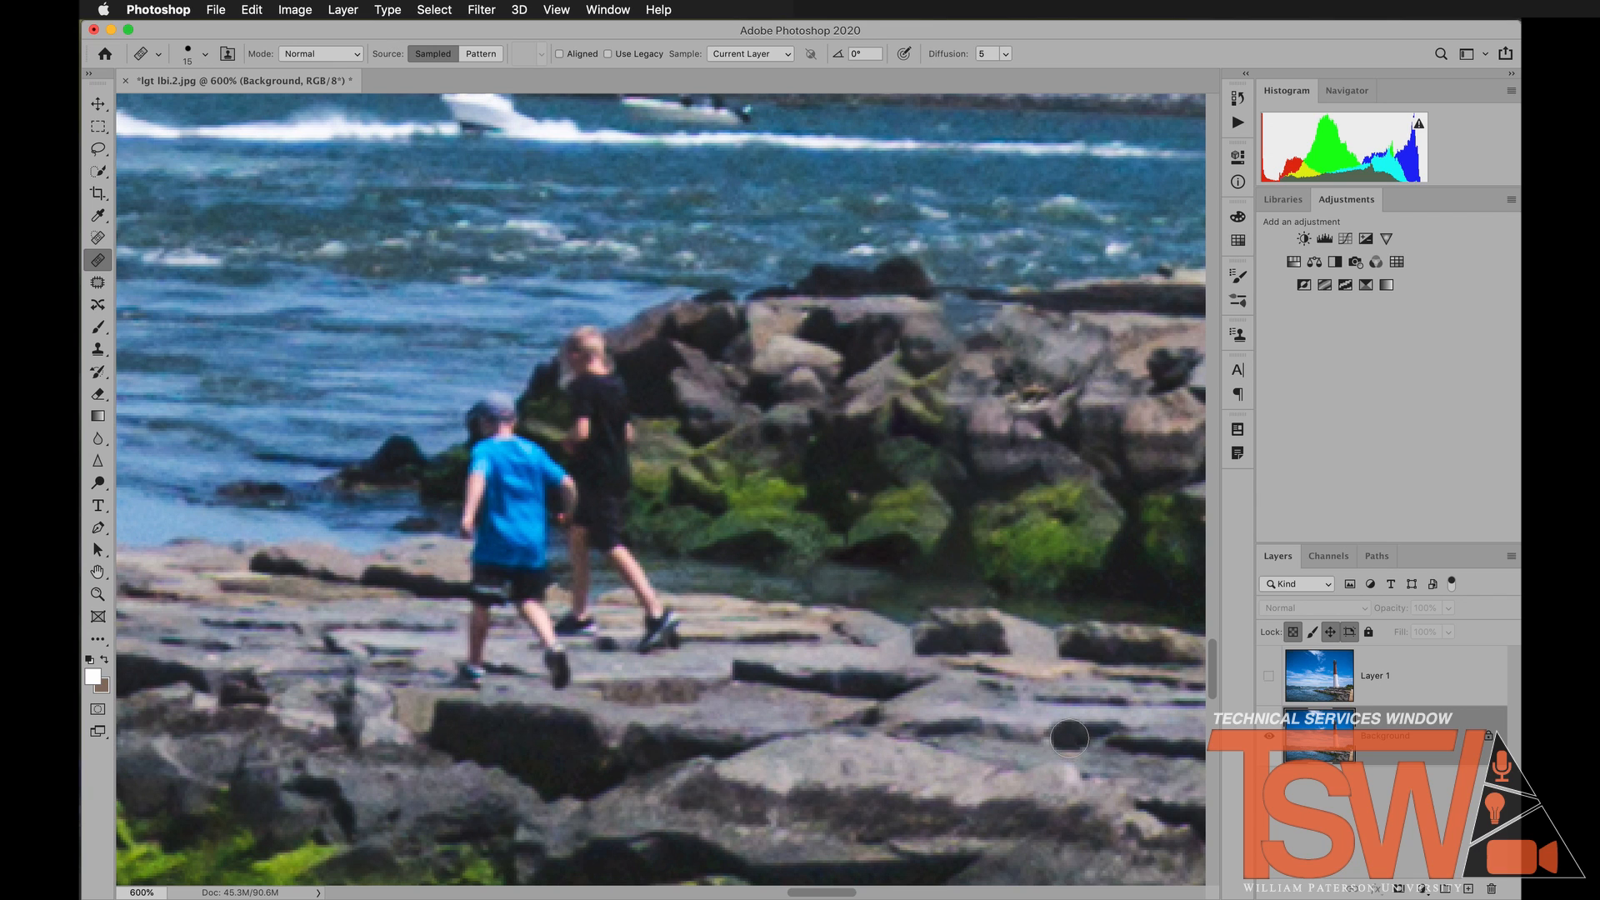
Select the two boys on the rocks closely with the Quick Selection tool and open Fill for the selection.
{"action": "key", "text": "h"}
{"action": "left_click_drag", "start_coordinate": [845, 703], "coordinate": [951, 589]}
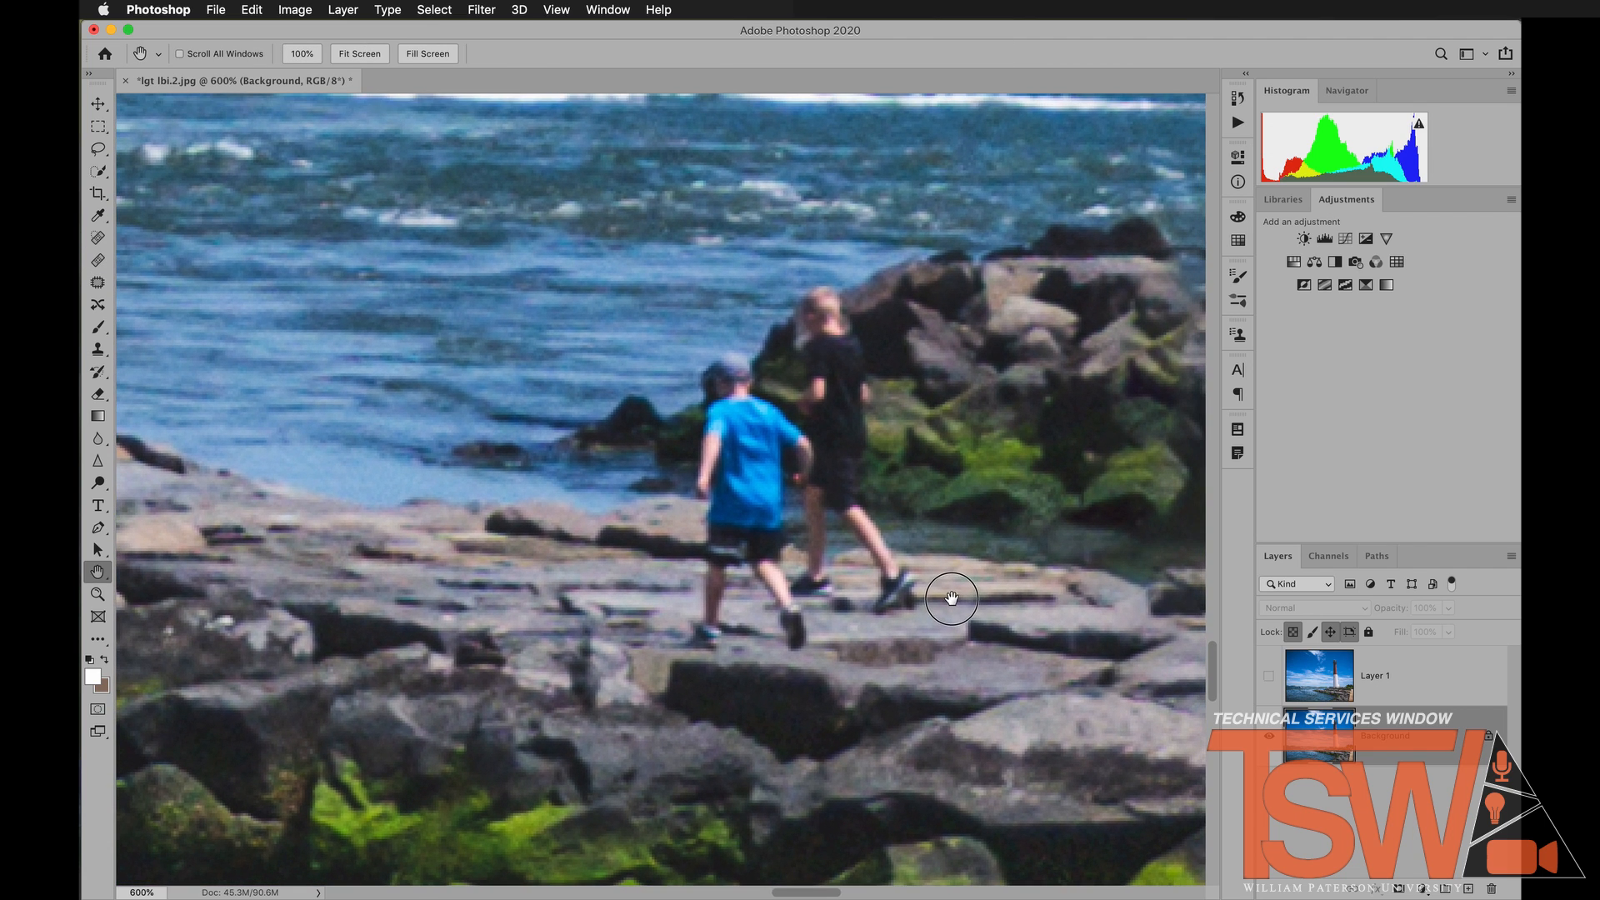
{"action": "key", "text": "w"}
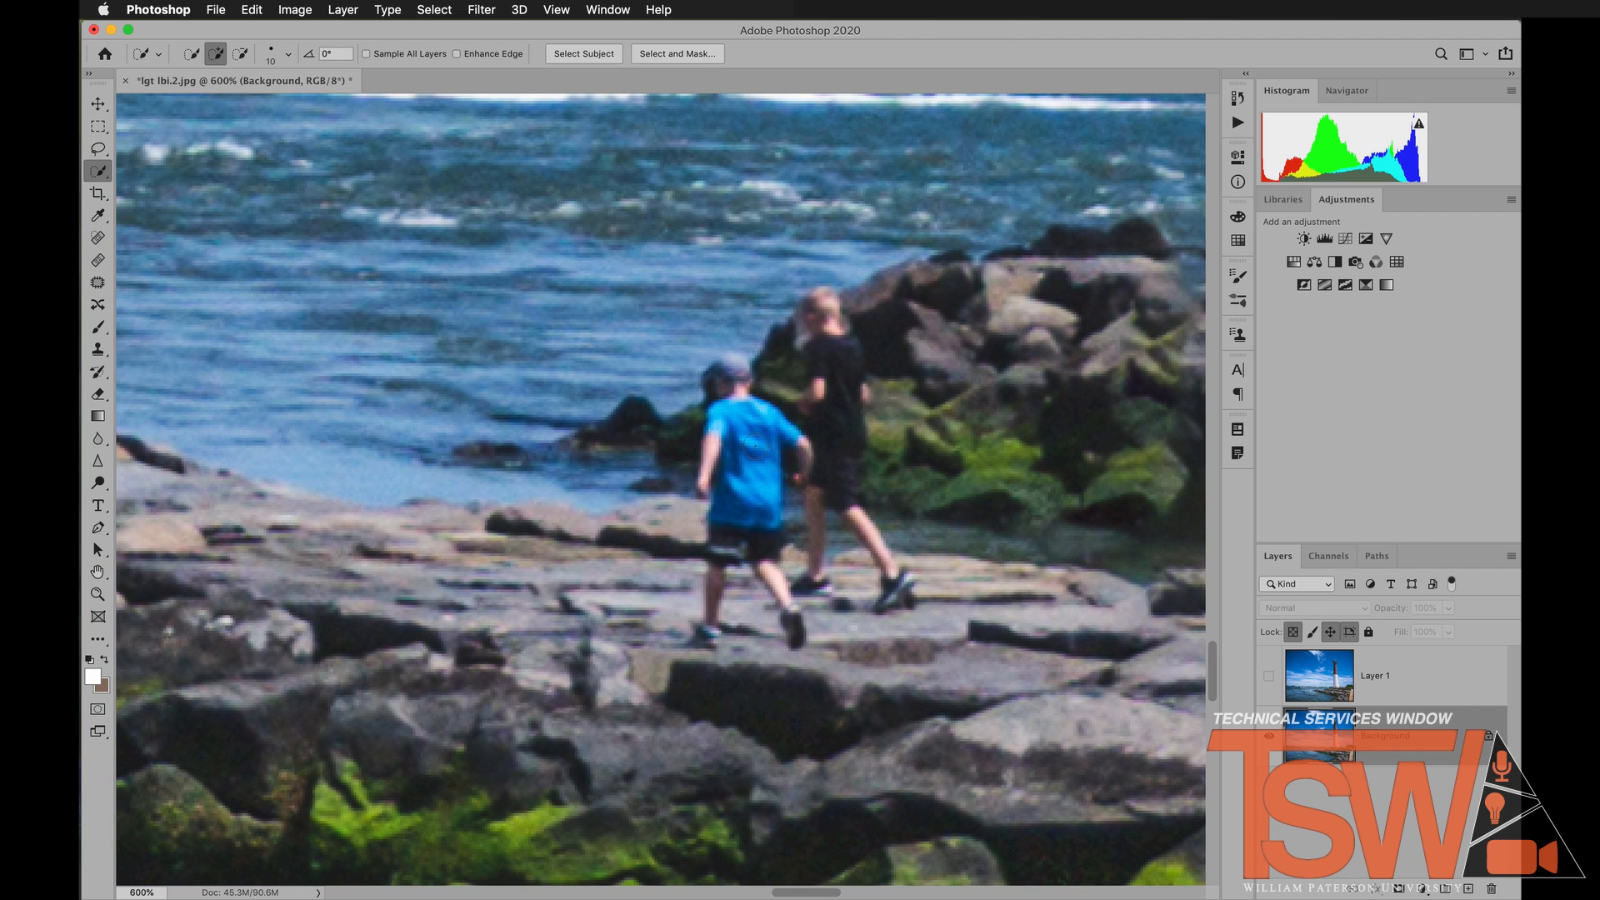
{"action": "mouse_move", "coordinate": [772, 638]}
{"action": "left_mouse_down"}
{"action": "mouse_move", "coordinate": [833, 298]}
{"action": "mouse_move", "coordinate": [719, 392]}
{"action": "mouse_move", "coordinate": [707, 508]}
{"action": "mouse_move", "coordinate": [691, 393]}
{"action": "mouse_move", "coordinate": [714, 620]}
{"action": "mouse_move", "coordinate": [706, 518]}
{"action": "mouse_move", "coordinate": [824, 527]}
{"action": "mouse_move", "coordinate": [905, 594]}
{"action": "left_mouse_up"}
{"action": "mouse_move", "coordinate": [927, 417]}
{"action": "left_mouse_down"}
{"action": "mouse_move", "coordinate": [865, 502]}
{"action": "mouse_move", "coordinate": [872, 529]}
{"action": "left_mouse_up"}
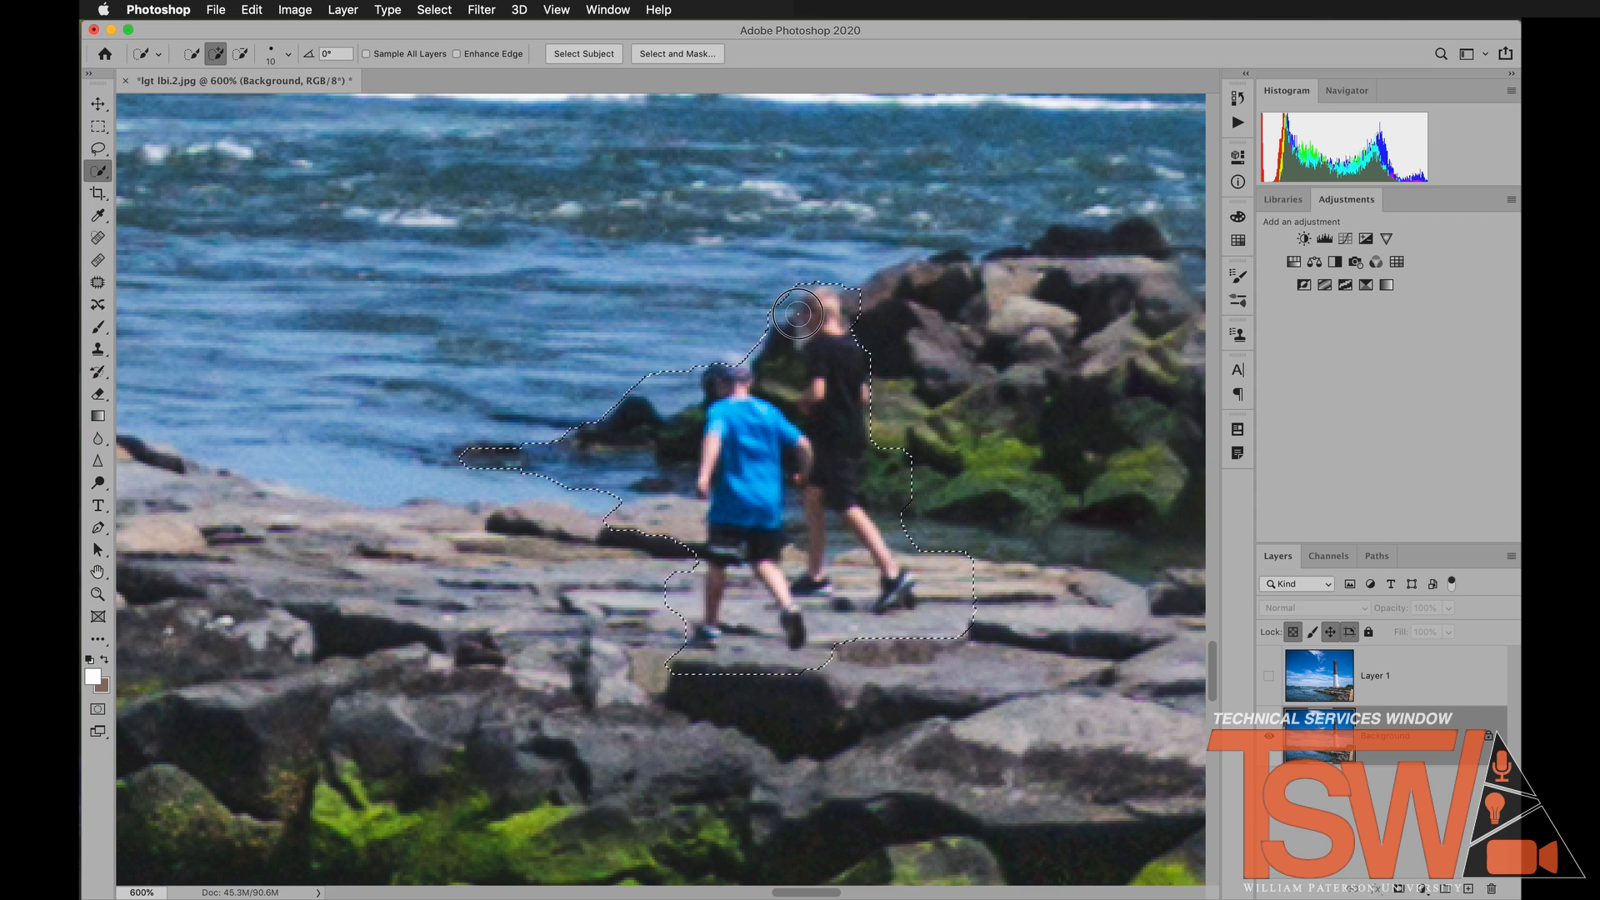
{"action": "left_click_drag", "start_coordinate": [798, 314], "coordinate": [855, 356]}
{"action": "left_click_drag", "start_coordinate": [650, 409], "coordinate": [668, 467]}
{"action": "left_click_drag", "start_coordinate": [947, 613], "coordinate": [936, 575]}
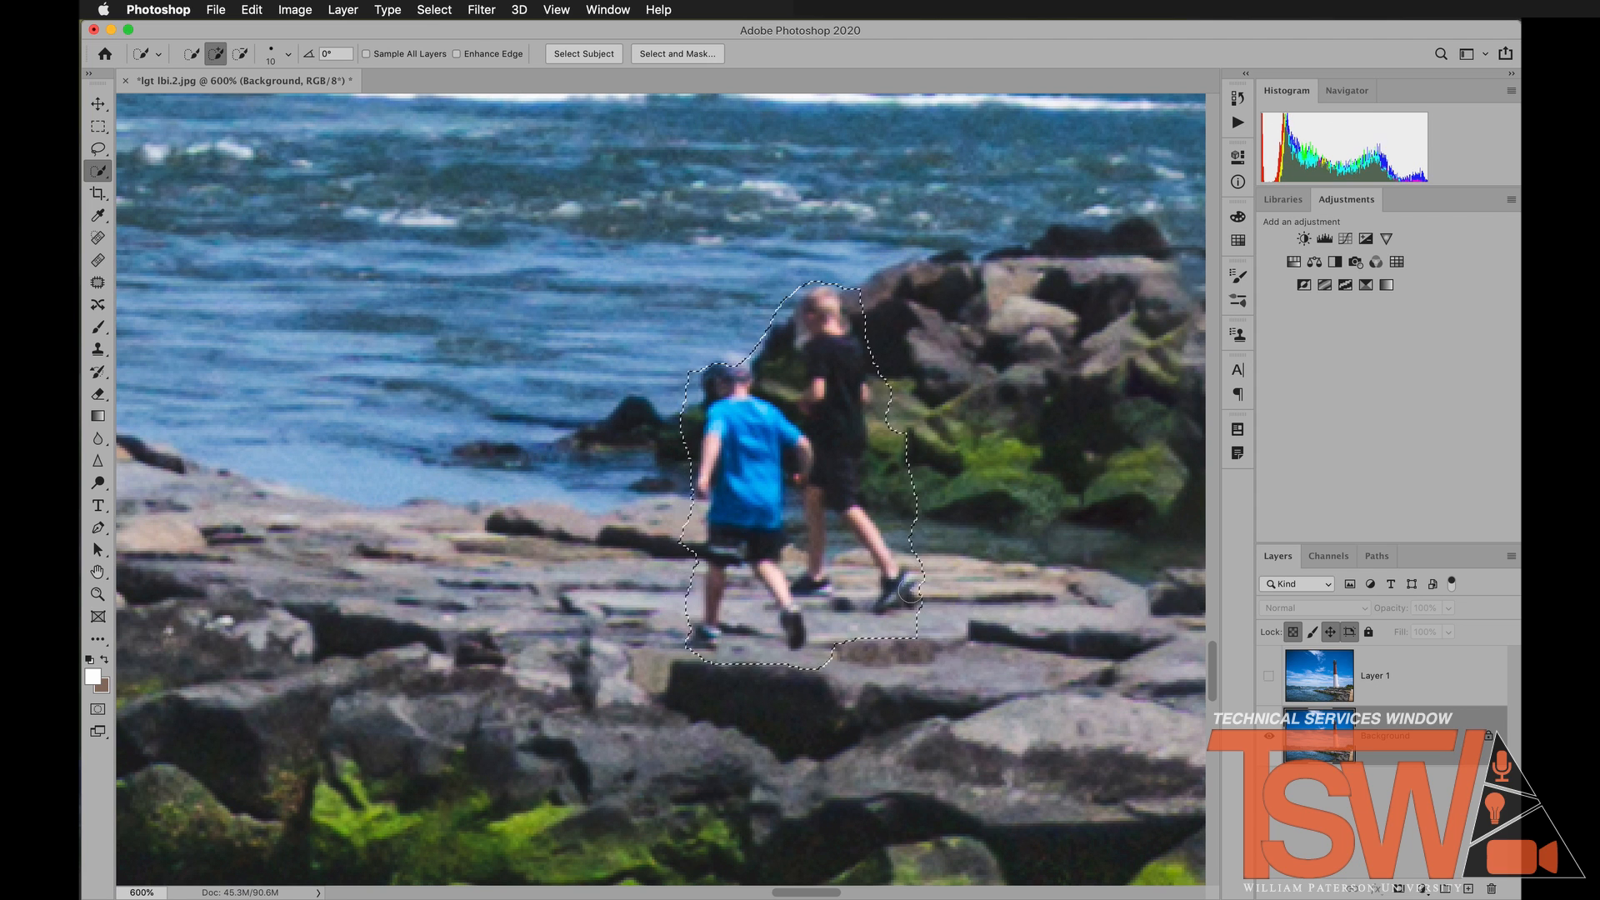
{"action": "right_click", "coordinate": [806, 481]}
{"action": "left_click", "coordinate": [842, 722]}
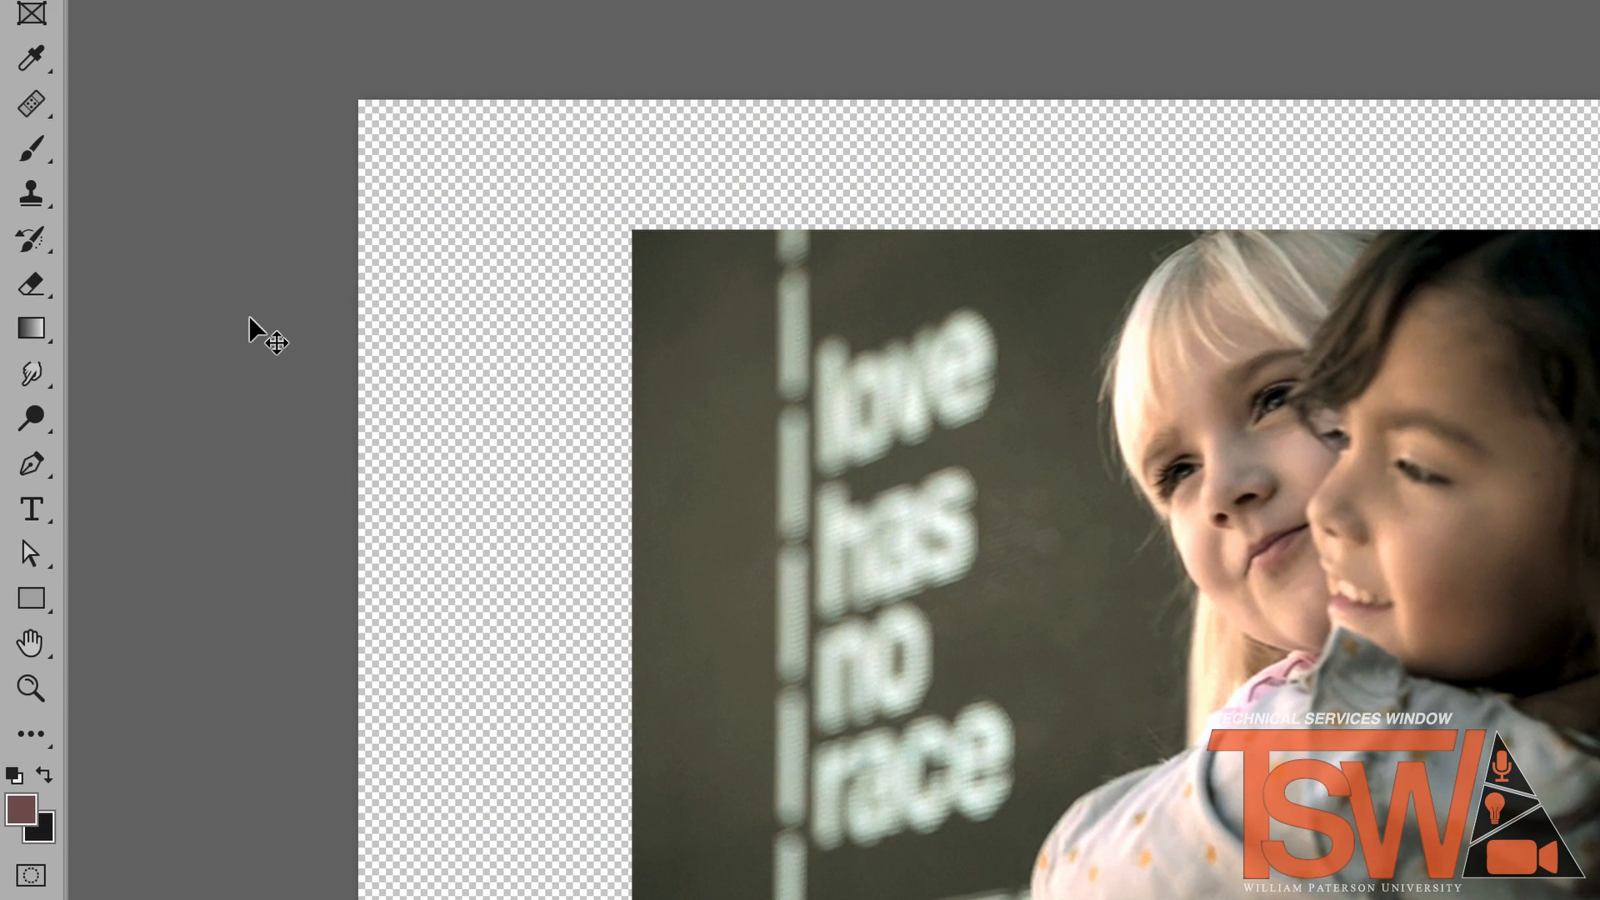
Erase part of the dark wall near the photo's upper-left corner using the Eraser tool with an enlarged brush.
{"action": "left_click", "coordinate": [33, 283]}
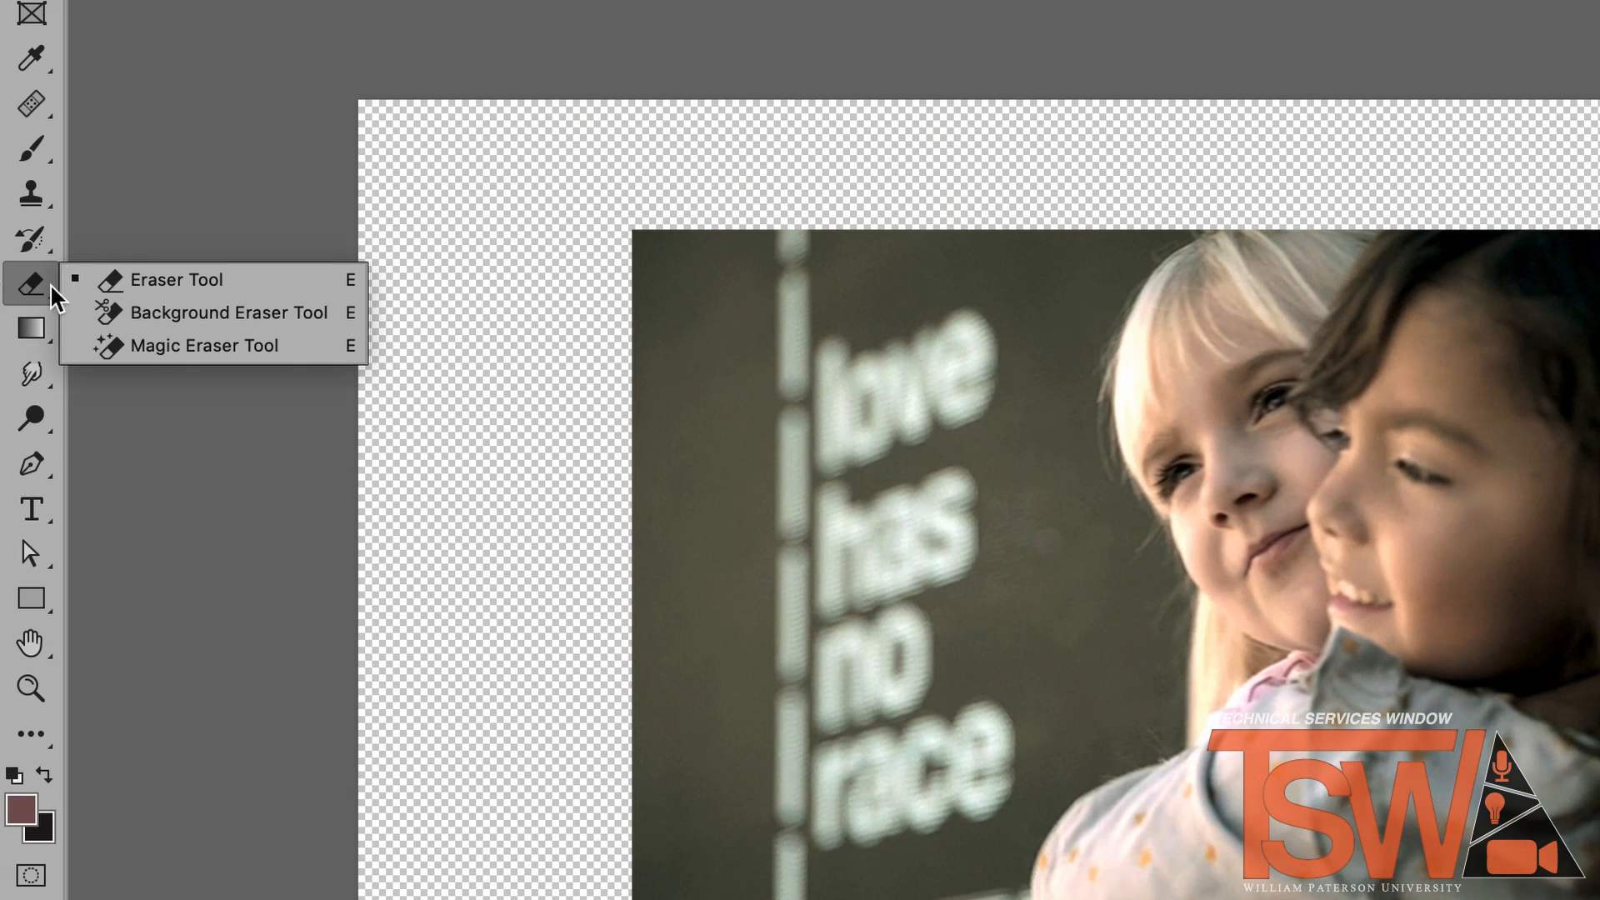
{"action": "left_click", "coordinate": [150, 280]}
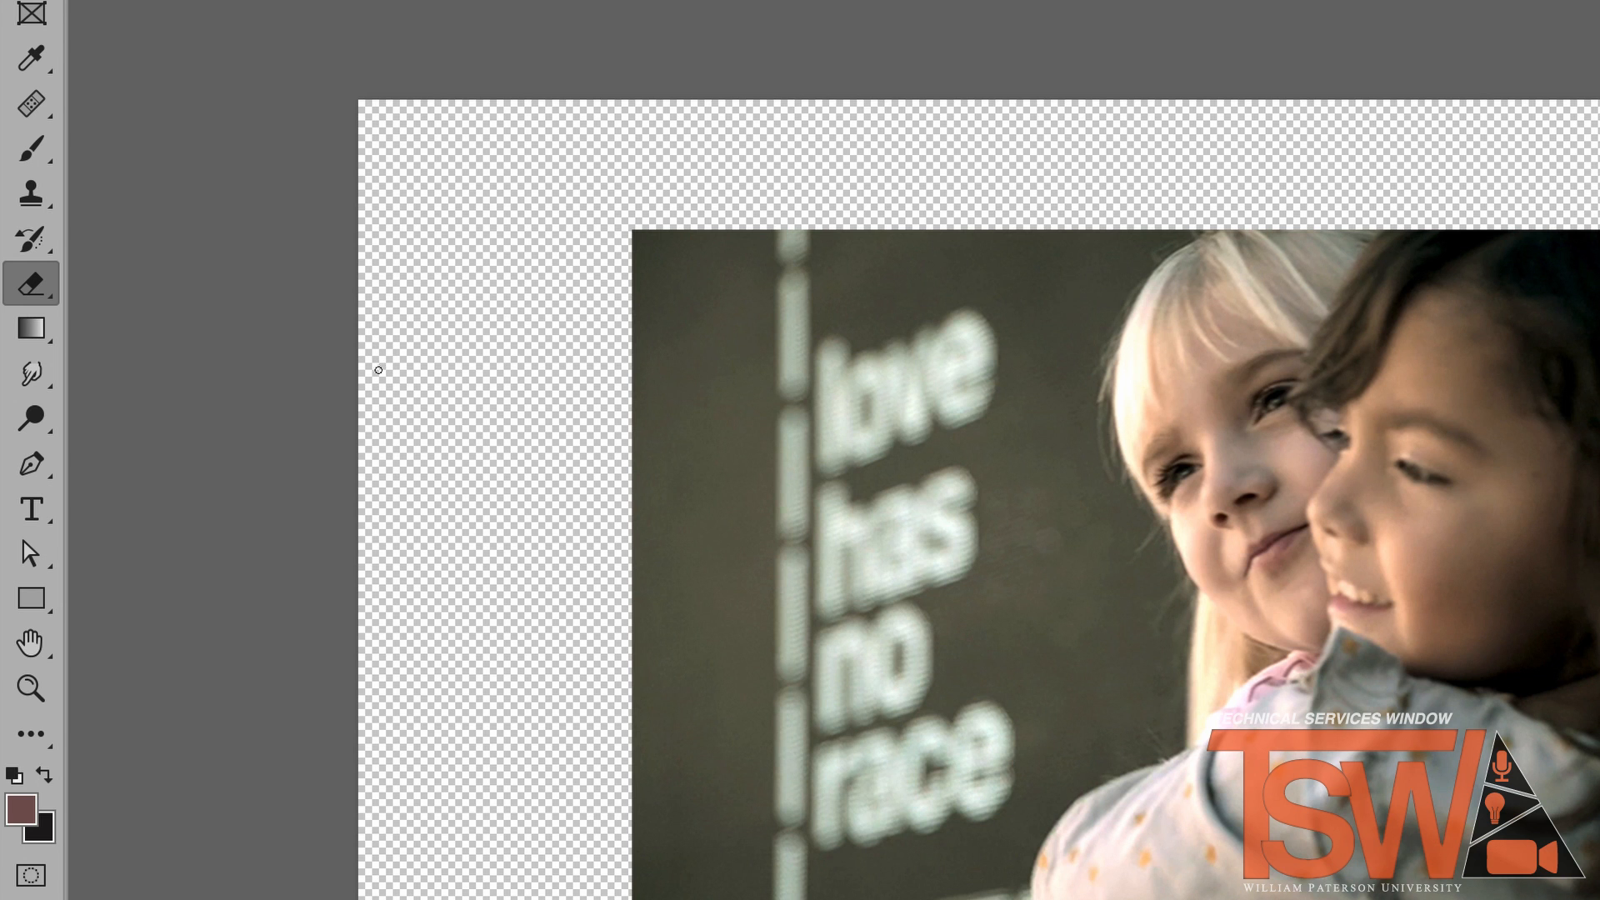
{"action": "key", "text": "bracketright"}
{"action": "key", "text": "bracketright"}
{"action": "key", "text": "bracketright"}
{"action": "key", "text": "bracketright"}
{"action": "key", "text": "bracketright"}
{"action": "key", "text": "bracketright"}
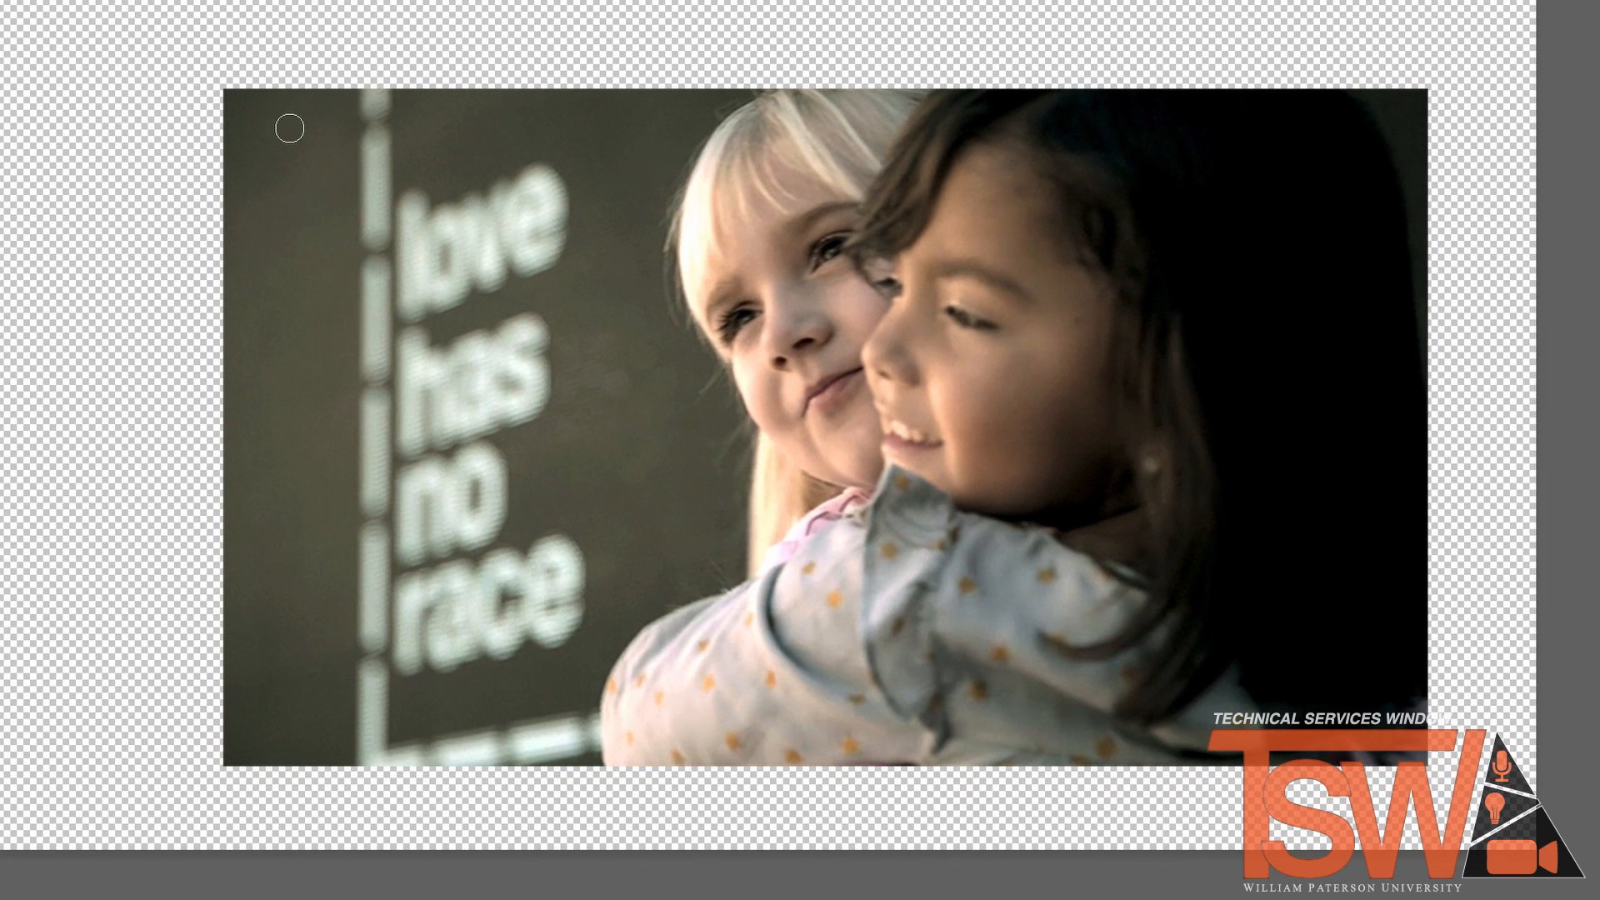
{"action": "key", "text": "bracketright"}
{"action": "key", "text": "bracketright"}
{"action": "key", "text": "bracketright"}
{"action": "key", "text": "bracketright"}
{"action": "mouse_move", "coordinate": [409, 79]}
{"action": "left_mouse_down"}
{"action": "mouse_move", "coordinate": [31, 205]}
{"action": "mouse_move", "coordinate": [426, 117]}
{"action": "mouse_move", "coordinate": [624, 32]}
{"action": "mouse_move", "coordinate": [359, 173]}
{"action": "mouse_move", "coordinate": [214, 336]}
{"action": "mouse_move", "coordinate": [149, 446]}
{"action": "mouse_move", "coordinate": [608, 82]}
{"action": "mouse_move", "coordinate": [214, 431]}
{"action": "mouse_move", "coordinate": [94, 589]}
{"action": "mouse_move", "coordinate": [267, 486]}
{"action": "mouse_move", "coordinate": [539, 259]}
{"action": "mouse_move", "coordinate": [681, 45]}
{"action": "mouse_move", "coordinate": [509, 199]}
{"action": "mouse_move", "coordinate": [220, 547]}
{"action": "mouse_move", "coordinate": [259, 706]}
{"action": "mouse_move", "coordinate": [326, 736]}
{"action": "mouse_move", "coordinate": [385, 709]}
{"action": "mouse_move", "coordinate": [232, 767]}
{"action": "mouse_move", "coordinate": [409, 431]}
{"action": "mouse_move", "coordinate": [377, 572]}
{"action": "mouse_move", "coordinate": [372, 730]}
{"action": "mouse_move", "coordinate": [524, 313]}
{"action": "mouse_move", "coordinate": [312, 171]}
{"action": "left_mouse_up"}
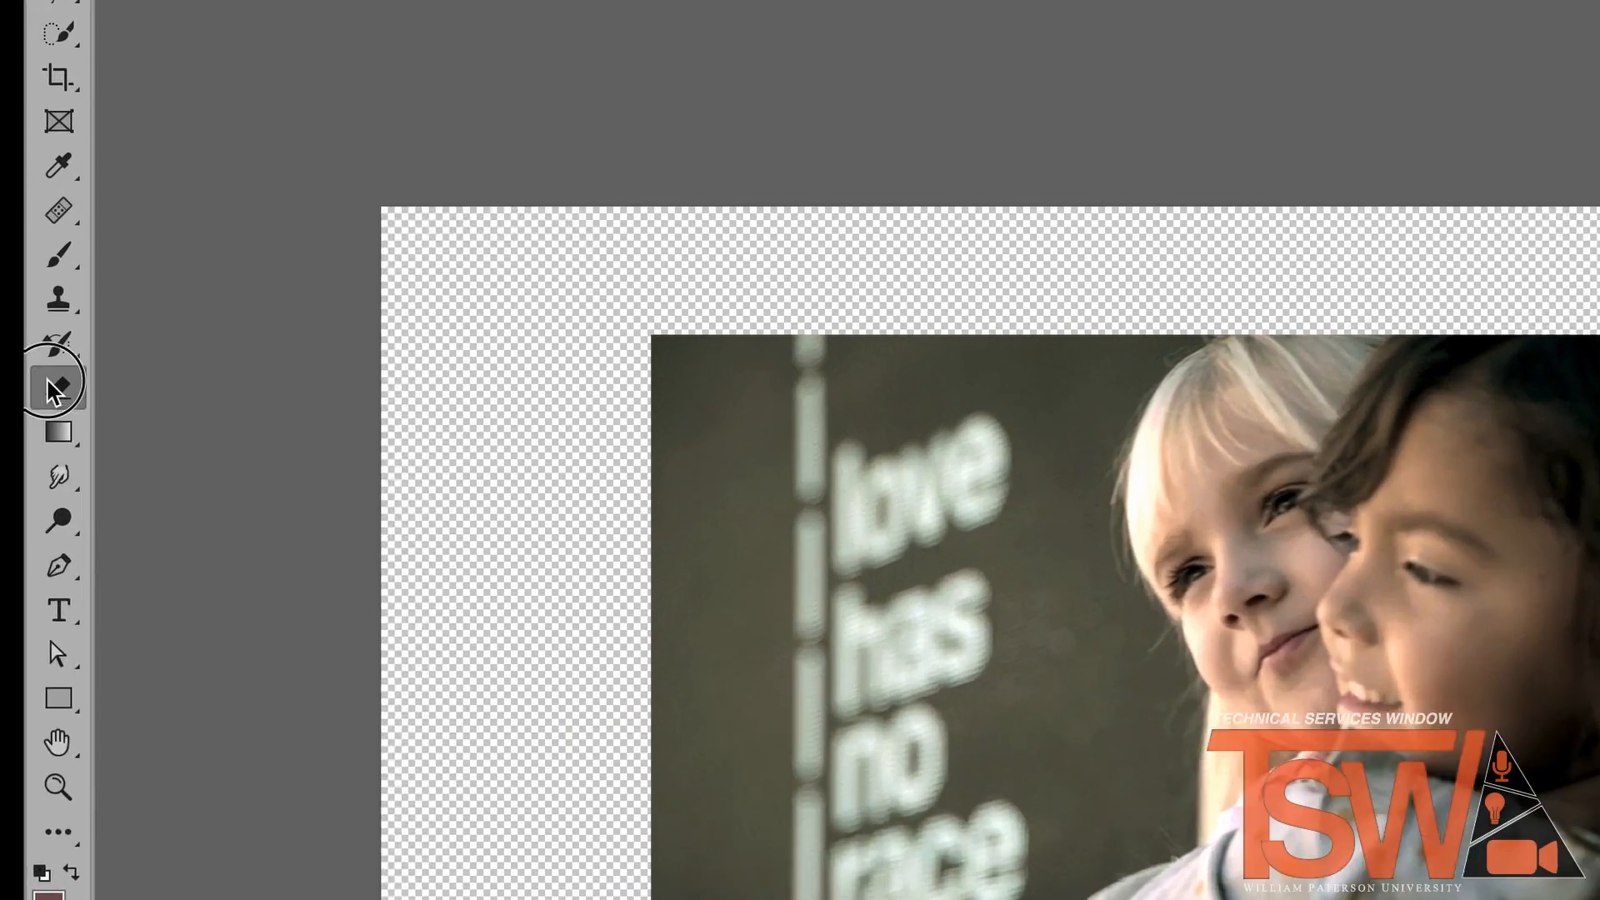
Remove patches of the dark wall around the lettering and beside the blonde girl's hair with the Background Eraser.
{"action": "left_click", "coordinate": [92, 355]}
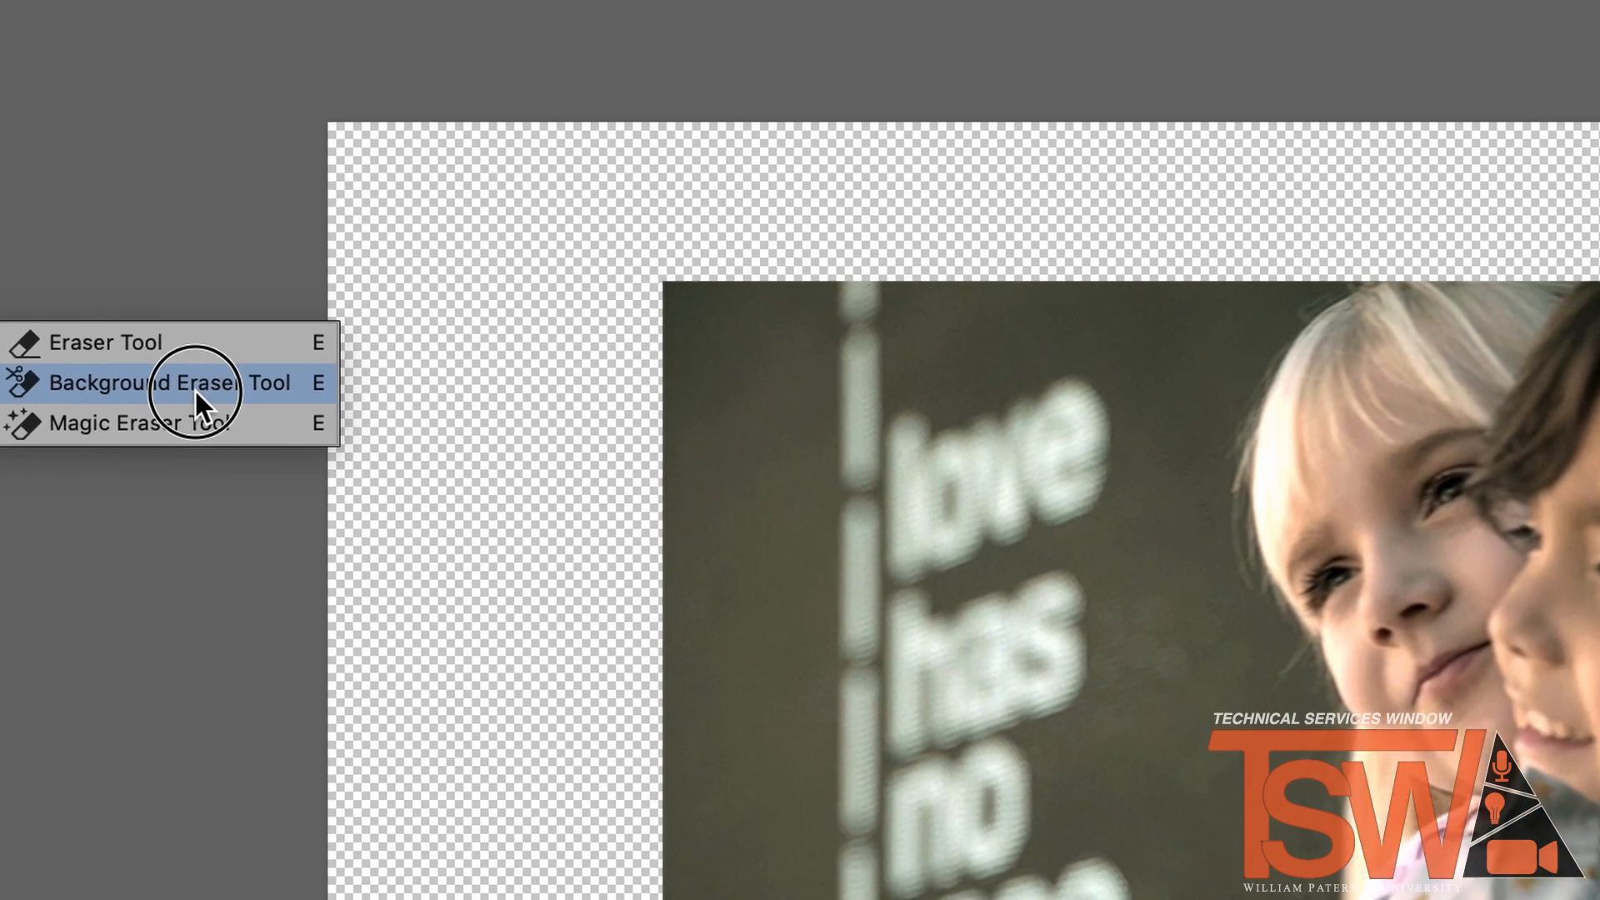
{"action": "left_click", "coordinate": [317, 443]}
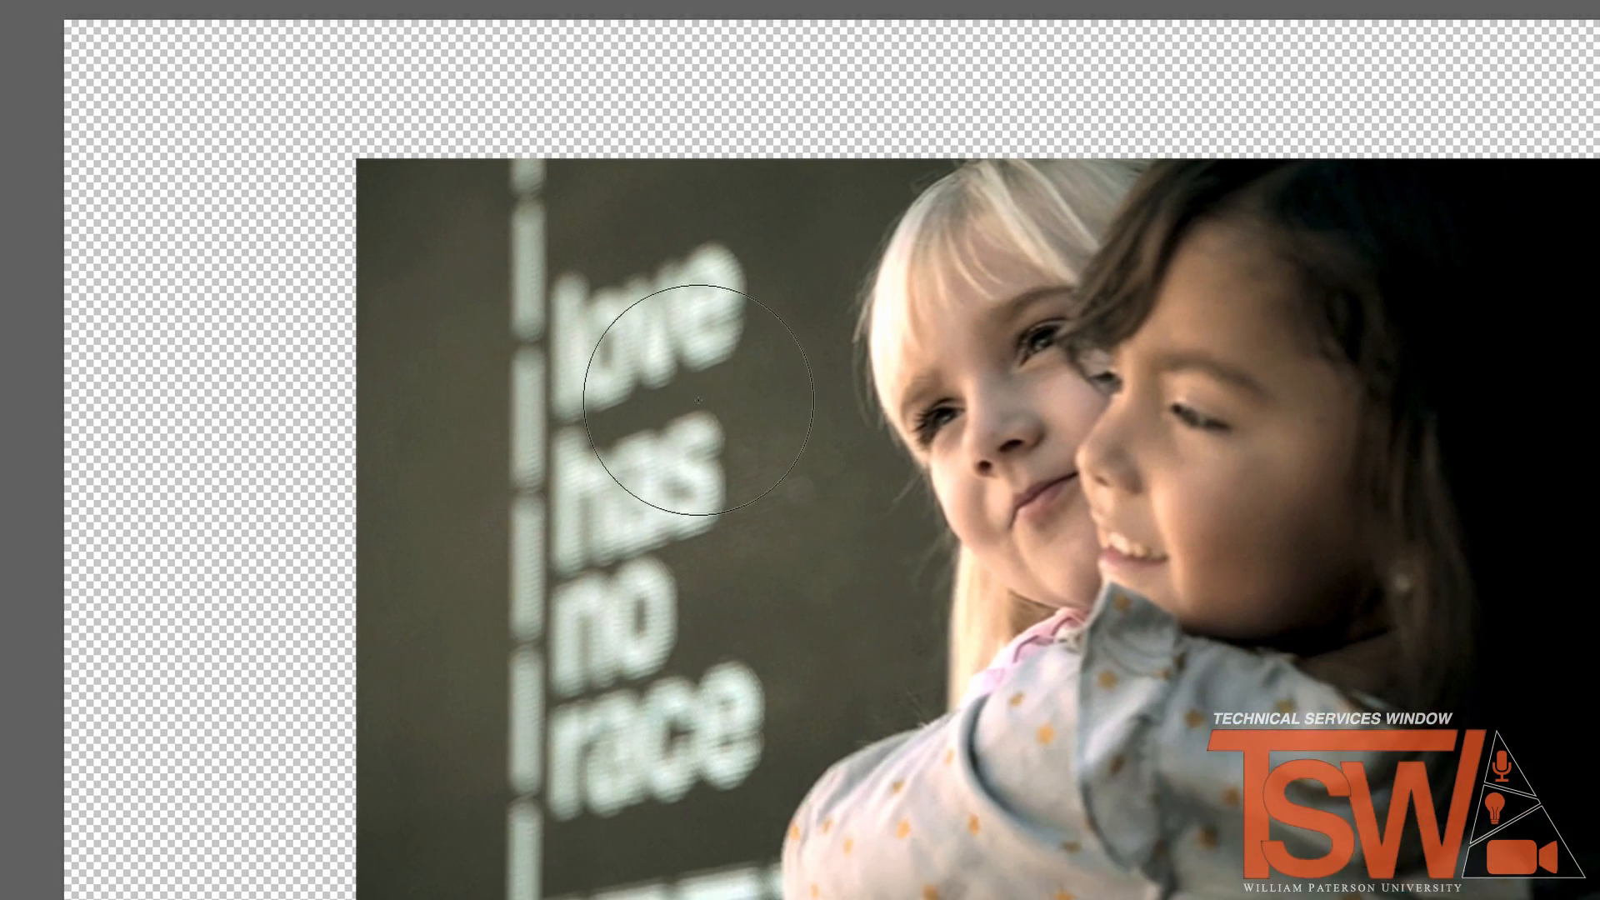
{"action": "left_click", "coordinate": [1306, 750]}
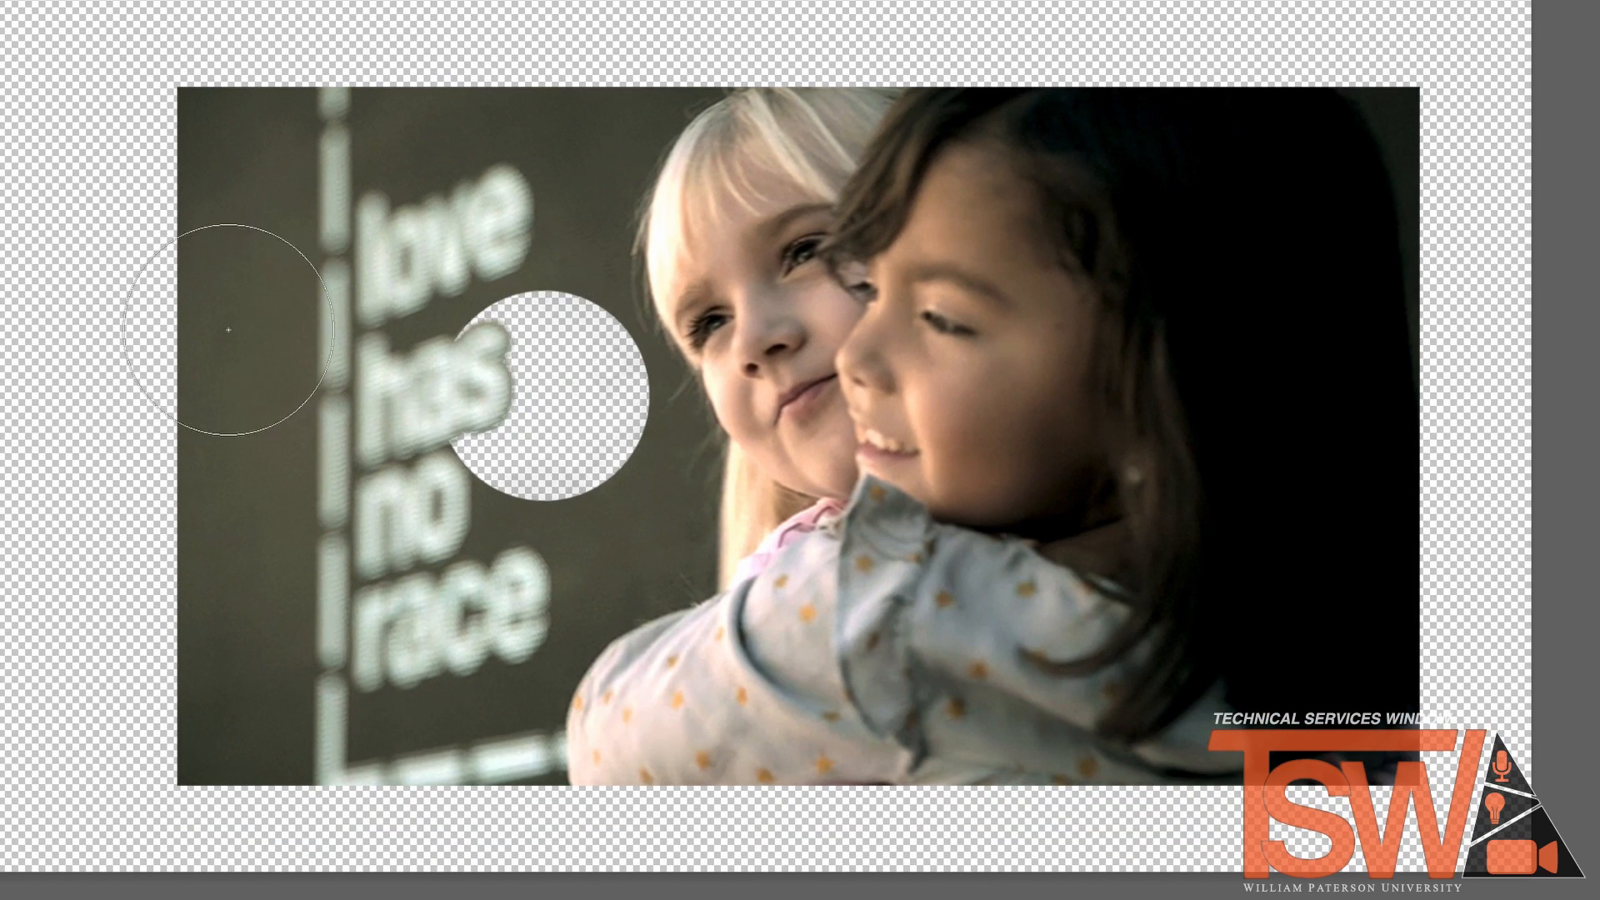
{"action": "left_click", "coordinate": [228, 330]}
{"action": "left_click", "coordinate": [223, 185]}
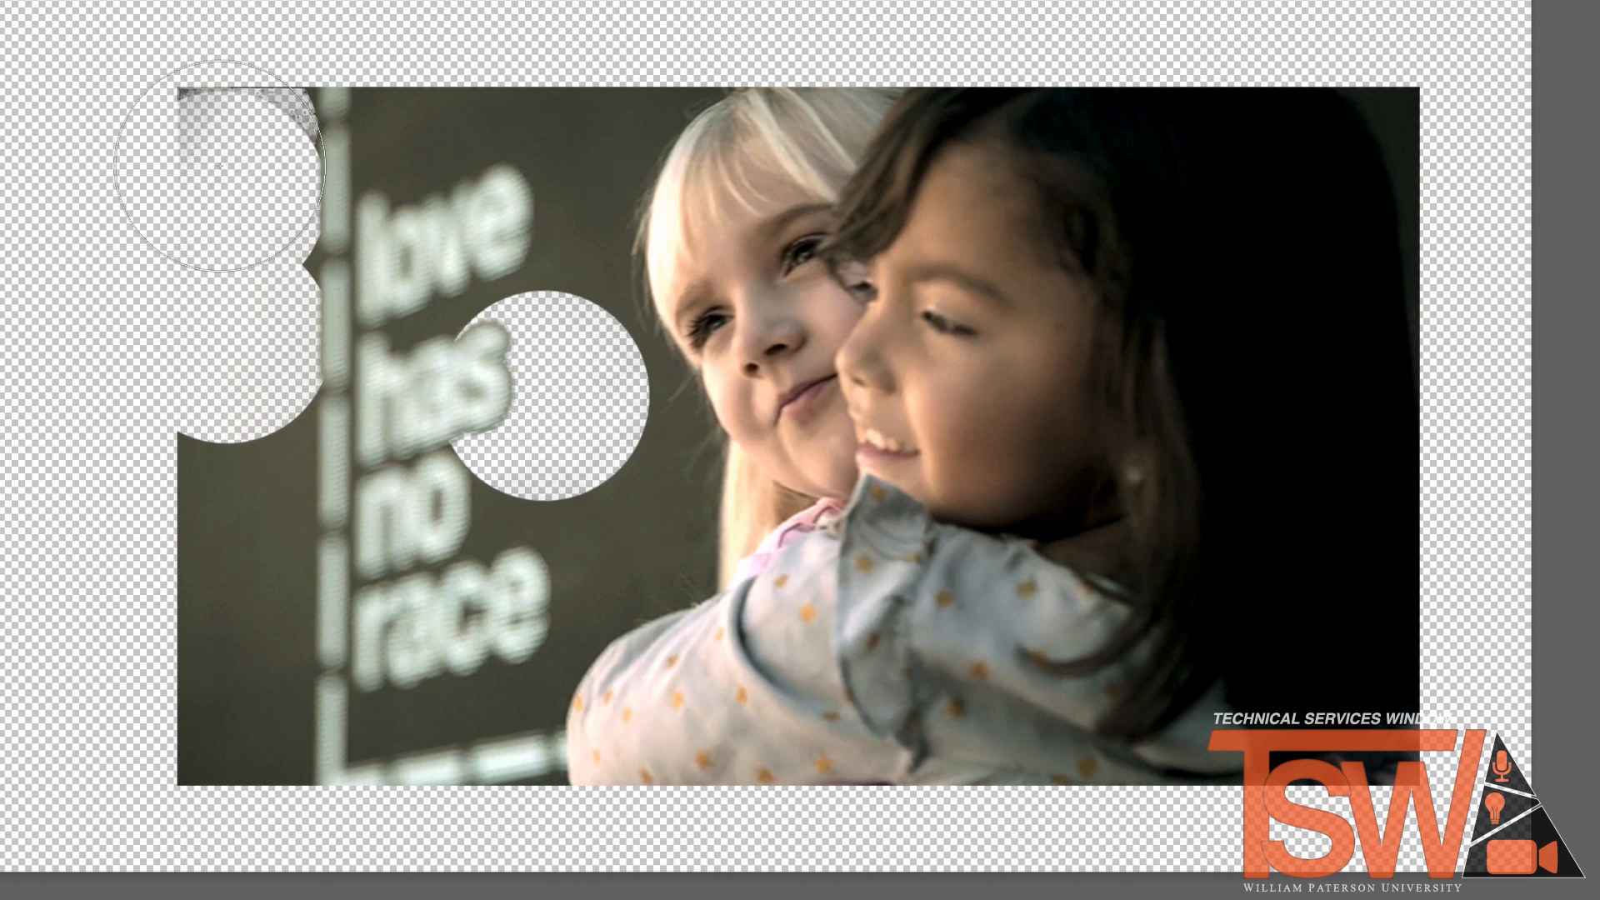
{"action": "left_click", "coordinate": [651, 131]}
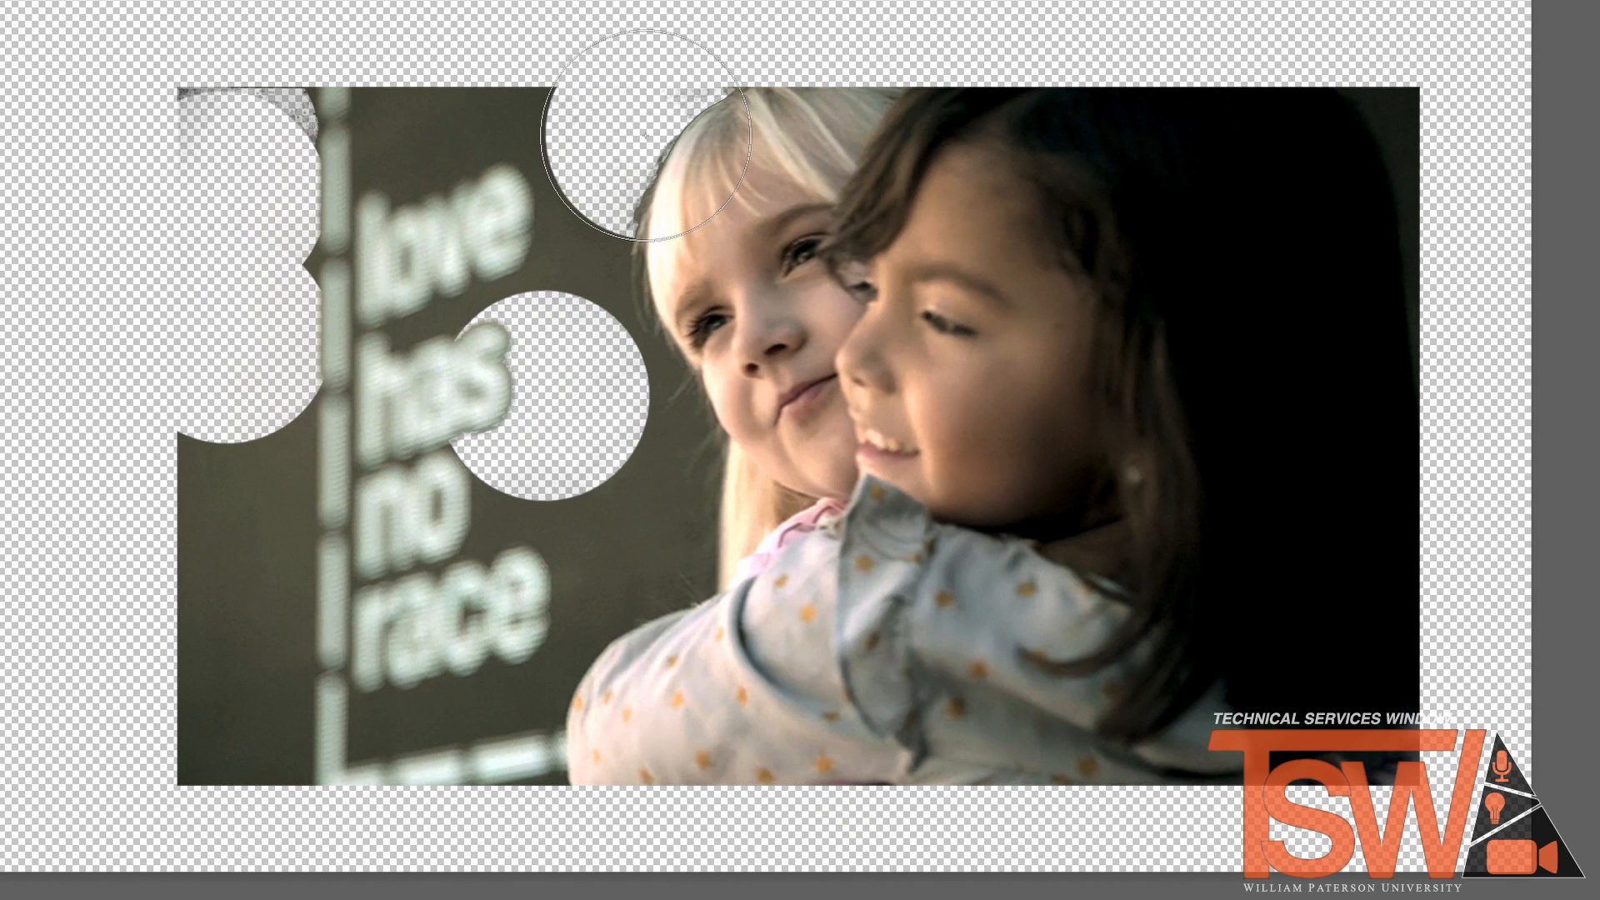
{"action": "left_click", "coordinate": [607, 279]}
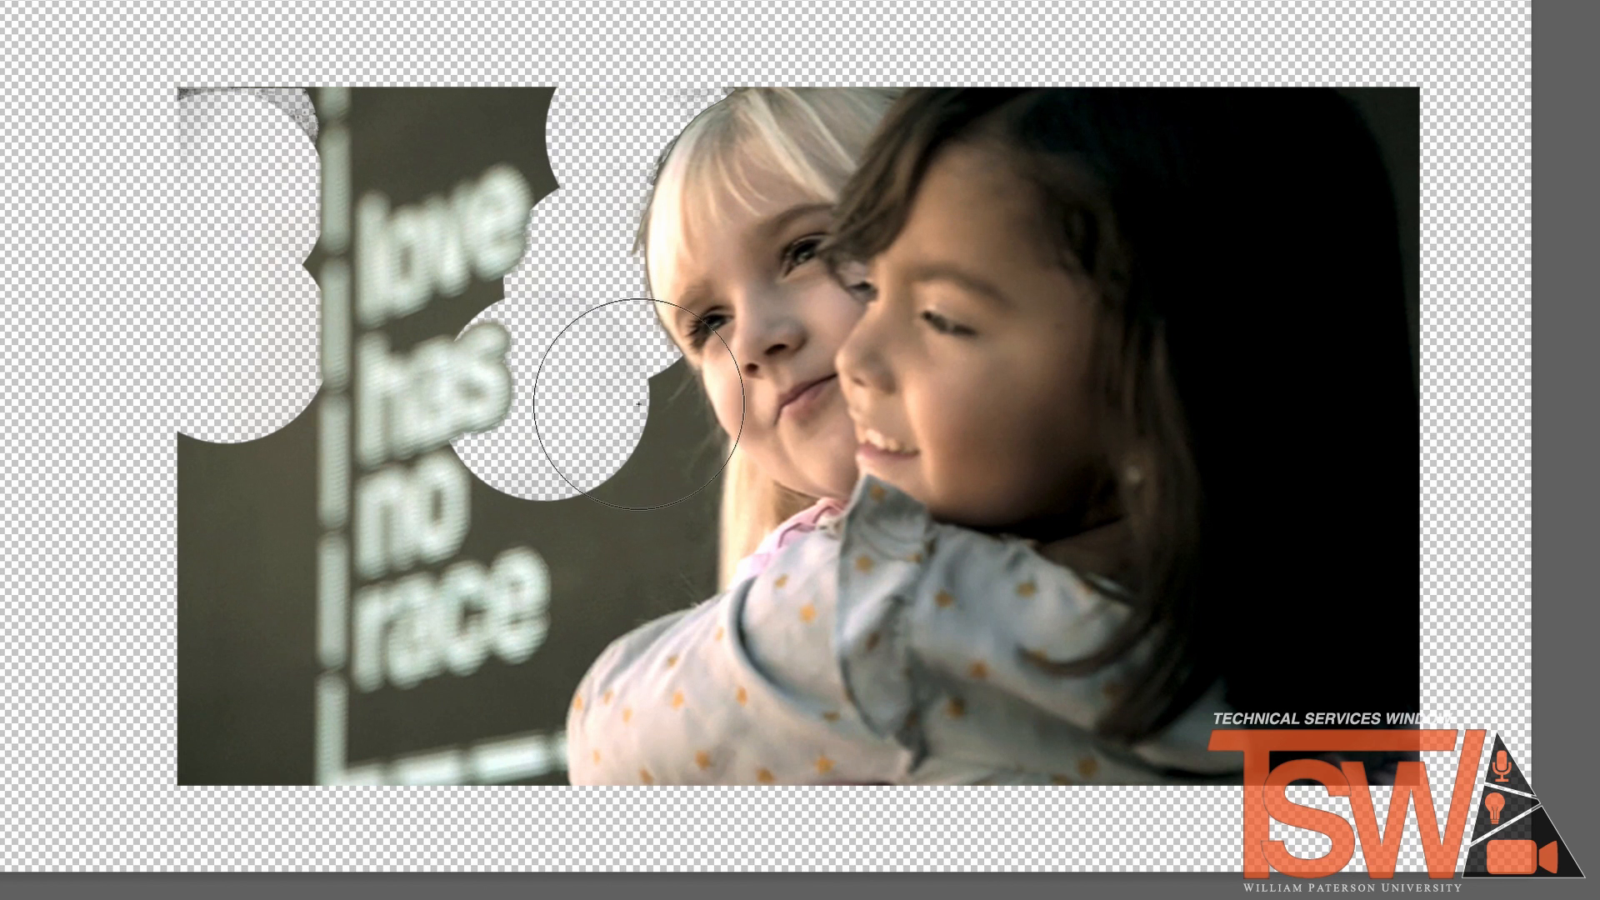
{"action": "left_click", "coordinate": [684, 408]}
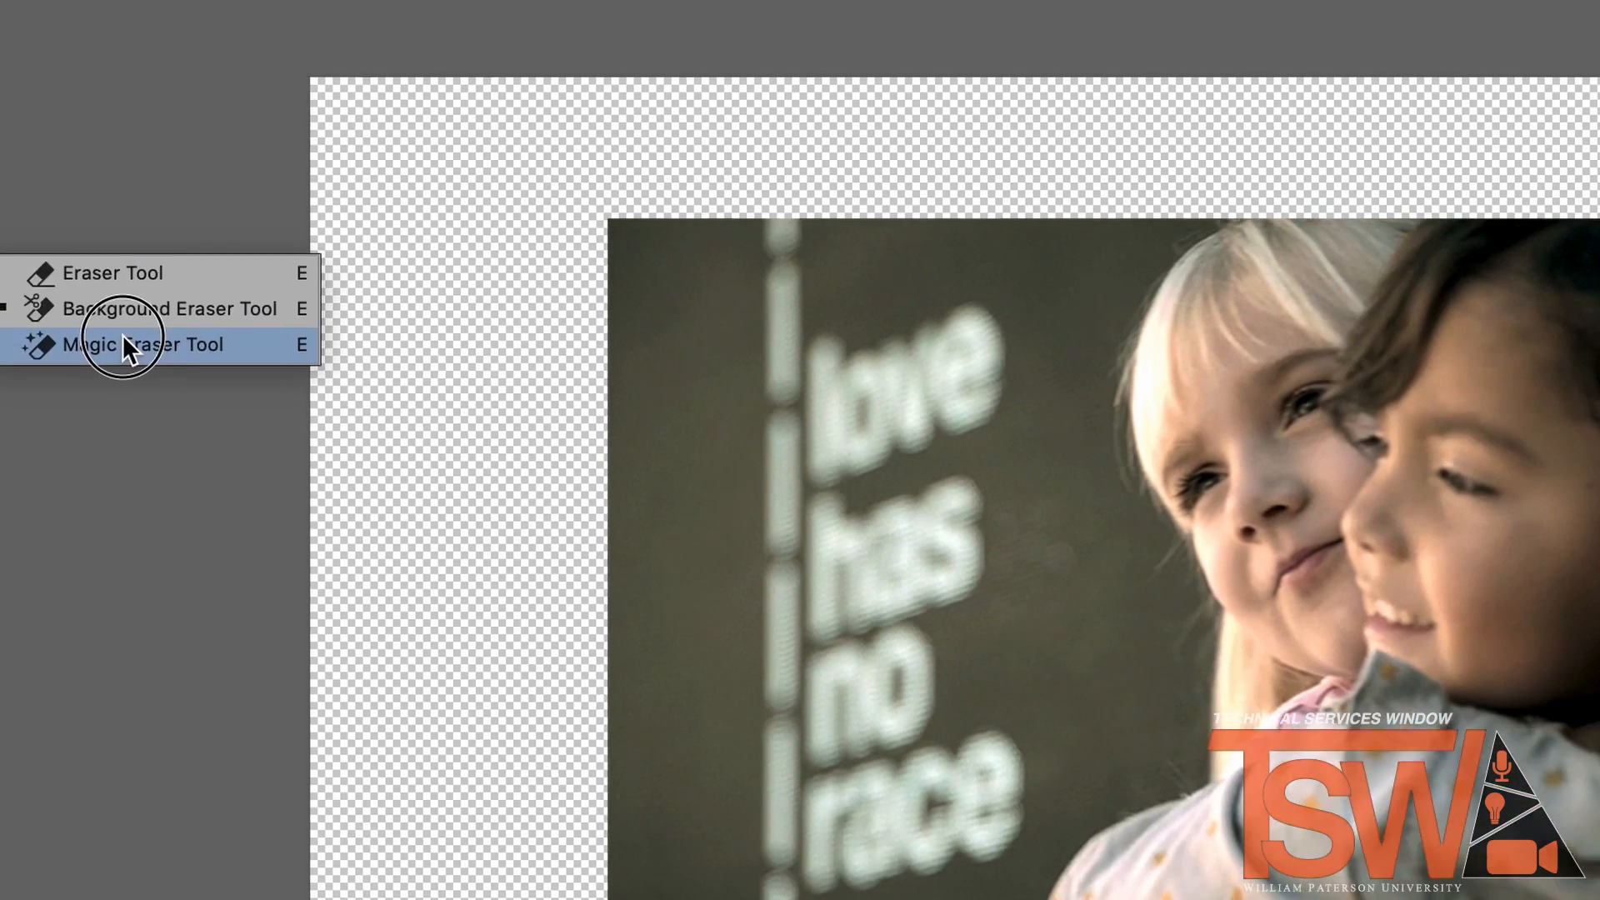
Remove the dark wall beside the girls with the Magic Eraser, and apply it to the remaining wall lettering.
{"action": "left_click", "coordinate": [223, 377]}
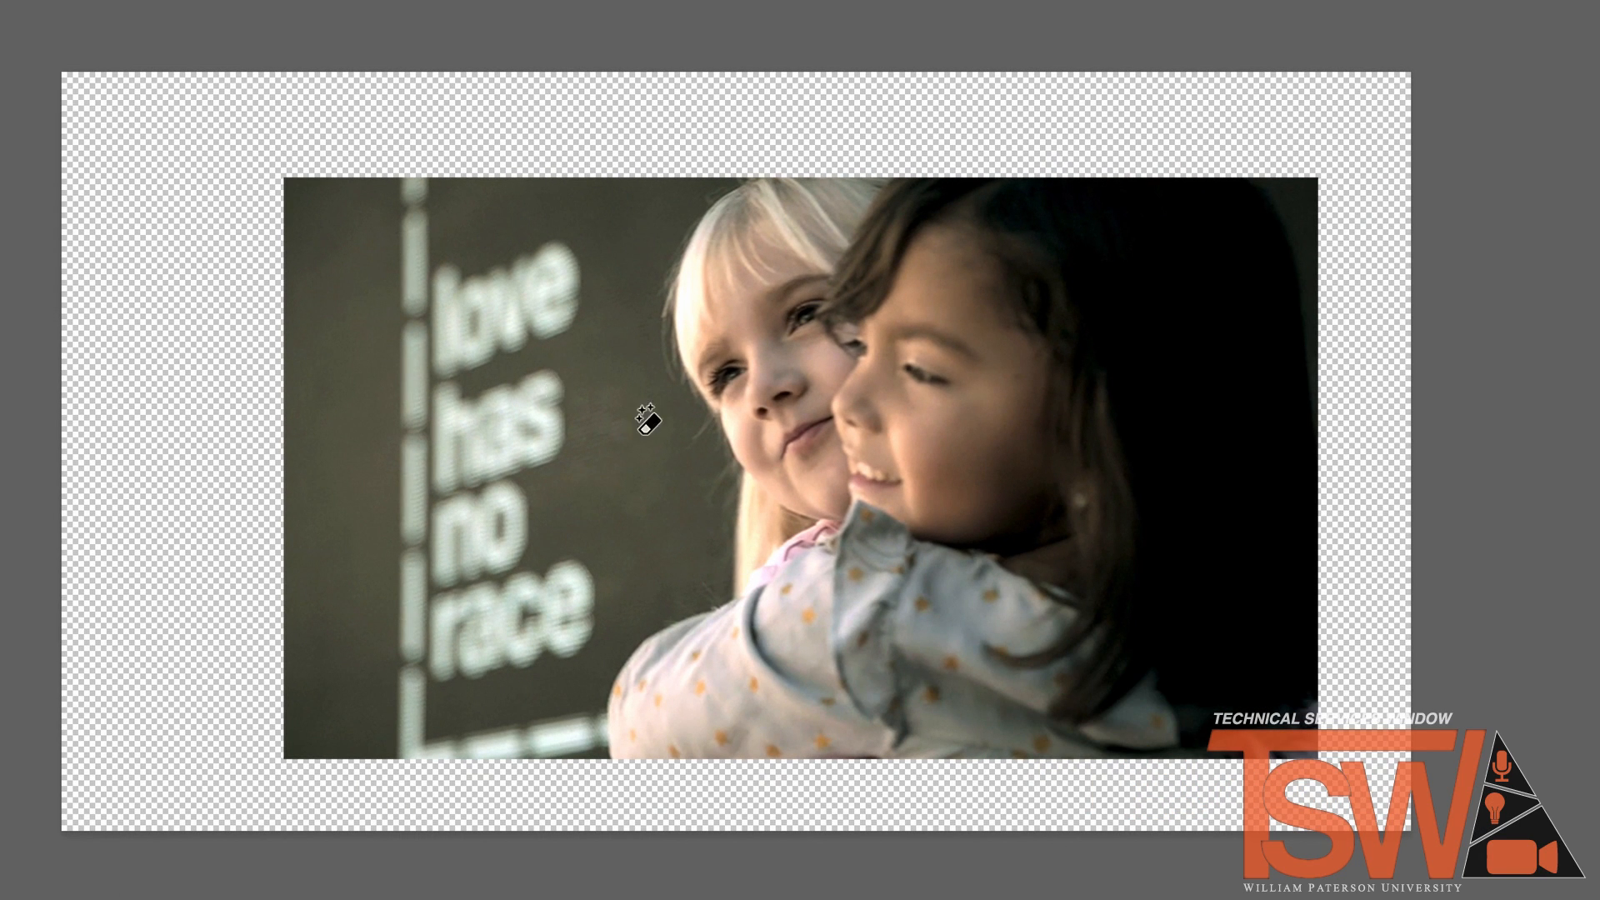
{"action": "left_click", "coordinate": [617, 488]}
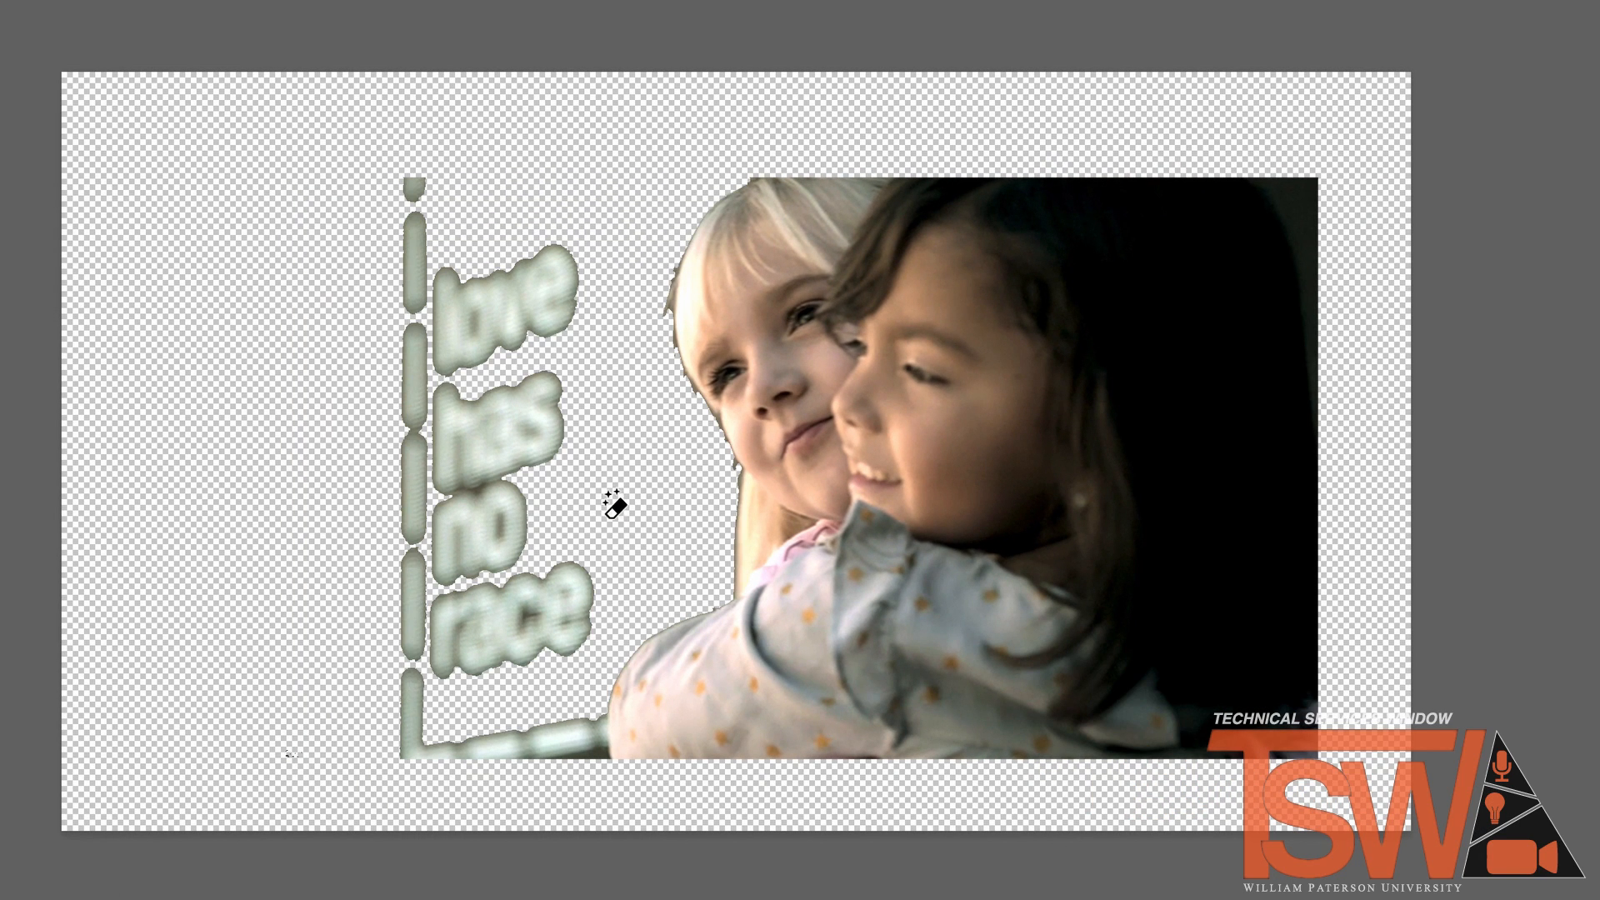
{"action": "left_click", "coordinate": [484, 461]}
{"action": "left_click", "coordinate": [497, 334]}
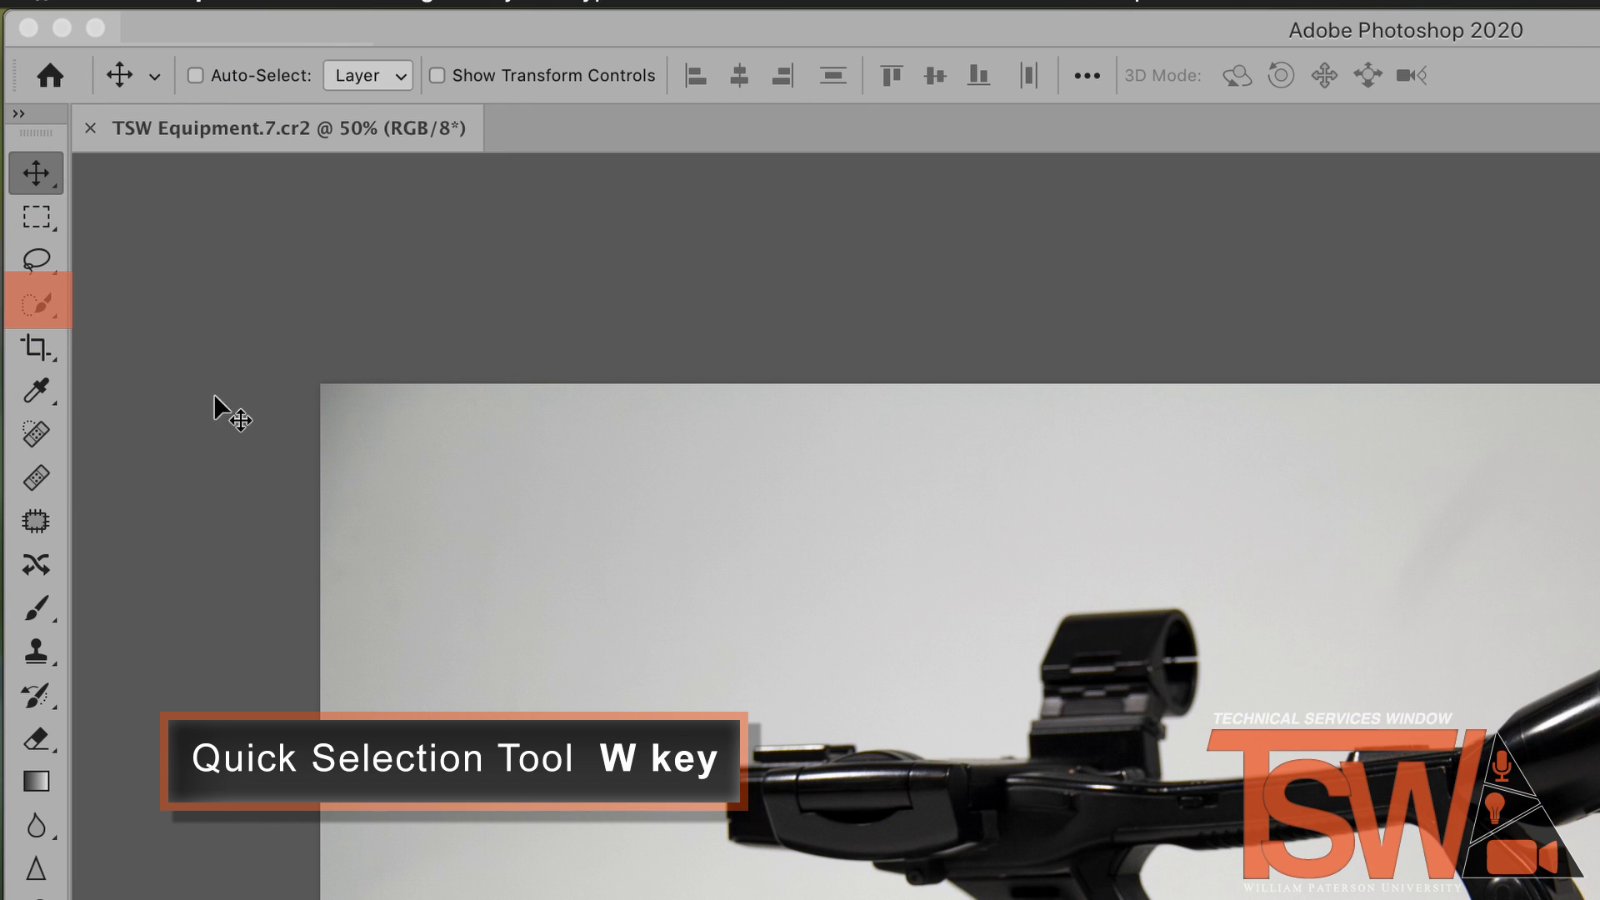
Select the video camera automatically with the Quick Selection tool's Select Subject option.
{"action": "left_click", "coordinate": [39, 320]}
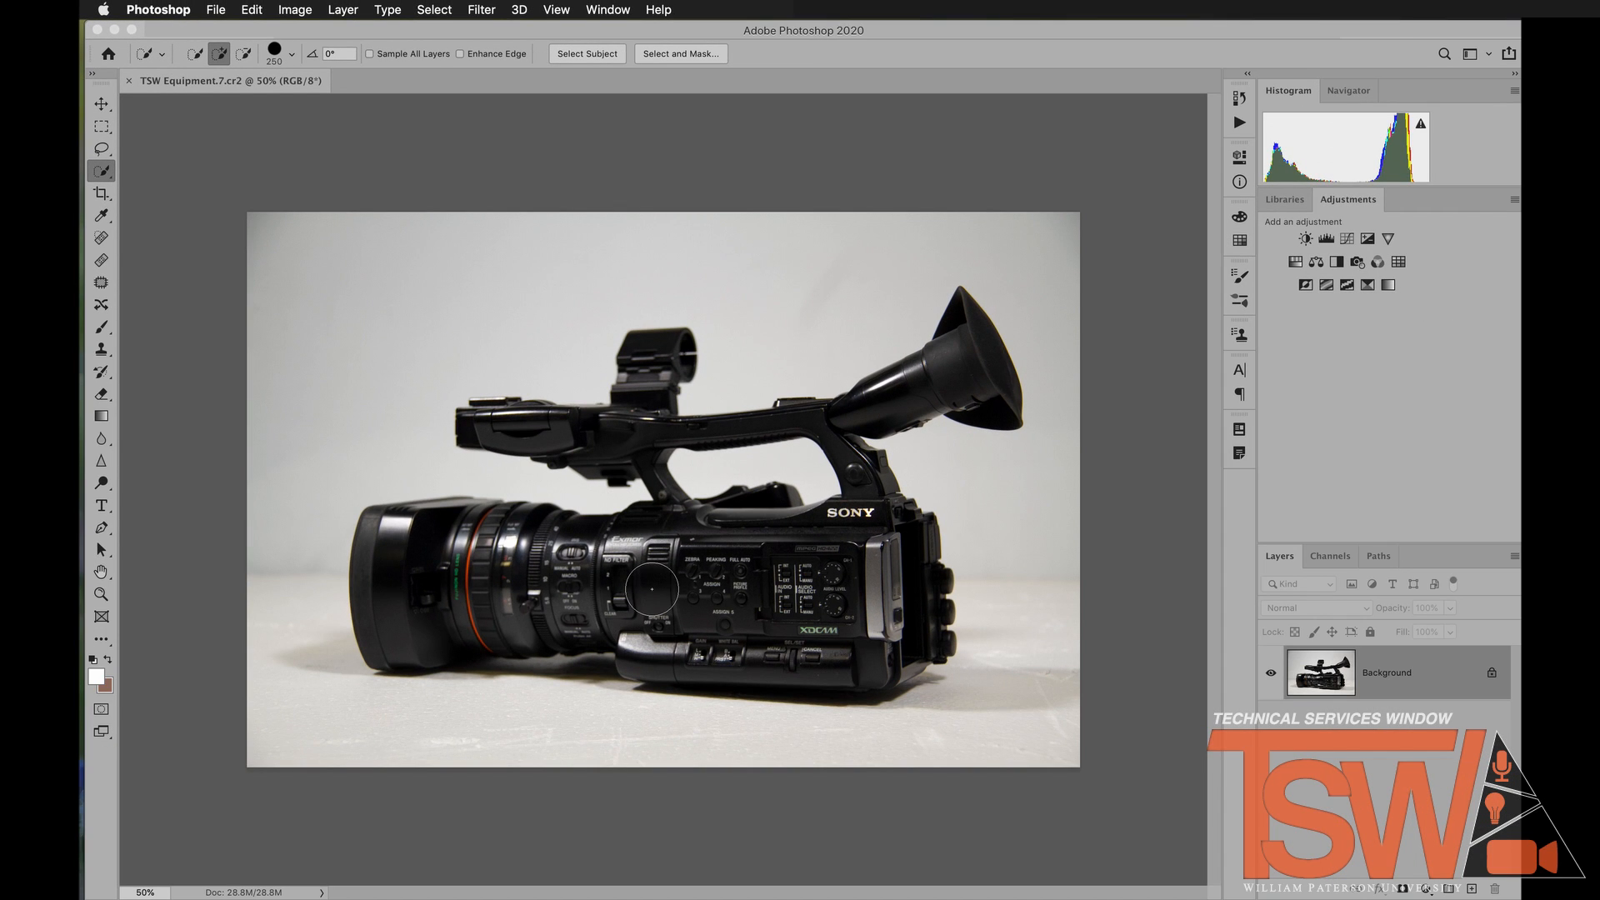
{"action": "key", "text": "bracketleft"}
{"action": "key", "text": "bracketleft"}
{"action": "left_click", "coordinate": [594, 55]}
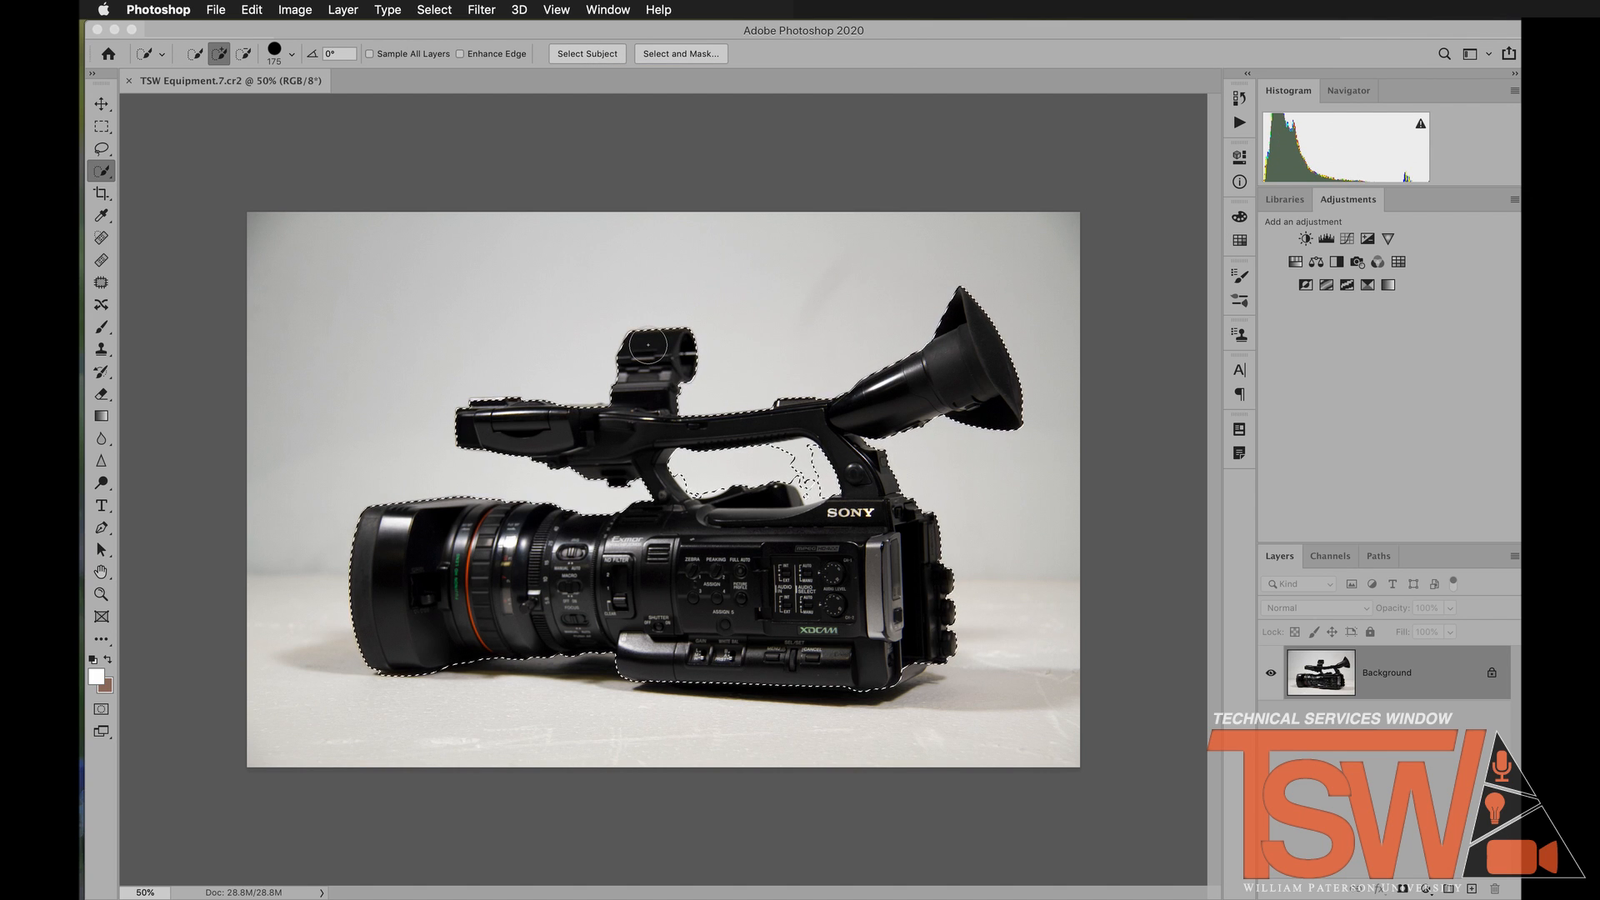
Add the white background inside the camera's handle opening to the selection with a size 70 Quick Selection brush.
{"action": "key", "text": "z"}
{"action": "left_click", "coordinate": [801, 467]}
{"action": "left_click", "coordinate": [815, 472]}
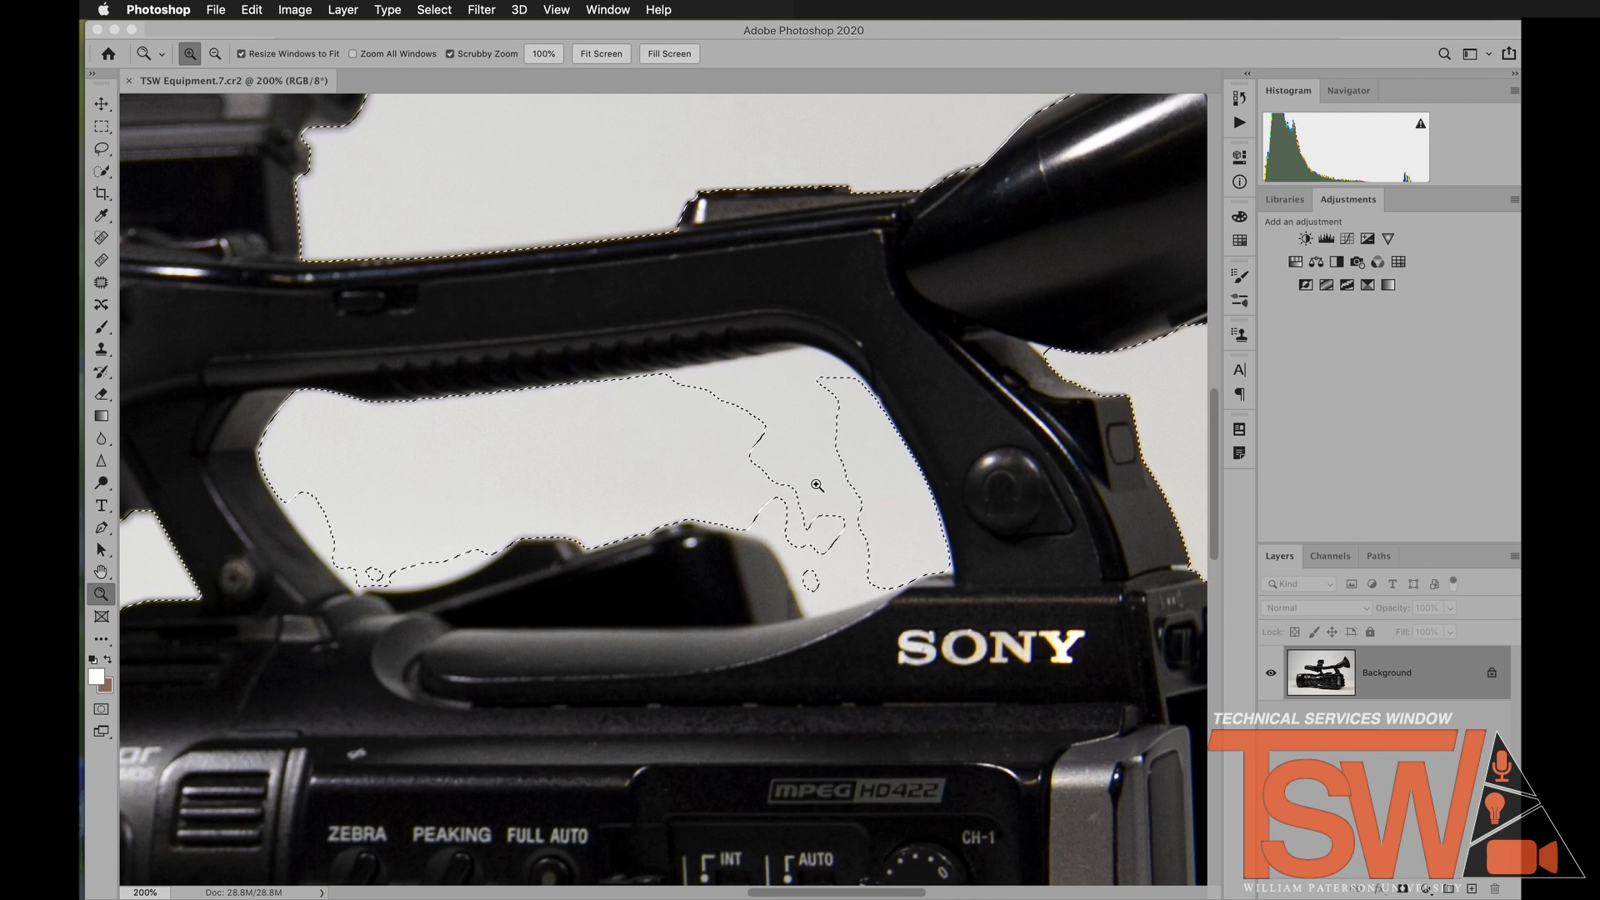
{"action": "key", "text": "w"}
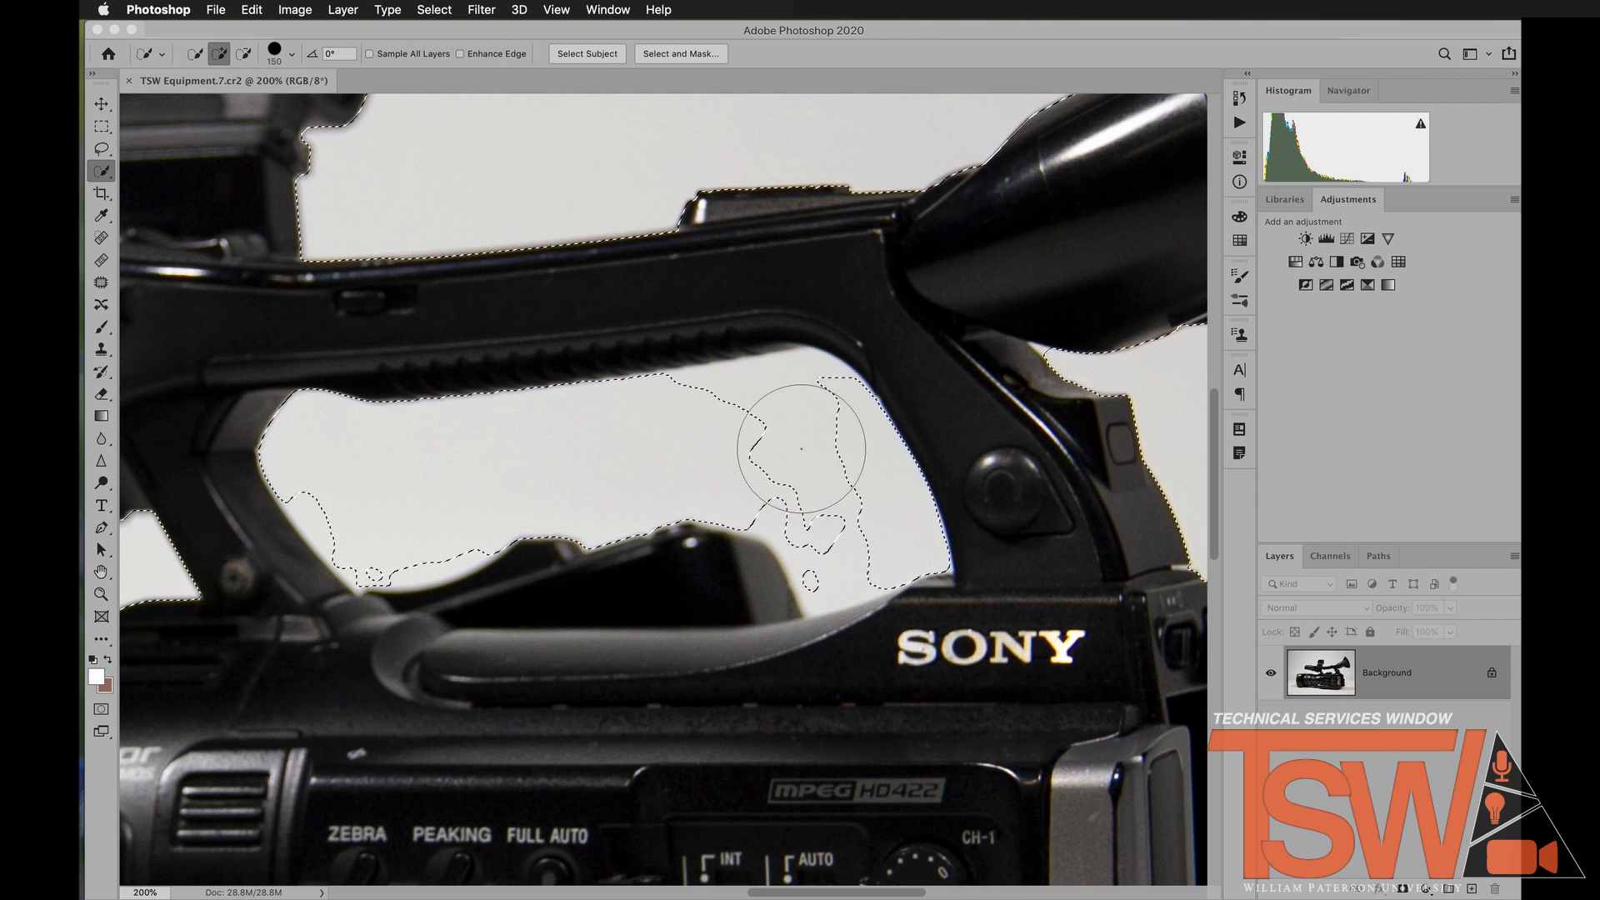
{"action": "key", "text": "bracketleft"}
{"action": "key", "text": "bracketleft"}
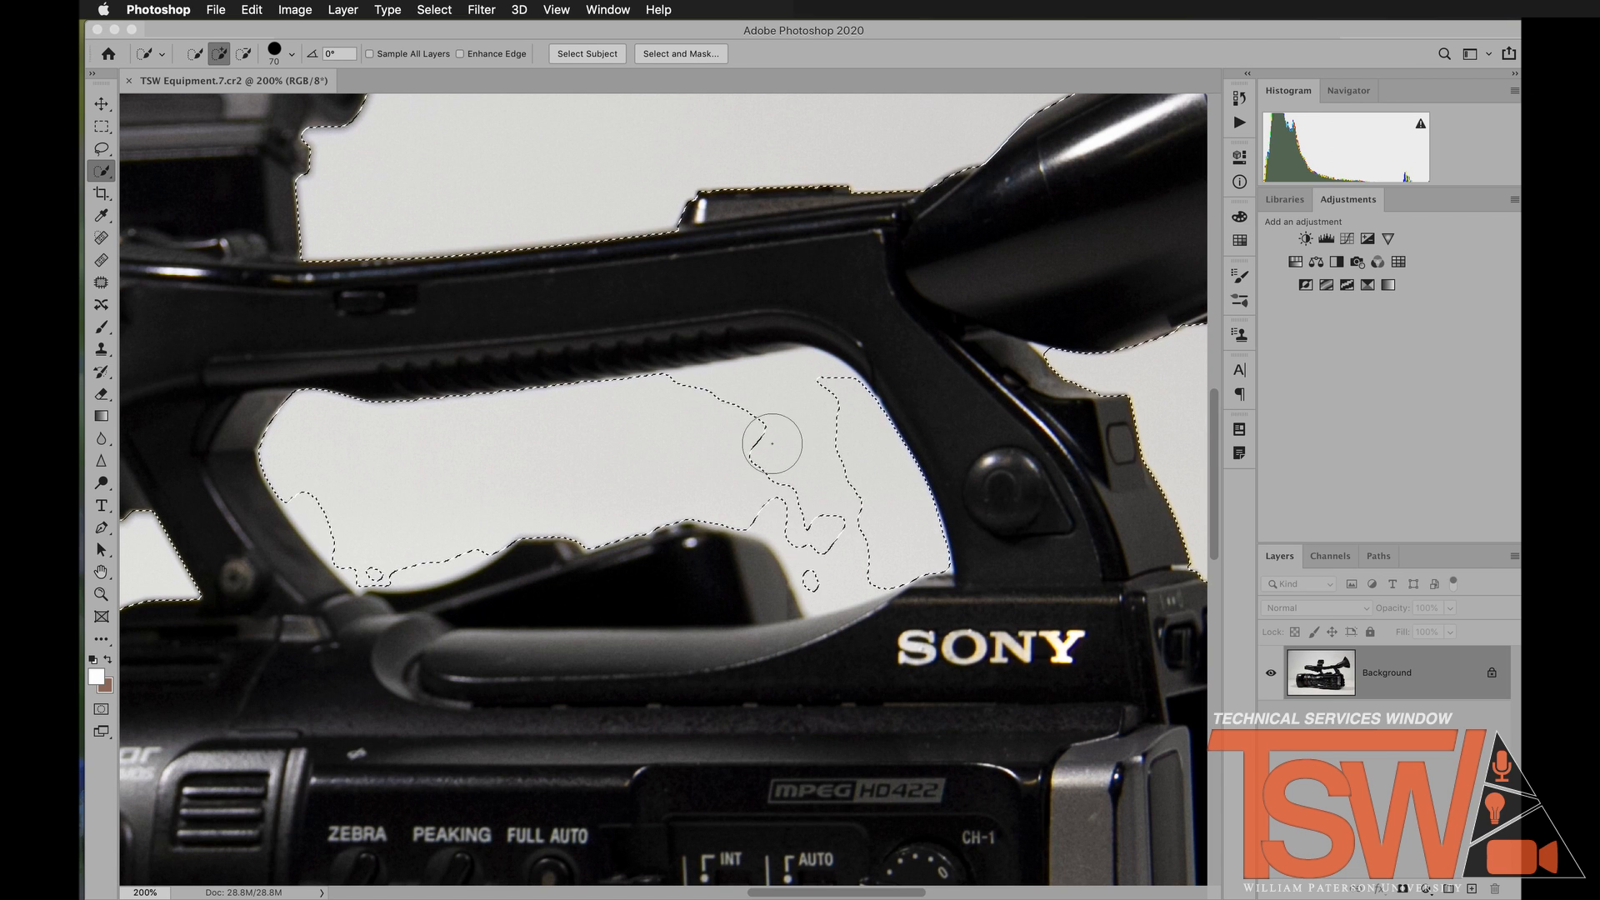
{"action": "left_click_drag", "start_coordinate": [786, 446], "coordinate": [825, 477]}
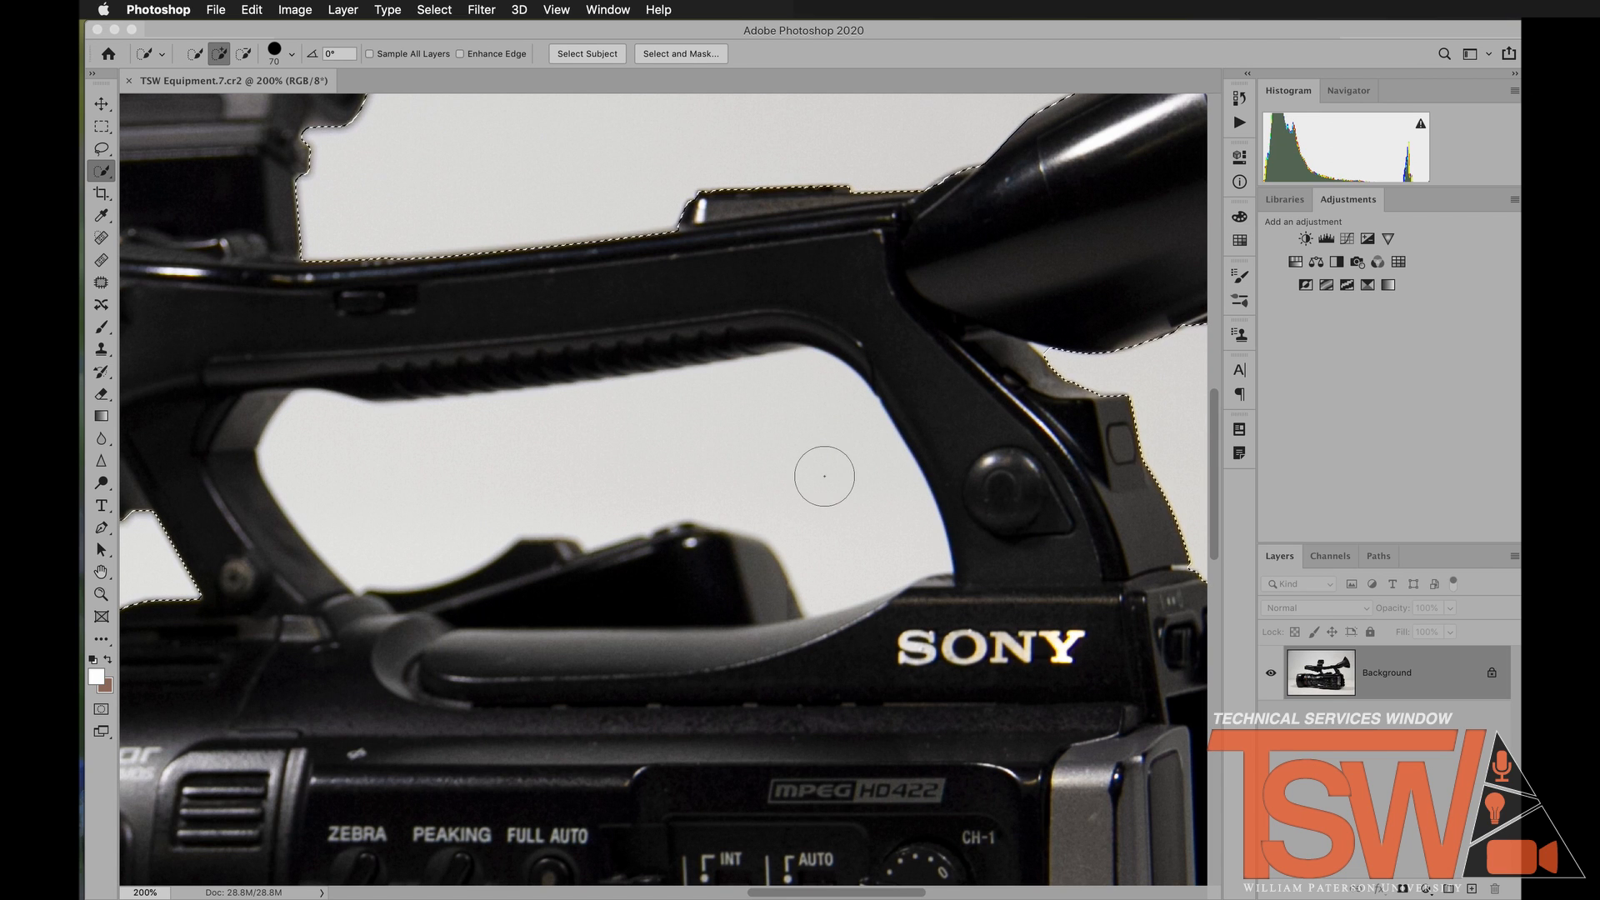
Subtract all the white background inside the handle opening from the camera selection.
{"action": "key", "text": "alt"}
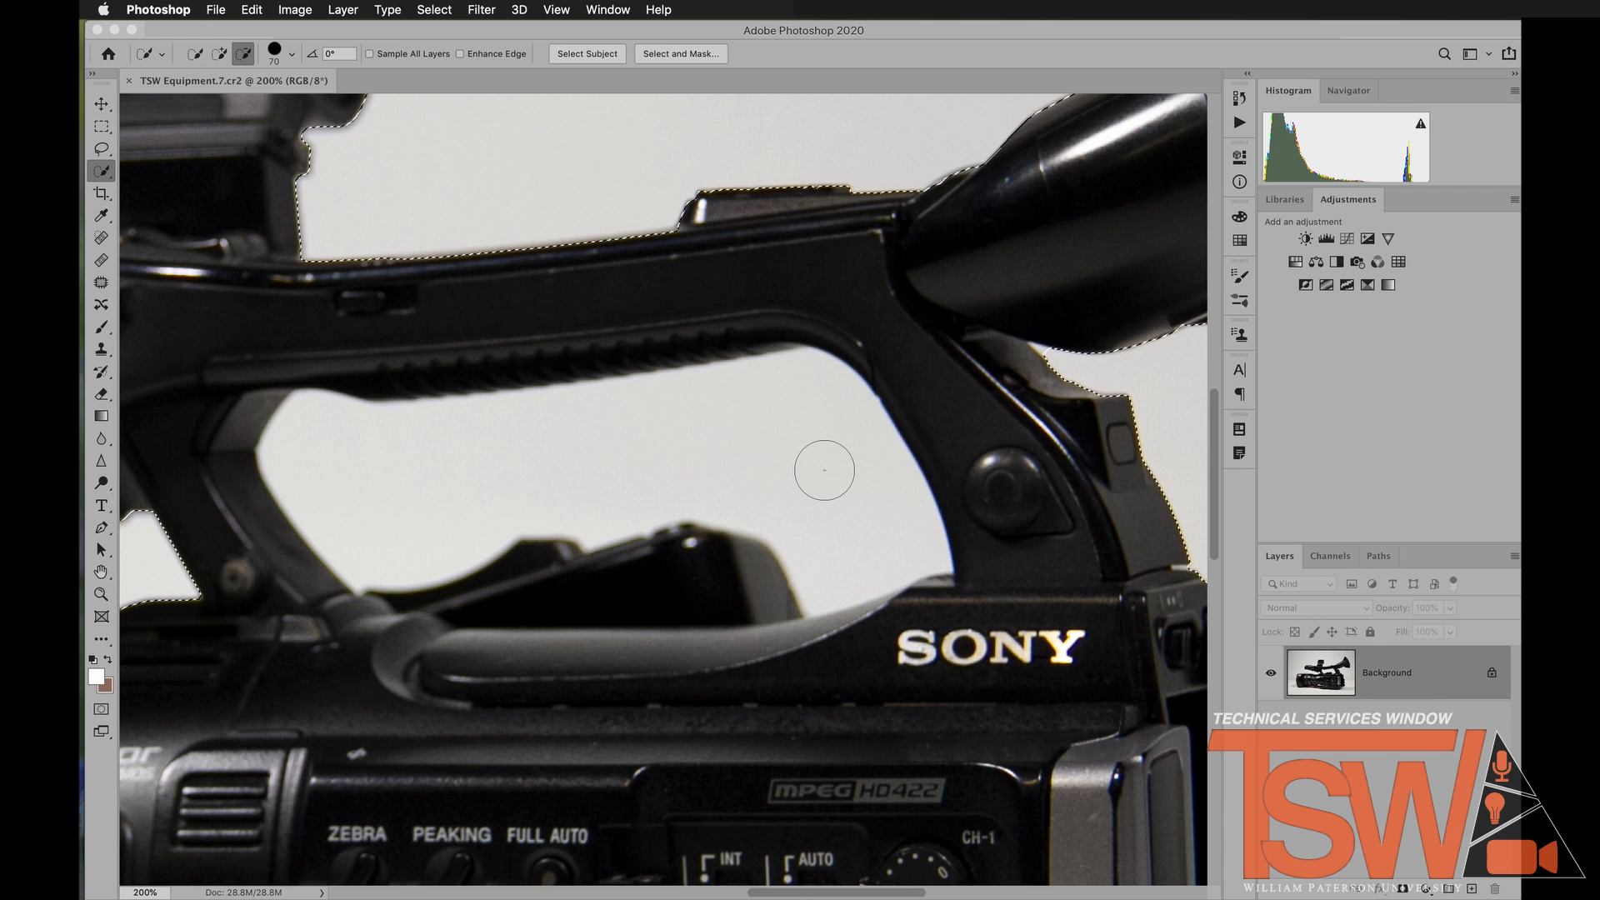
{"action": "left_click_drag", "start_coordinate": [756, 453], "coordinate": [686, 468]}
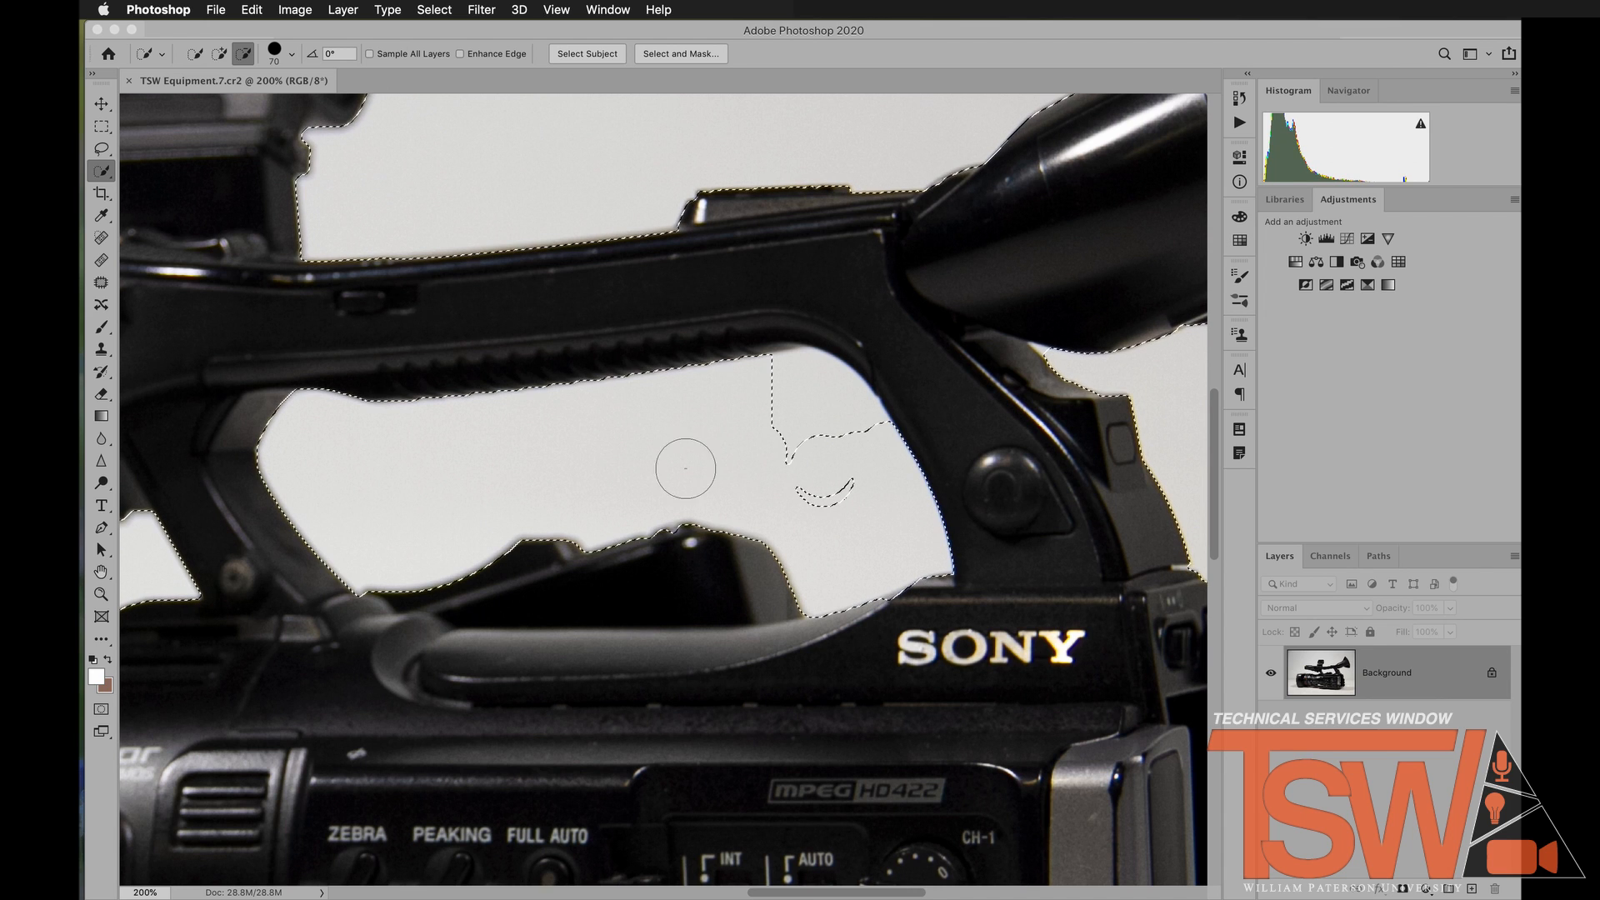
{"action": "left_click", "coordinate": [802, 423], "text": "alt"}
{"action": "left_click", "coordinate": [825, 490], "text": "alt"}
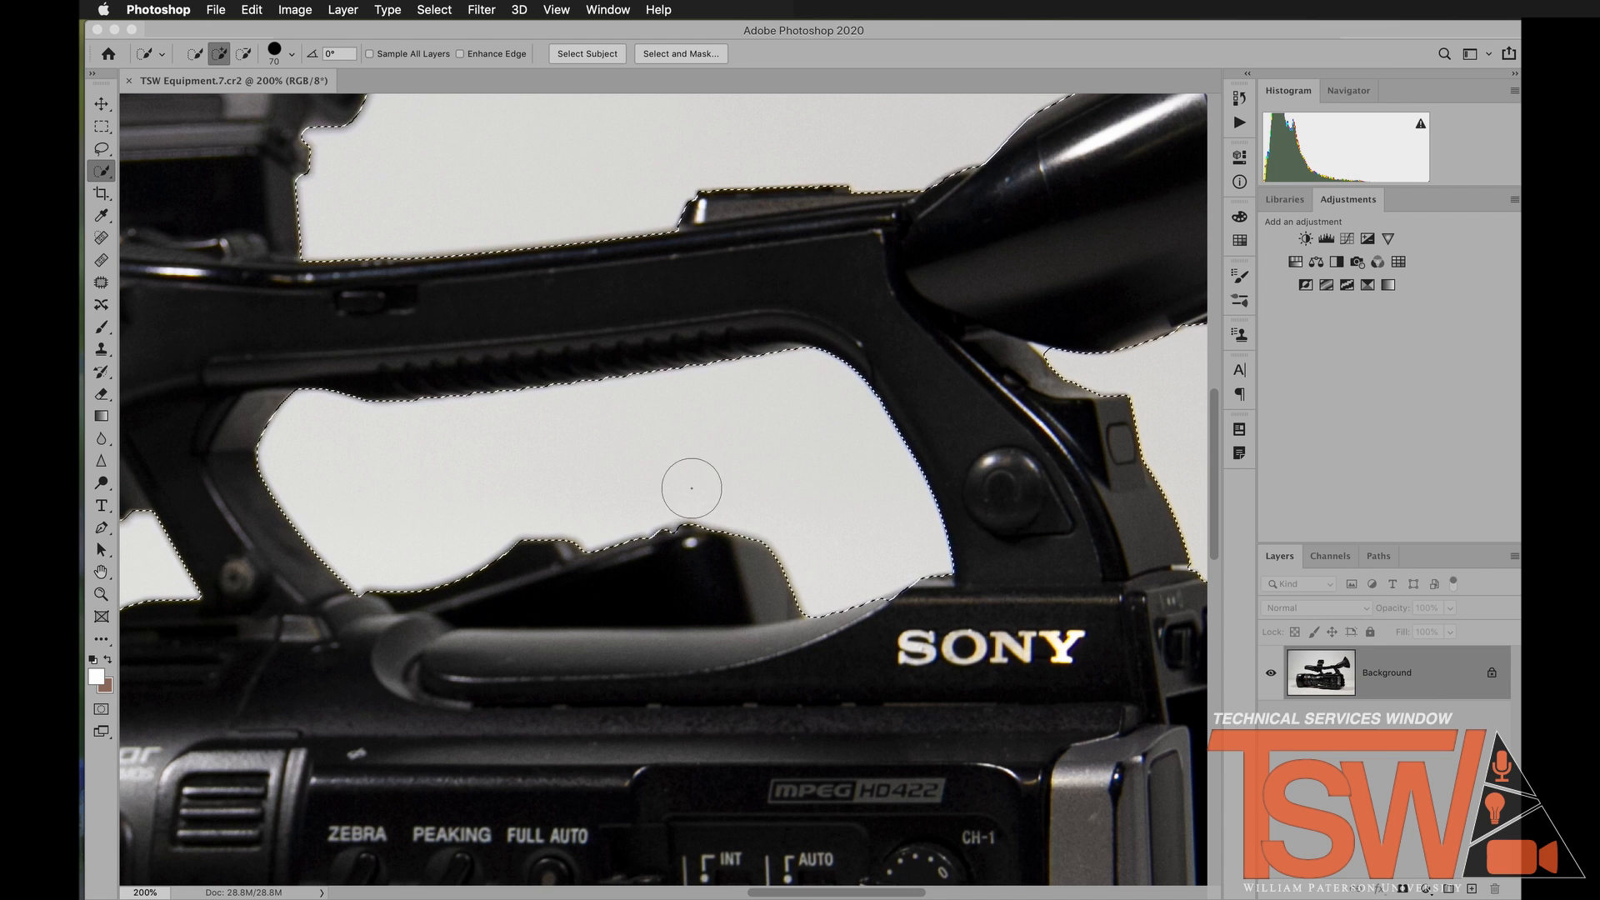
Open the camera selection in Select and Mask and set the edge detection radius to 1 px.
{"action": "scroll", "coordinate": [606, 436], "scroll_direction": "down", "scroll_amount": 1}
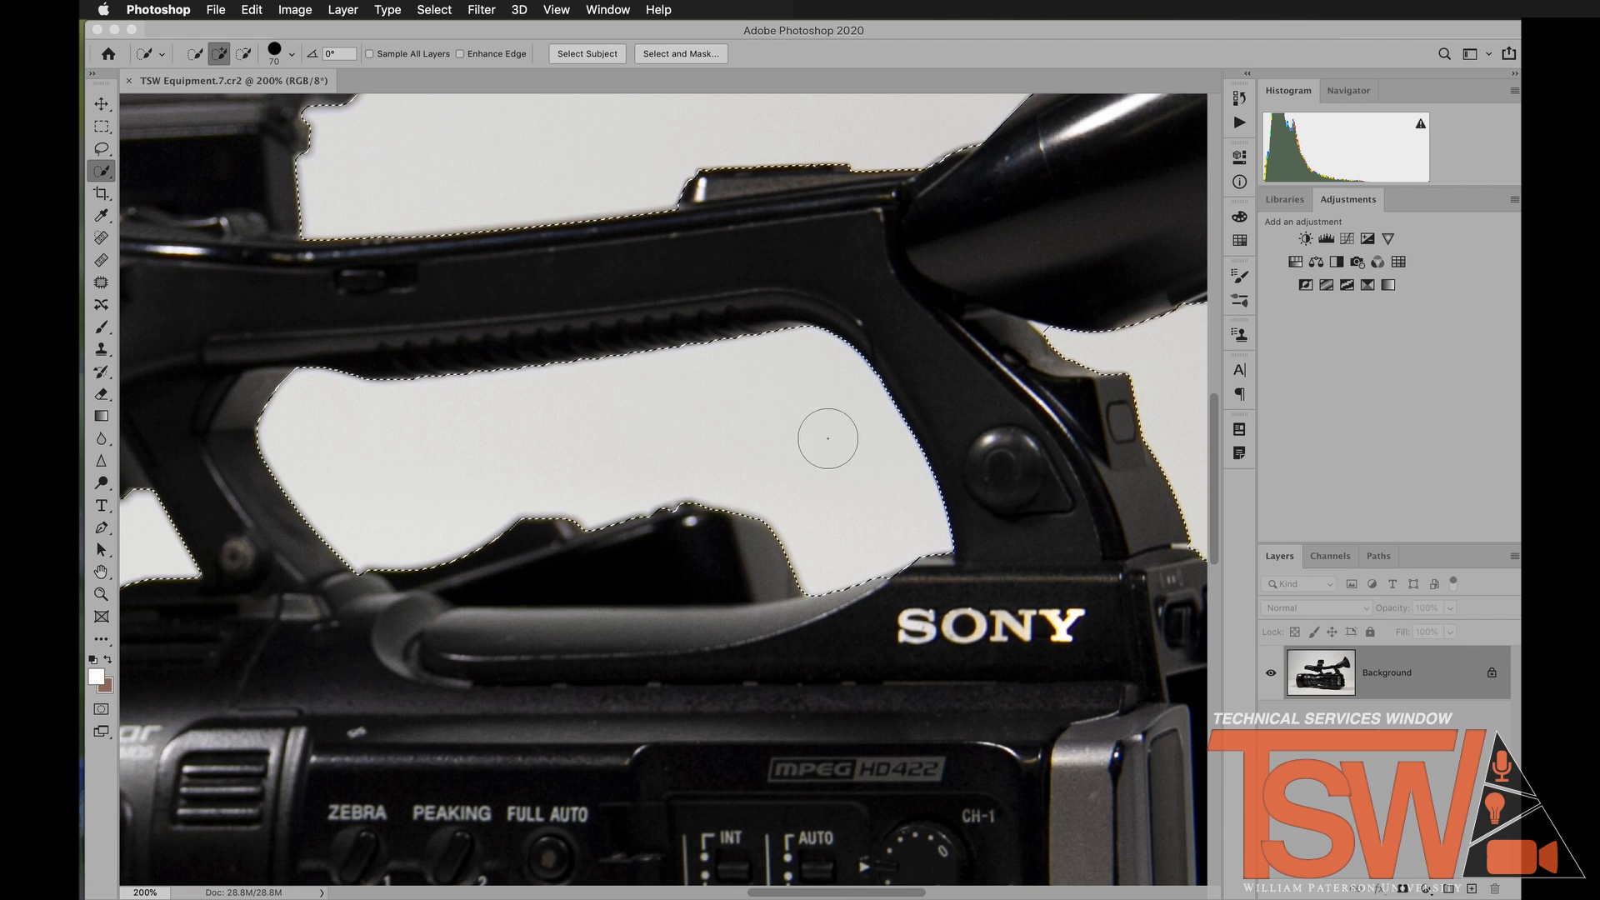
{"action": "scroll", "coordinate": [823, 450], "scroll_direction": "down", "scroll_amount": 5}
{"action": "scroll", "coordinate": [818, 452], "scroll_direction": "down", "scroll_amount": 2}
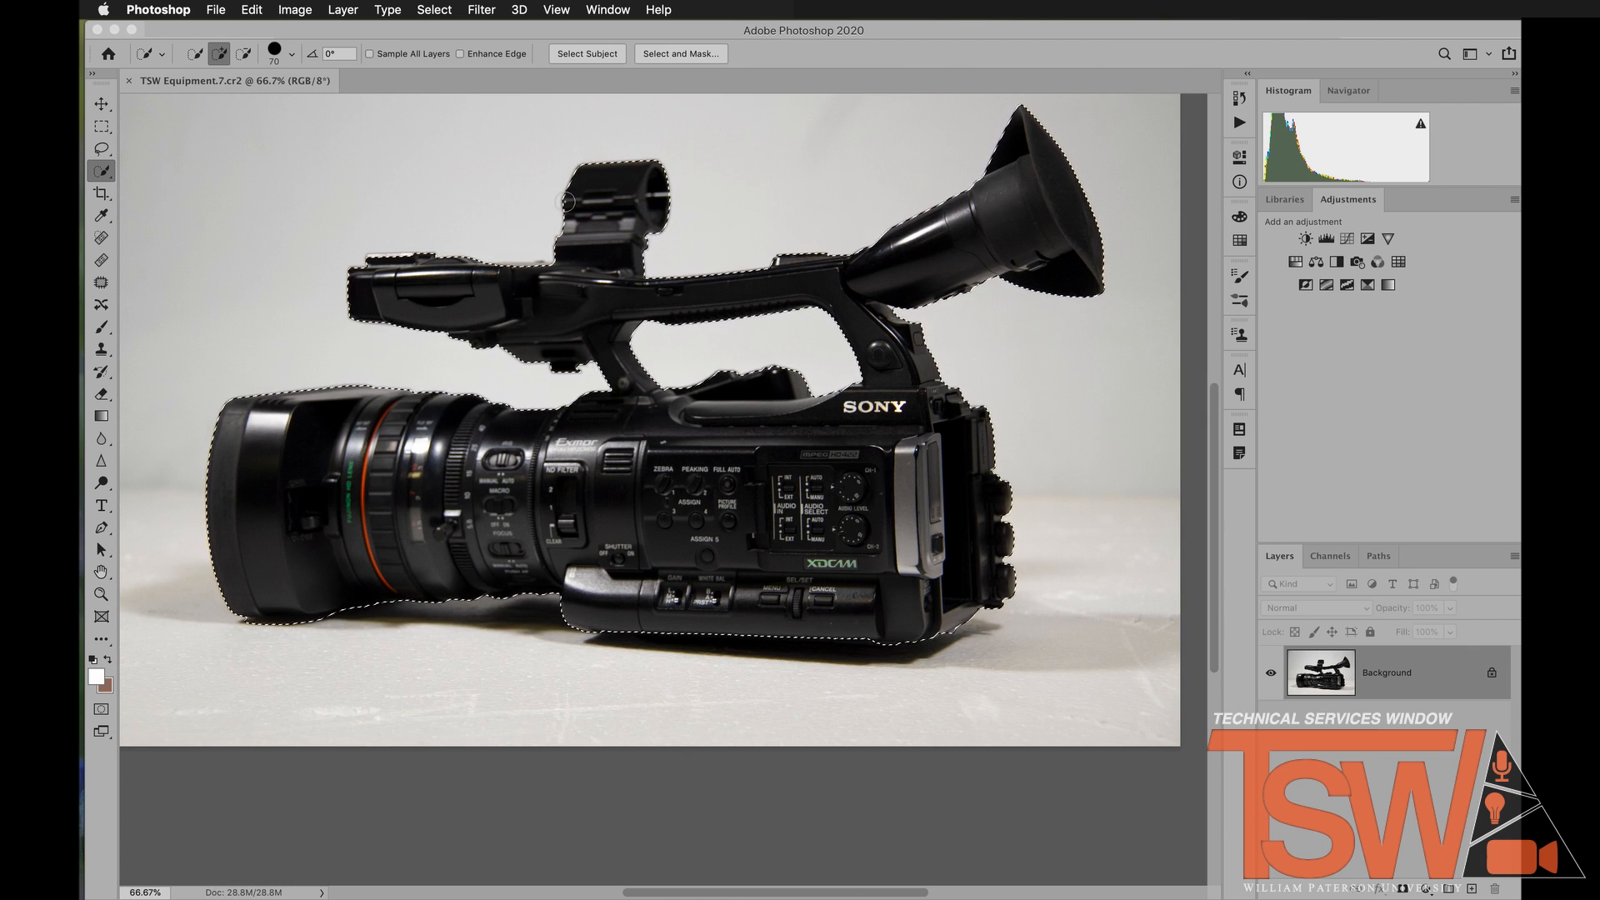
{"action": "left_click", "coordinate": [681, 54]}
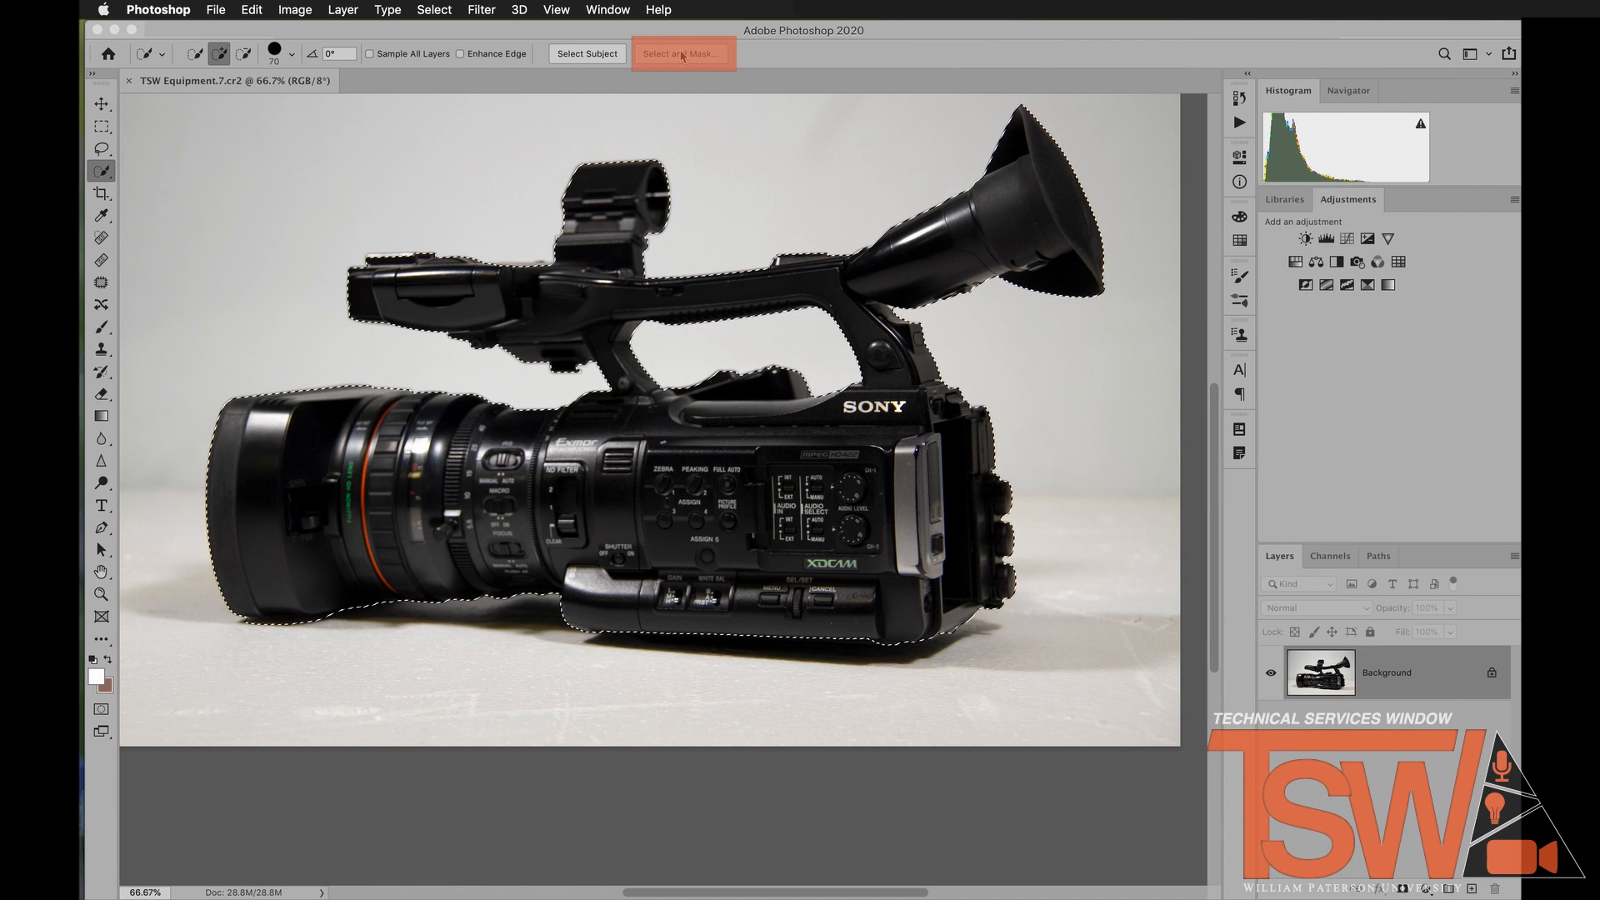
{"action": "left_click", "coordinate": [681, 53]}
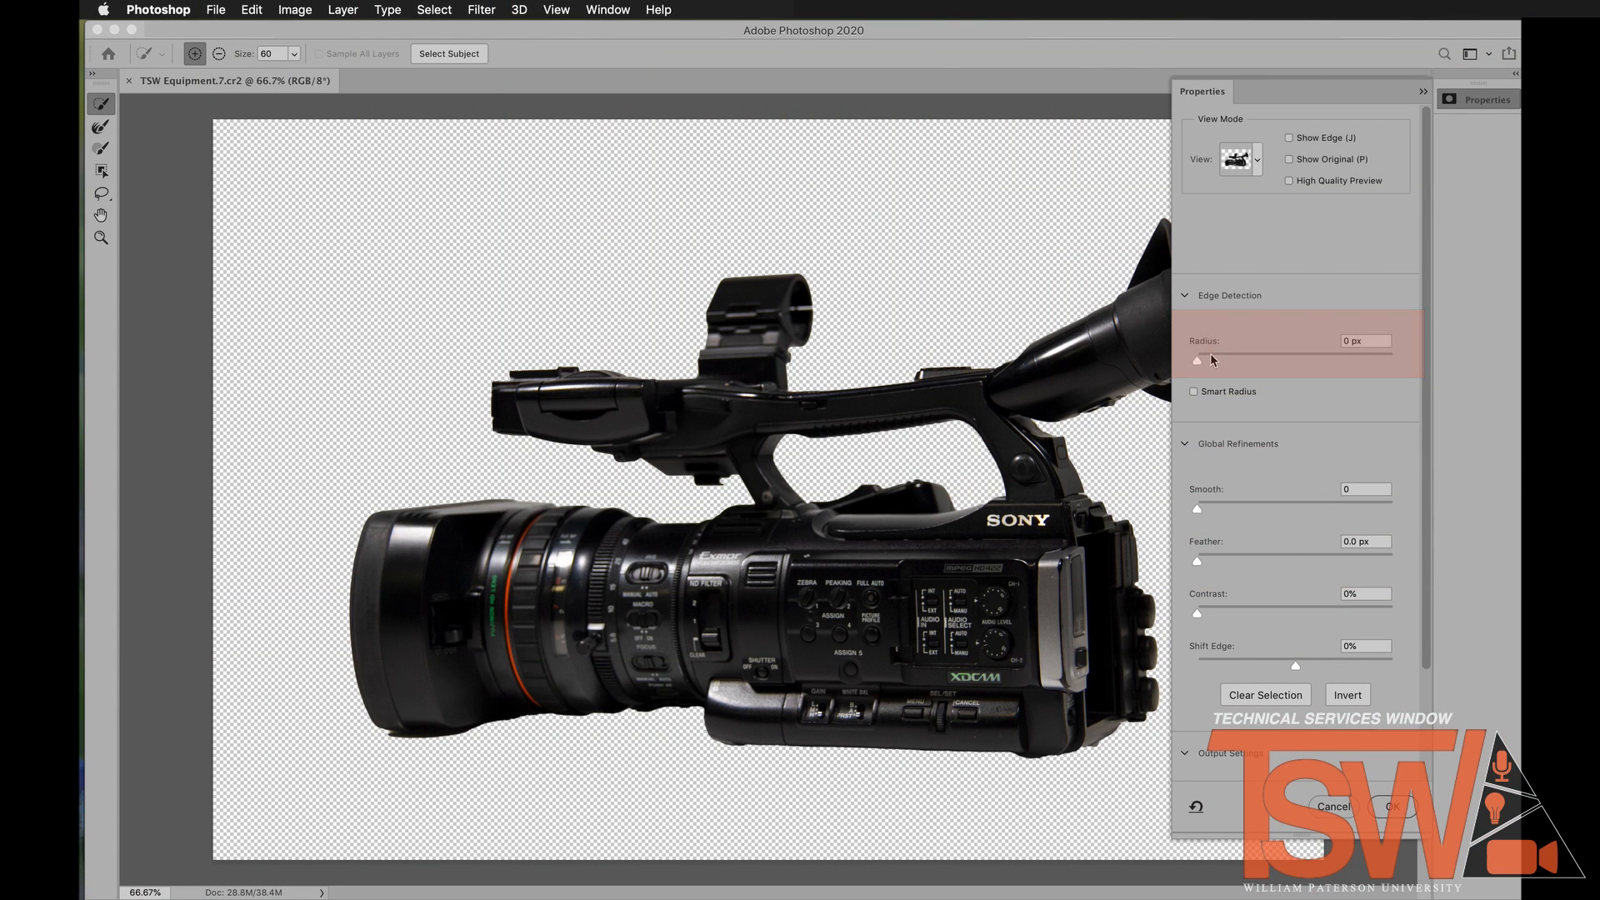
{"action": "left_click", "coordinate": [1211, 356]}
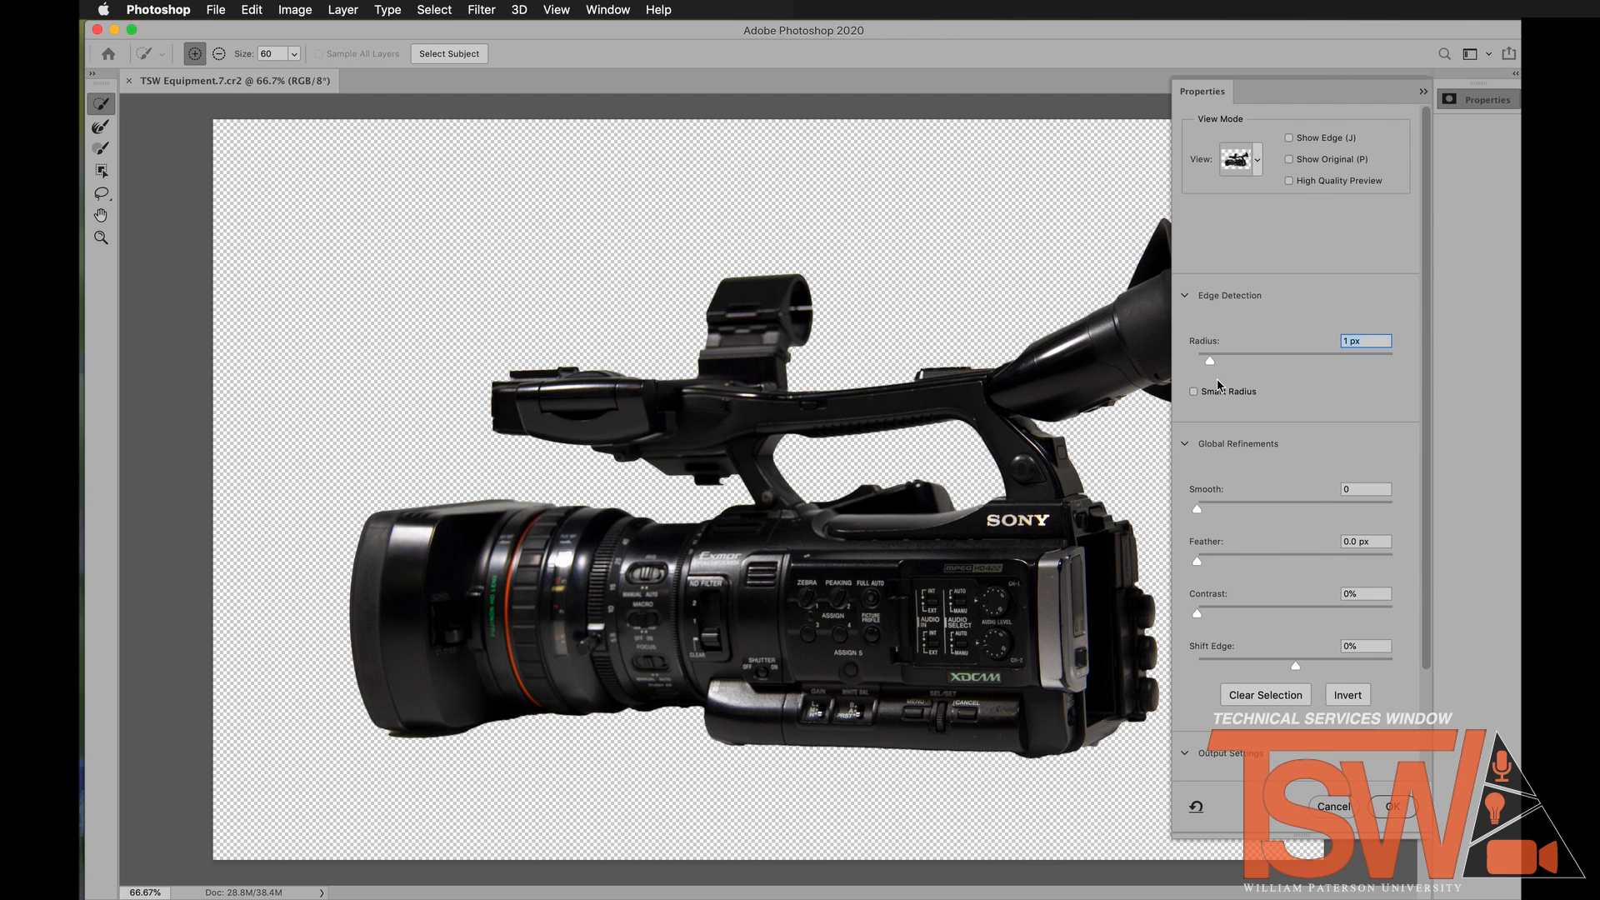
Set the selection's Smooth value to 7 and output the cut-out camera to a new layer.
{"action": "scroll", "coordinate": [1218, 385], "scroll_direction": "down", "scroll_amount": 4}
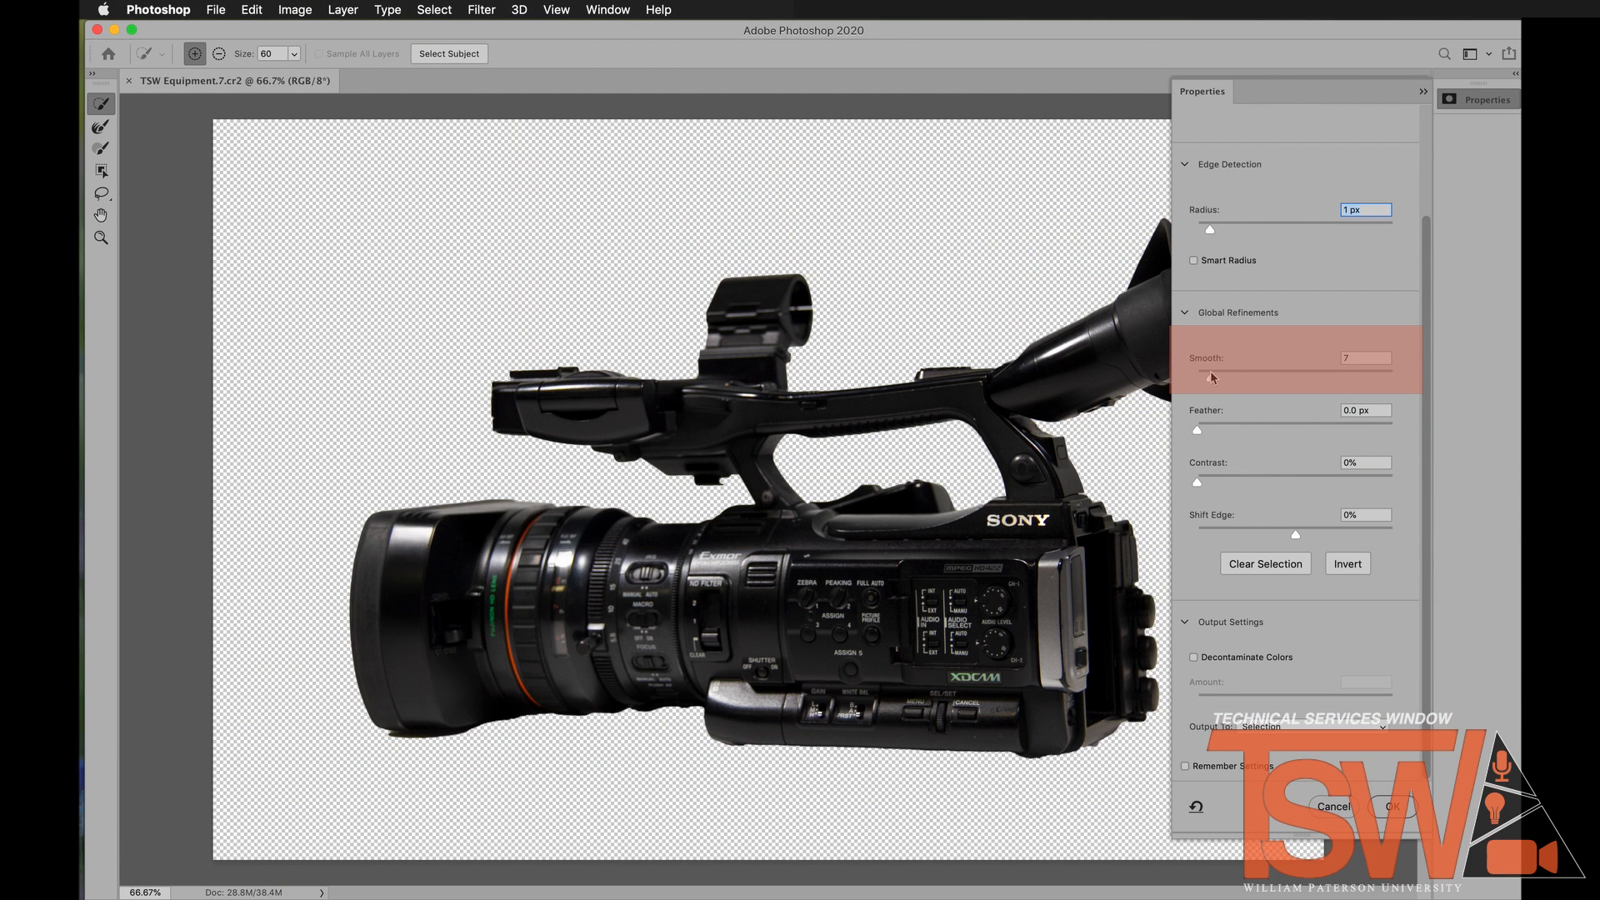
{"action": "left_click", "coordinate": [1210, 372]}
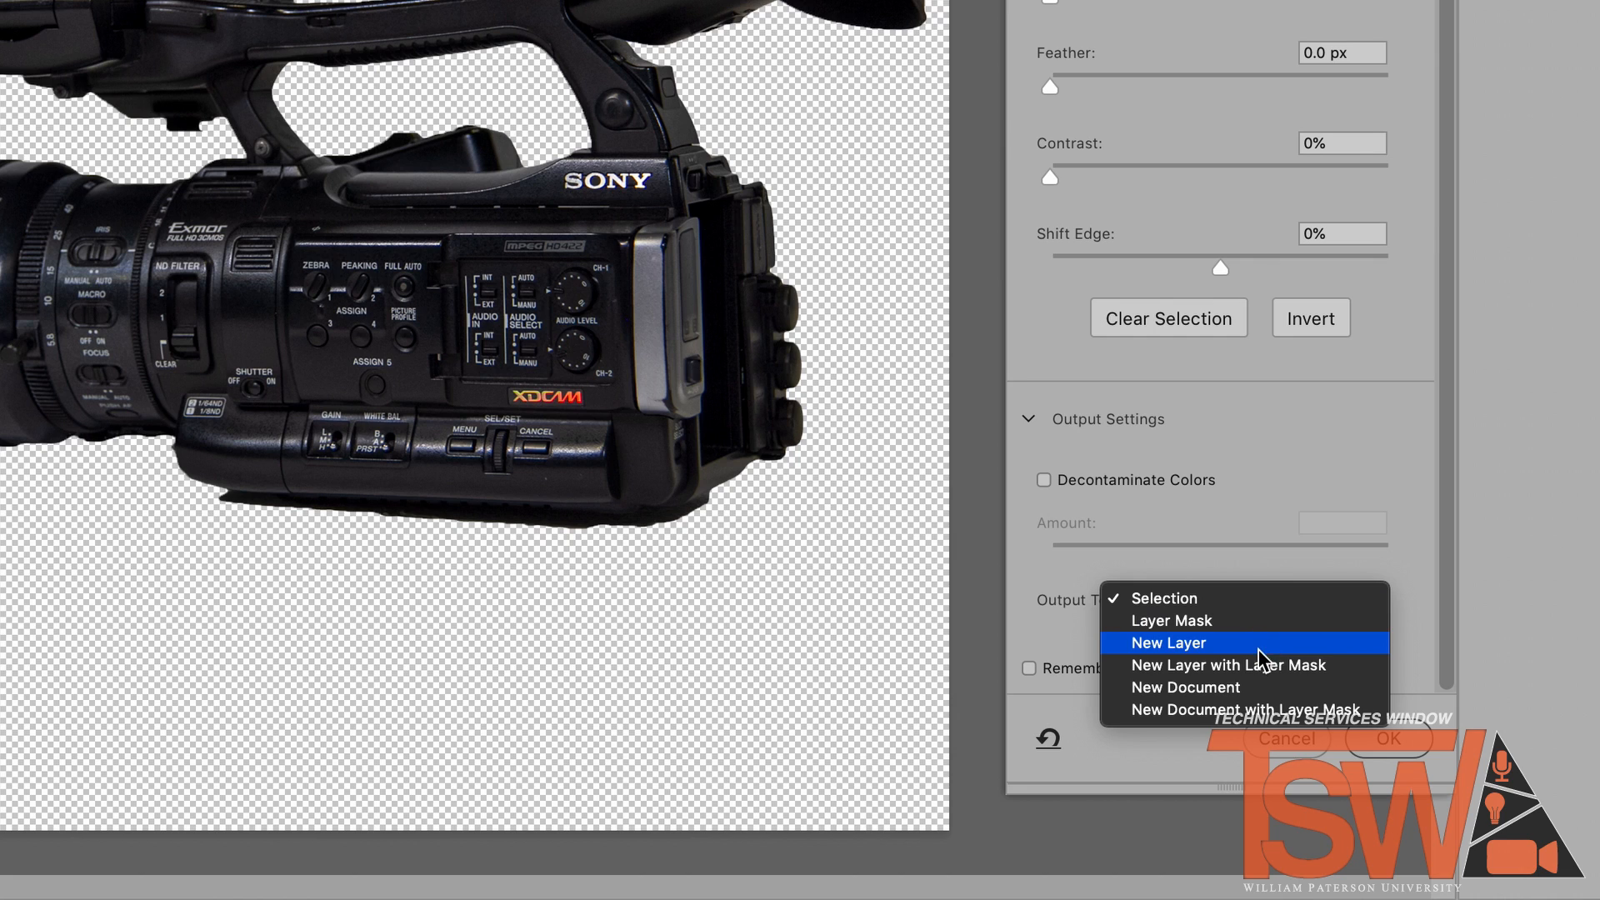
{"action": "left_click", "coordinate": [1210, 642]}
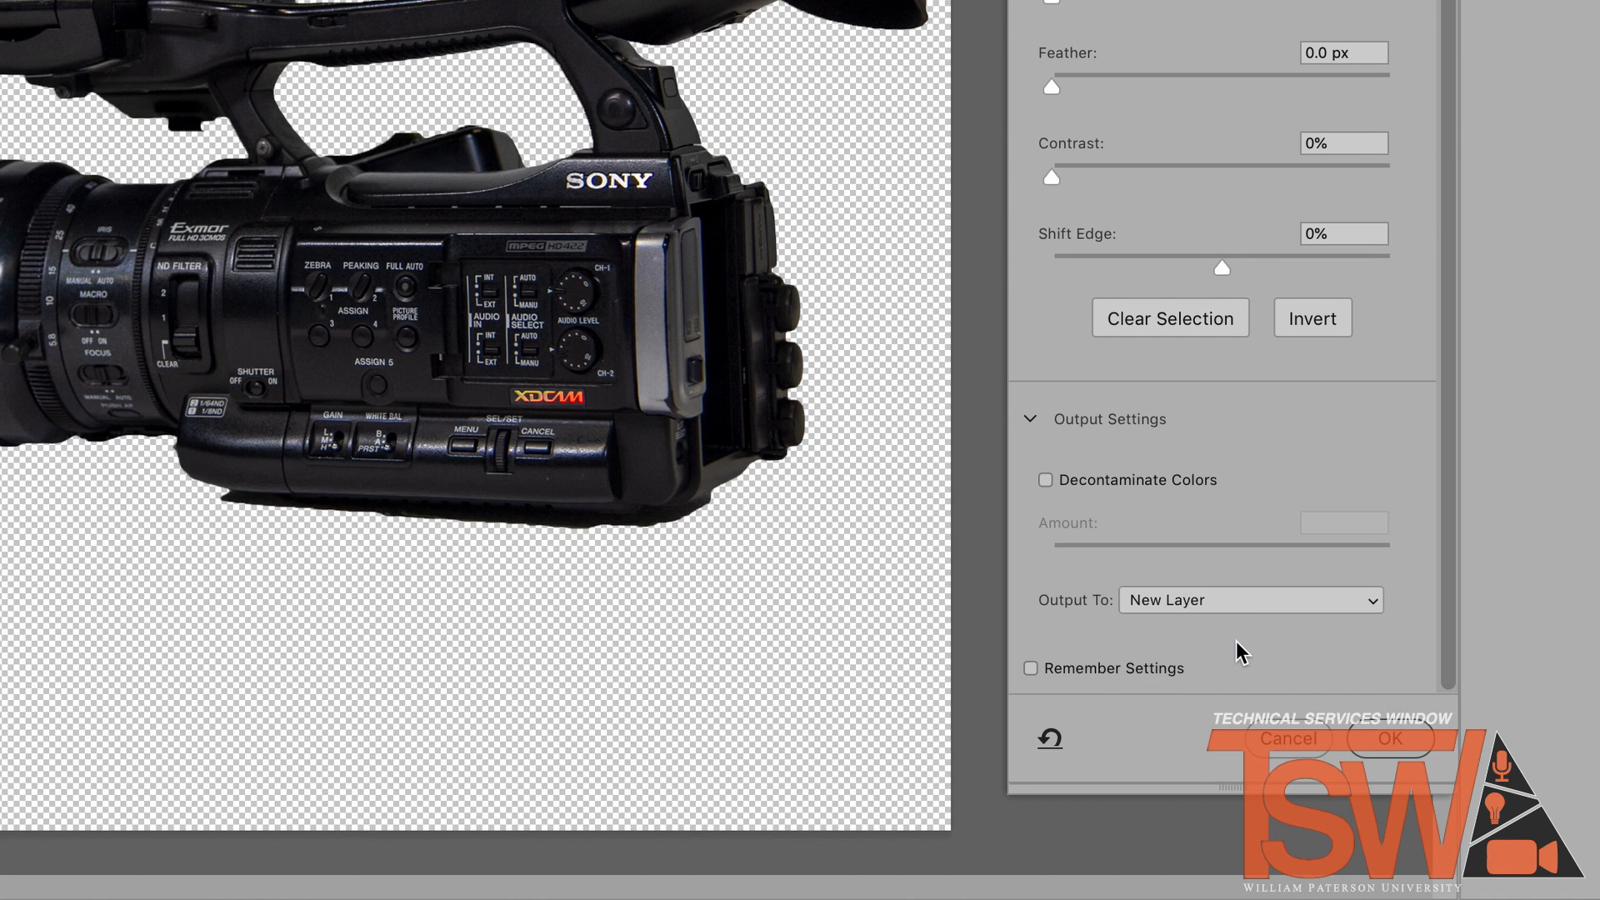
{"action": "left_click", "coordinate": [1390, 740]}
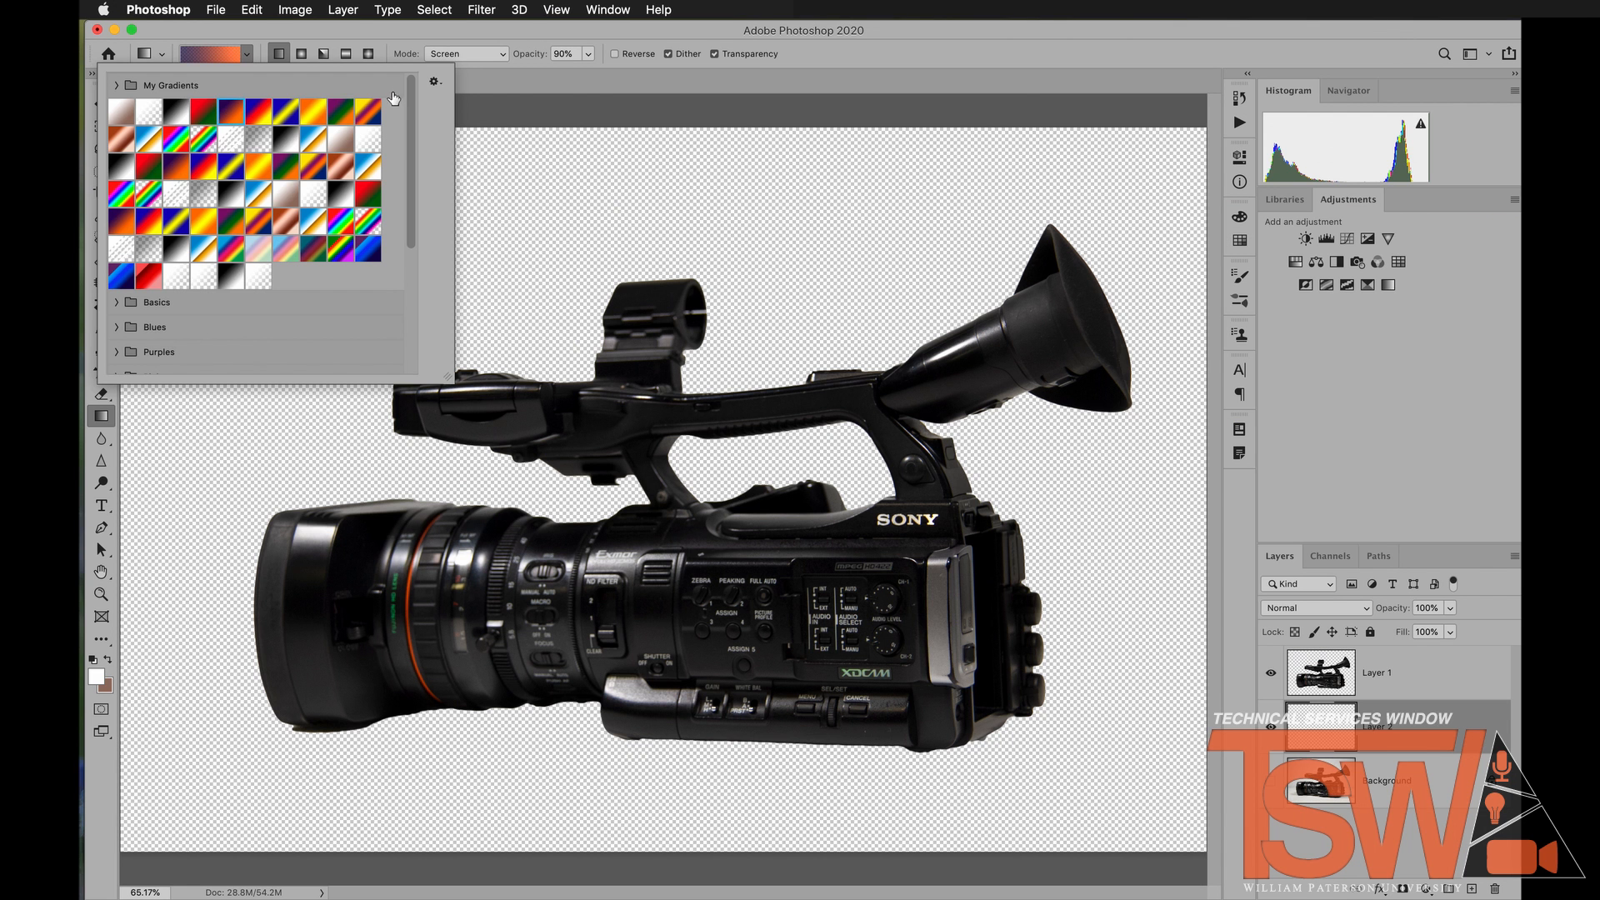
Apply the purple-to-orange linear gradient diagonally across Layer 2 behind the camera, in Screen mode at 90% opacity.
{"action": "left_click", "coordinate": [583, 110]}
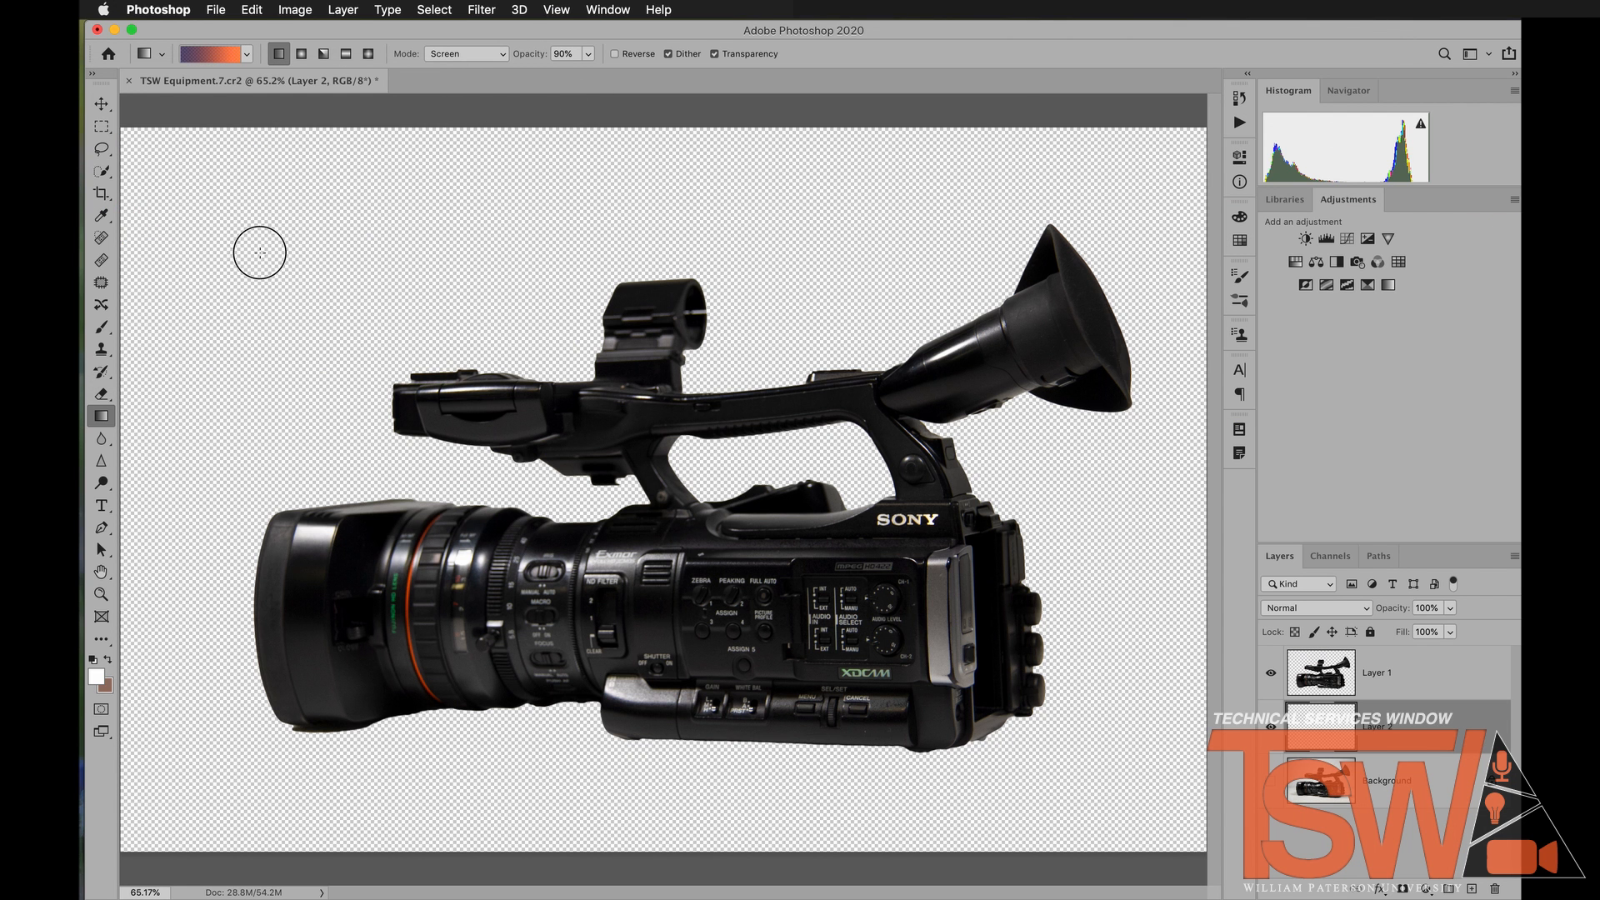
{"action": "left_click_drag", "start_coordinate": [258, 250], "coordinate": [1112, 756]}
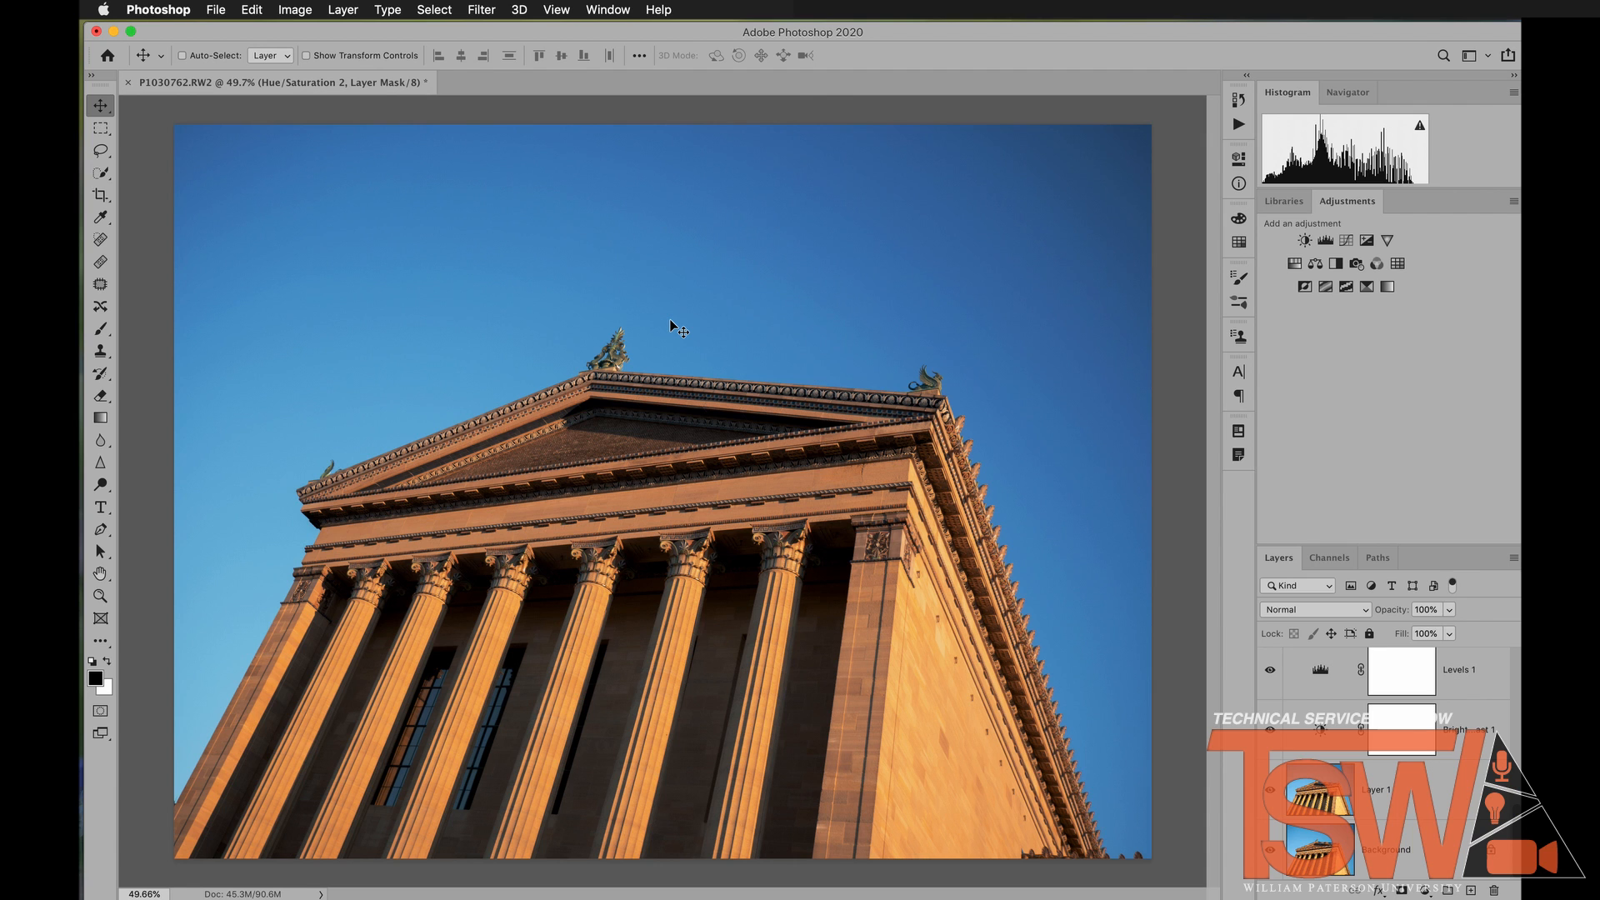
Try to save the building photo under the name TSW3 in Photoshop format with its layers.
{"action": "left_click", "coordinate": [218, 10]}
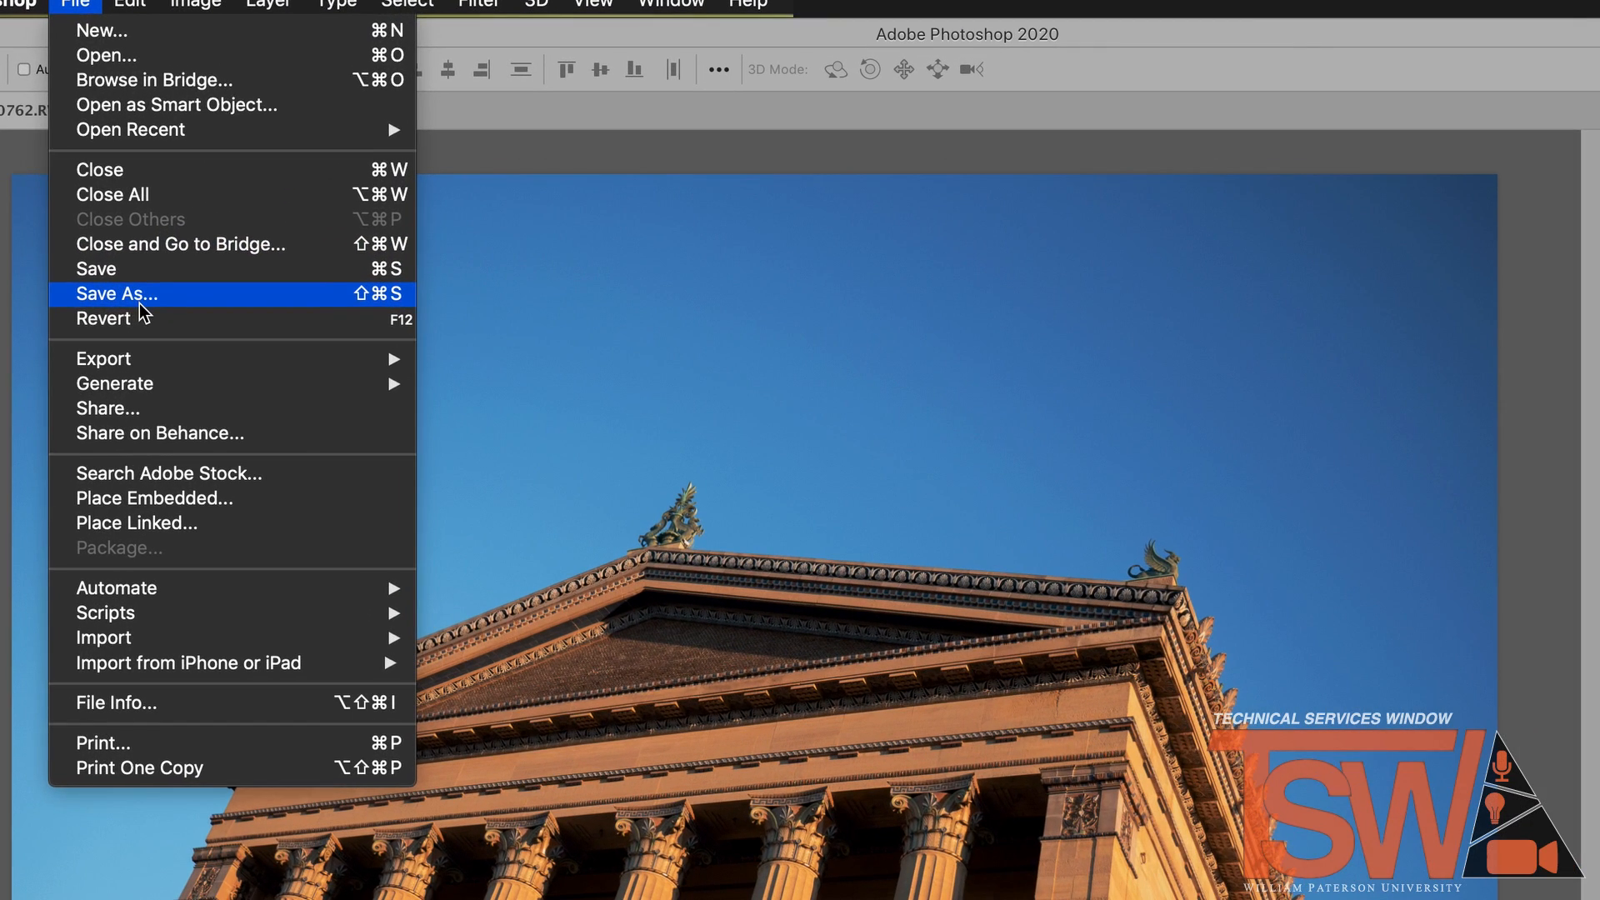
{"action": "left_click", "coordinate": [140, 300]}
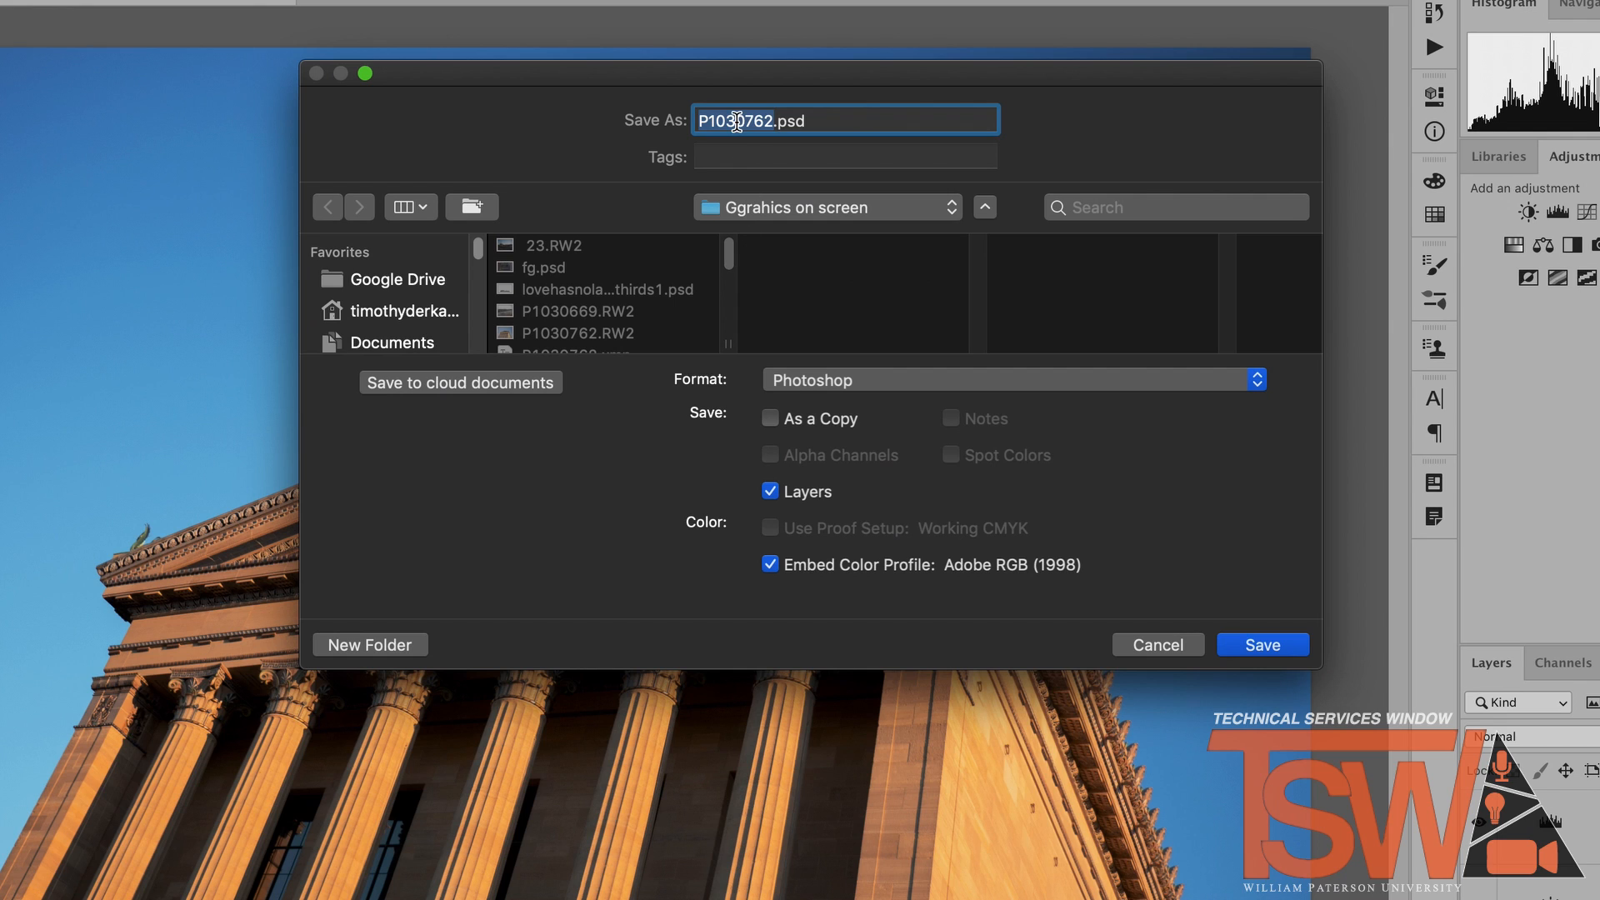
{"action": "type", "text": "TSW"}
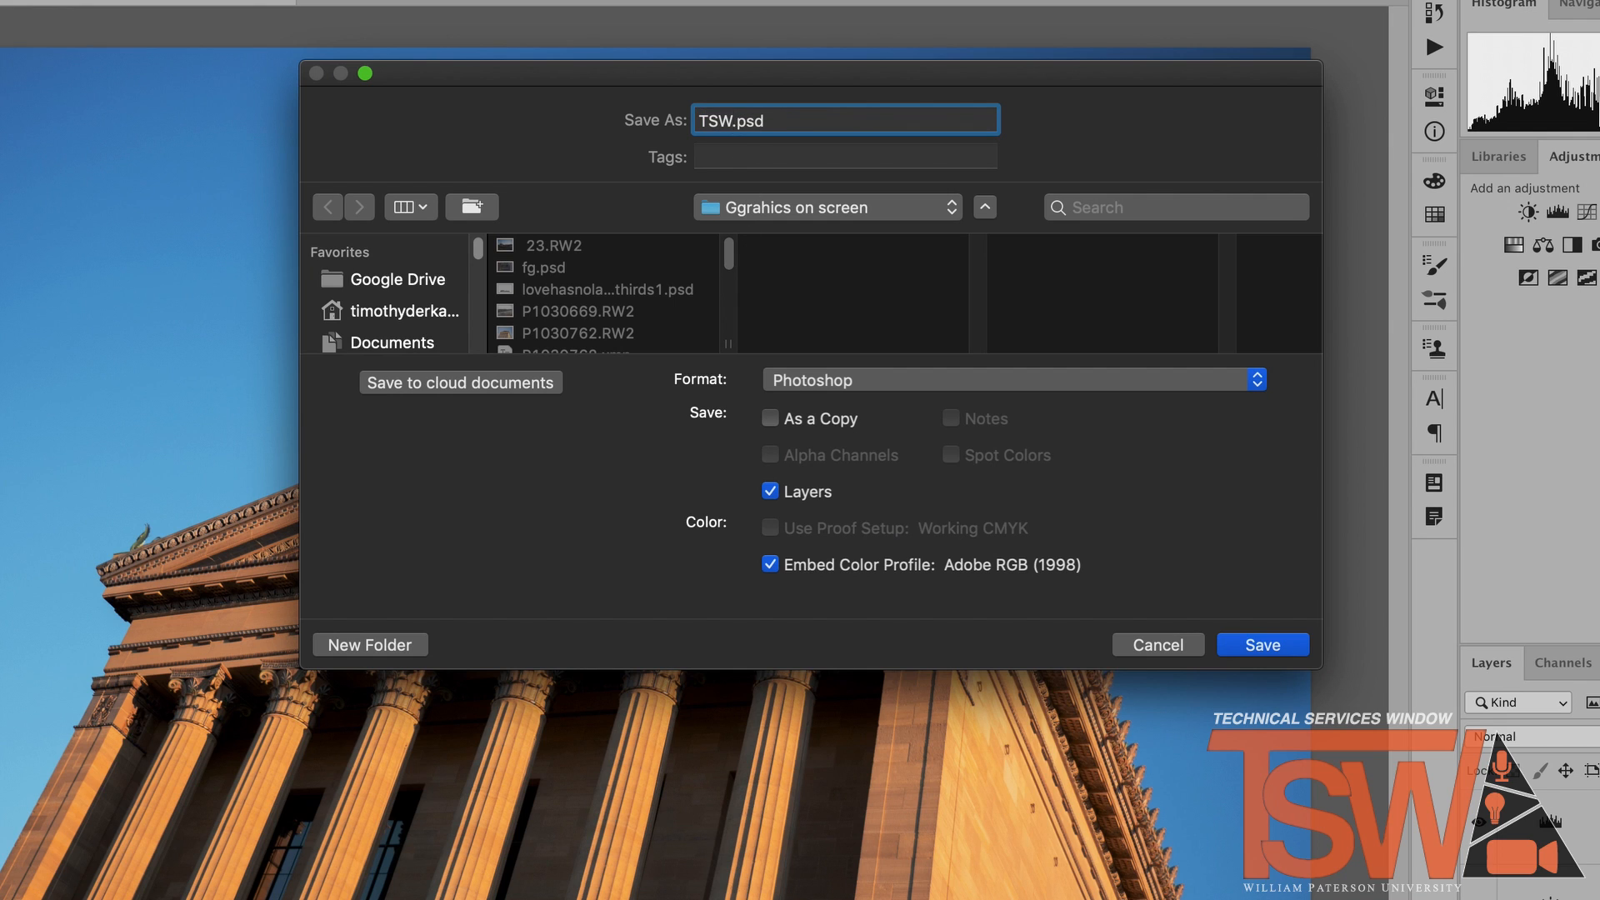
{"action": "type", "text": "3"}
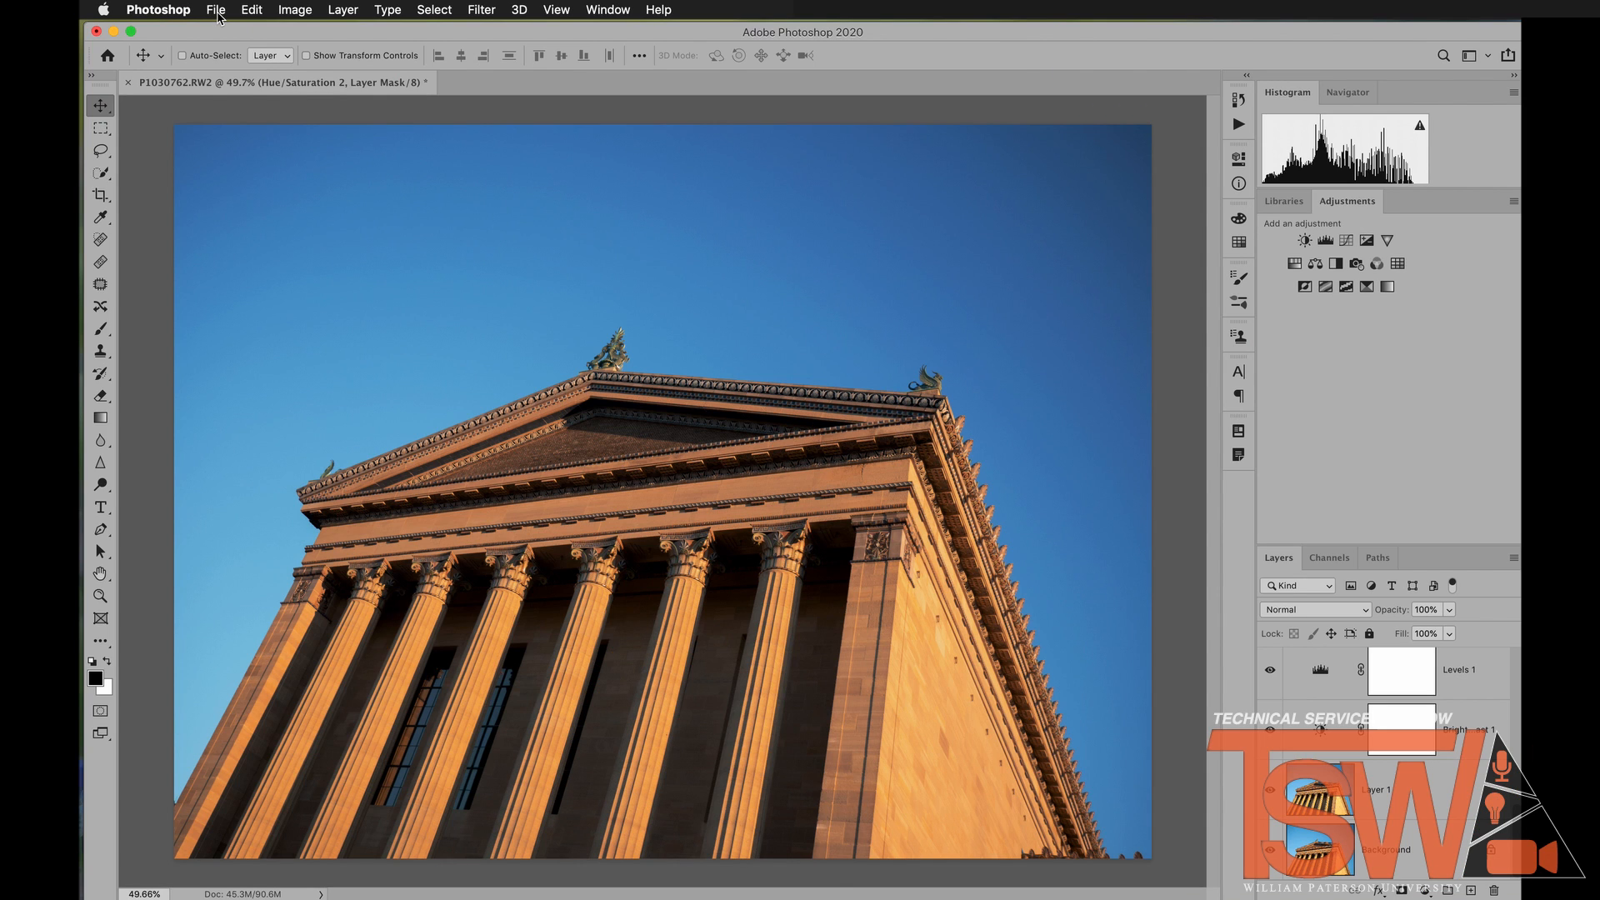
Start an Export As of the building photo with the format JPG and the quality at 60%.
{"action": "left_click", "coordinate": [216, 12]}
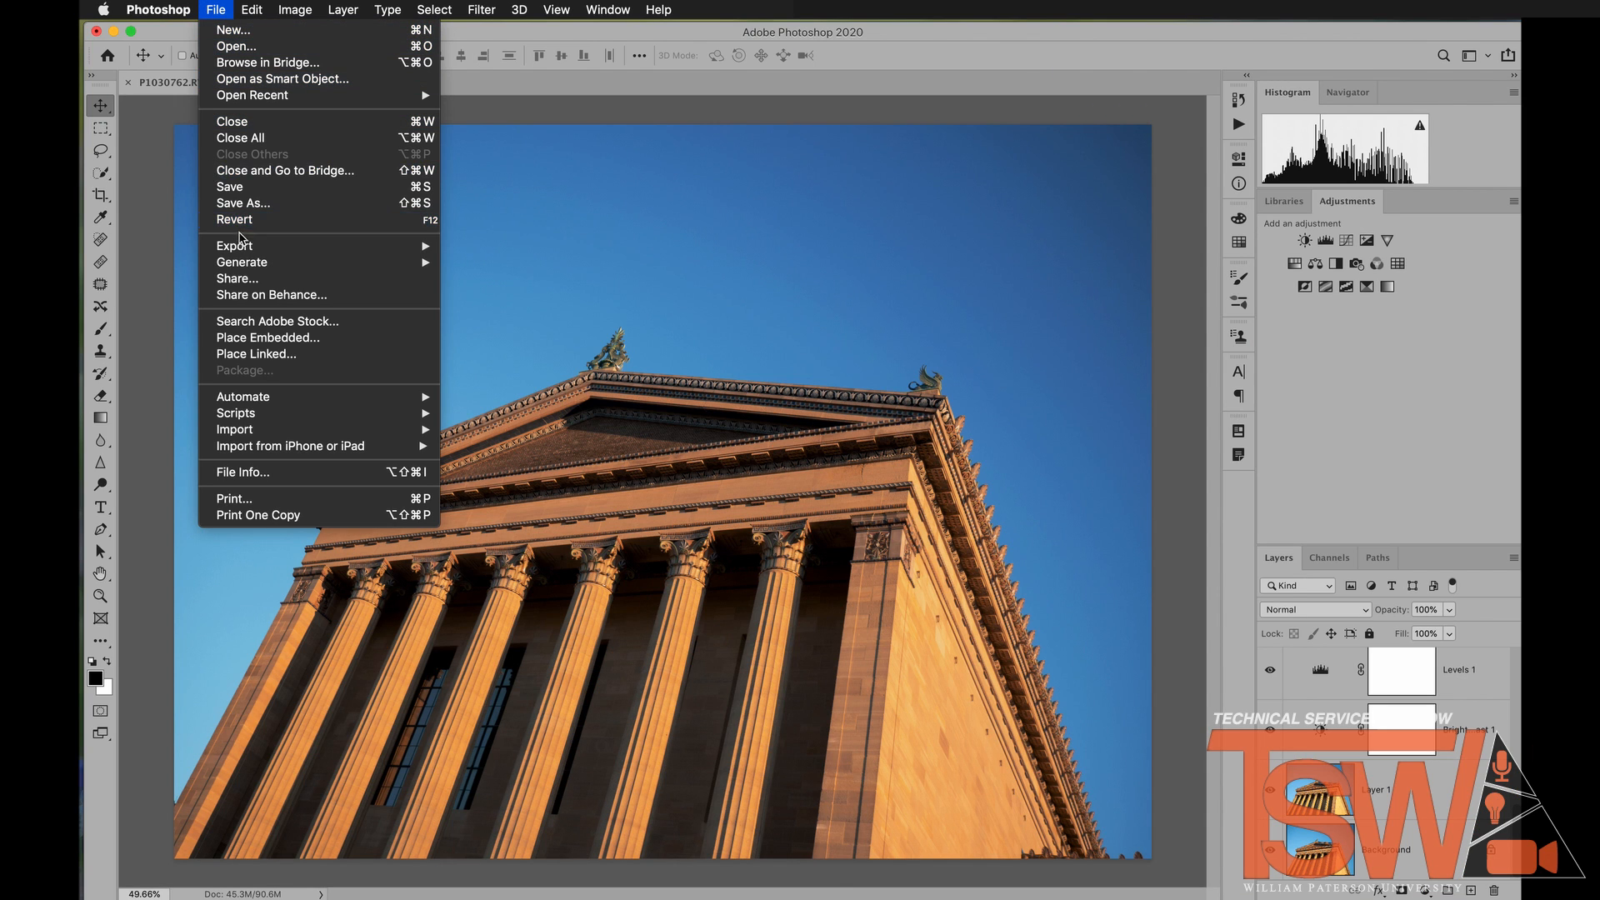
{"action": "mouse_move", "coordinate": [246, 249]}
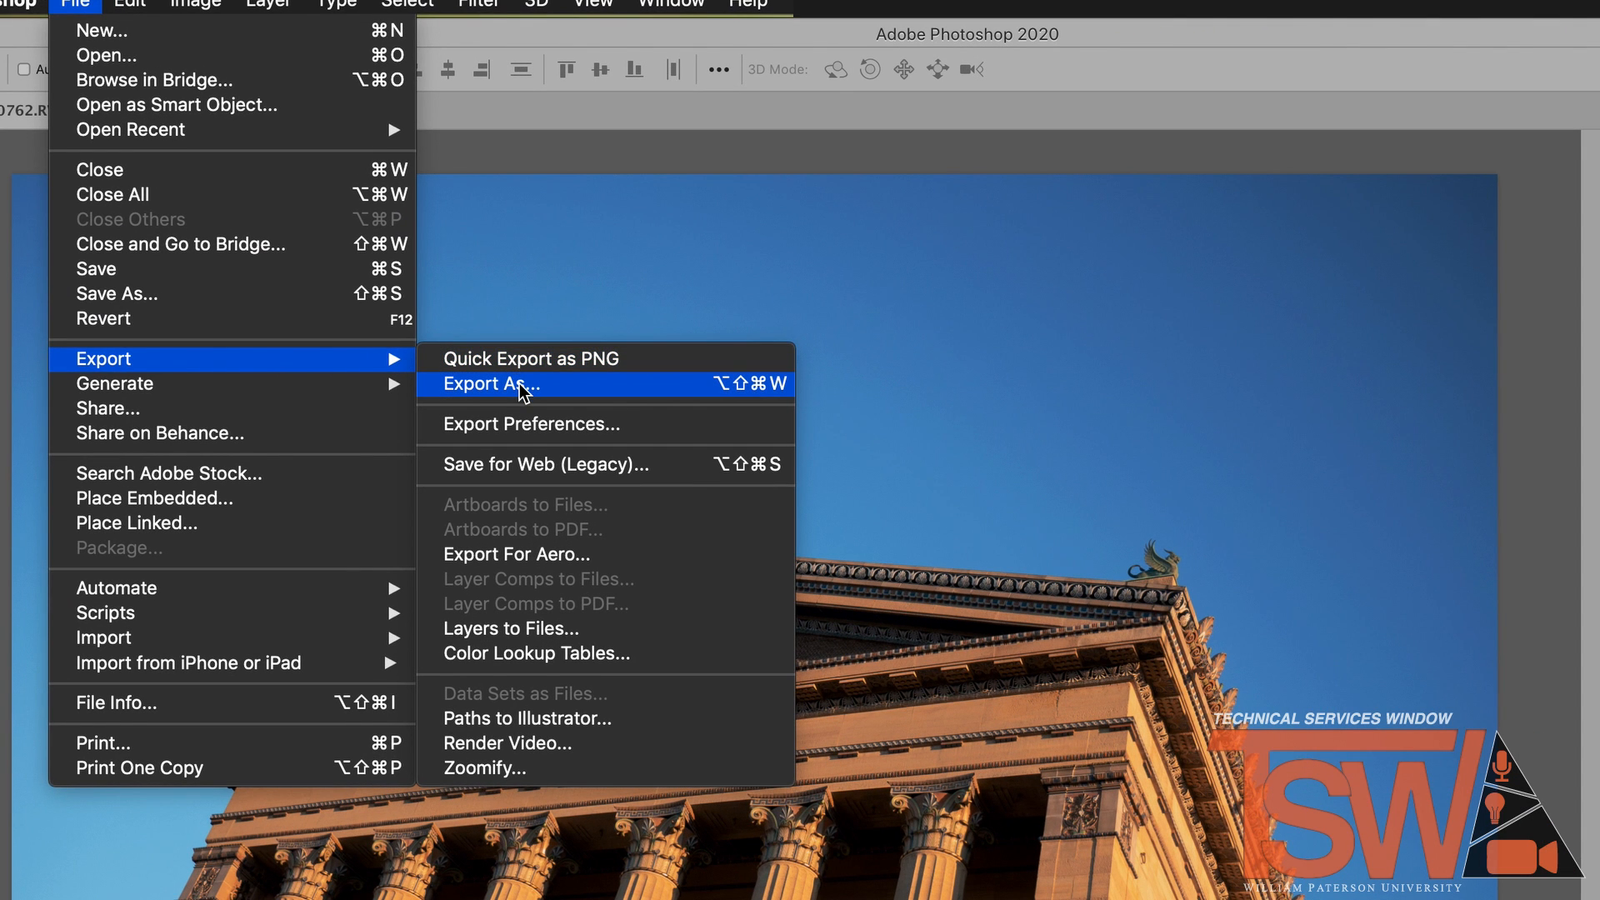
{"action": "left_click", "coordinate": [522, 387]}
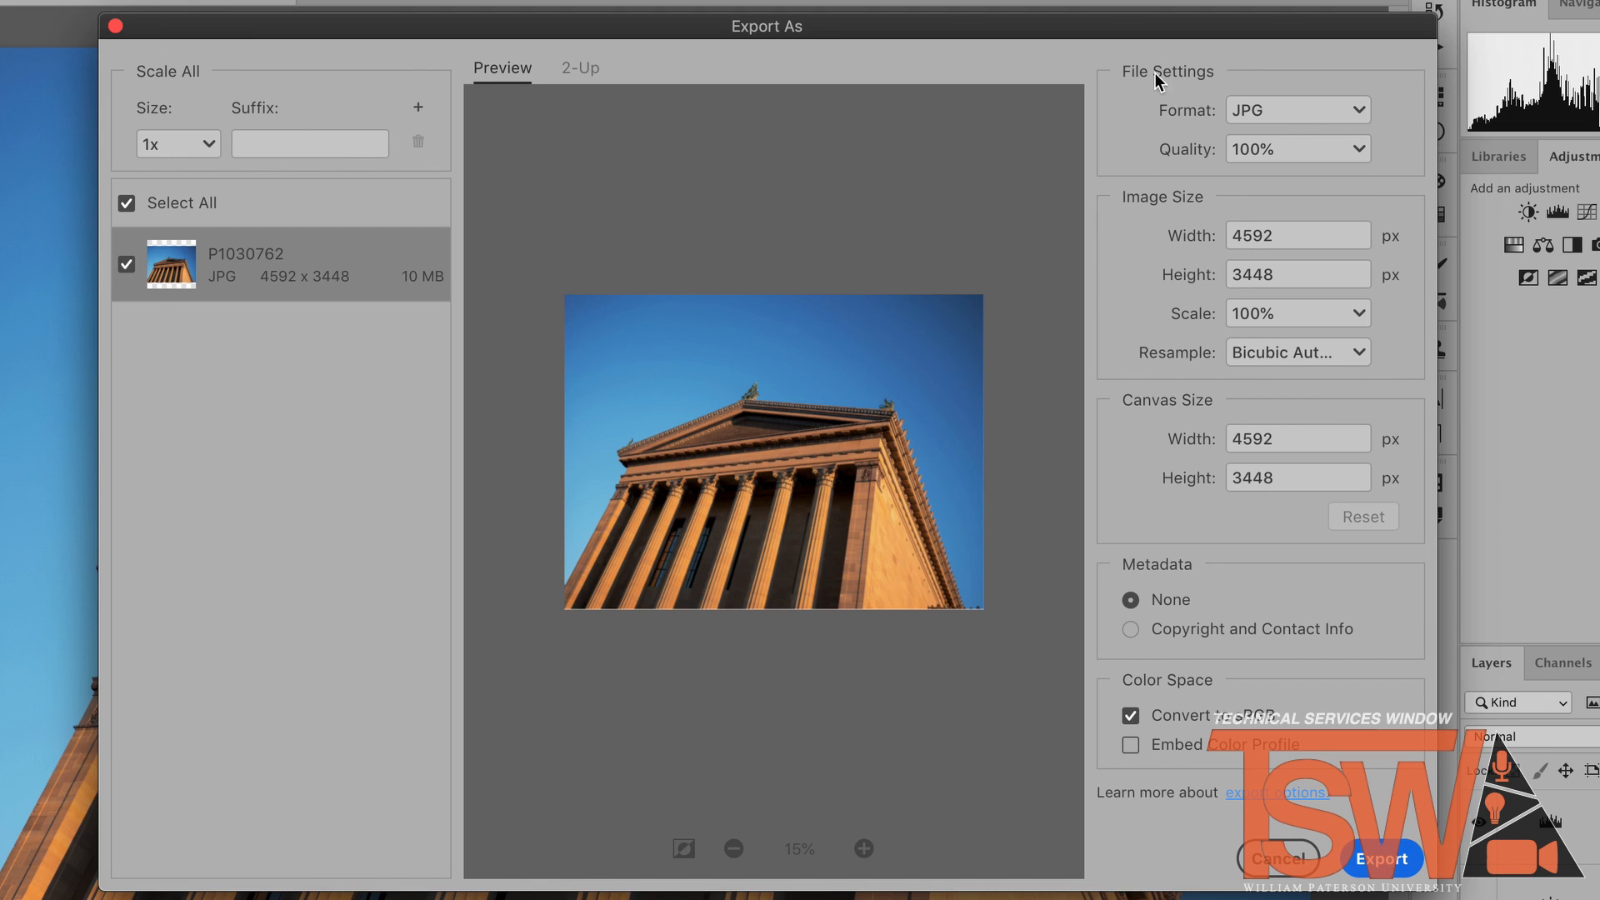
{"action": "left_click", "coordinate": [1322, 111]}
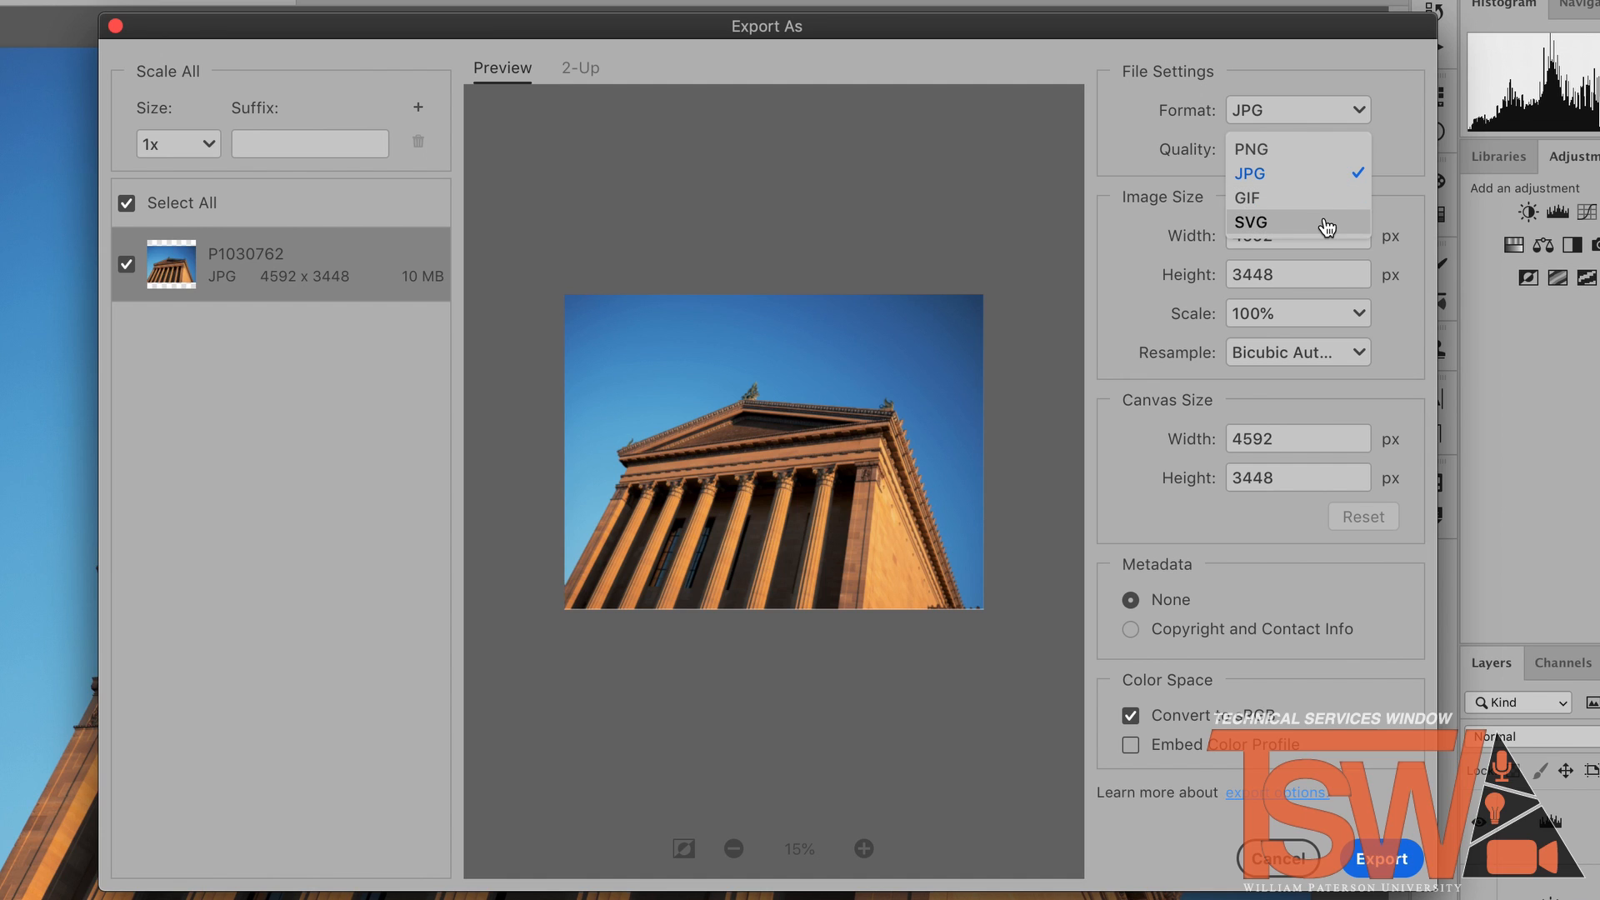
{"action": "left_click", "coordinate": [1339, 173]}
{"action": "left_click", "coordinate": [1355, 150]}
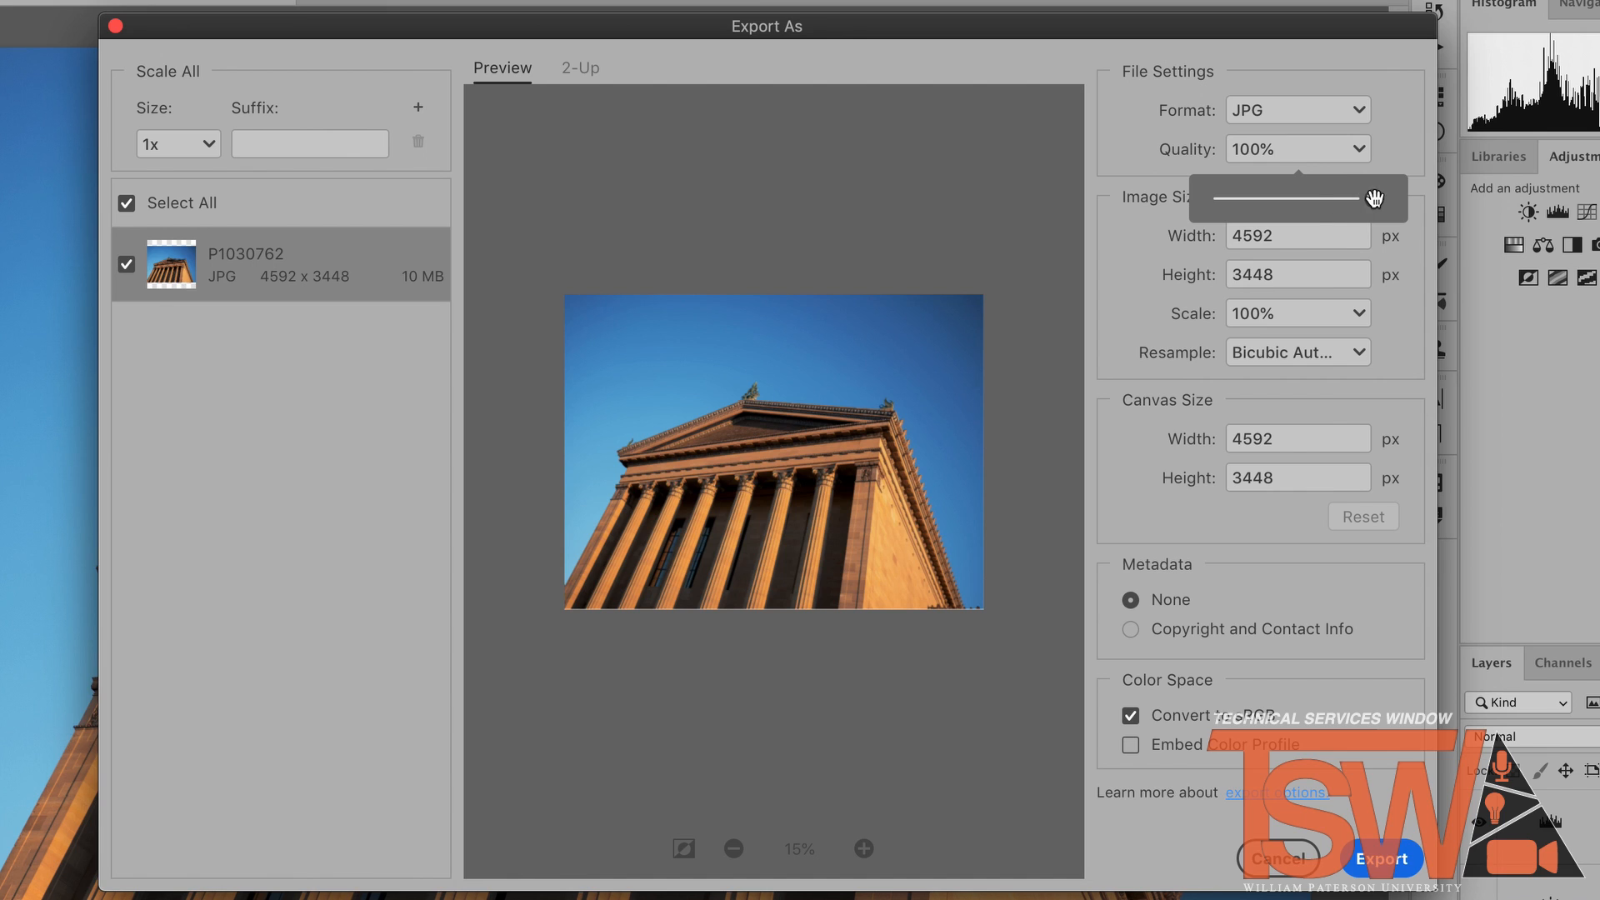
{"action": "left_click_drag", "start_coordinate": [1375, 199], "coordinate": [1315, 200]}
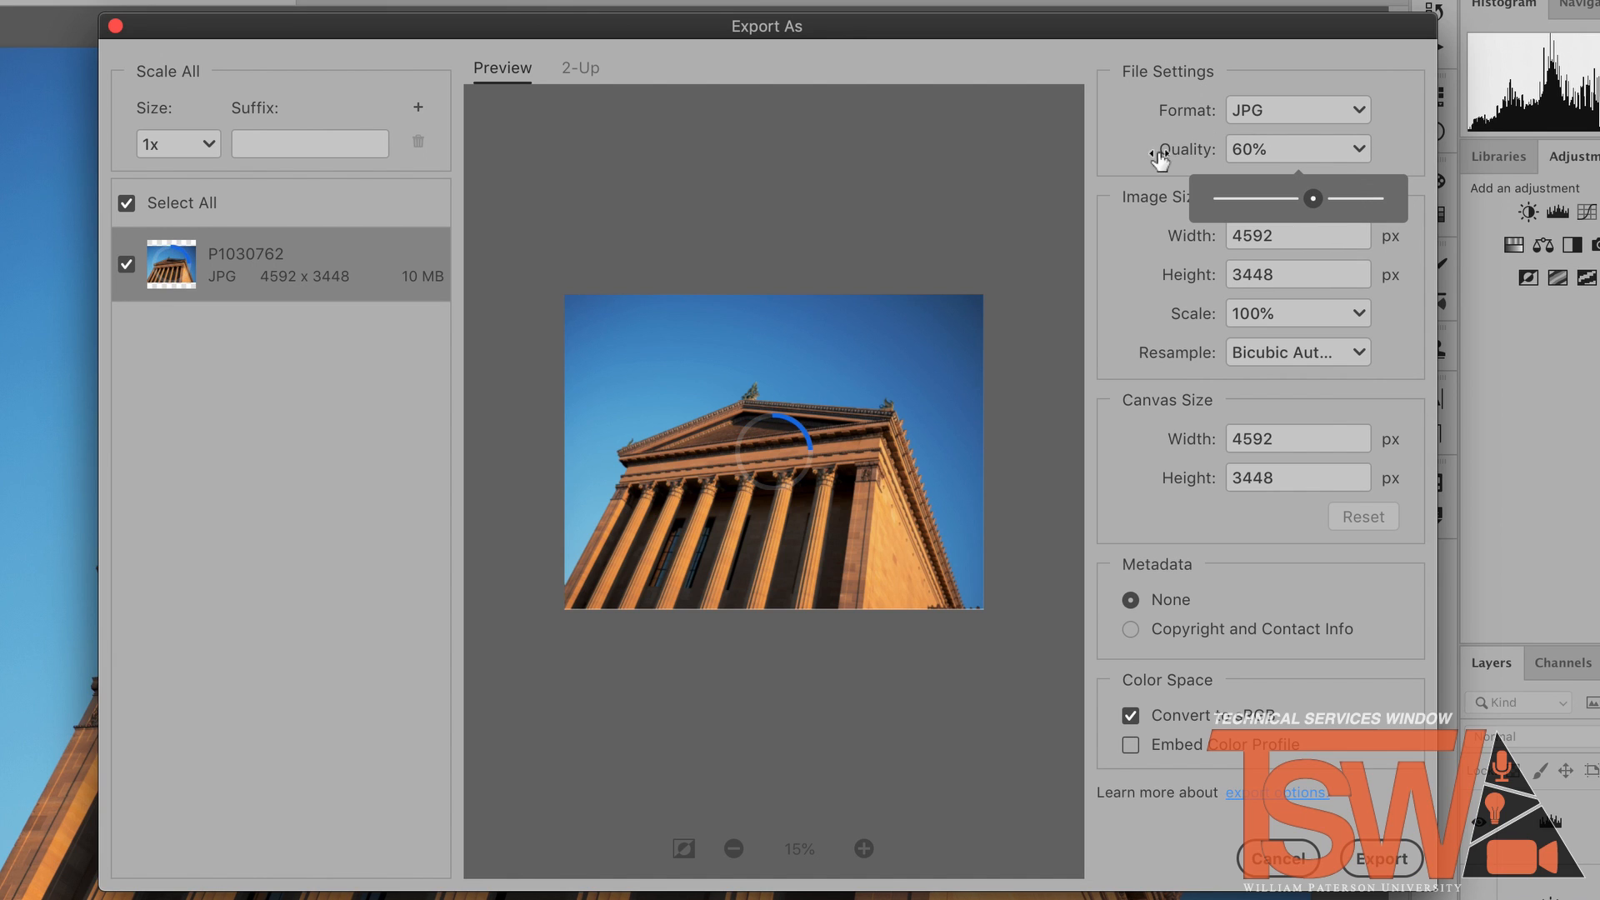
{"action": "left_click", "coordinate": [1133, 154]}
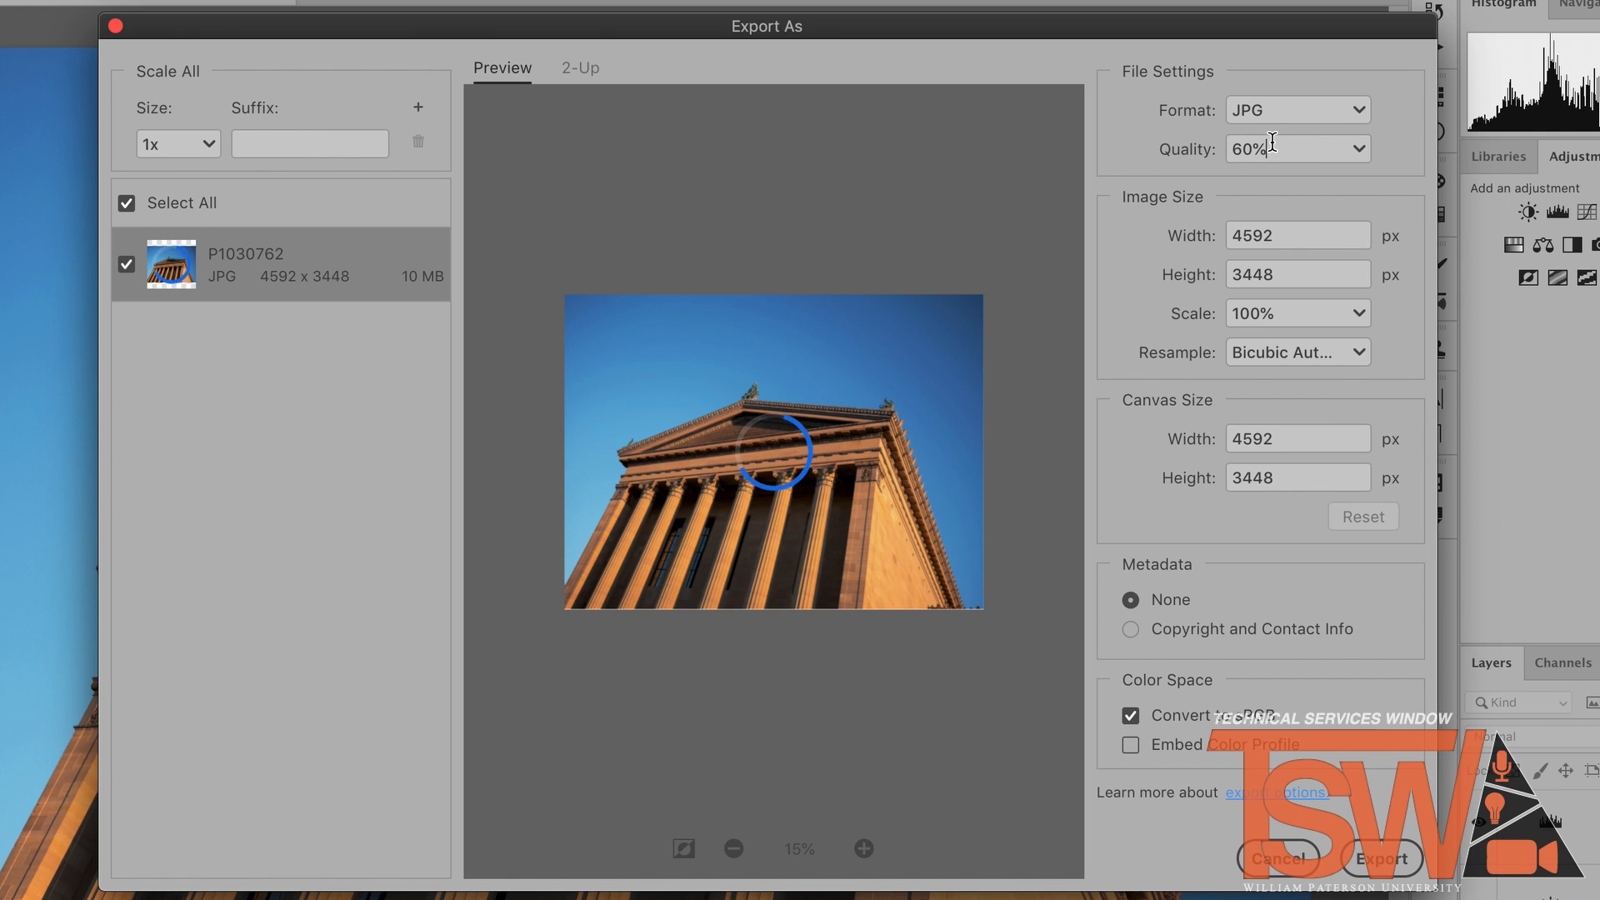
Scale the exported image to 75% and export it under the file name TSW3.jpg in the Ggrahics on screen folder.
{"action": "left_click", "coordinate": [1358, 314]}
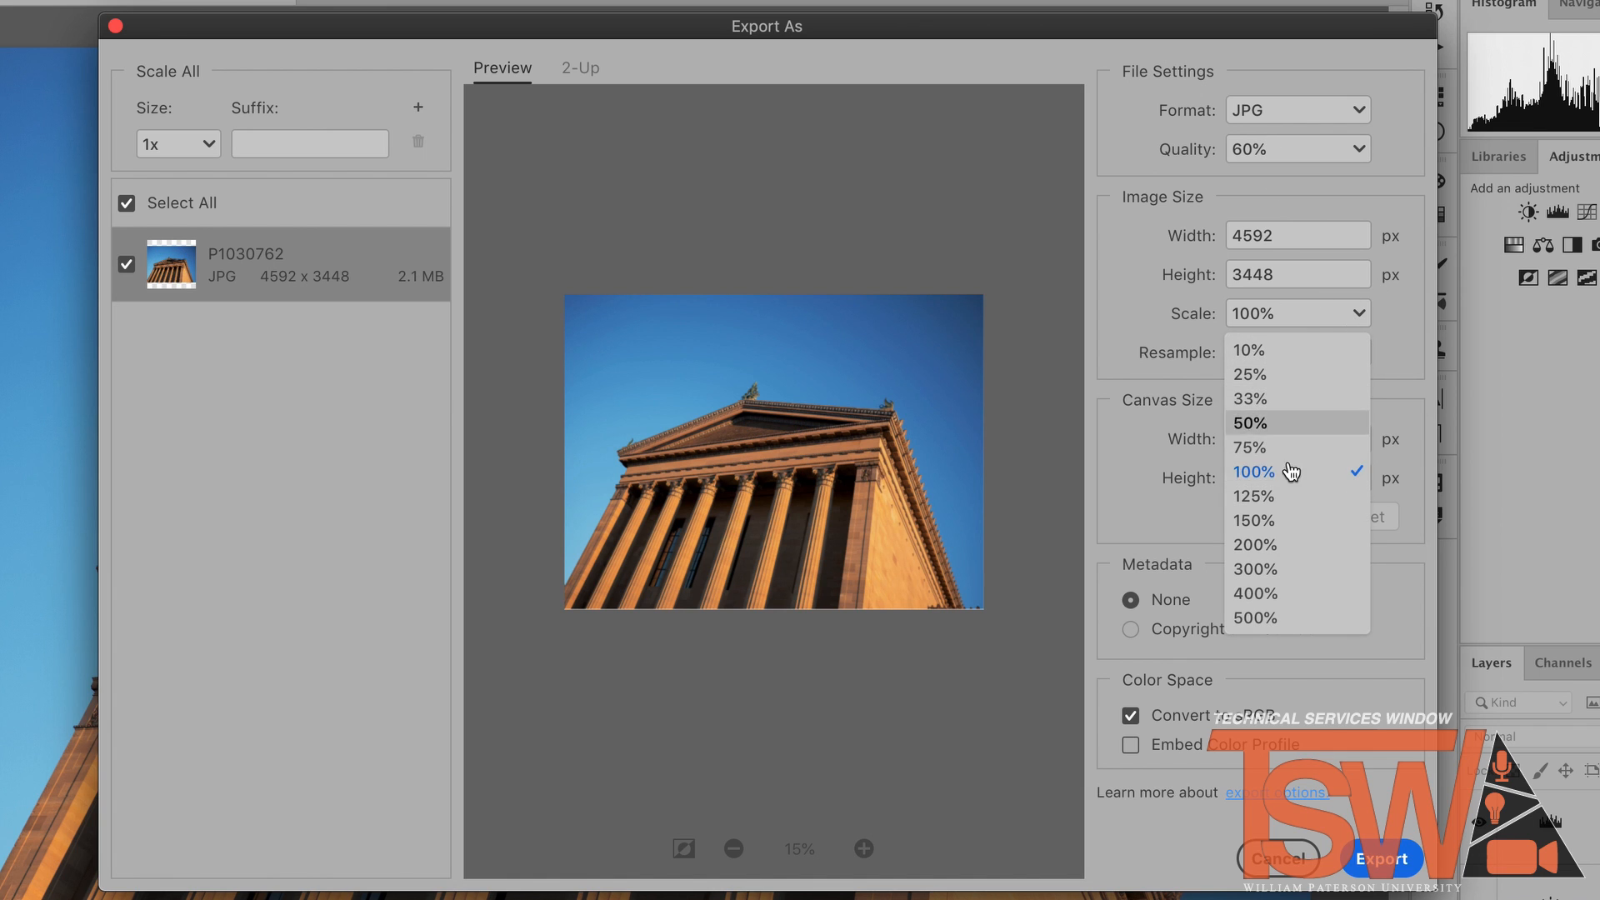
{"action": "left_click", "coordinate": [1315, 448]}
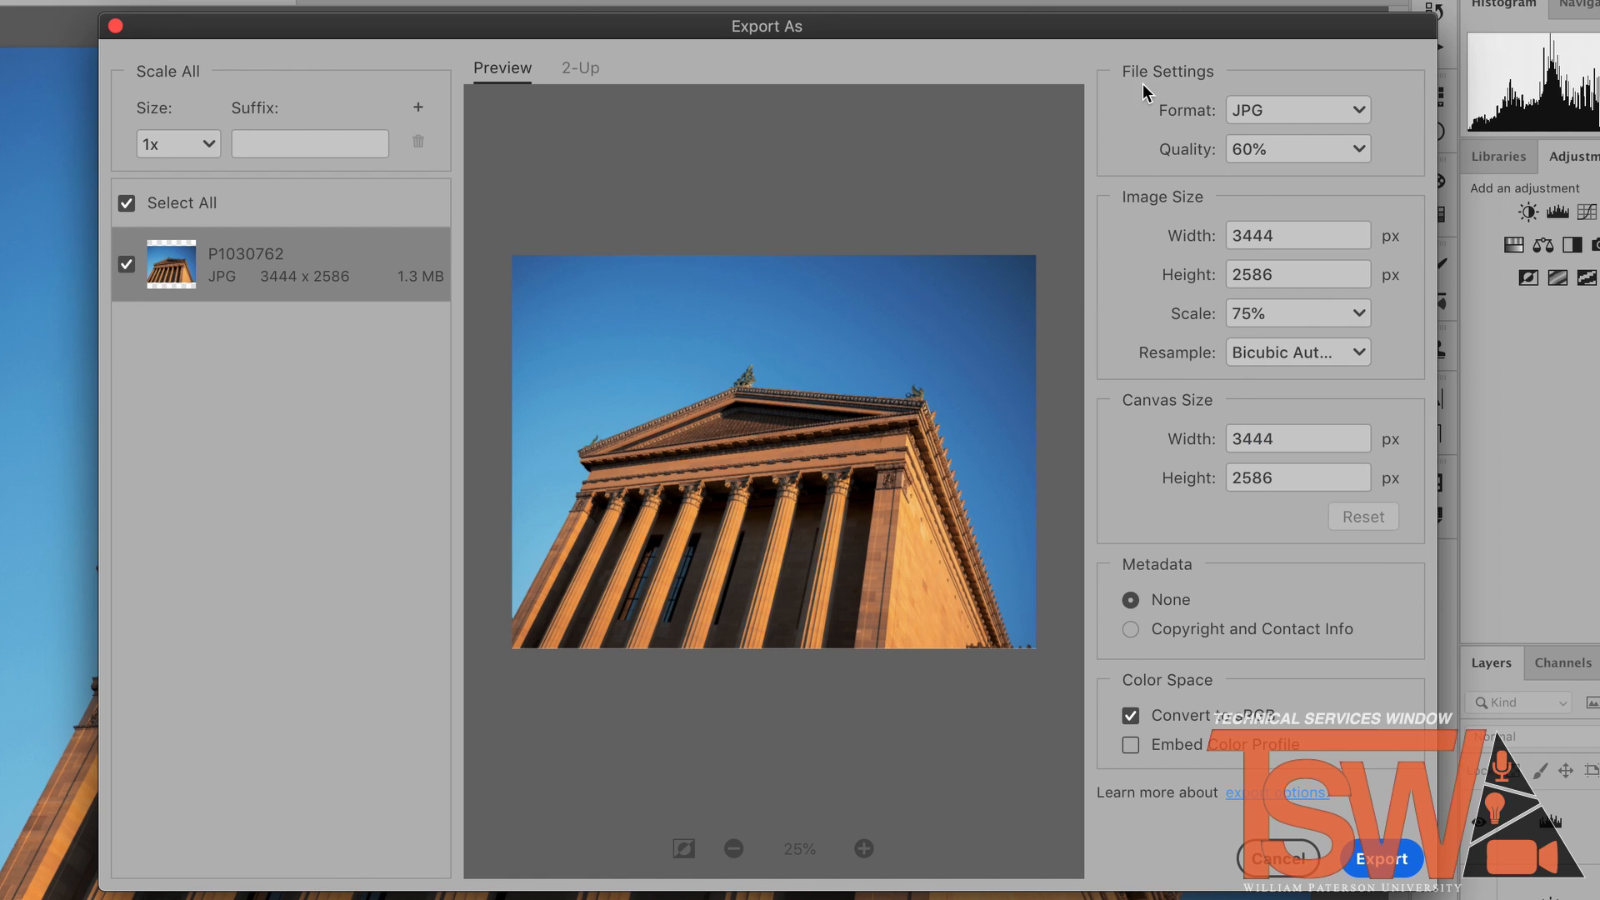
{"action": "left_click", "coordinate": [1385, 874]}
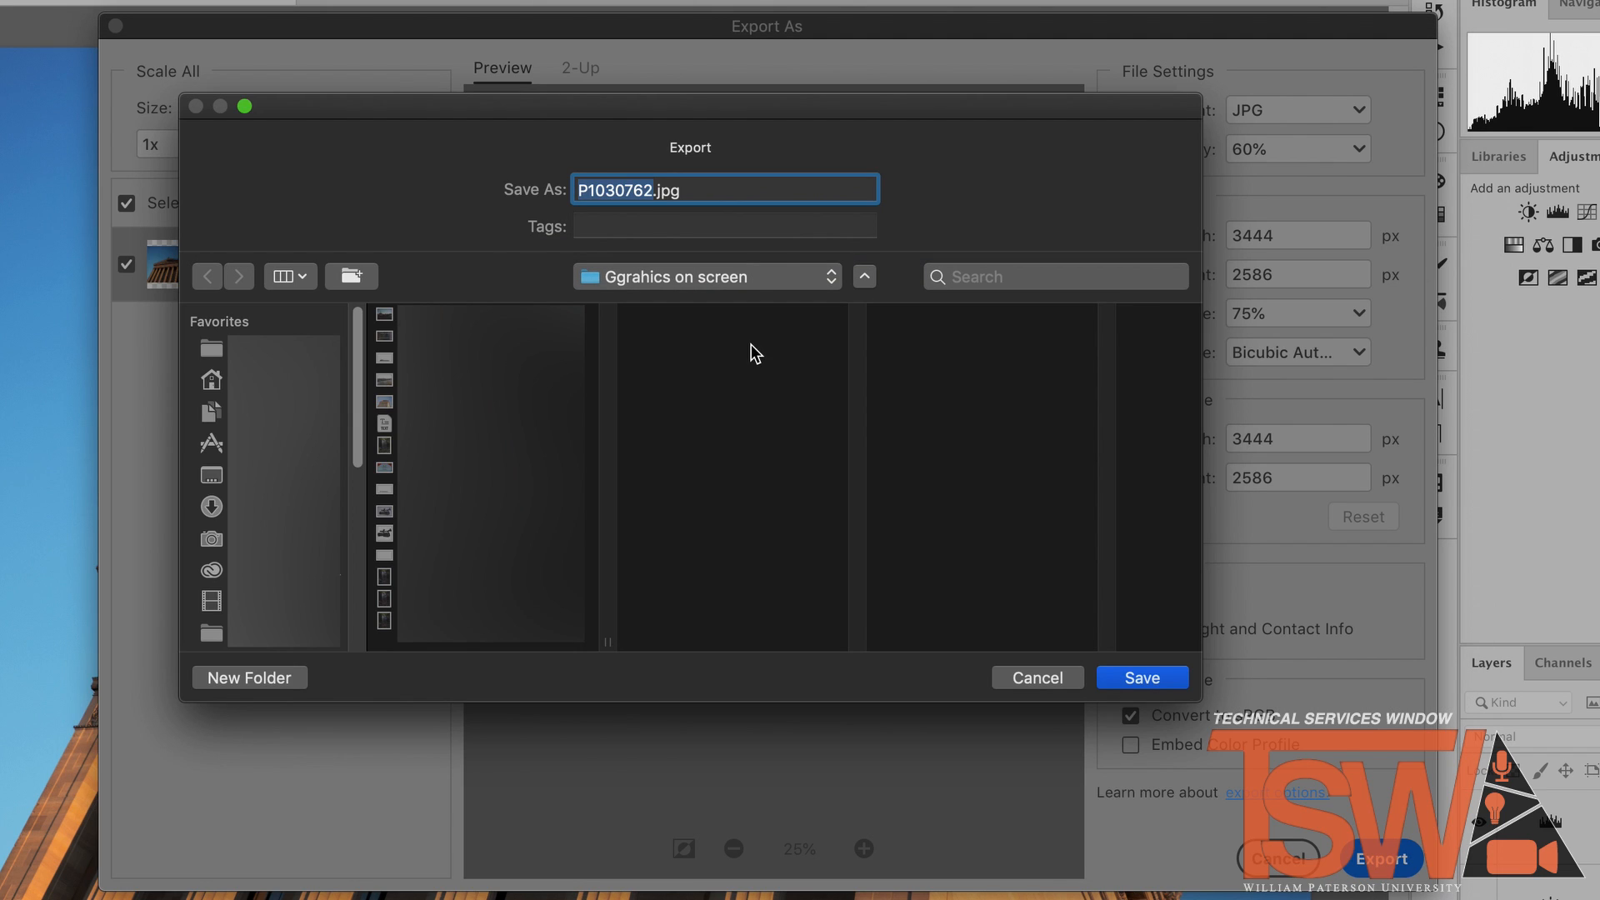
{"action": "type", "text": "TSW"}
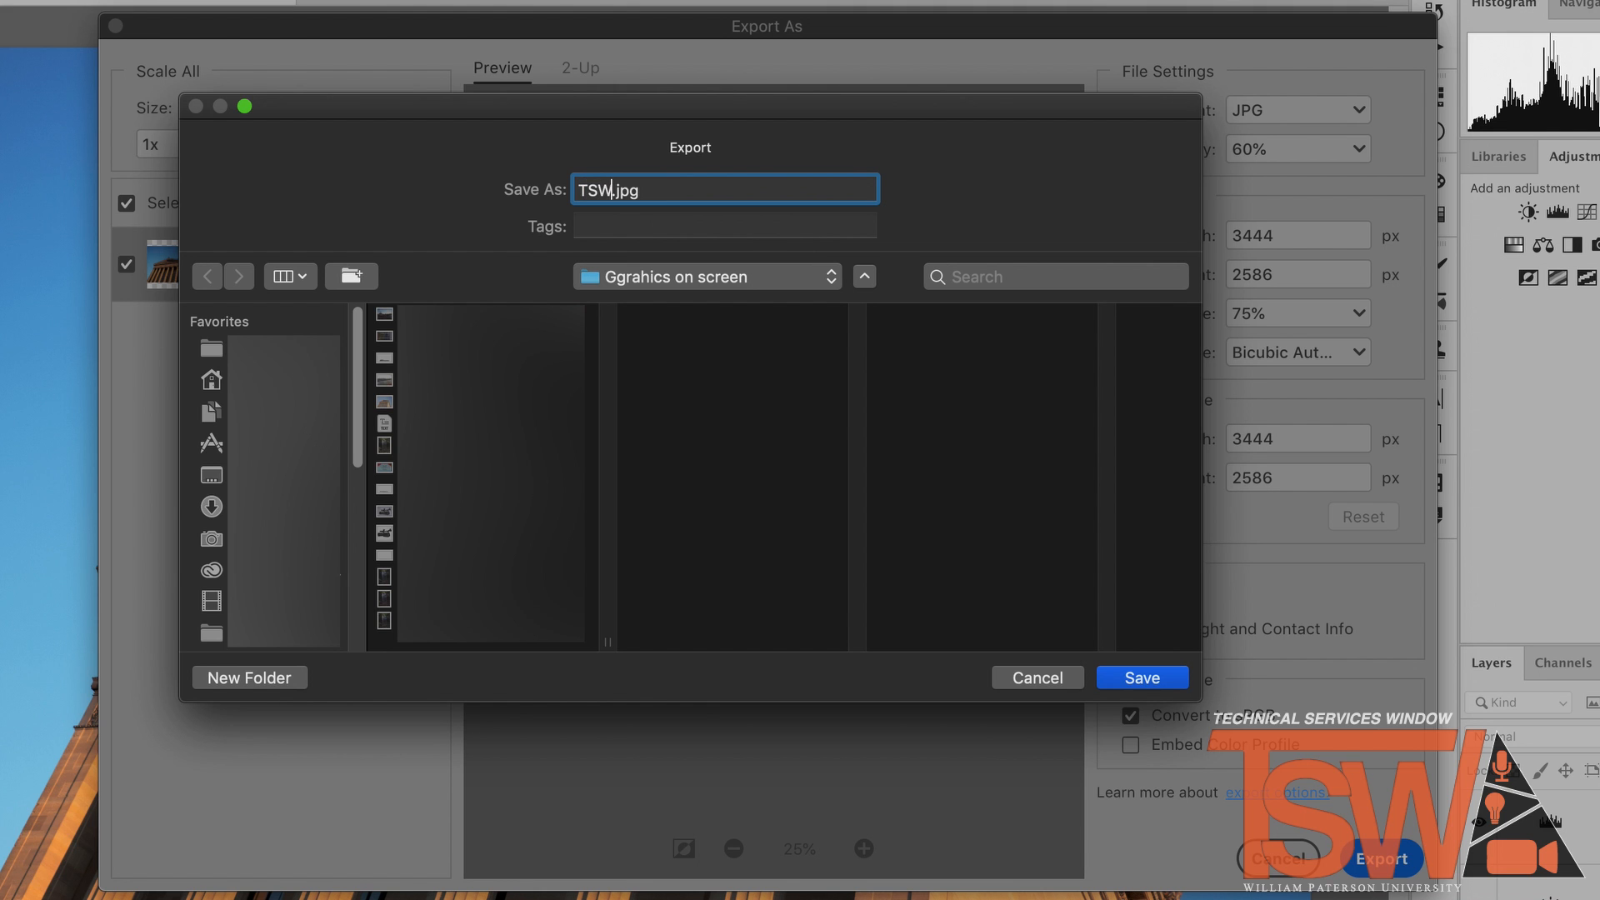
{"action": "type", "text": "3"}
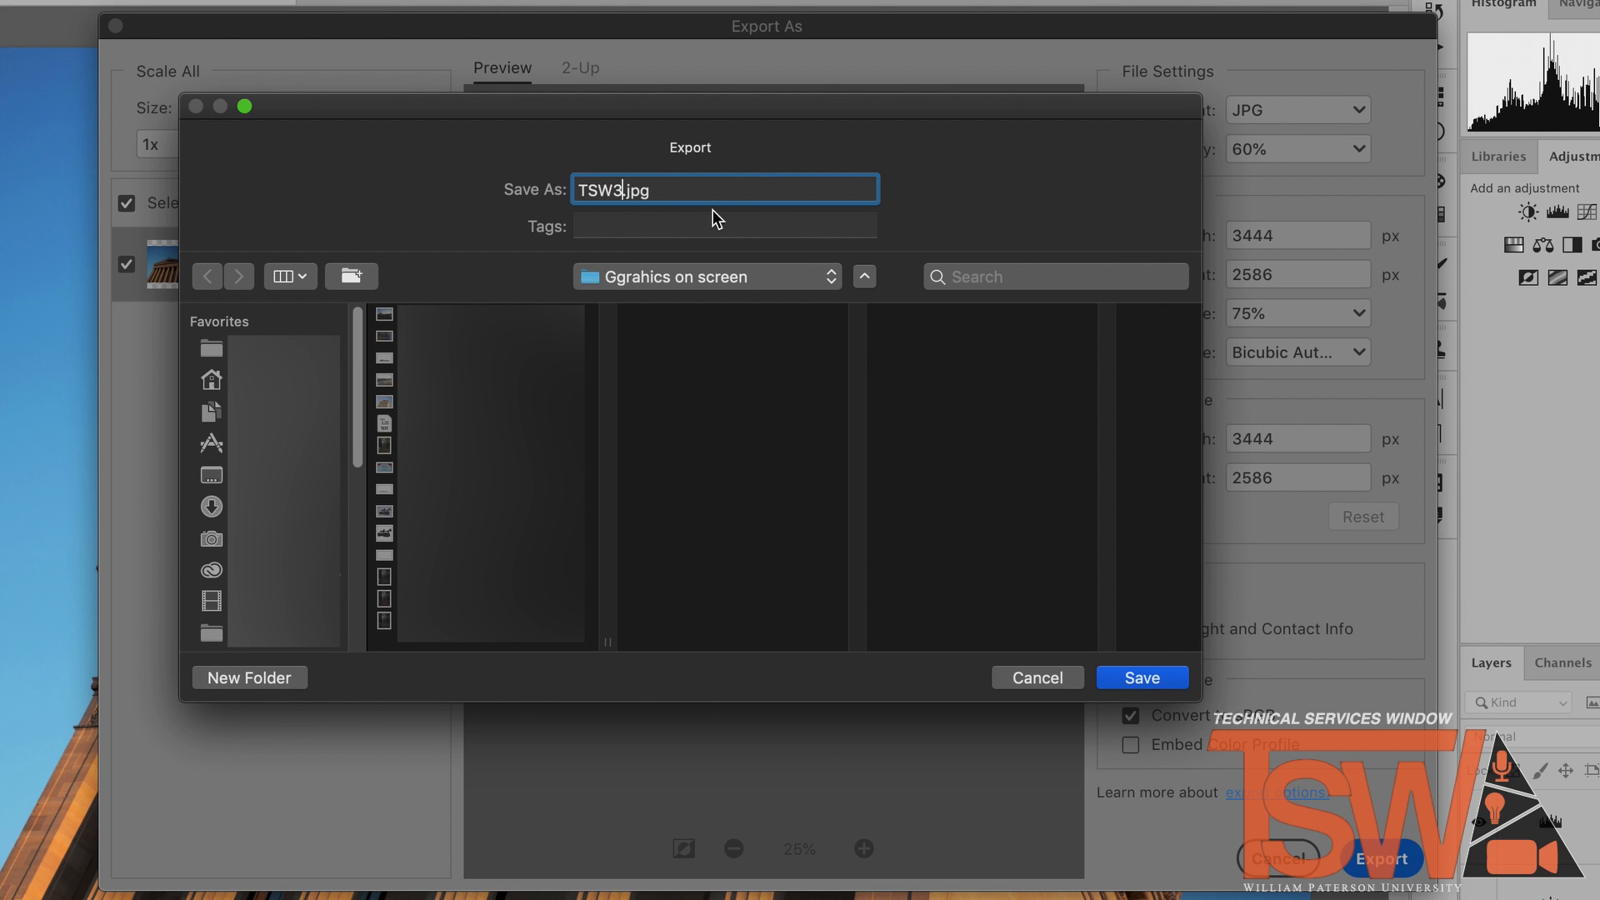